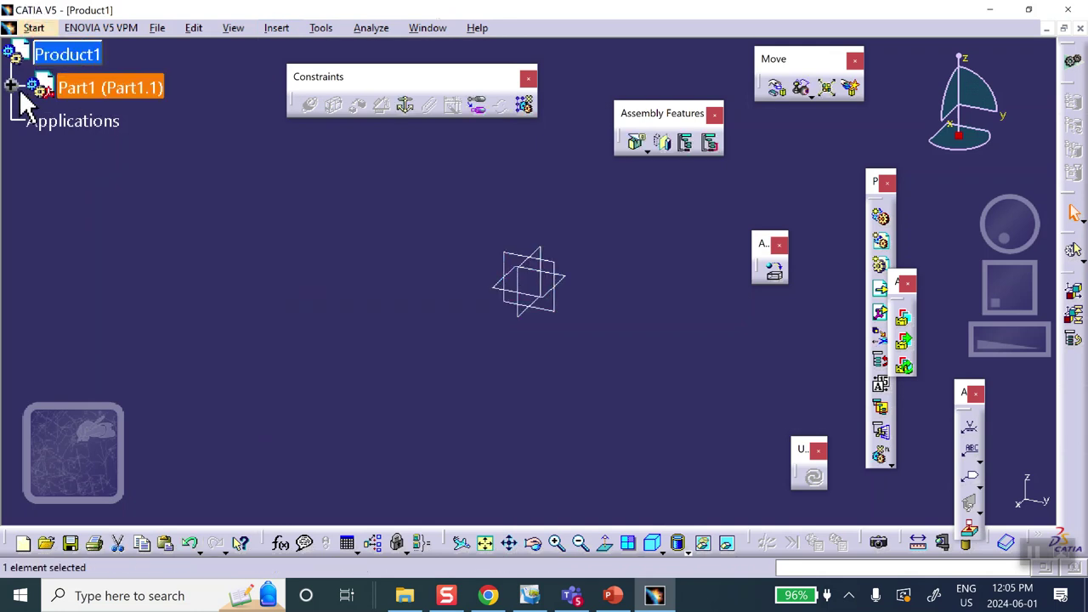
Review the bi-metallic strip's dimensions on the Chapter 18 slide in PowerPoint and return to the CATIA assembly
click(10, 85)
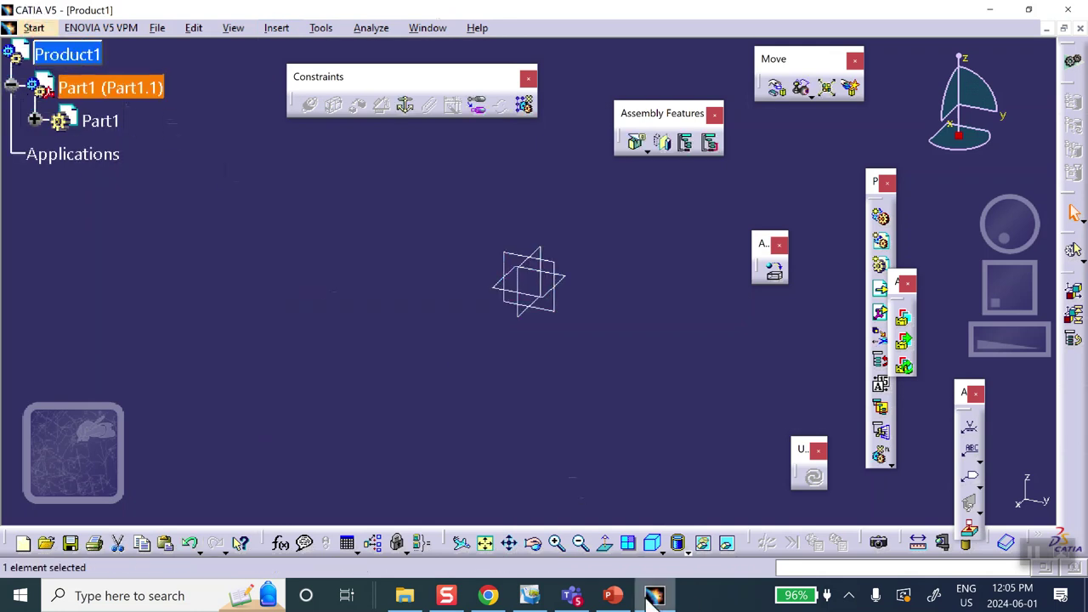
click(612, 595)
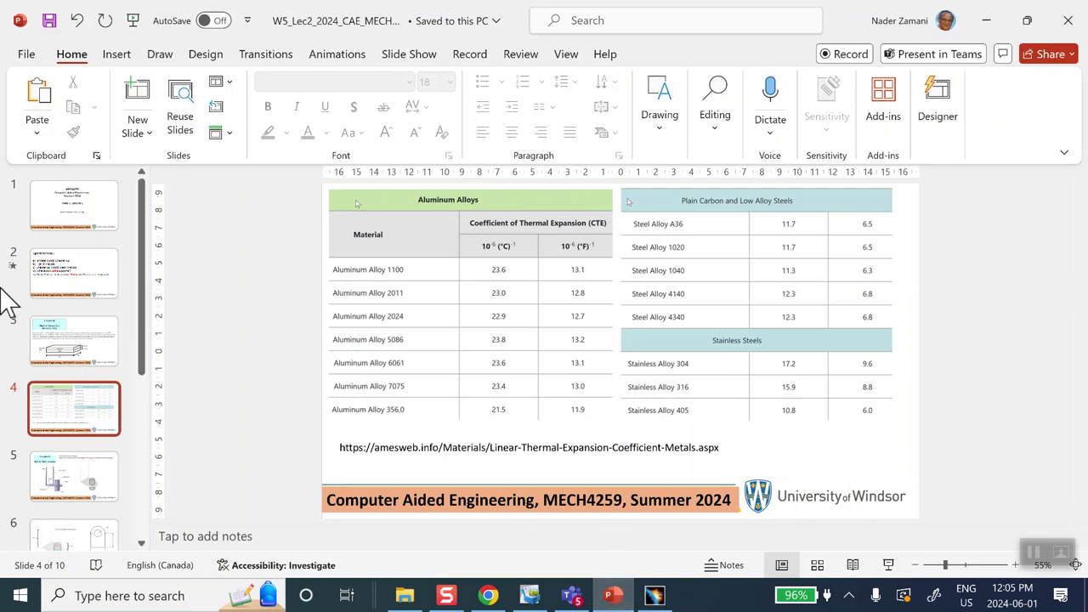
click(78, 347)
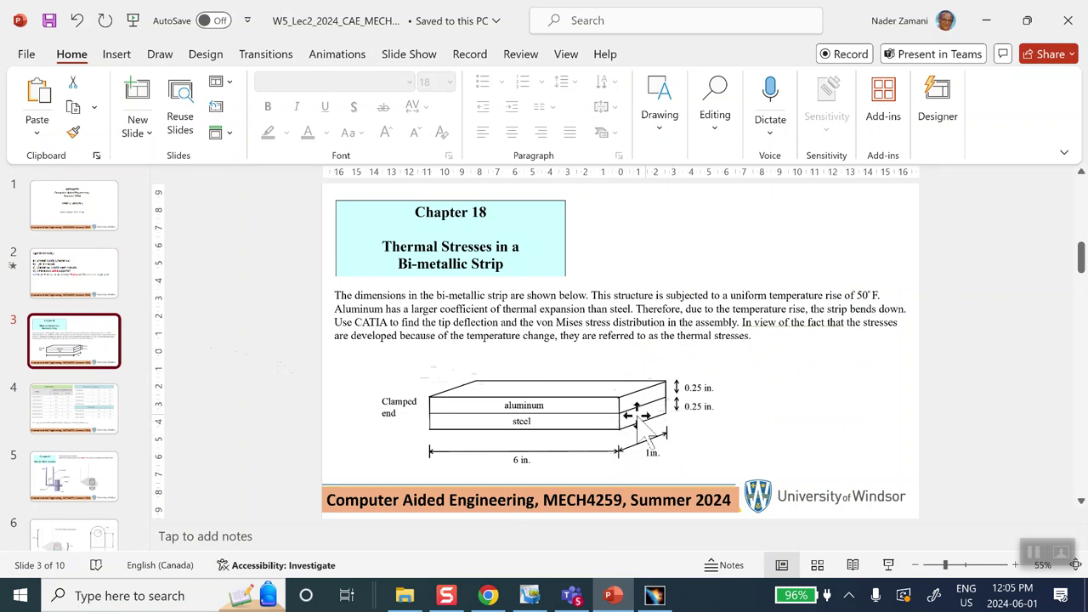
click(986, 21)
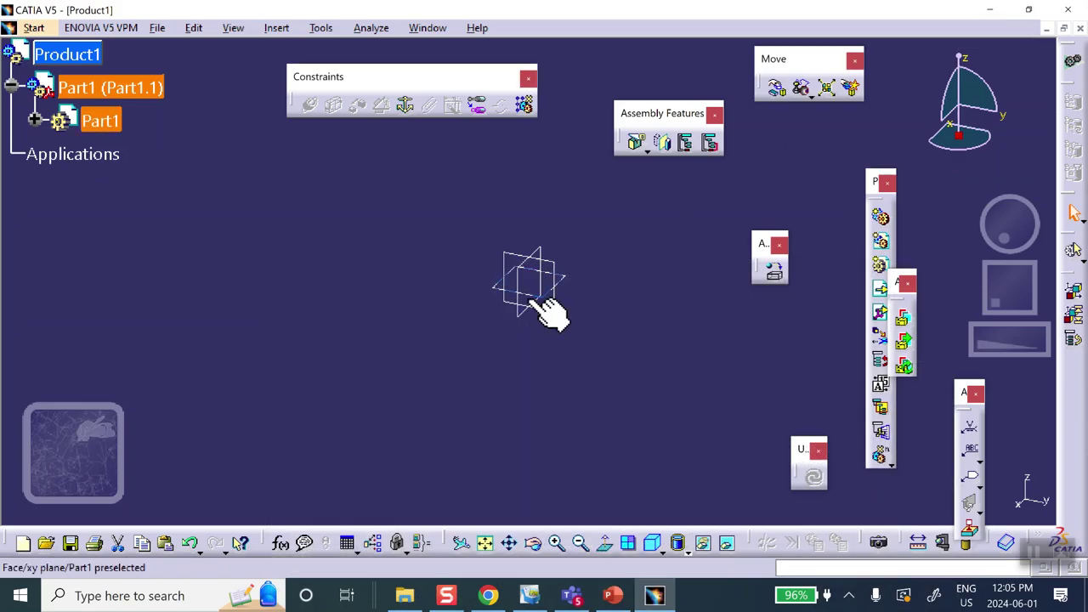
Open the properties of Part1 (Part1.1) and enter "aluminum strip on top" as its instance name
right_click(132, 88)
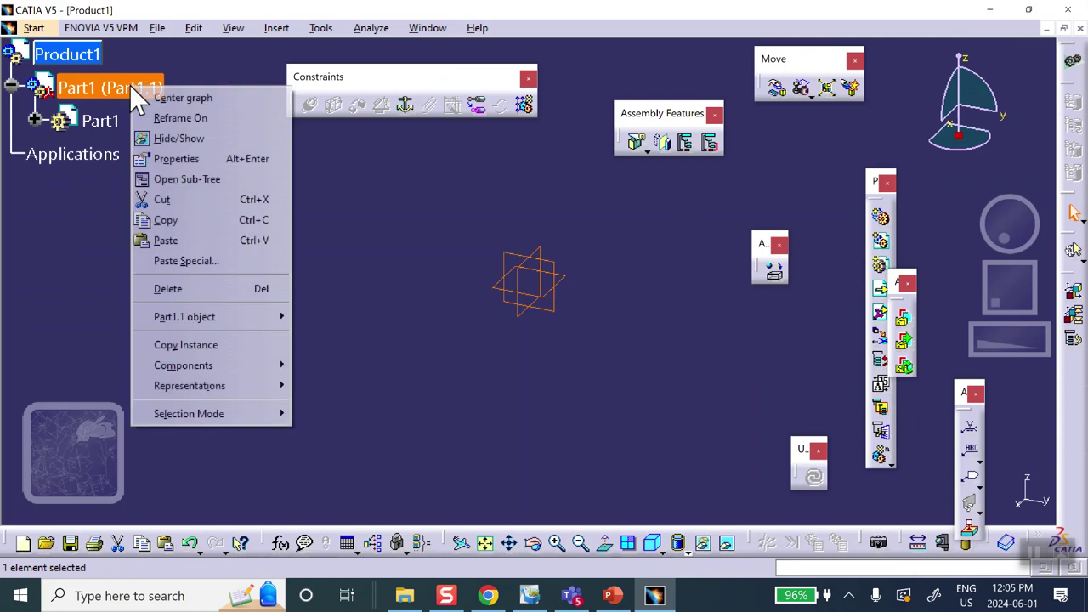
click(174, 156)
double_click(670, 170)
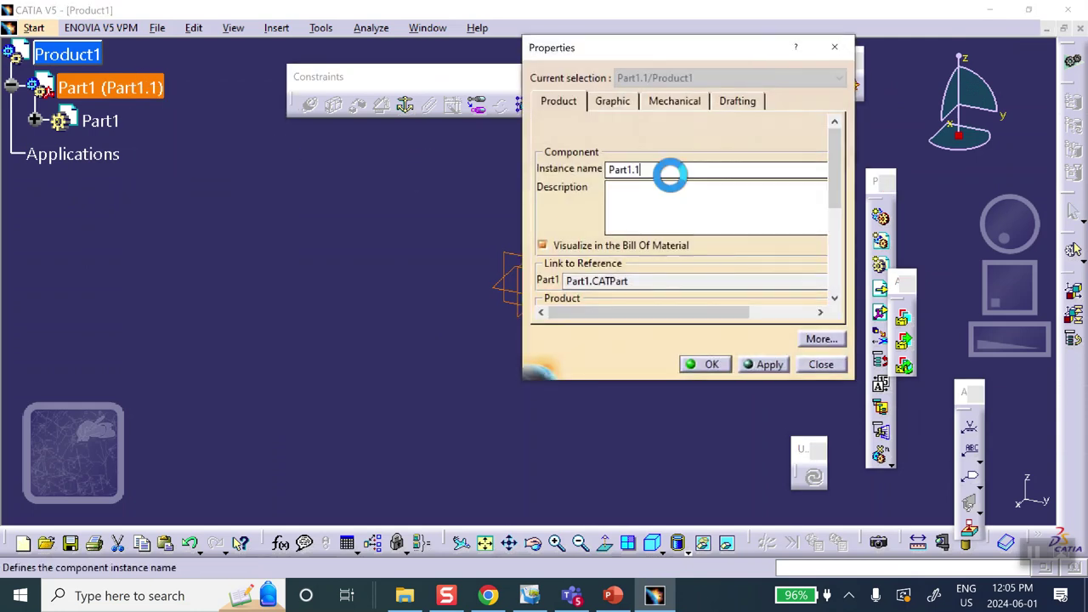
text(aluminum strip on top)
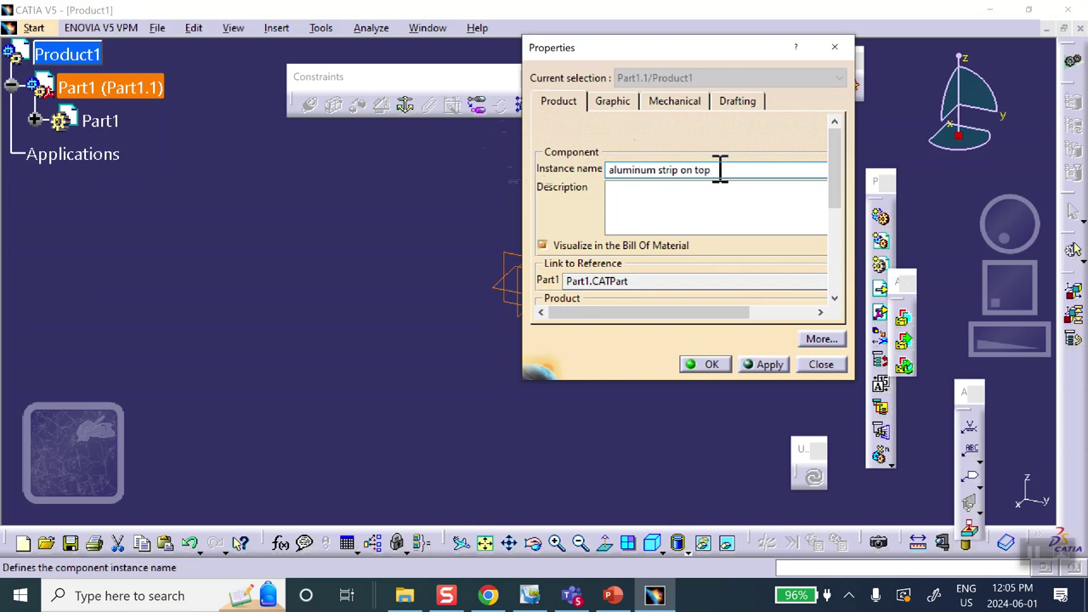
Copy the instance name "aluminum strip on top" into the part number and apply the renamed properties
drag(722, 170, 544, 166)
right_click(642, 168)
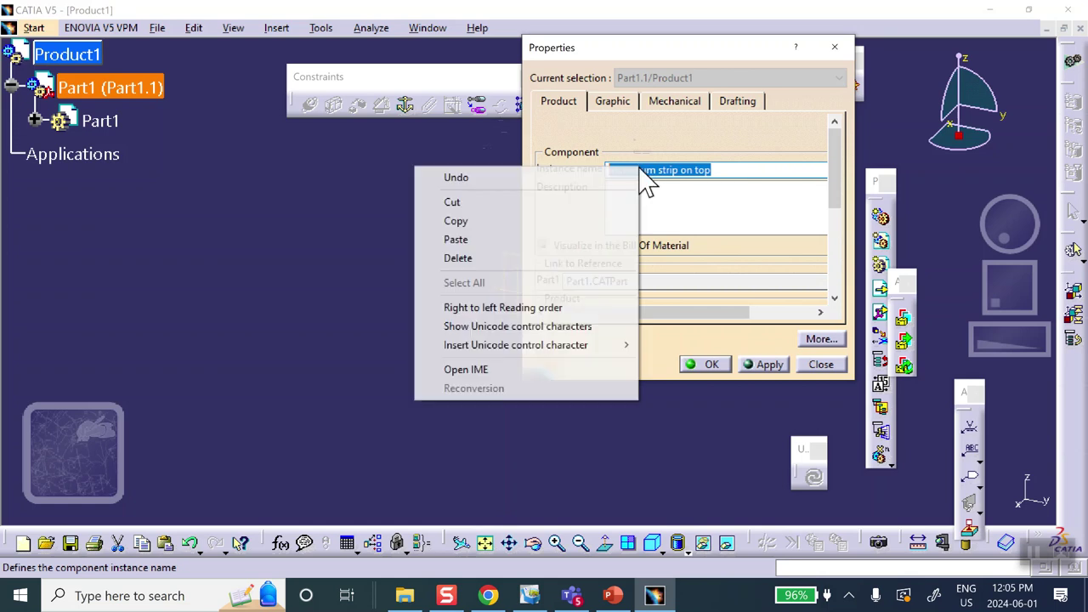
click(490, 223)
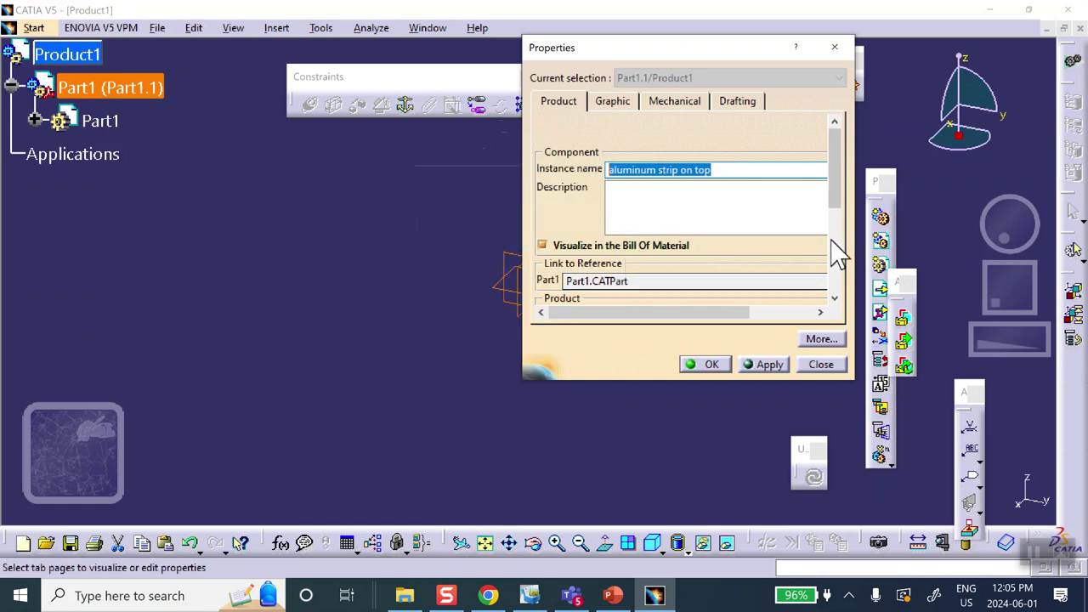
drag(842, 208, 844, 234)
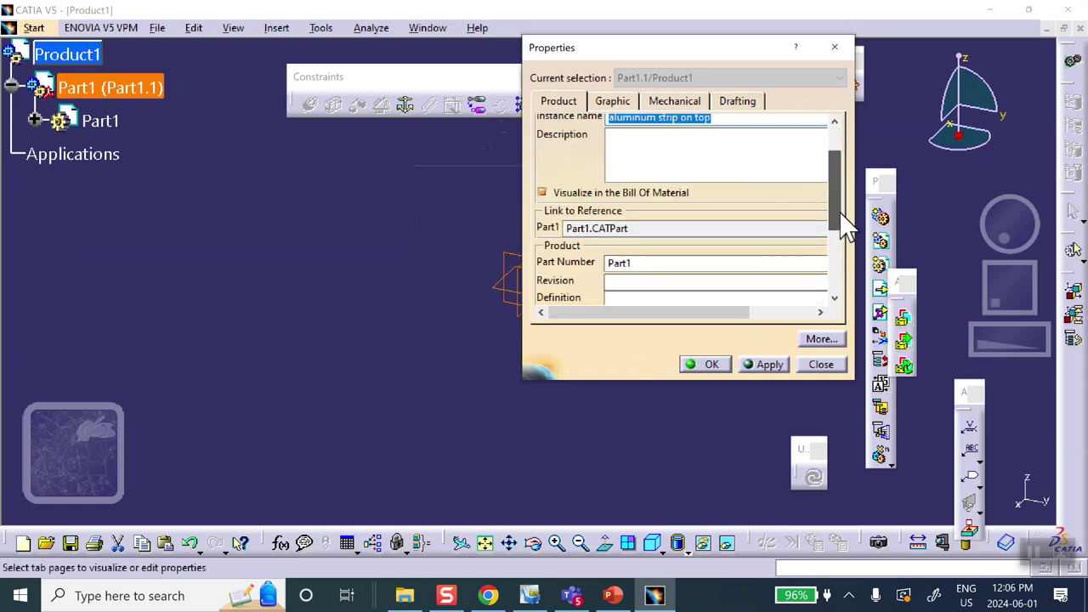
double_click(658, 263)
right_click(622, 263)
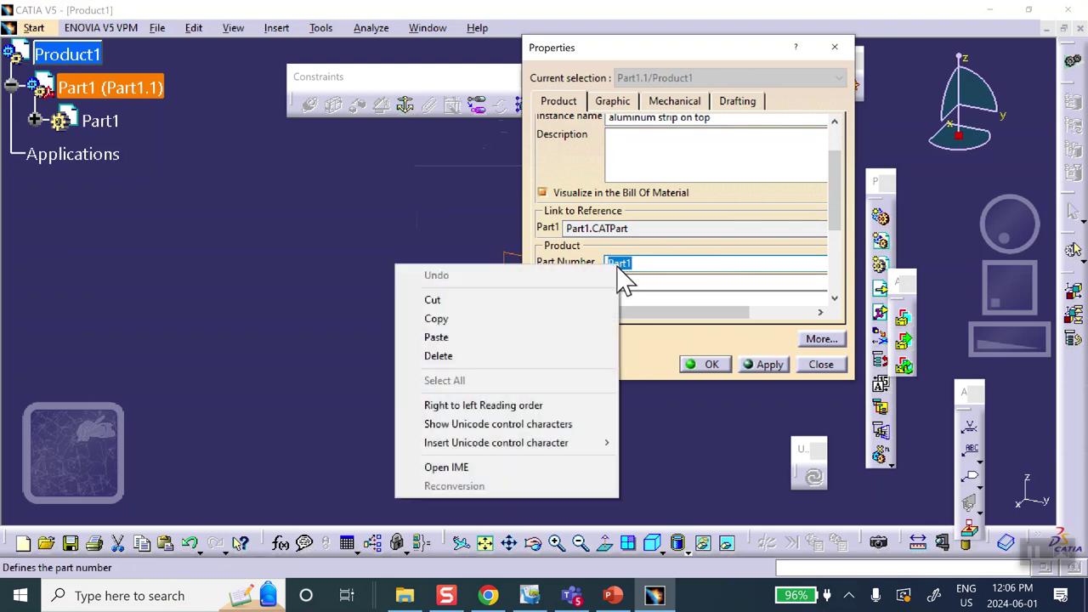
click(485, 335)
click(709, 365)
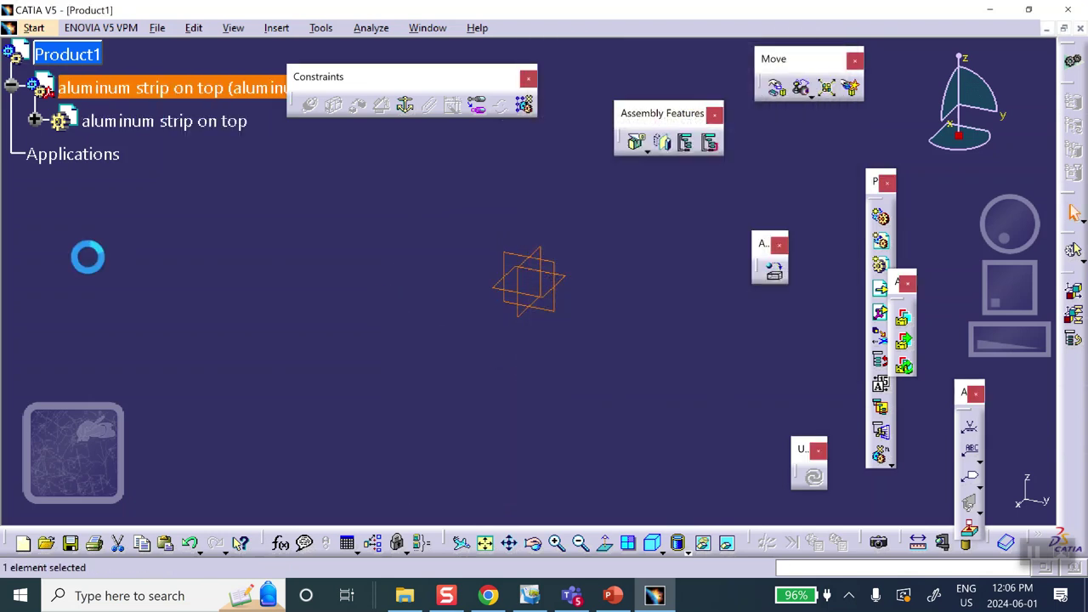
Activate the aluminum strip part for editing and start a sketch on its xy plane
click(35, 121)
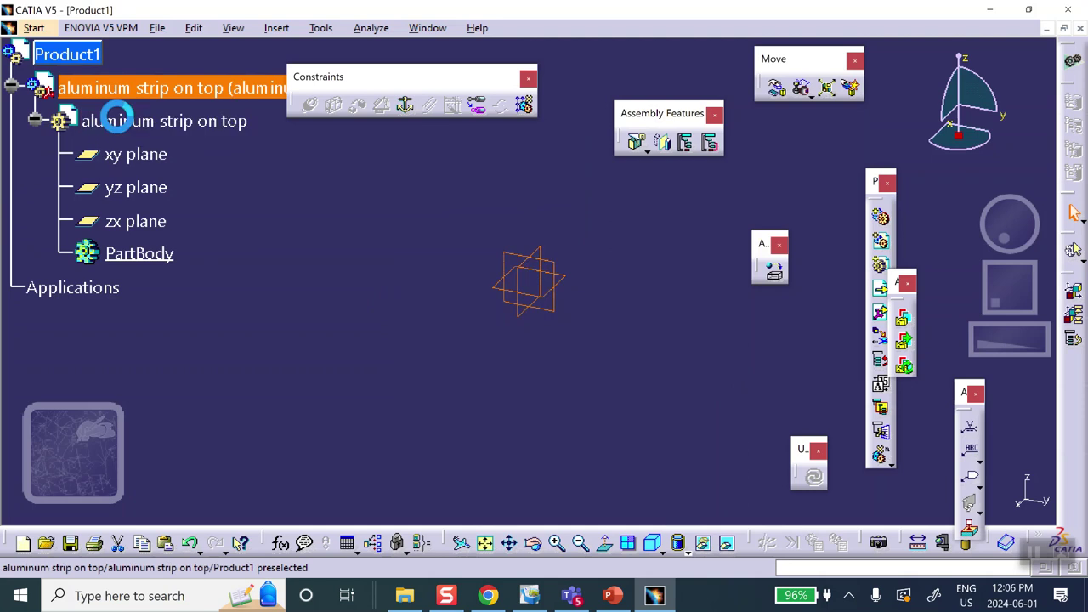
double_click(112, 120)
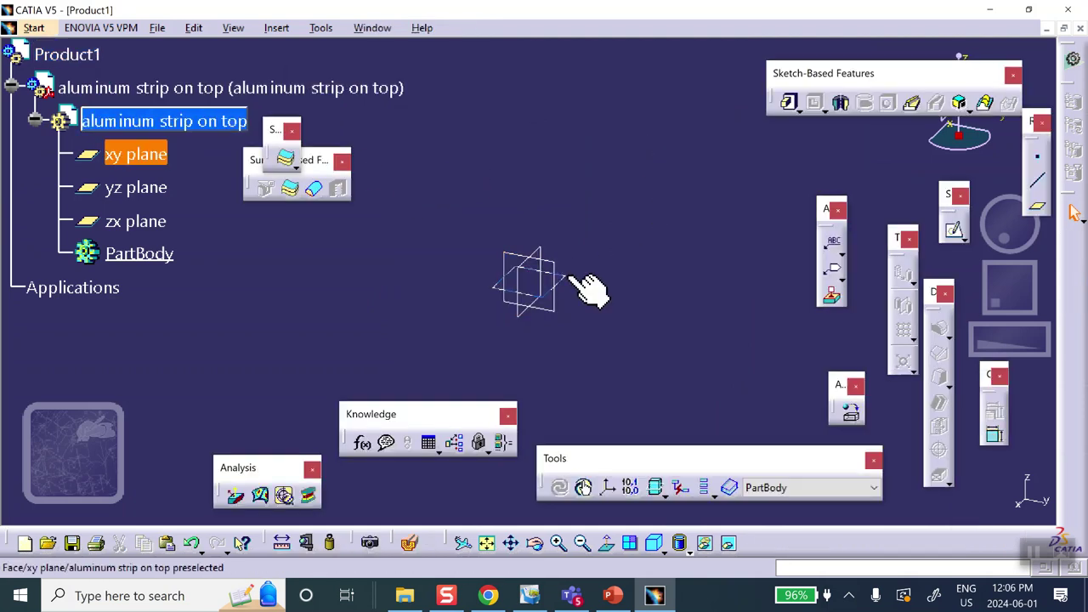
click(575, 283)
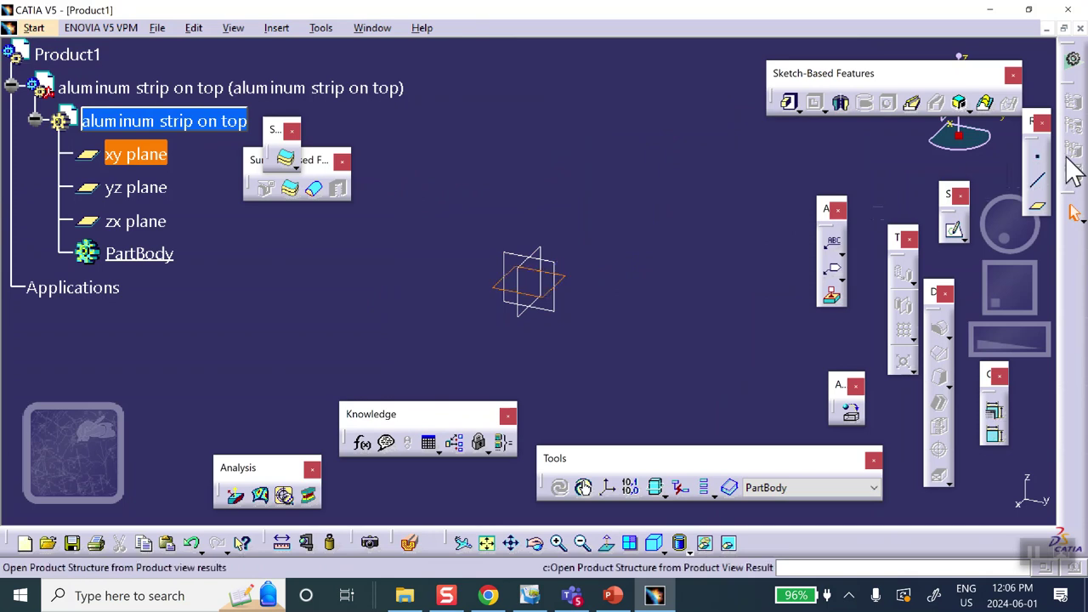
click(953, 231)
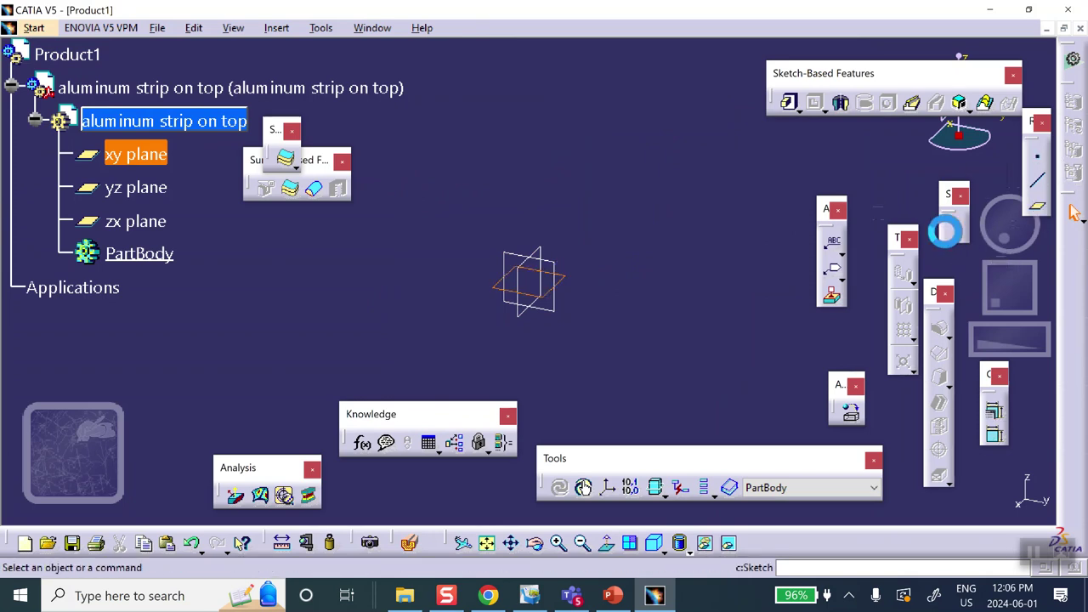
Sketch a rectangle about 8.24 in long and 1.53 in wide with one corner at the origin
middle_drag(715, 166, 607, 214)
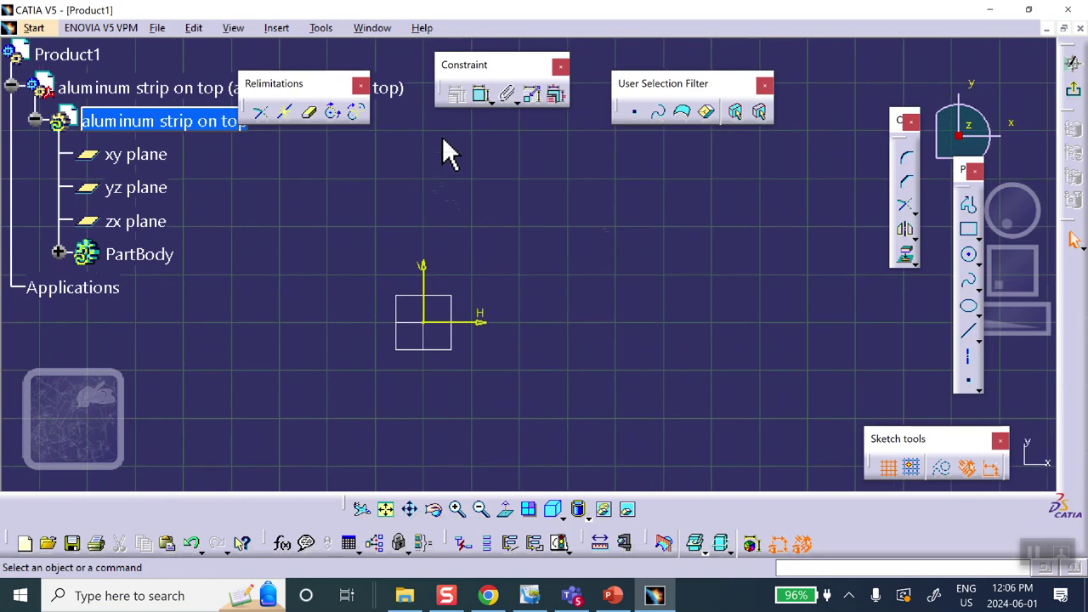
click(969, 230)
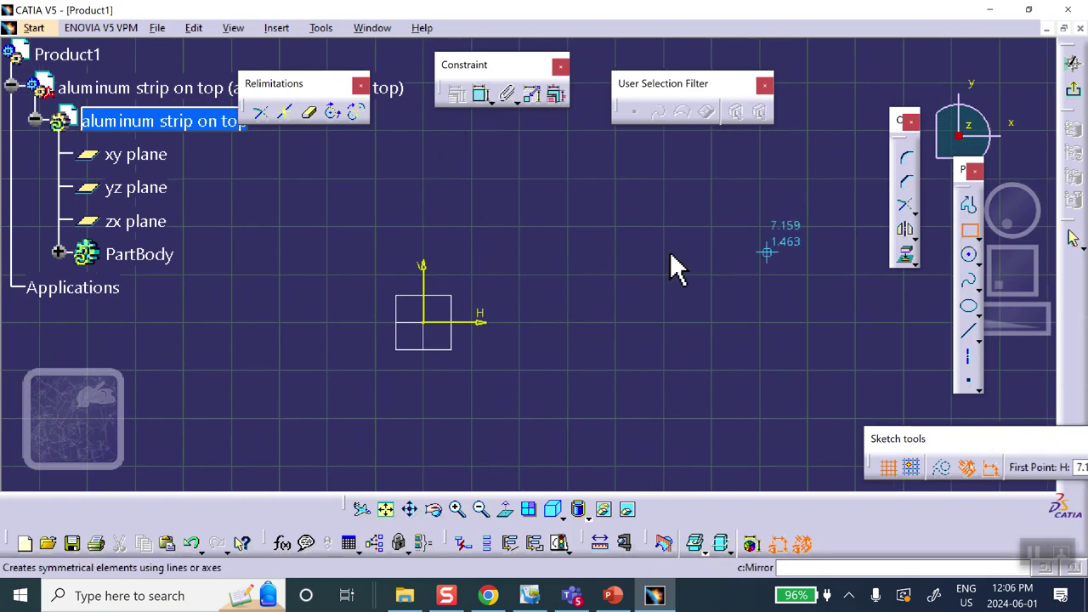
click(425, 321)
click(819, 250)
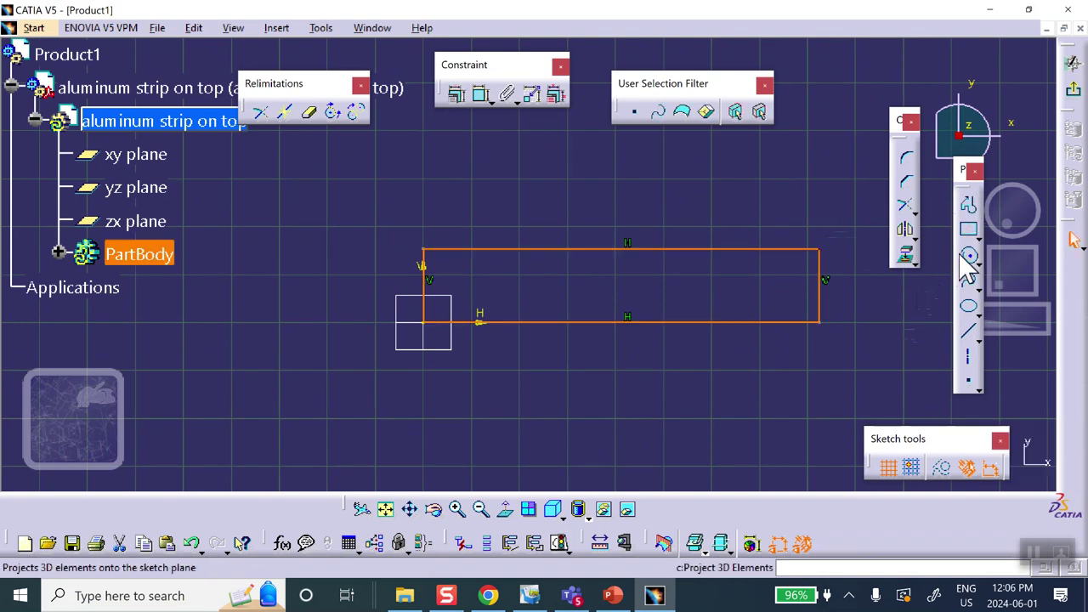
Dimension the rectangle's long upper edge and set its length to 6 in
click(477, 93)
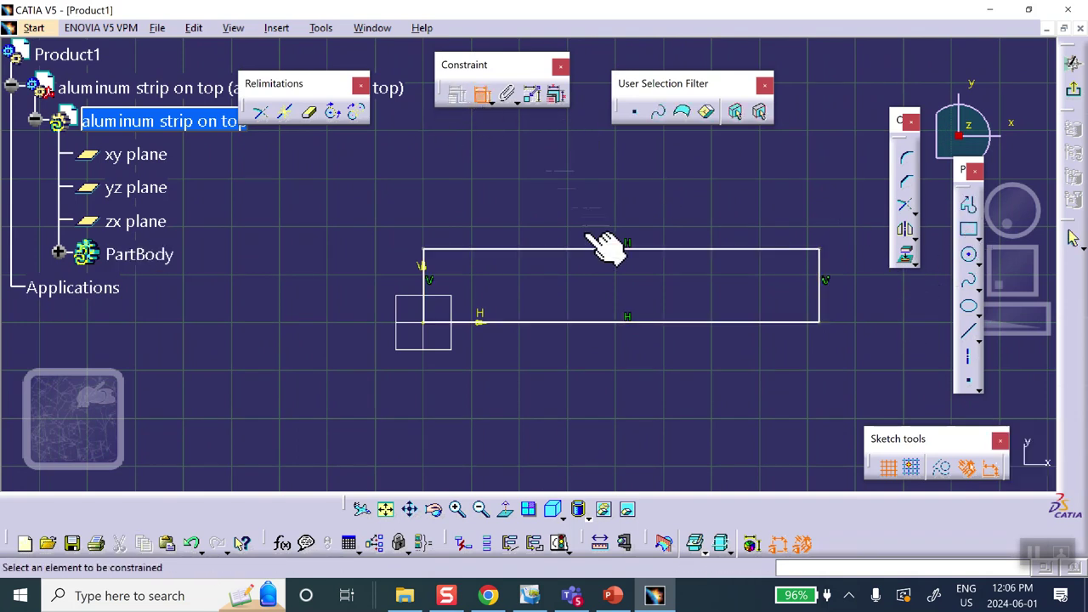
click(608, 249)
click(590, 220)
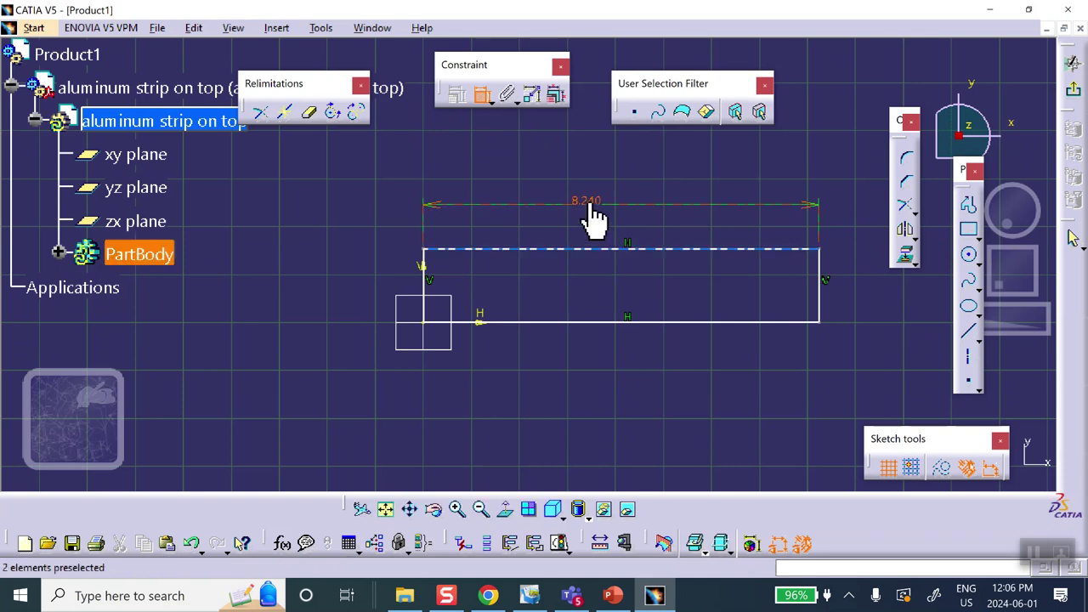
double_click(586, 200)
text(6)
key(Return)
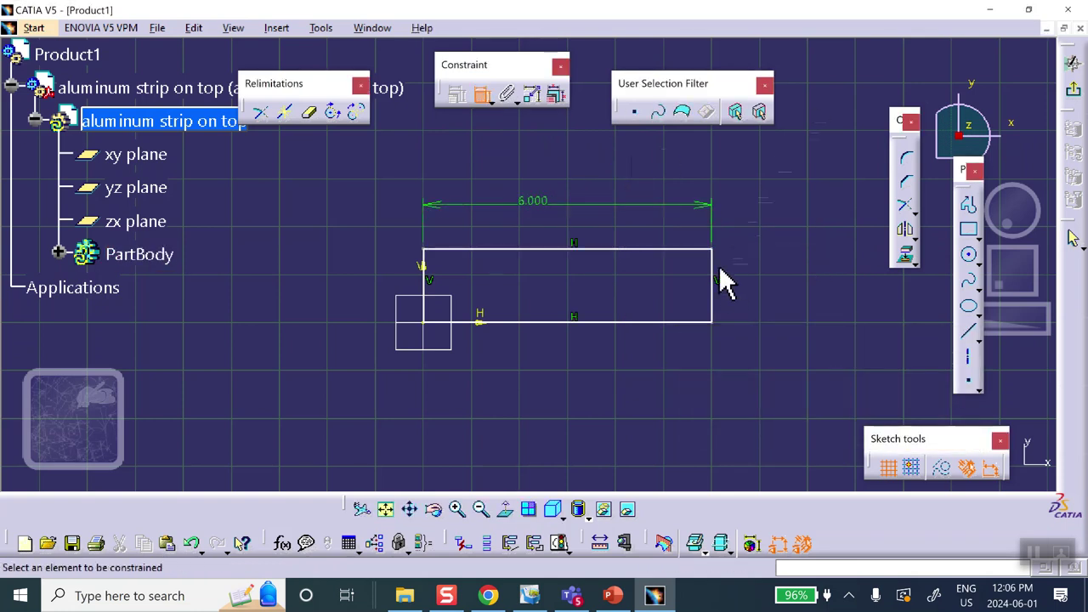
Dimension the rectangle's short edge, set it to 0.5 in, and exit the sketch
click(714, 287)
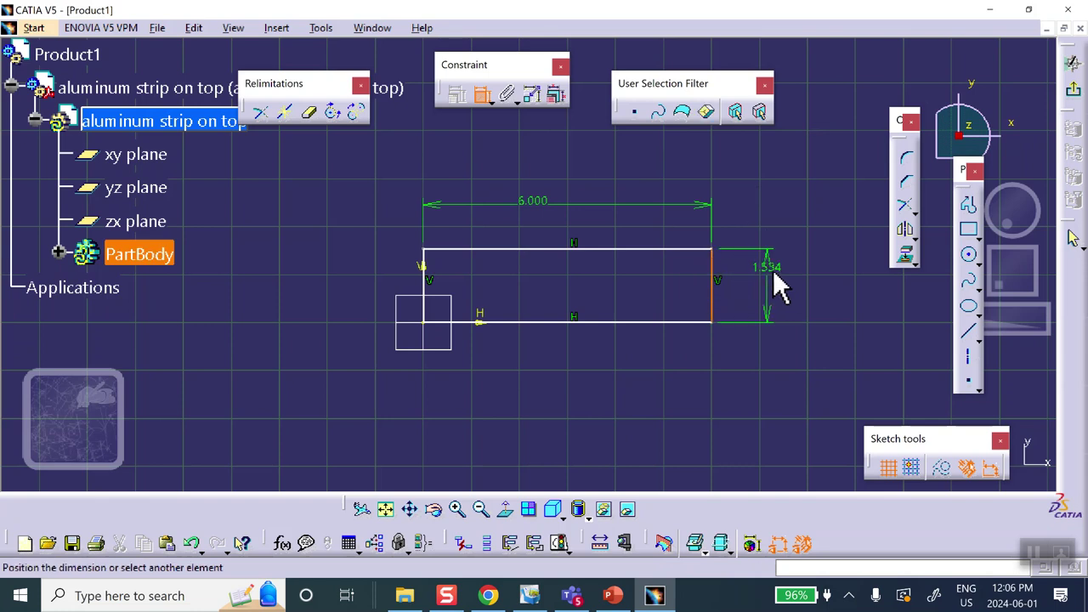
click(780, 285)
double_click(774, 265)
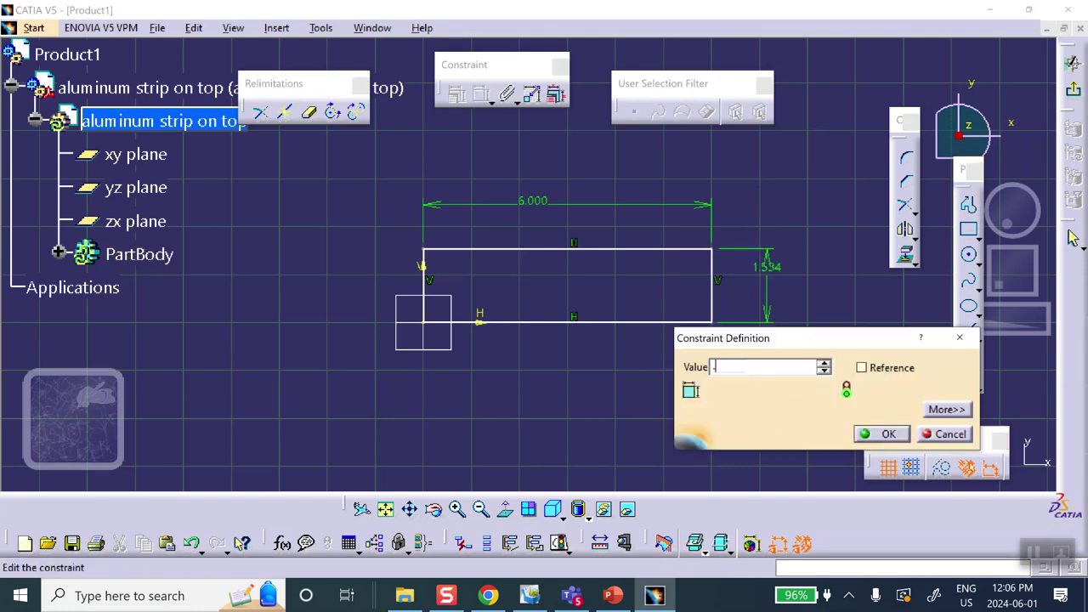
click(880, 434)
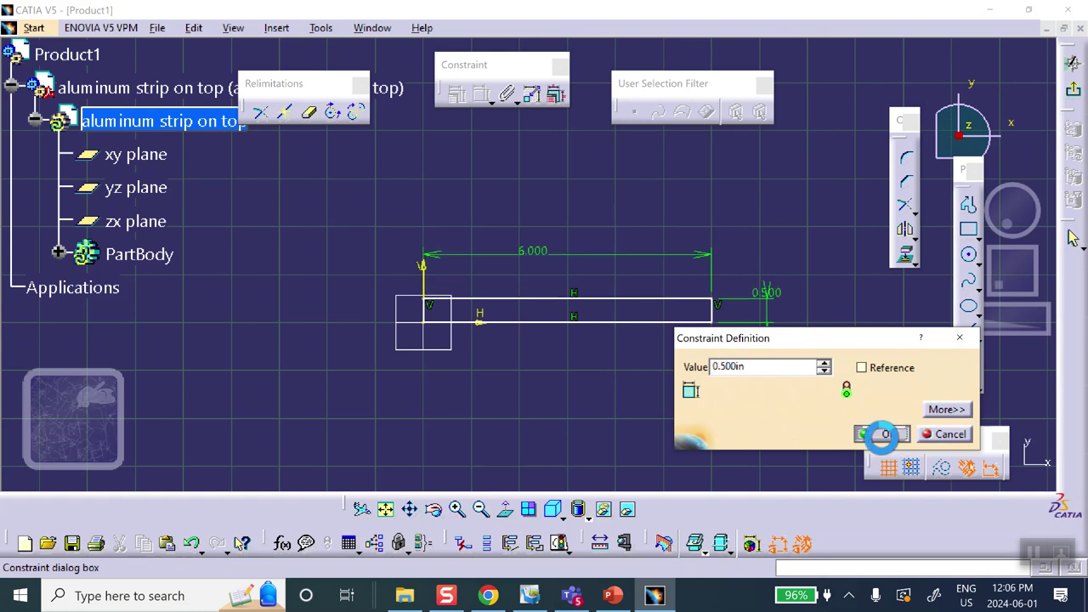
click(1074, 91)
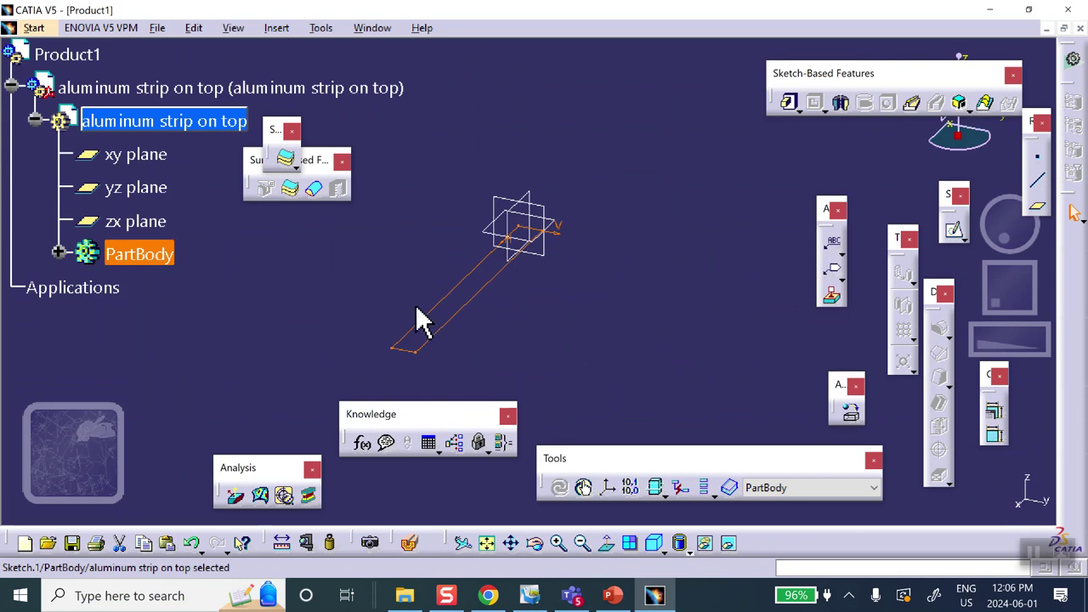
Pad the rectangular sketch to a length of 0.125 in
click(791, 105)
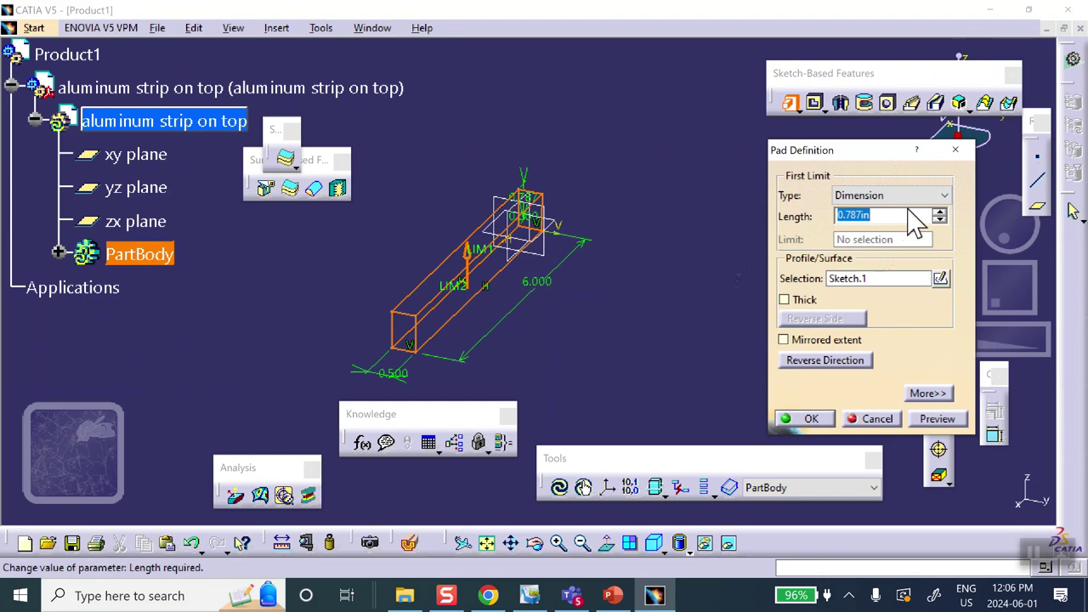
drag(908, 214, 748, 218)
text(.125)
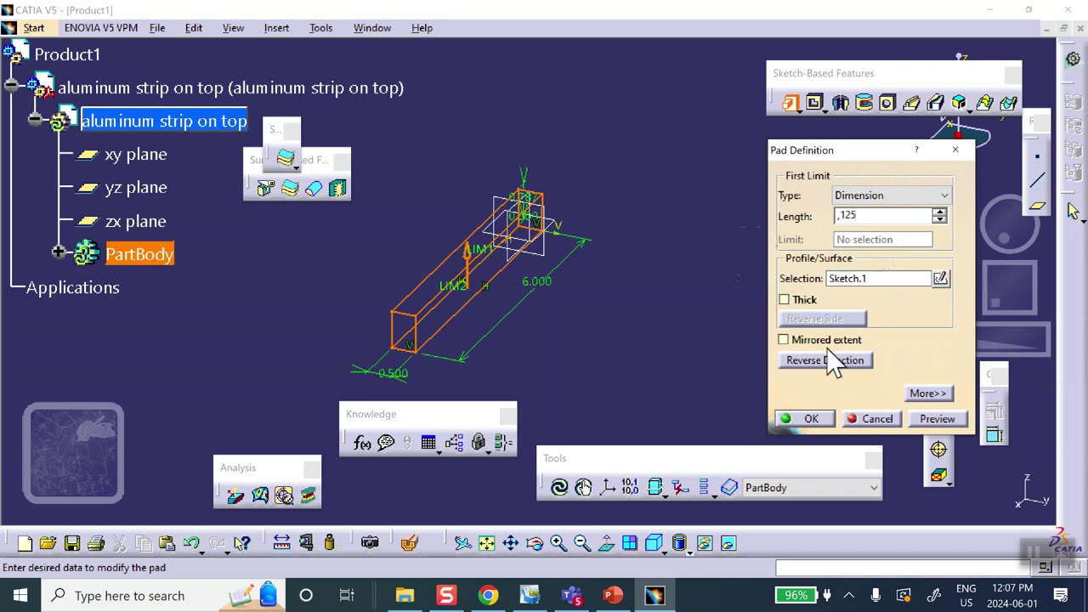
click(840, 215)
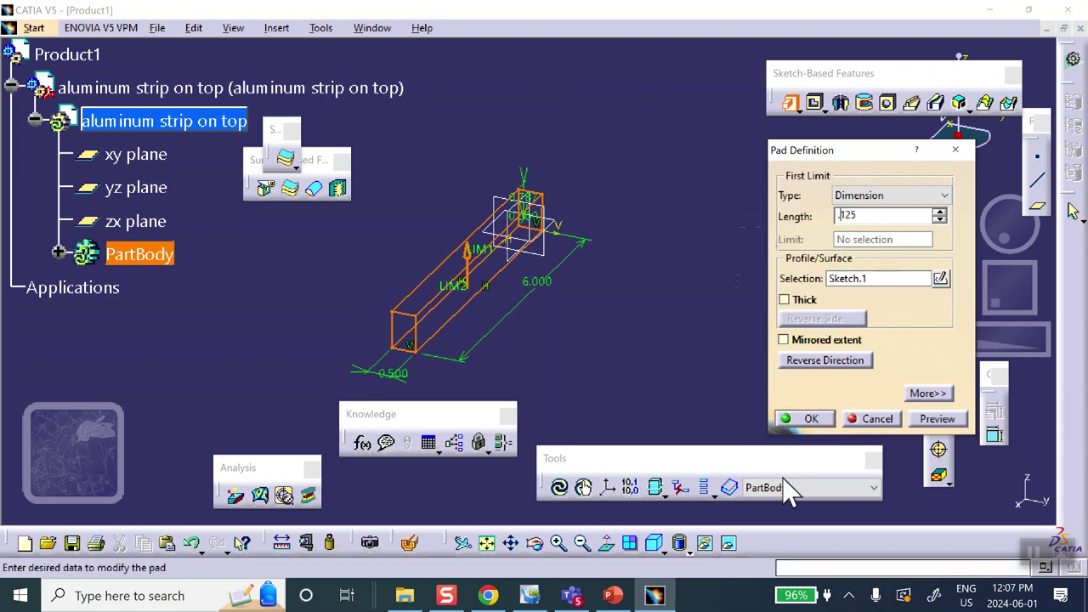
click(803, 419)
middle_drag(692, 388, 722, 366)
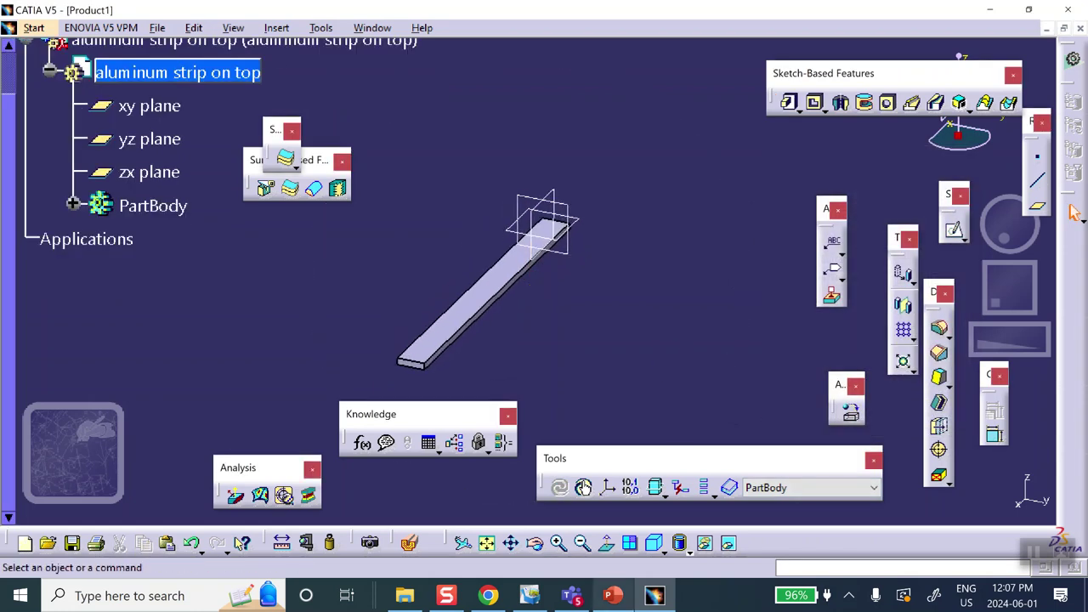
Check the strip dimensions on the PowerPoint slide, return to CATIA, and set the aluminum strip's pad length to 0.25 in
click(612, 595)
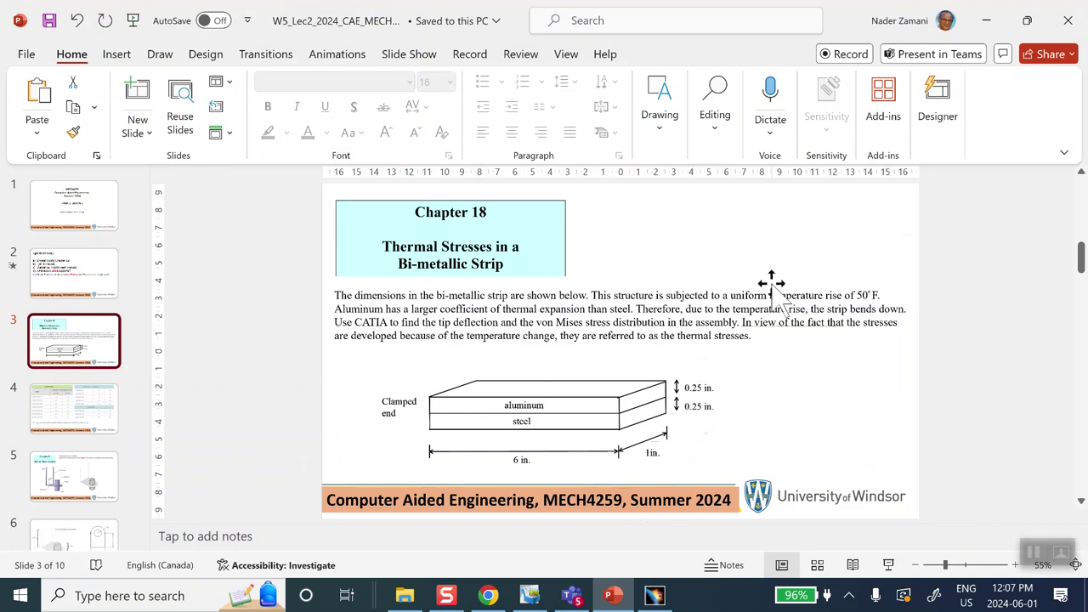
click(987, 20)
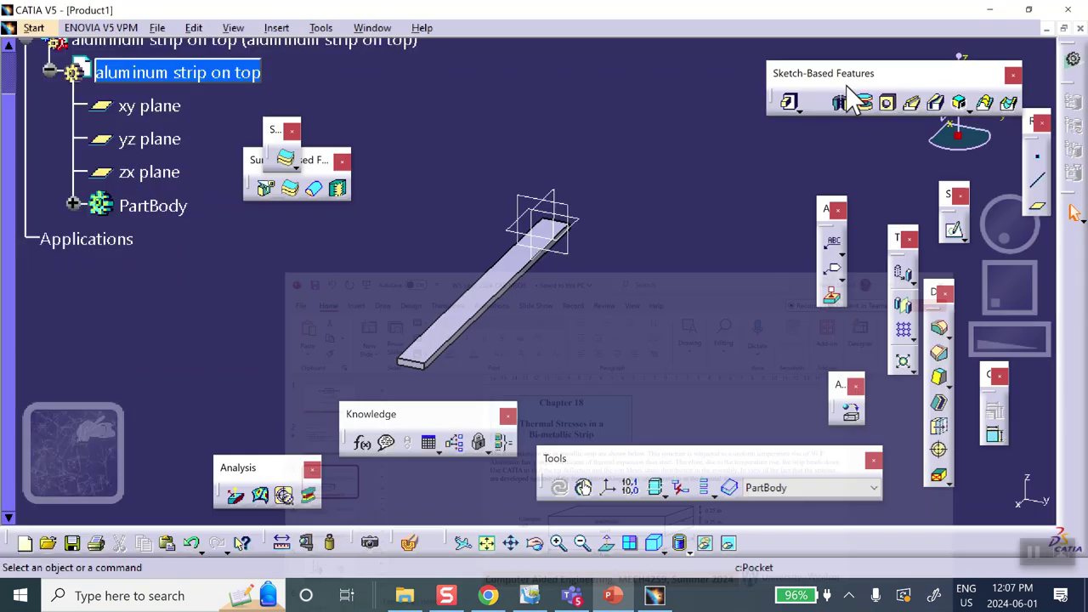
double_click(449, 308)
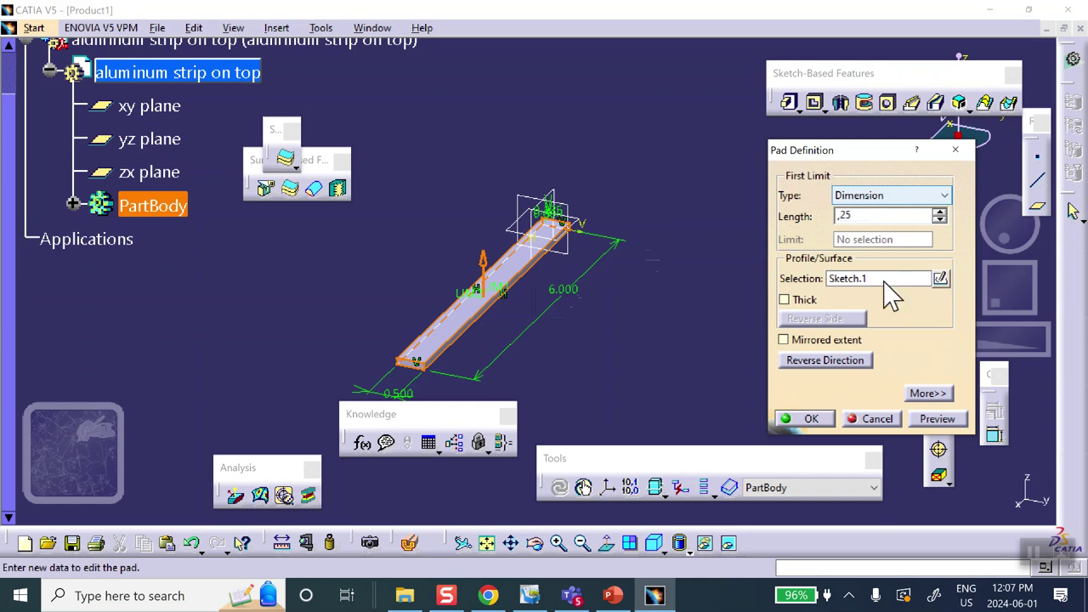
click(808, 421)
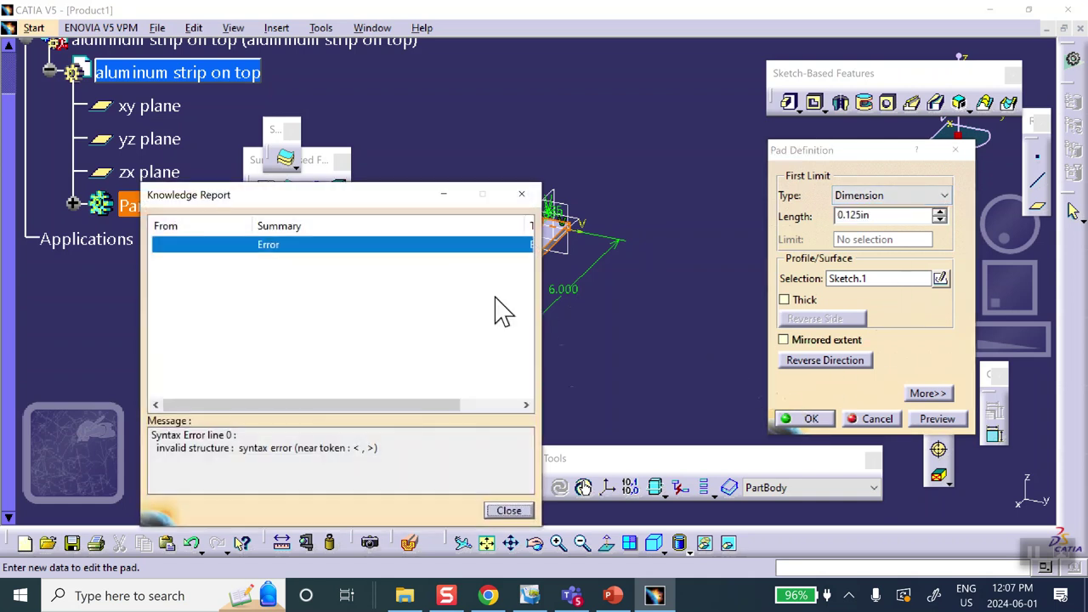
click(514, 512)
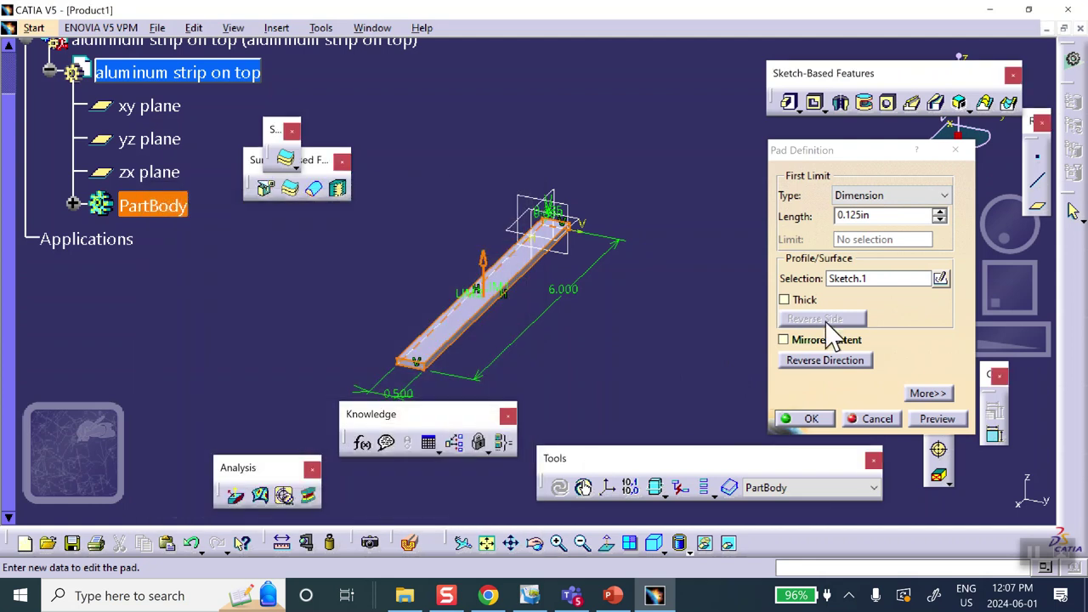
double_click(901, 214)
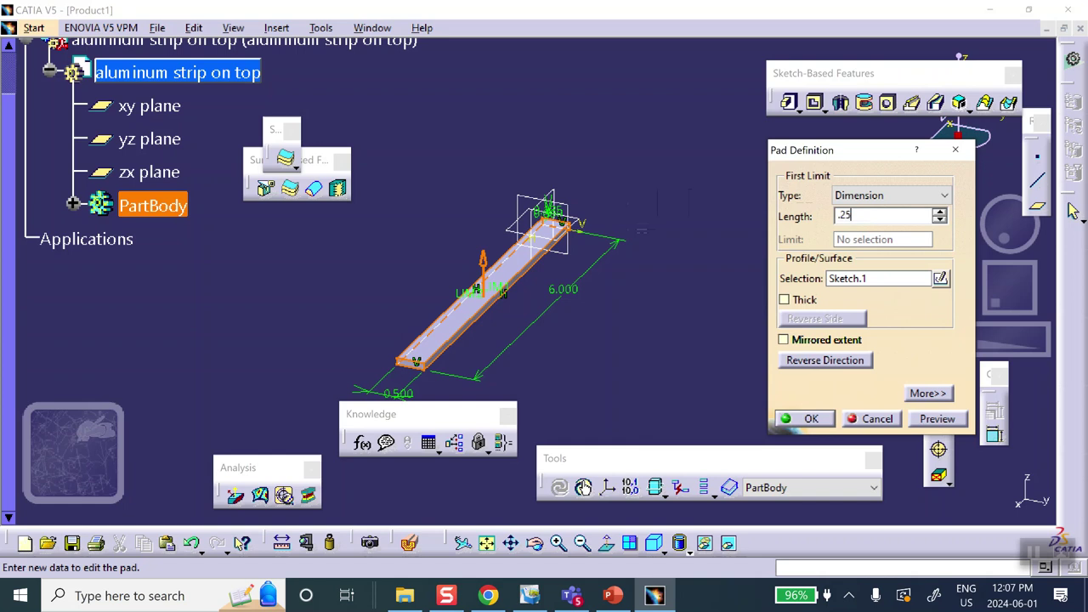
click(697, 206)
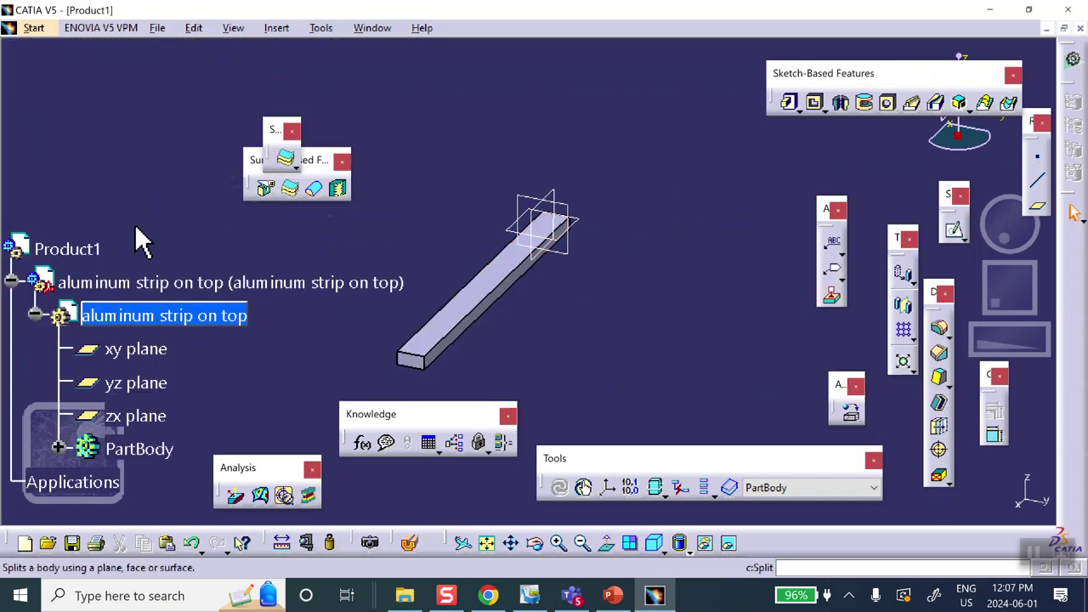
Apply the Aluminium material from the metal library to the top aluminum strip component
scroll(141, 238, down, 3)
click(850, 410)
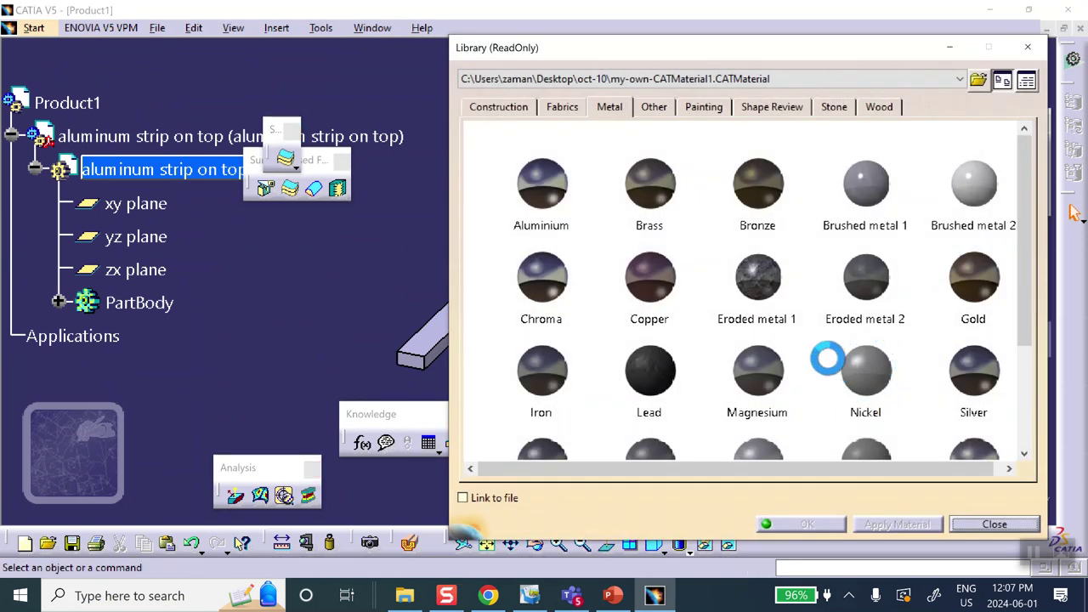
click(540, 180)
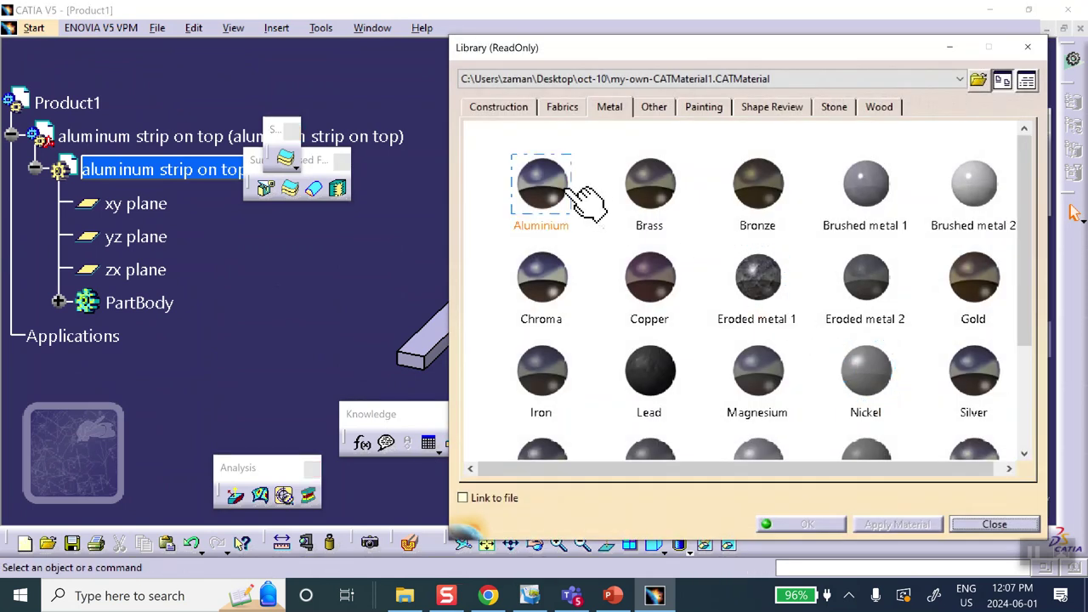
click(175, 138)
click(801, 522)
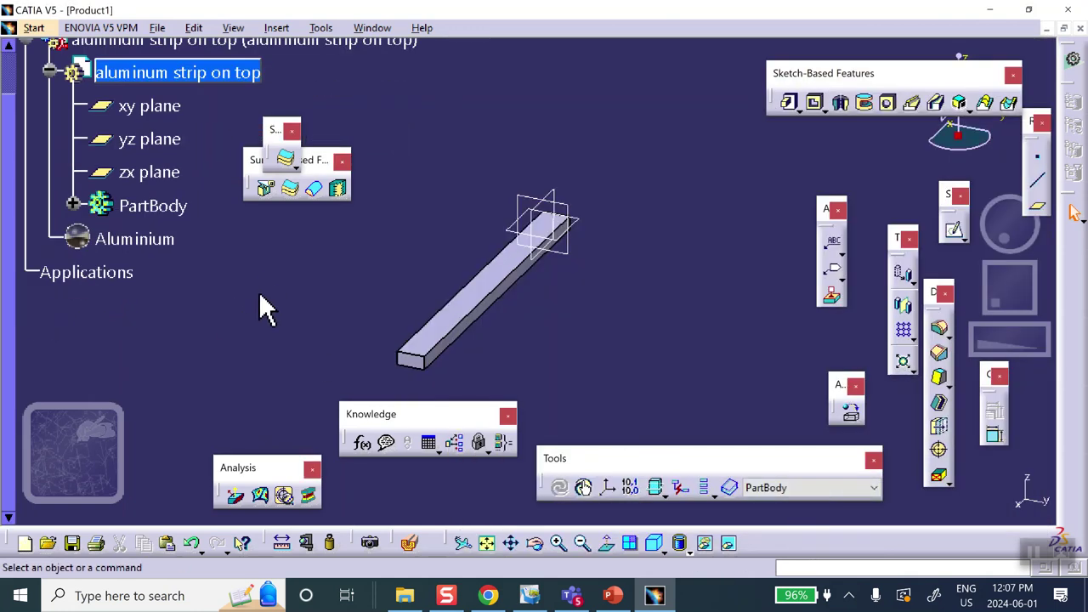
Activate Product1 and insert a new part that uses the assembly's origin as its origin point
double_click(66, 102)
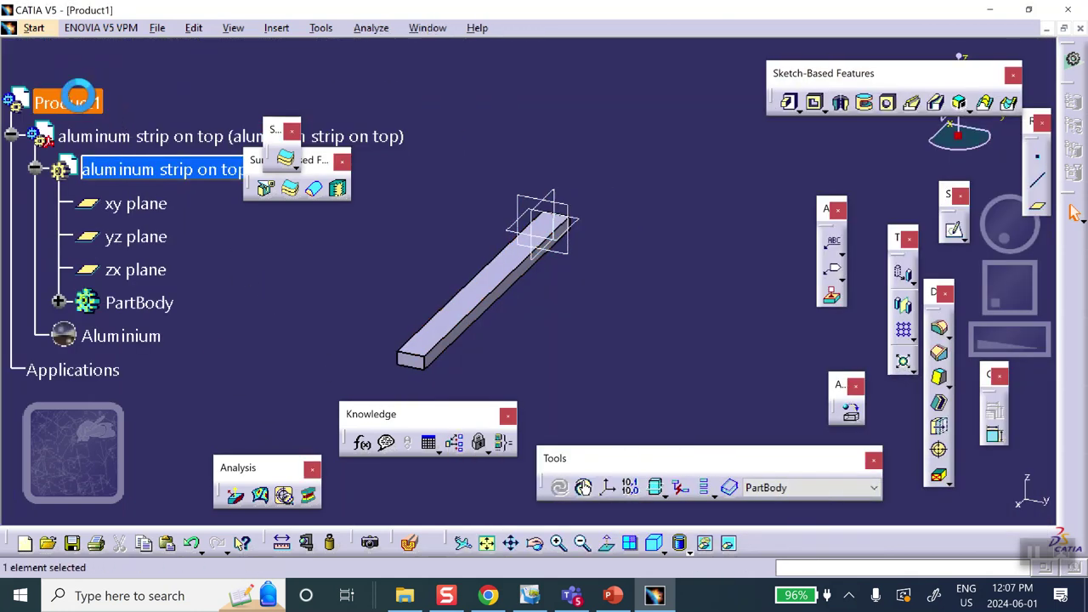
click(281, 28)
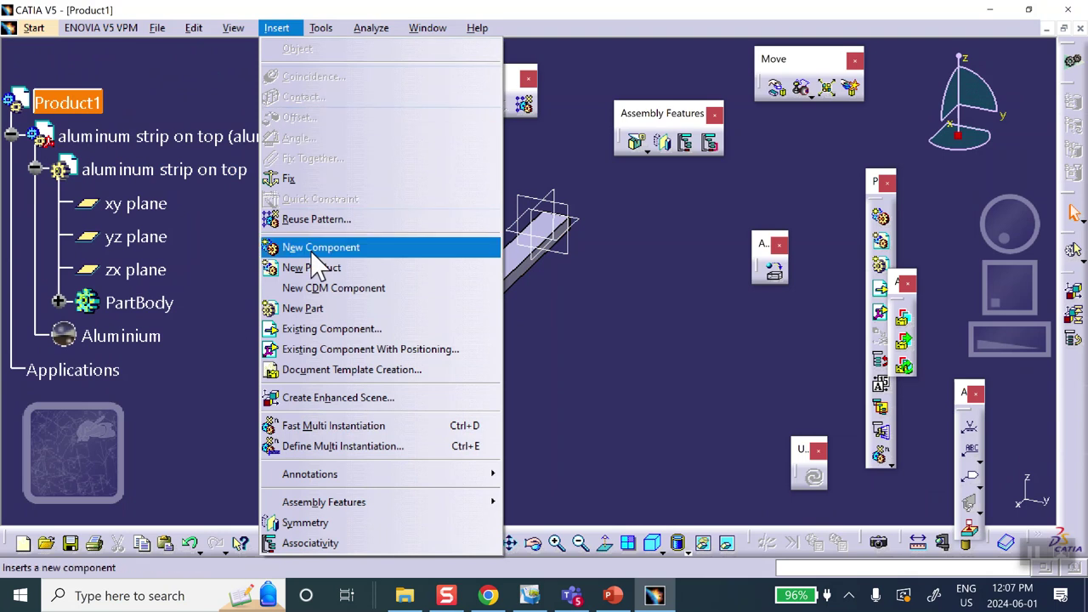
click(303, 307)
click(76, 104)
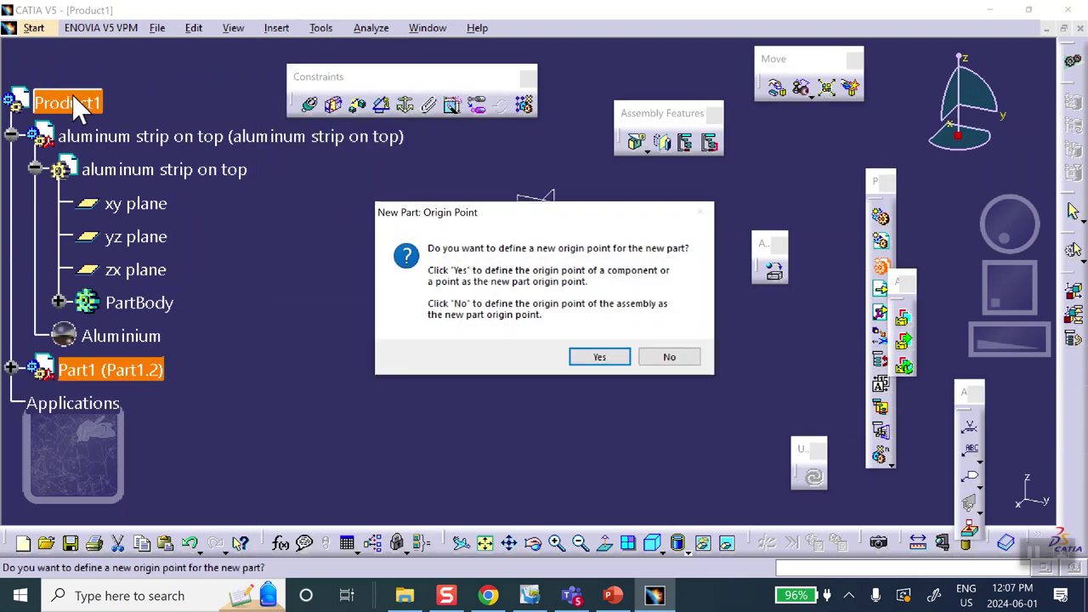
click(671, 357)
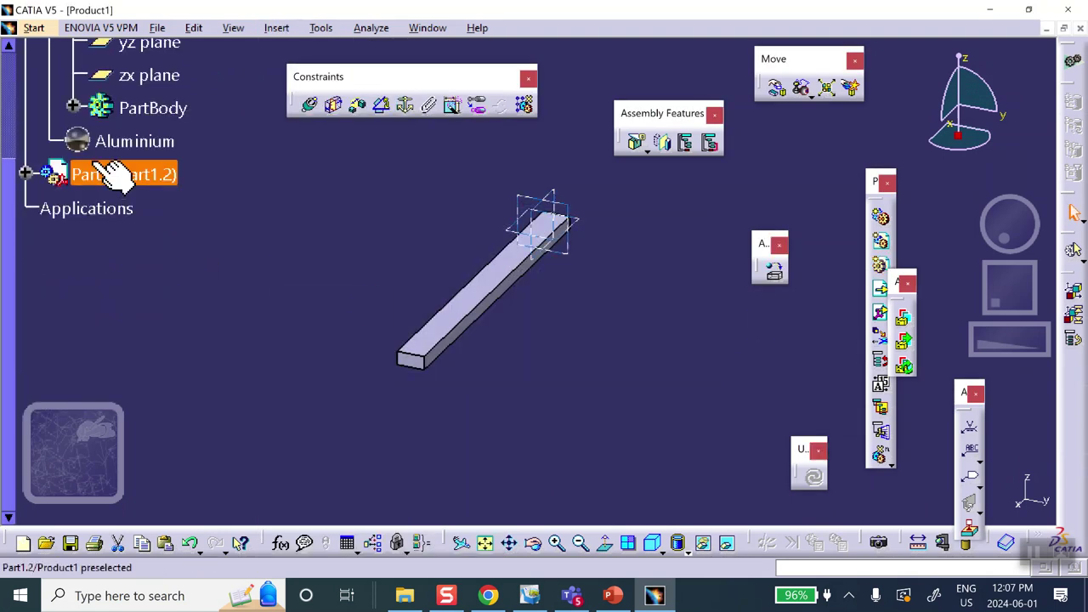
Set the new part's instance name to "steel strip below", reusing the copied aluminum strip name as the starting text
right_click(111, 174)
click(130, 235)
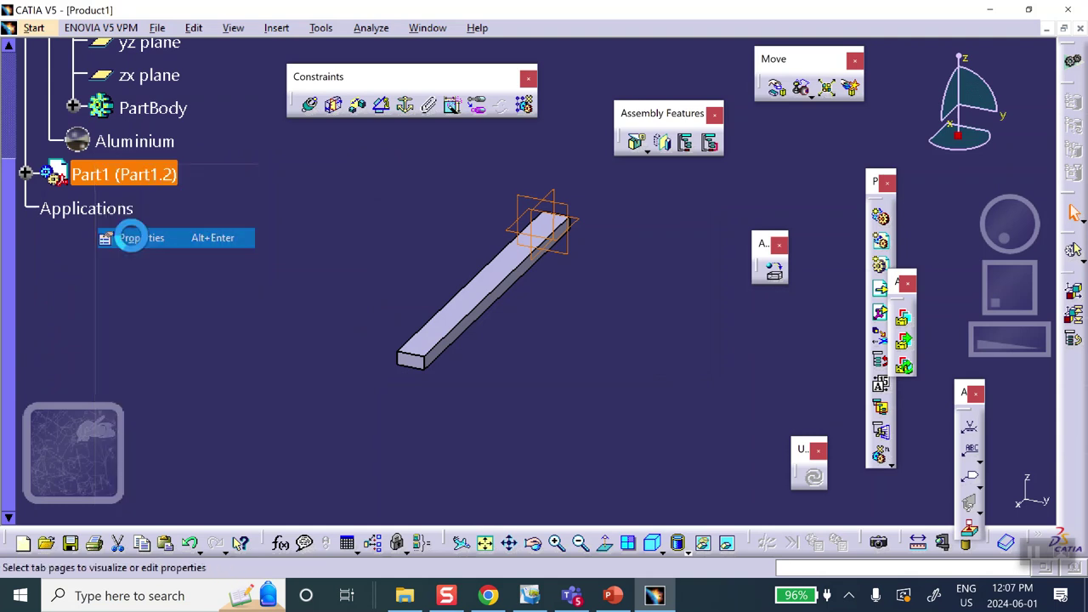
double_click(661, 169)
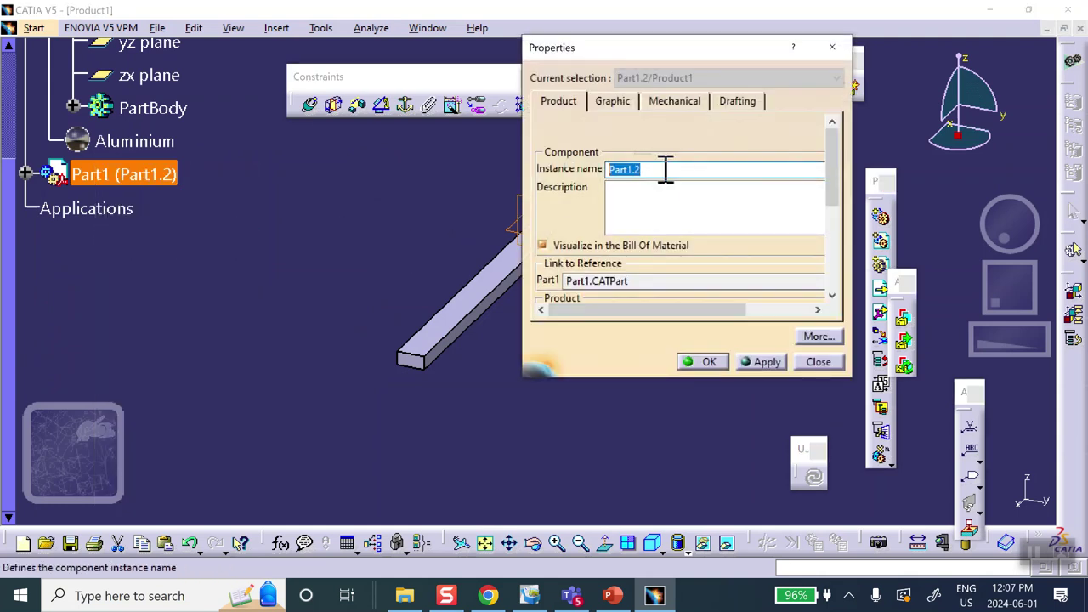
right_click(627, 168)
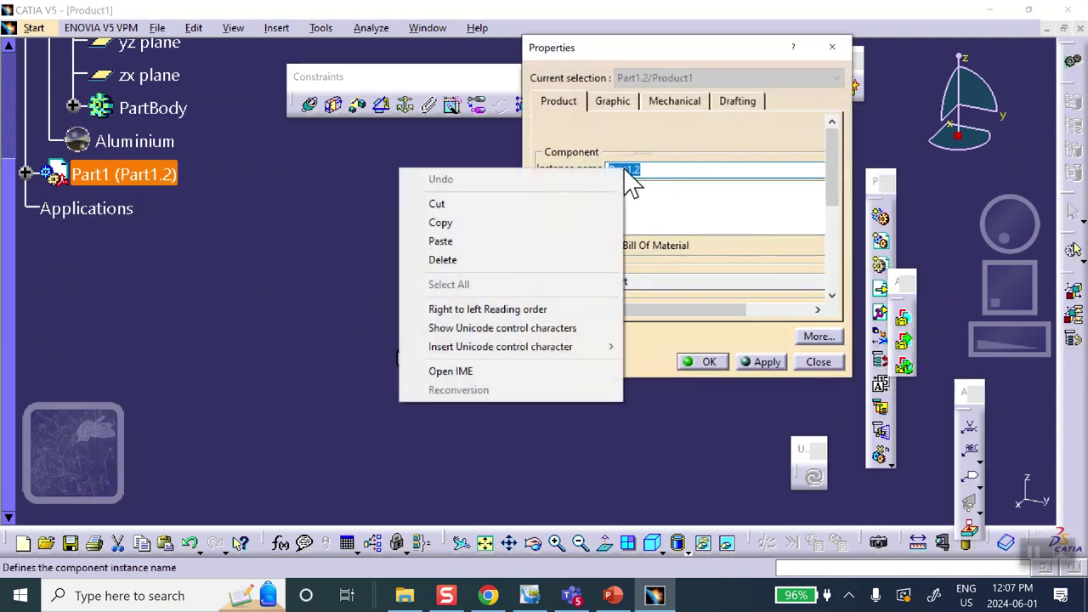
click(487, 243)
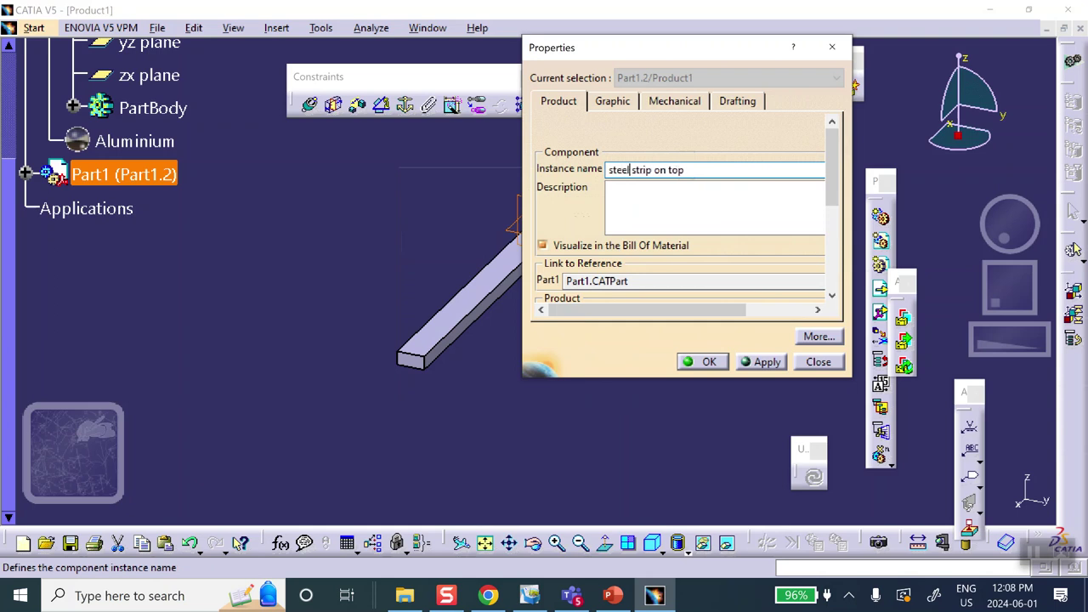
click(800, 195)
click(709, 171)
Copy the instance name "steel strip below" into the part number and apply the new part's properties
drag(690, 169, 583, 169)
right_click(644, 169)
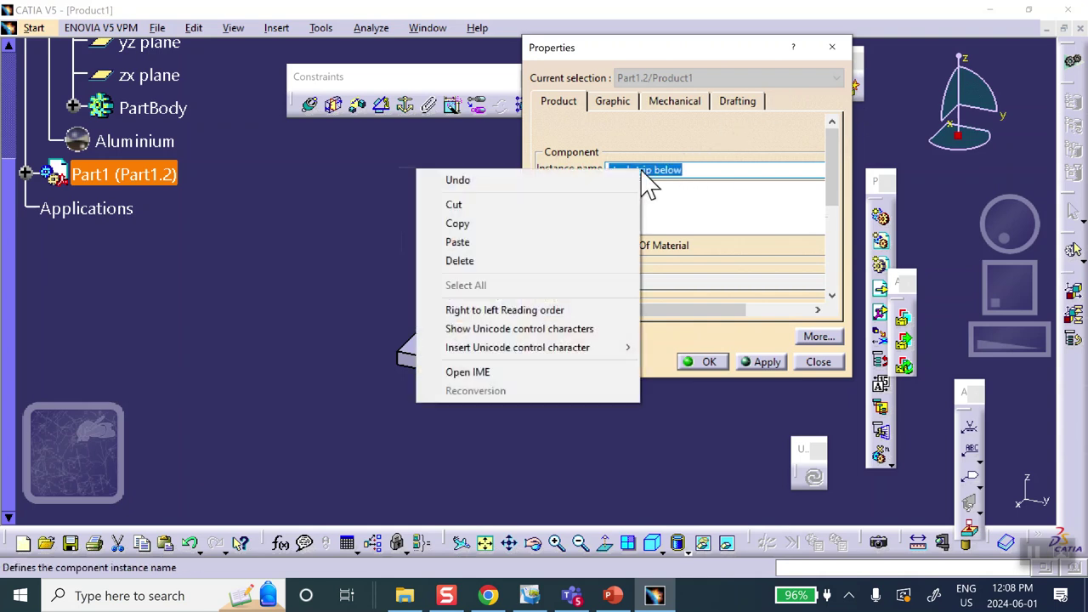
click(551, 221)
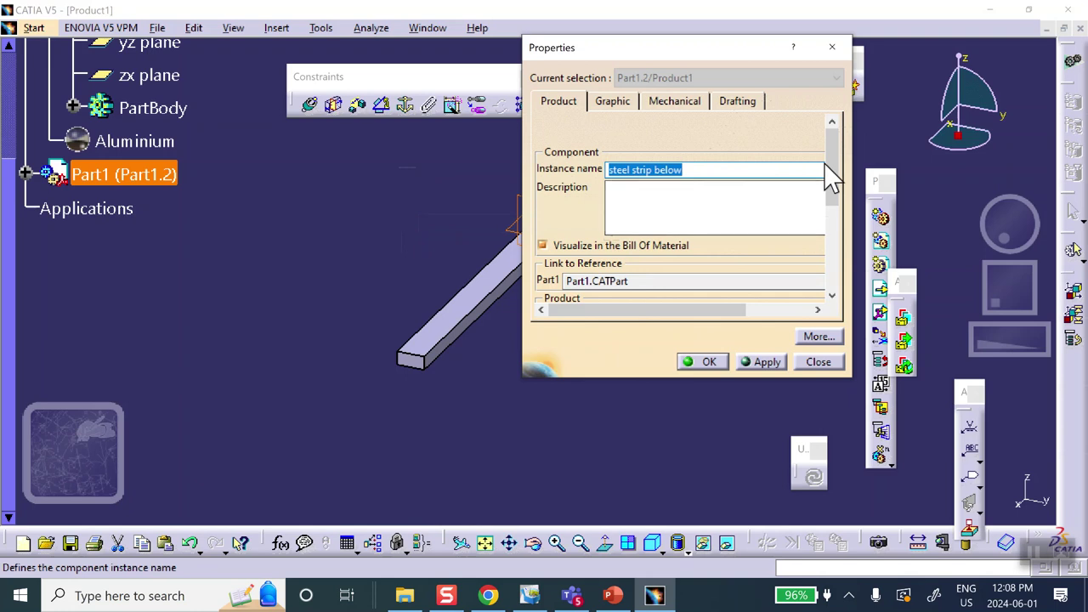
scroll(837, 179, down, 1)
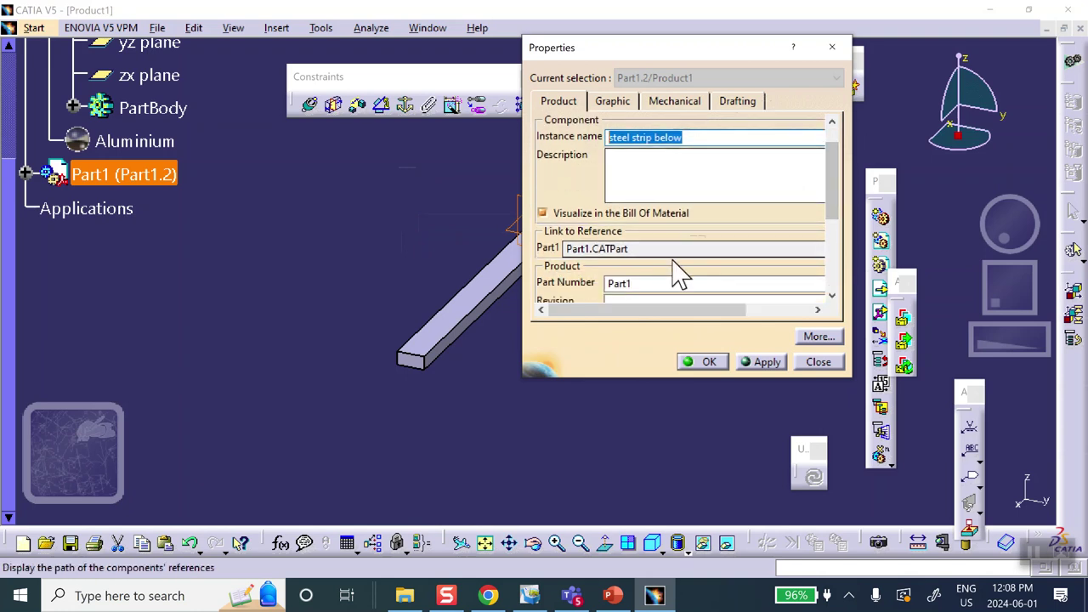
drag(651, 281, 534, 283)
right_click(612, 283)
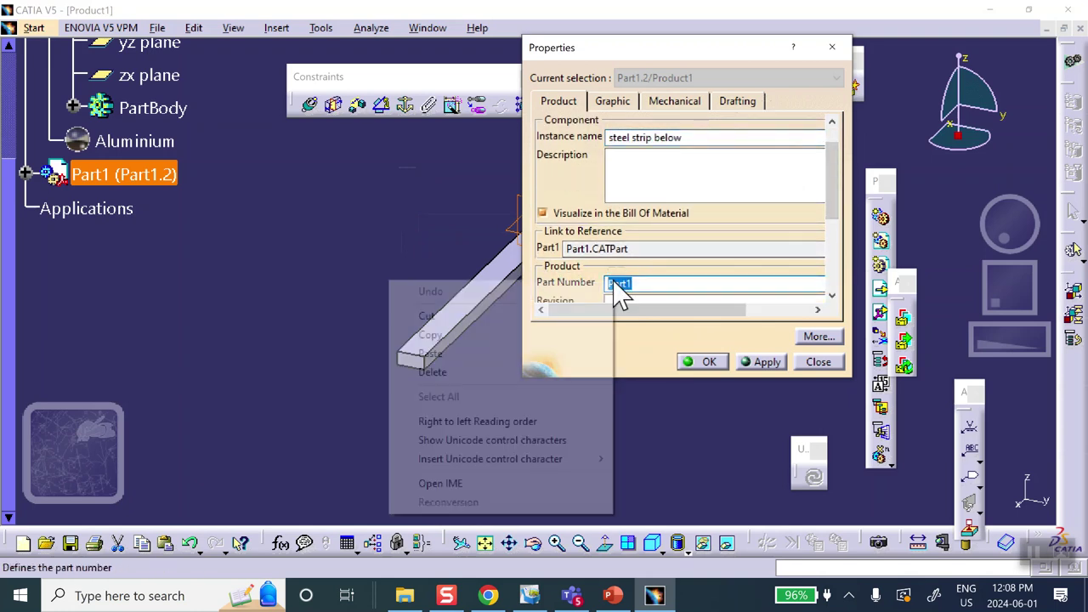
click(488, 354)
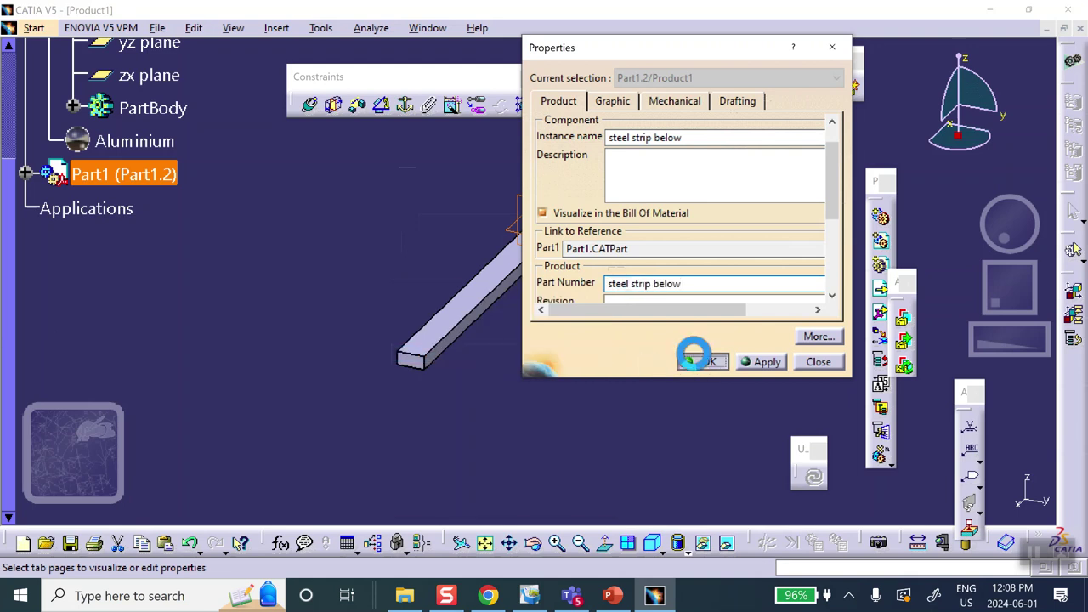
click(699, 362)
Open the steel strip part for editing and start a sketch on its xy plane
click(26, 174)
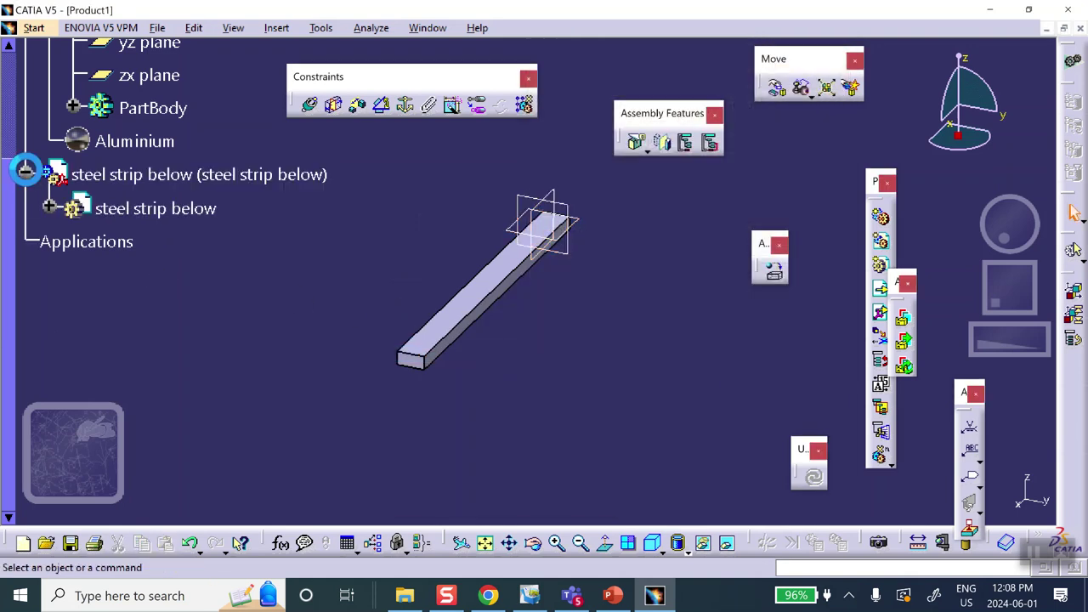
double_click(156, 210)
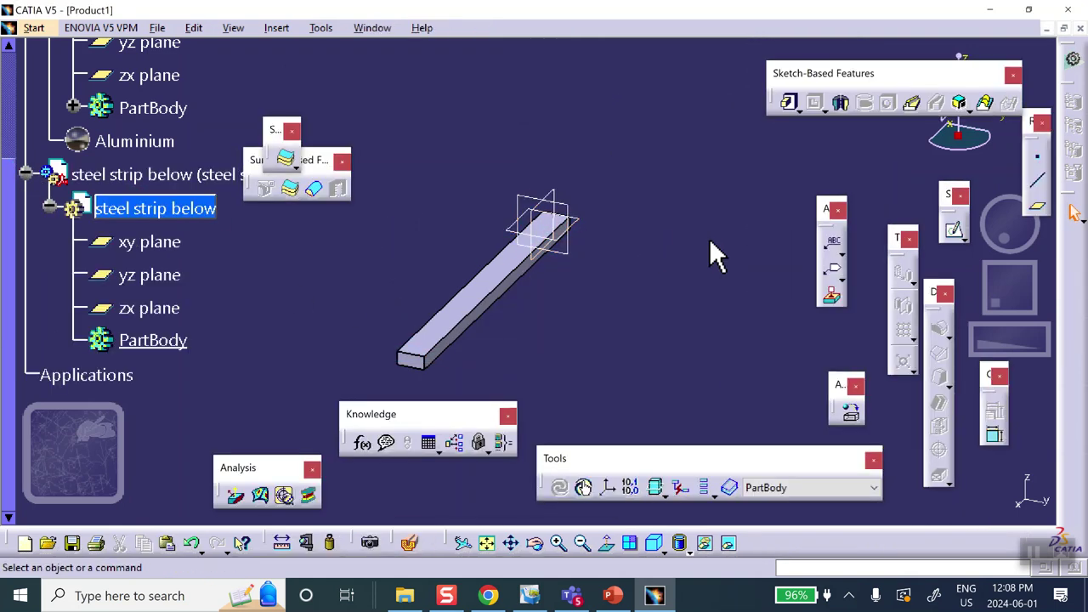
click(590, 233)
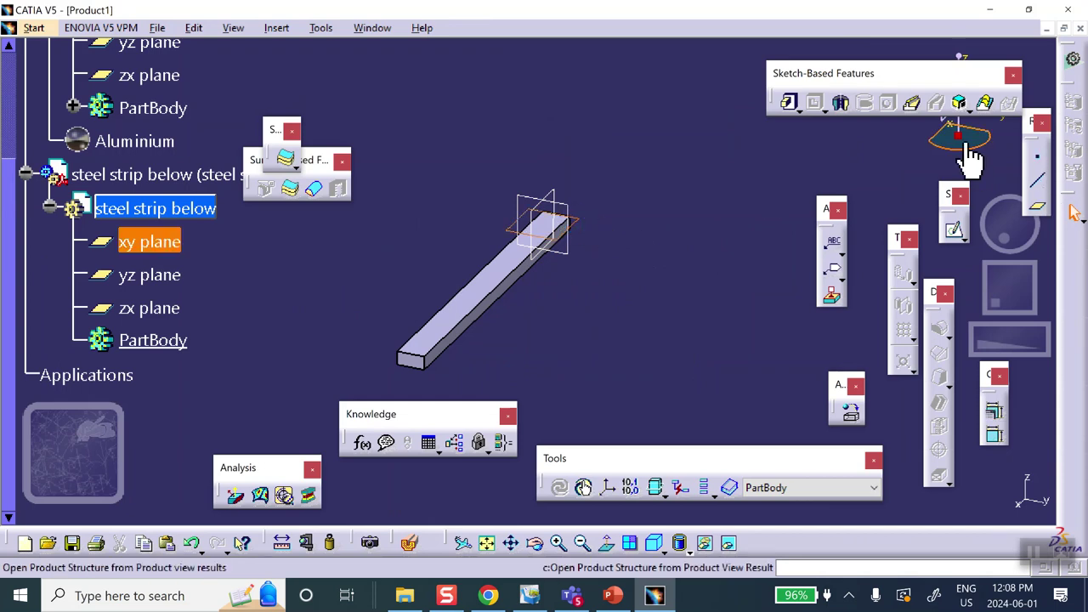
click(955, 229)
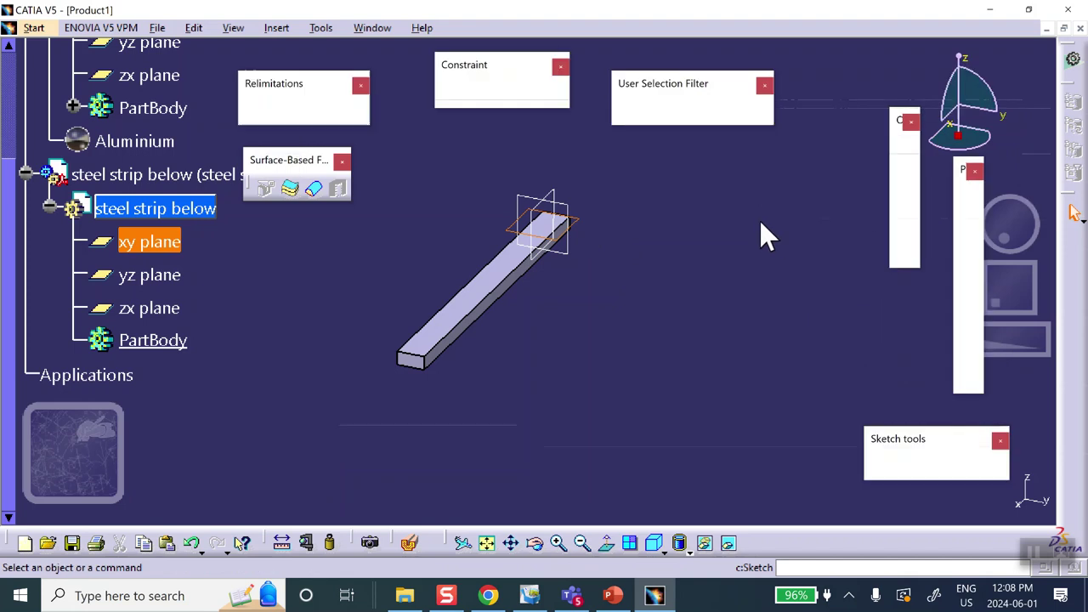
Project the underside face of the aluminum strip onto the sketch plane and exit the sketch
mouse_move(499, 164)
middle_down()
mouse_move(503, 260)
mouse_move(525, 177)
middle_up()
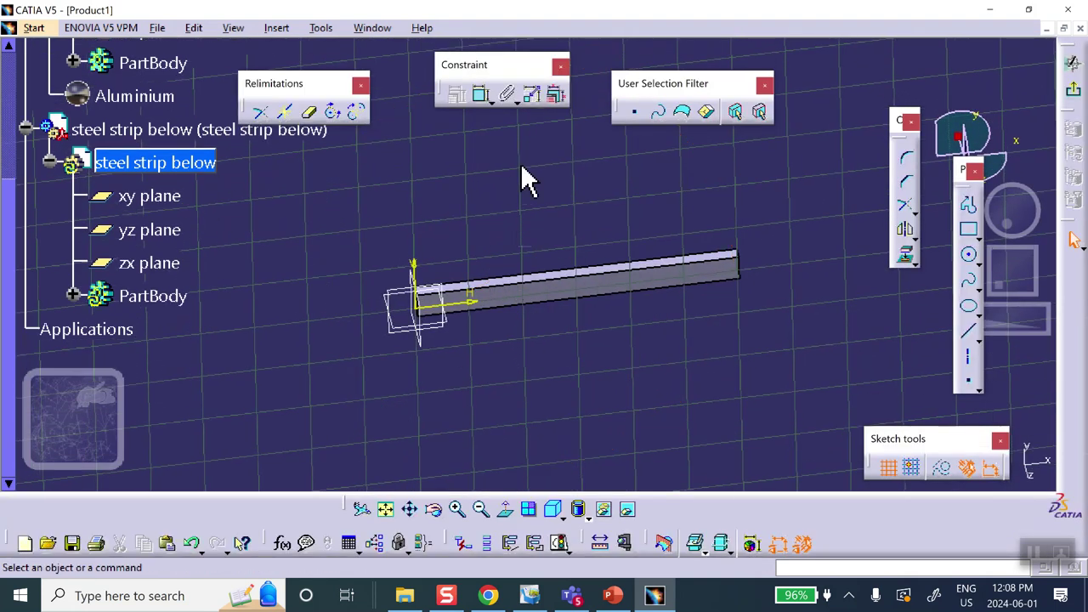
click(905, 254)
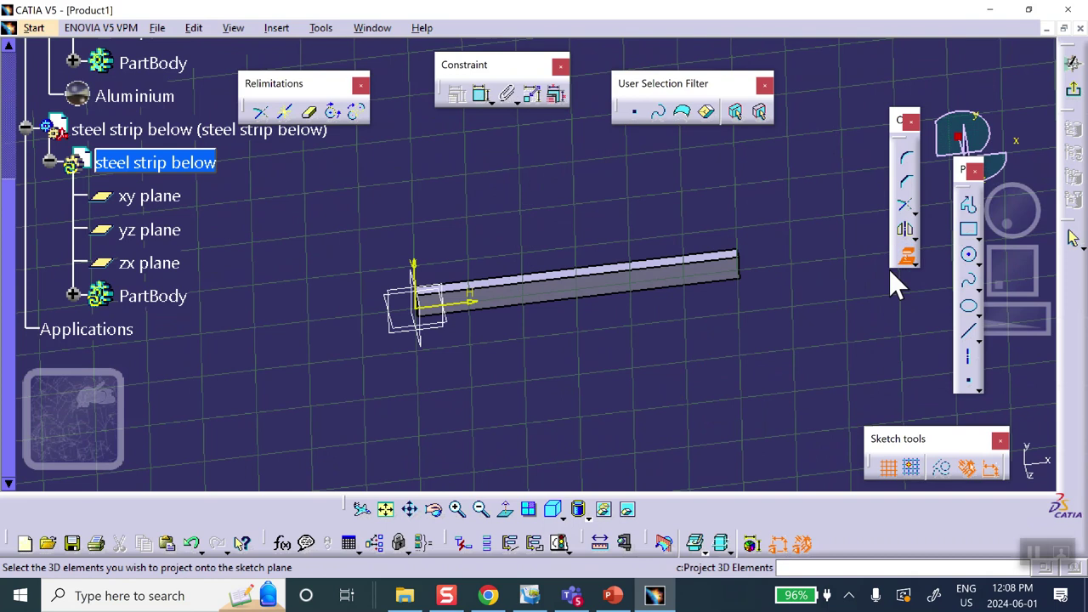
click(634, 280)
click(1074, 91)
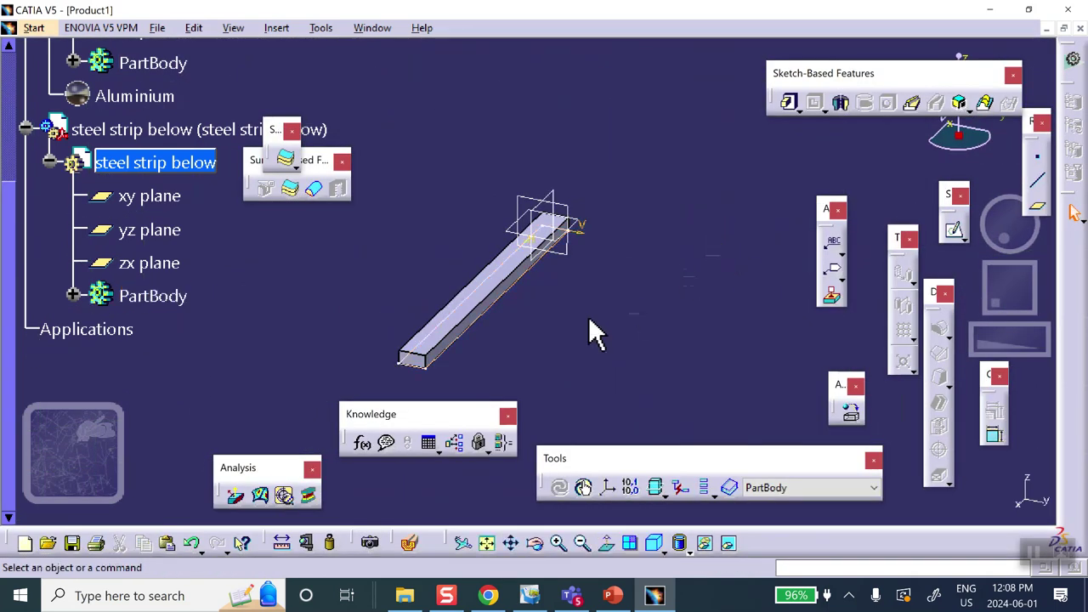
Pad the projected outline to a length of 0.25 in with mirrored extent to form the steel strip
click(789, 102)
click(506, 304)
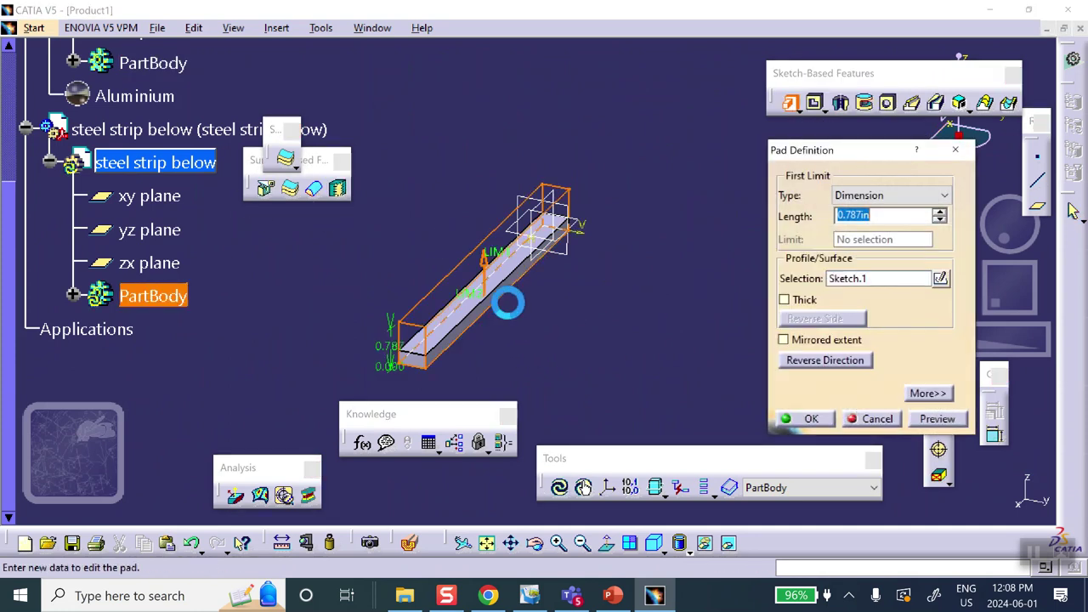
click(829, 340)
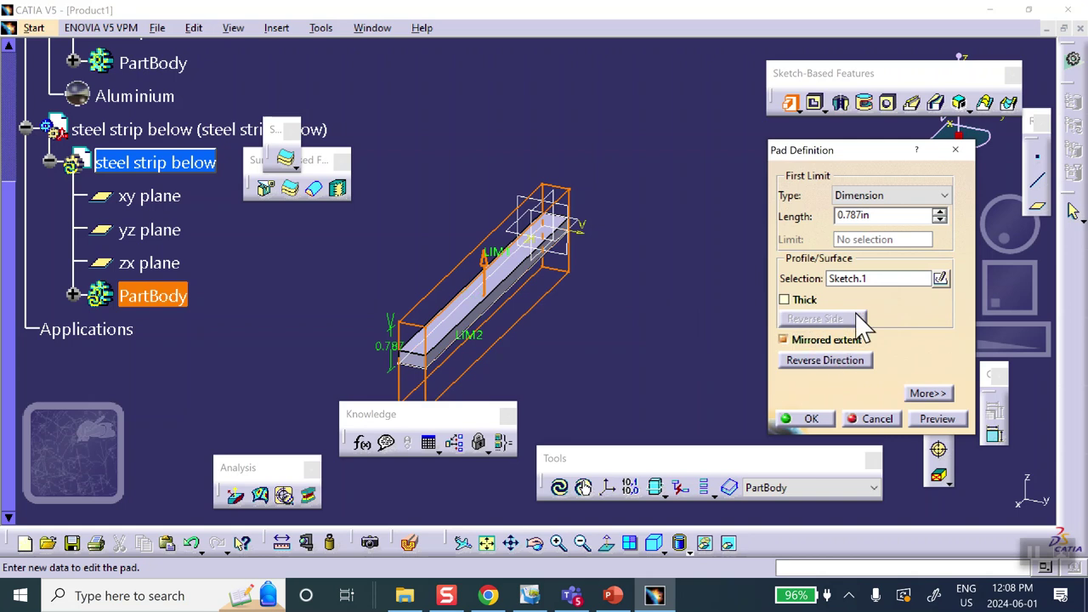
drag(899, 214, 781, 212)
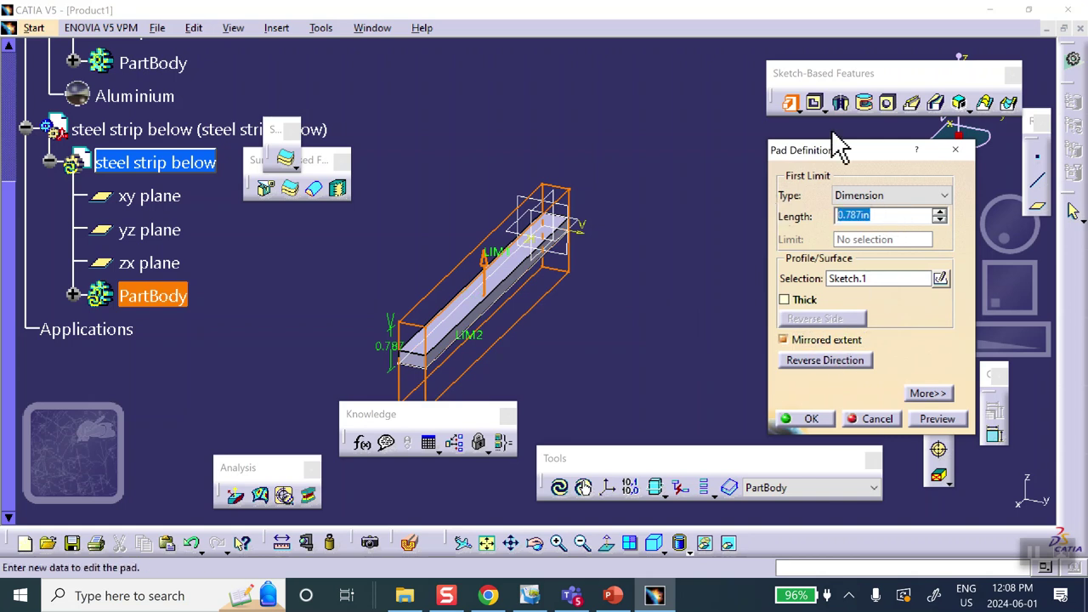
key(BackSpace)
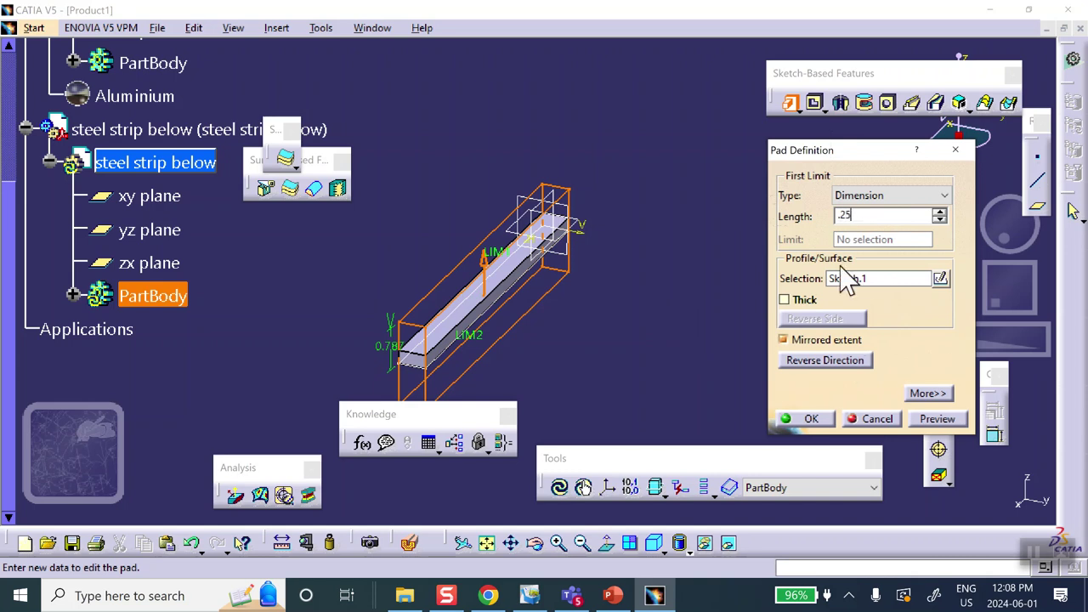
click(812, 419)
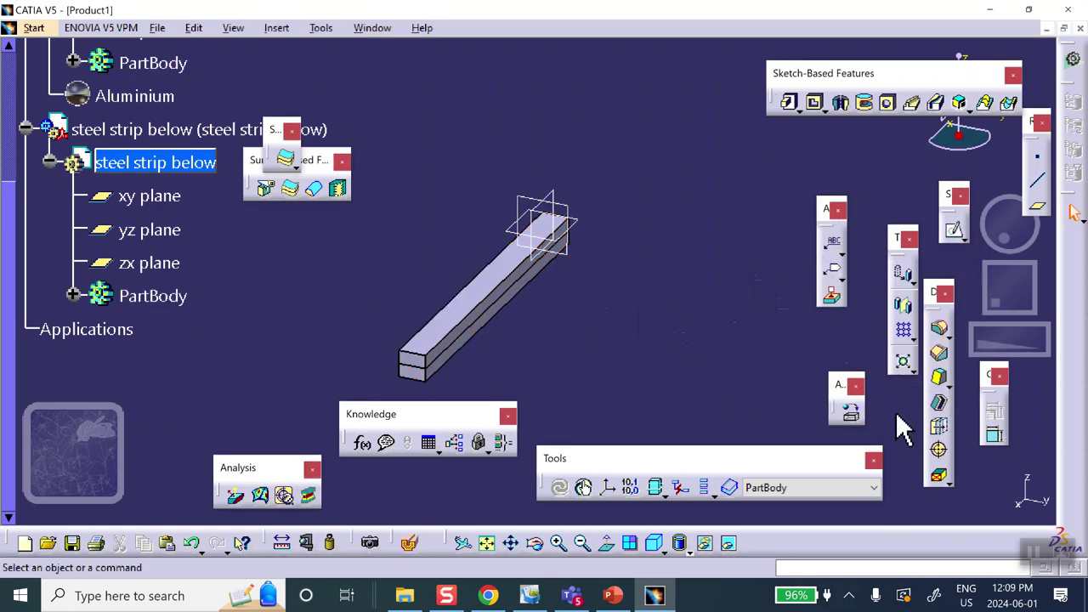
Apply the Steel material from the Metal library to the steel strip below component
click(850, 413)
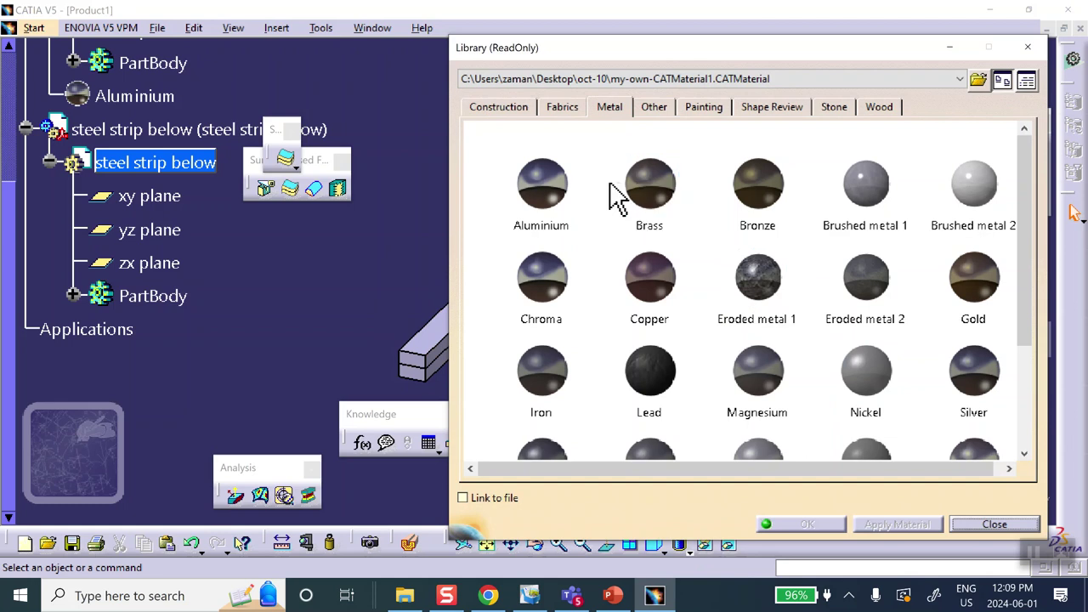
scroll(616, 197, down, 2)
click(545, 293)
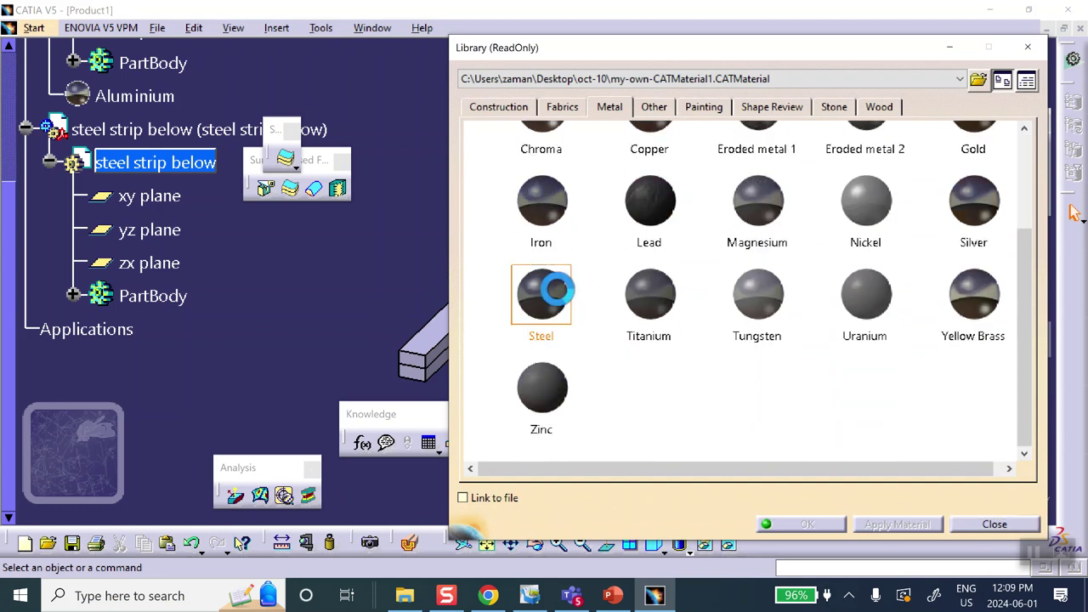
click(211, 132)
click(808, 525)
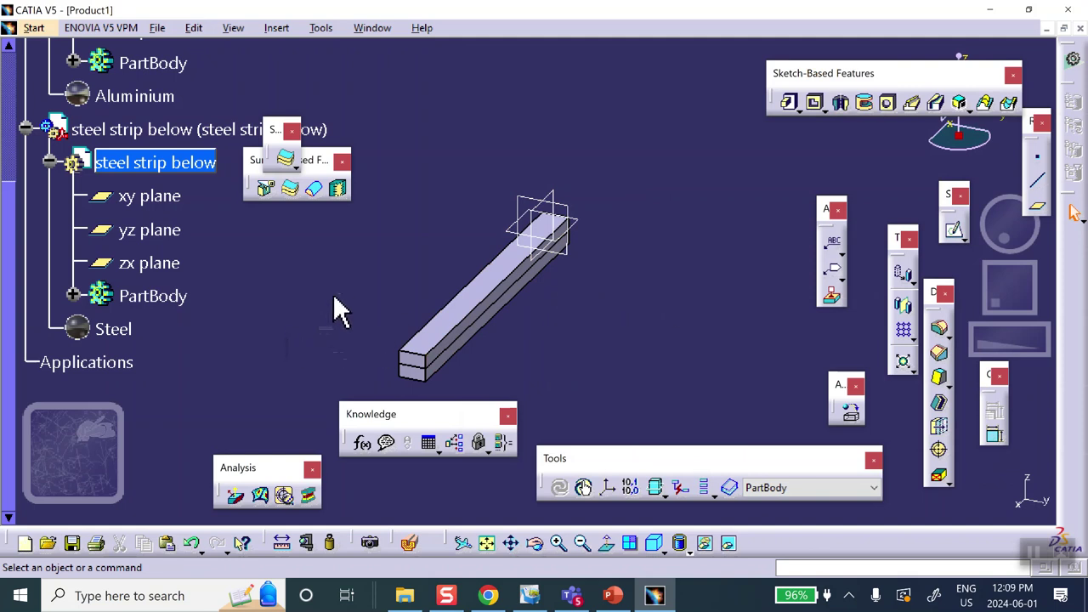
Activate Product1 and start a Generative Structural Analysis with a Static Analysis case
scroll(262, 279, up, 5)
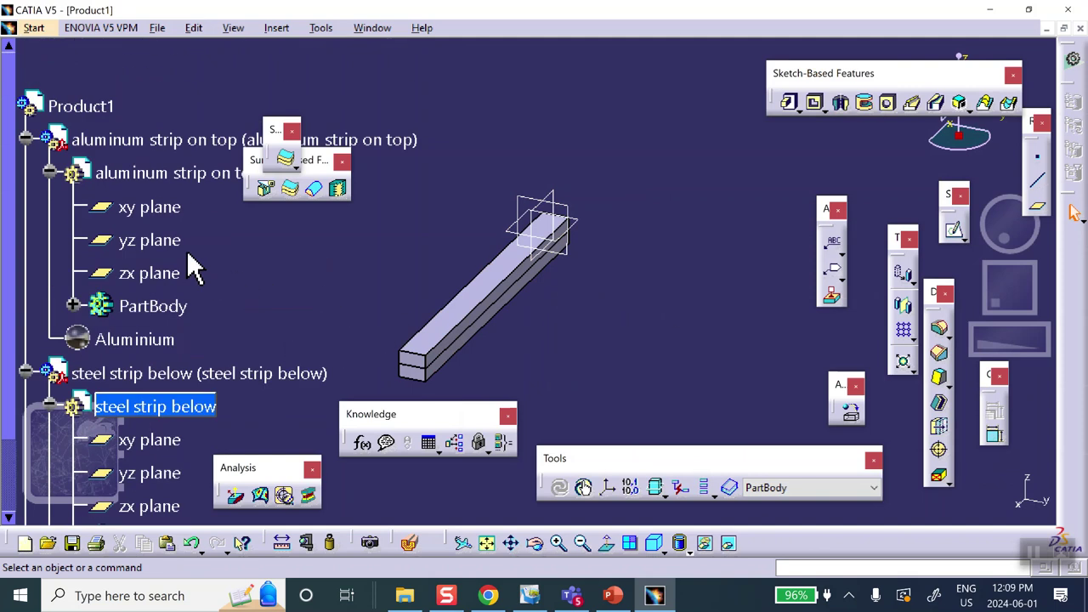
double_click(70, 105)
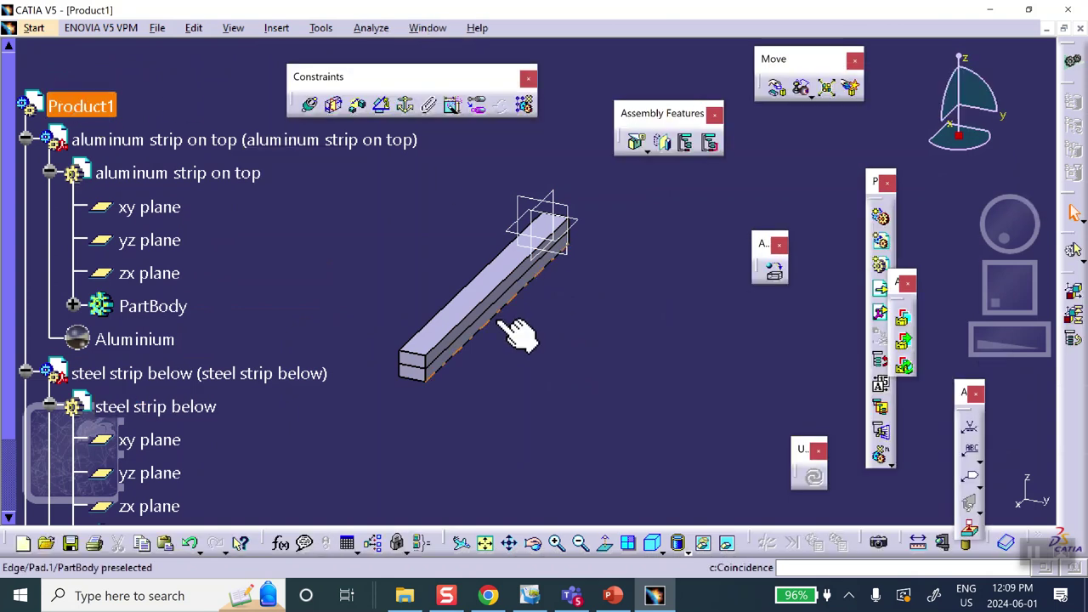
click(158, 28)
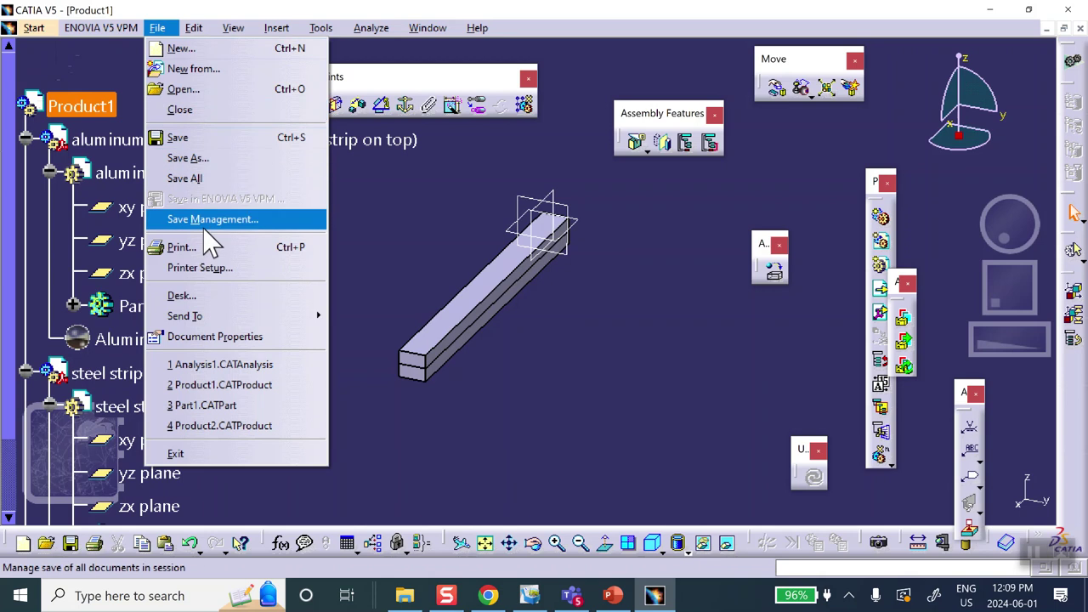
click(34, 28)
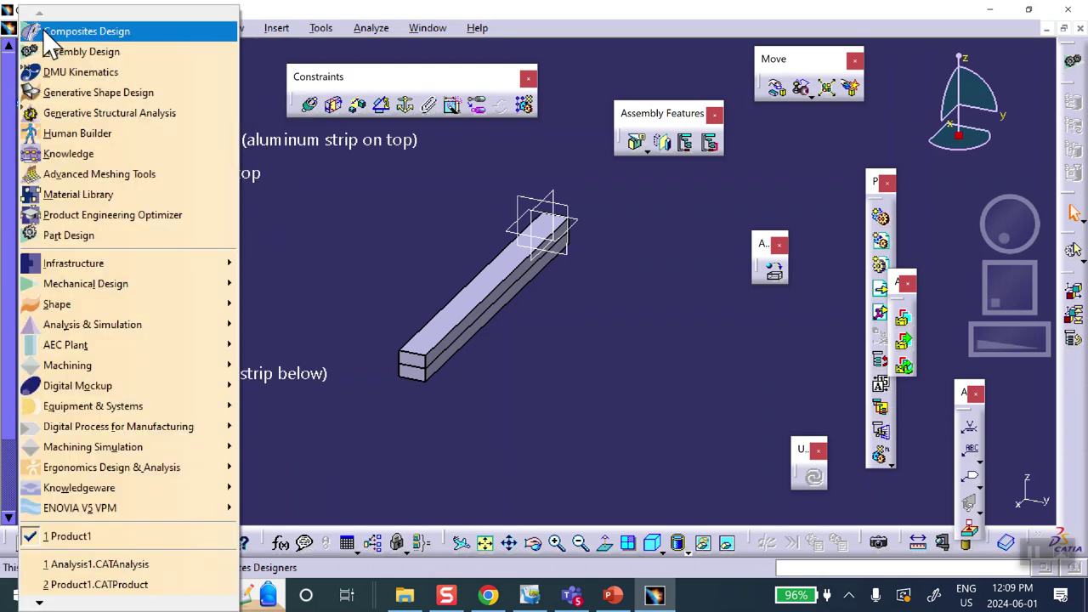
mouse_move(92, 327)
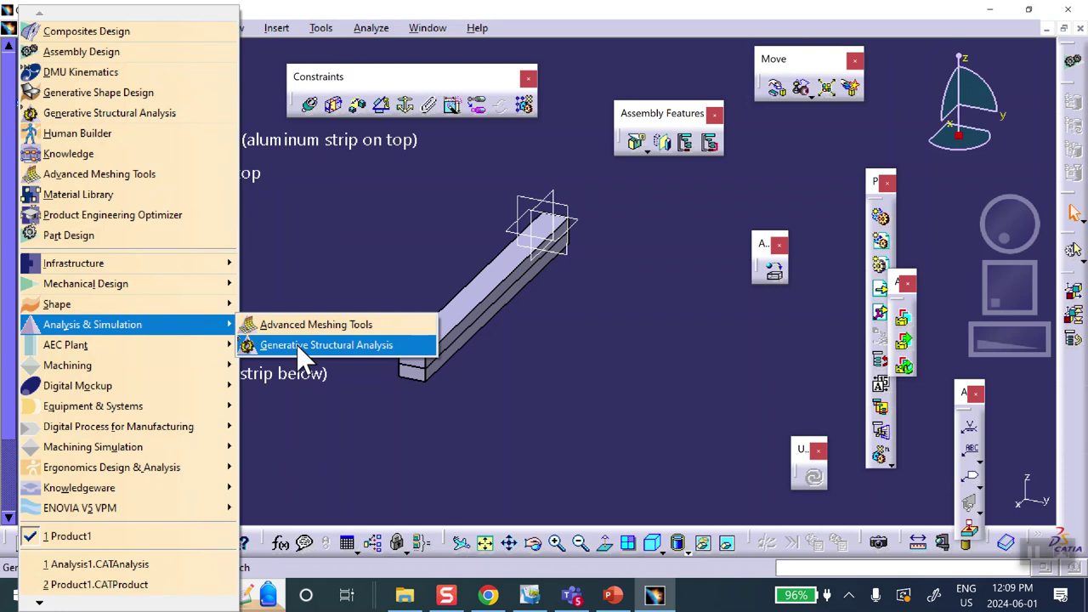
click(326, 345)
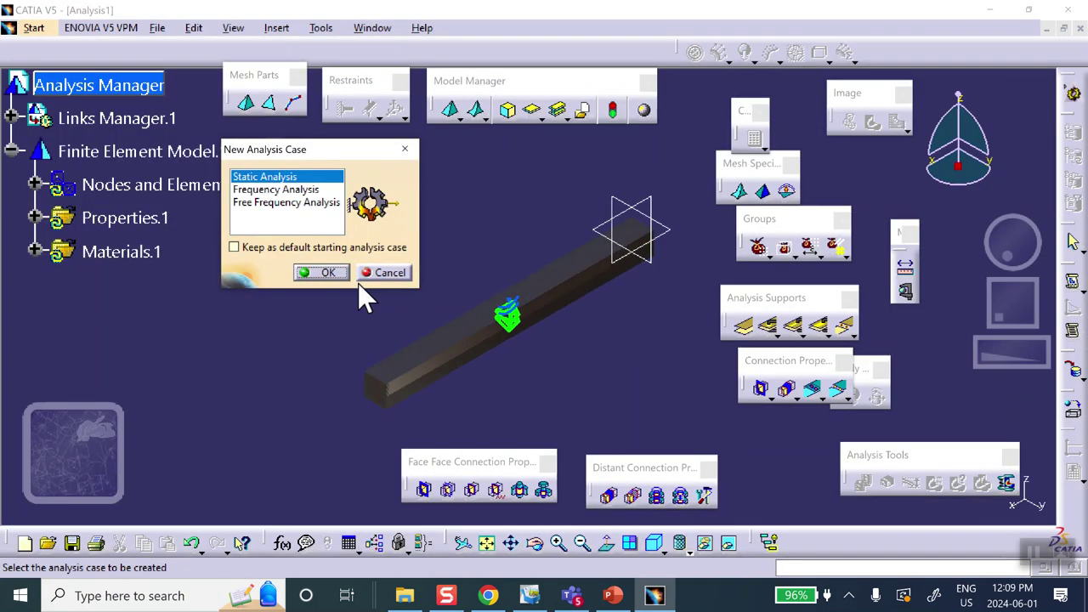
click(322, 272)
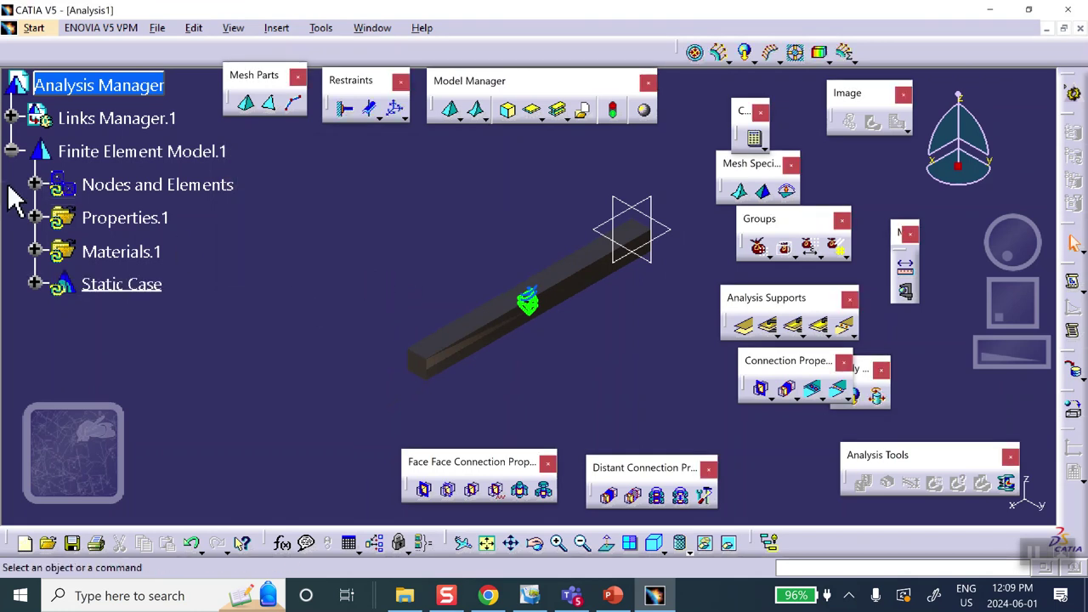
Set the aluminum strip's OCTREE tetrahedron mesh size to 0.1 in
click(34, 183)
middle_drag(585, 325, 242, 219)
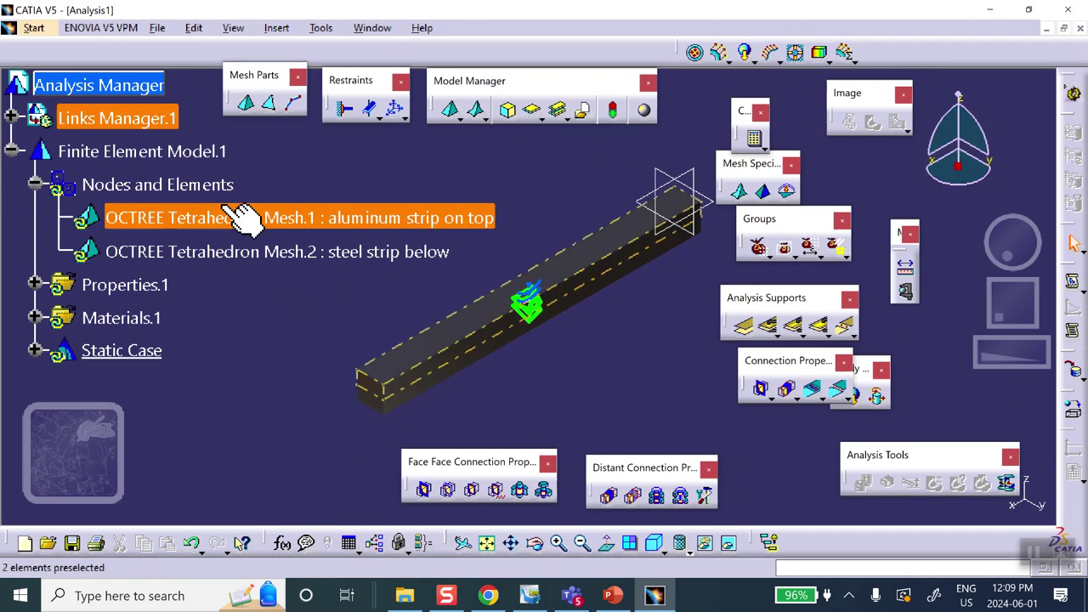
double_click(214, 218)
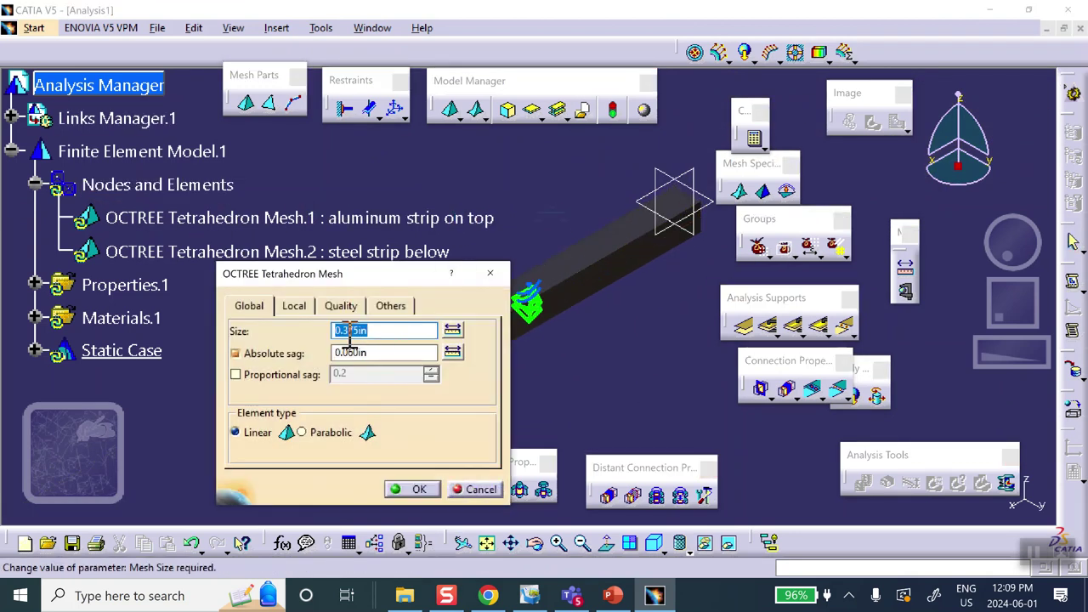
text(.)
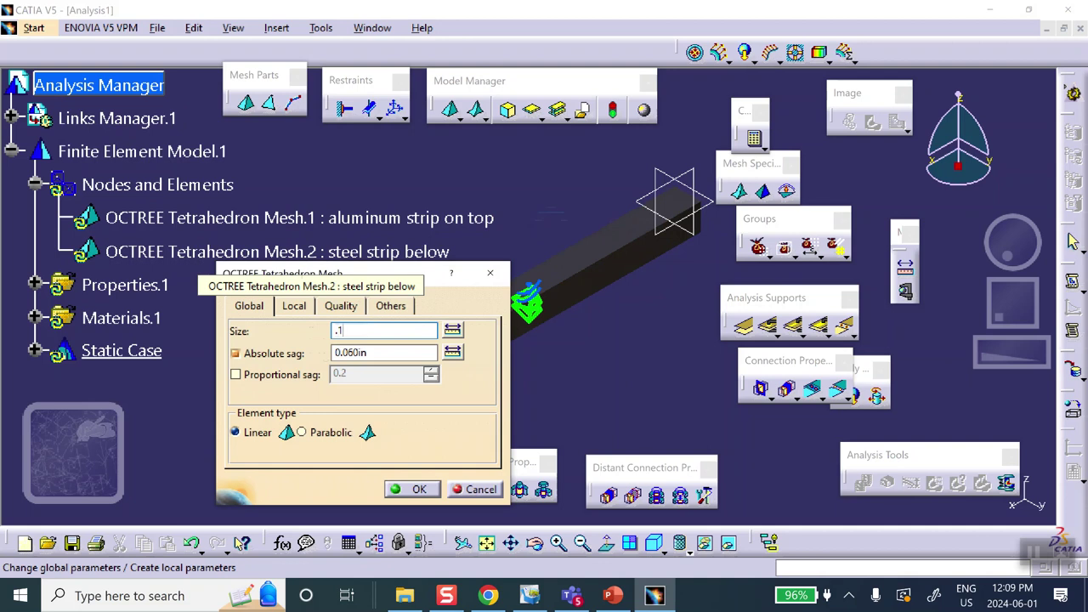
text(1)
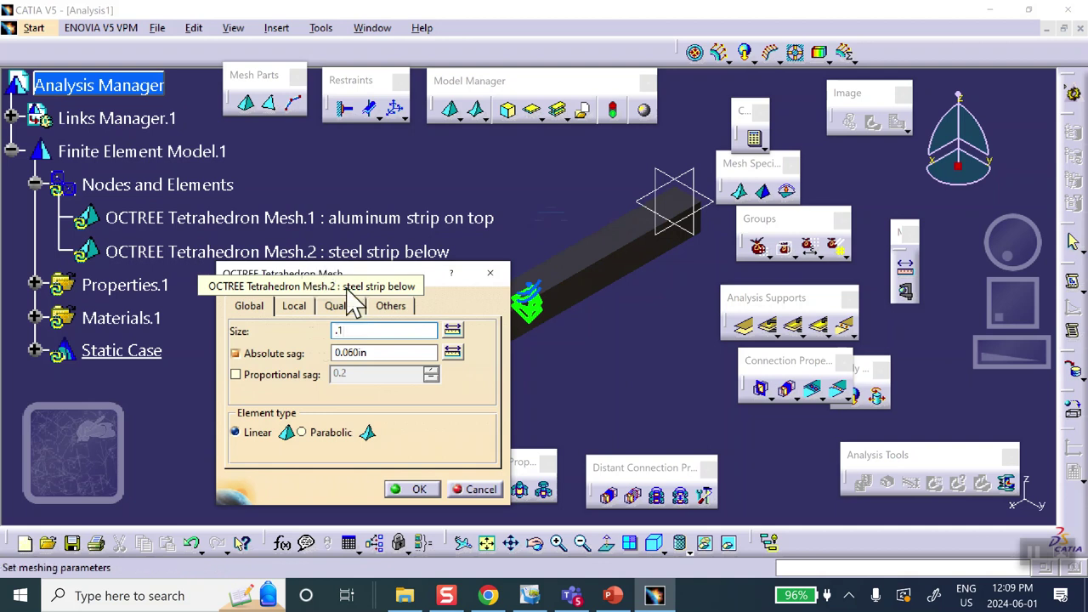
click(412, 489)
Set the steel strip's OCTREE tetrahedron mesh size to 0.1 in
double_click(226, 248)
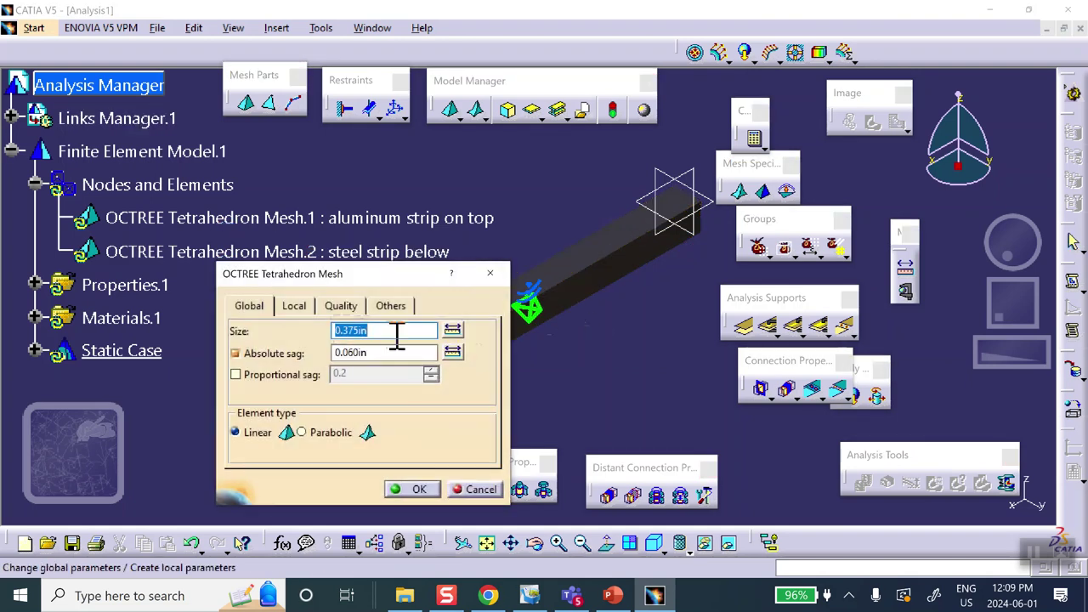
text(.1)
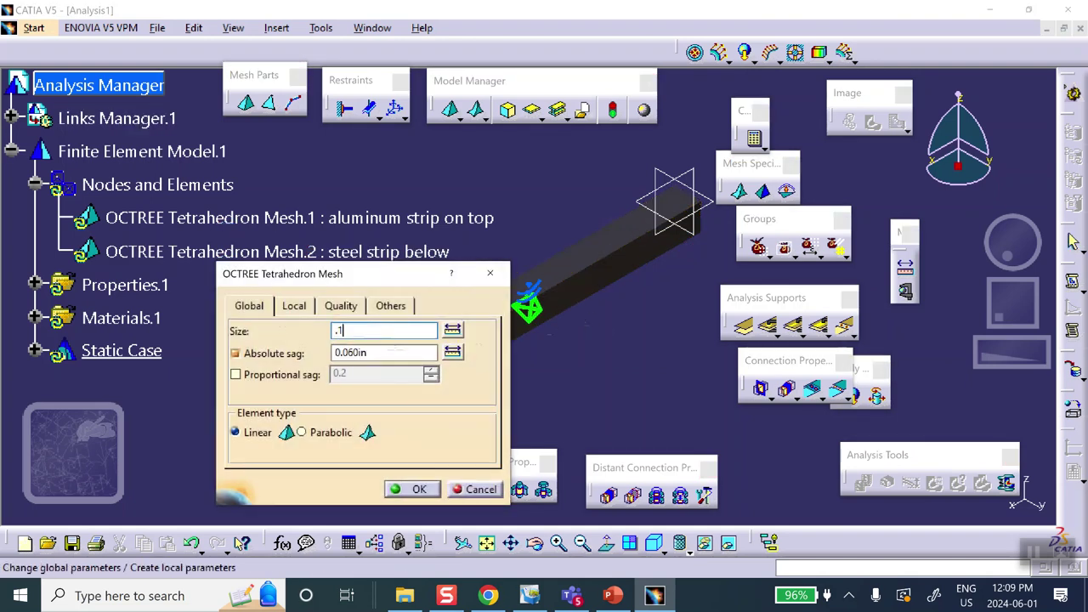
click(416, 489)
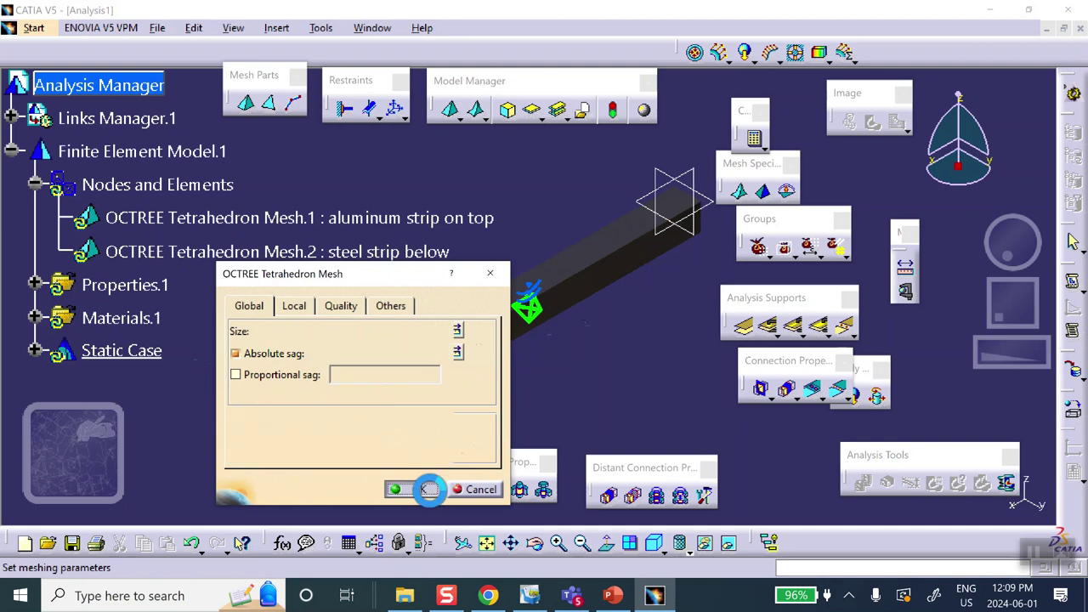
Update the mesh and create its visualization from Nodes and Elements, and display it shaded with edges
right_click(133, 183)
click(174, 431)
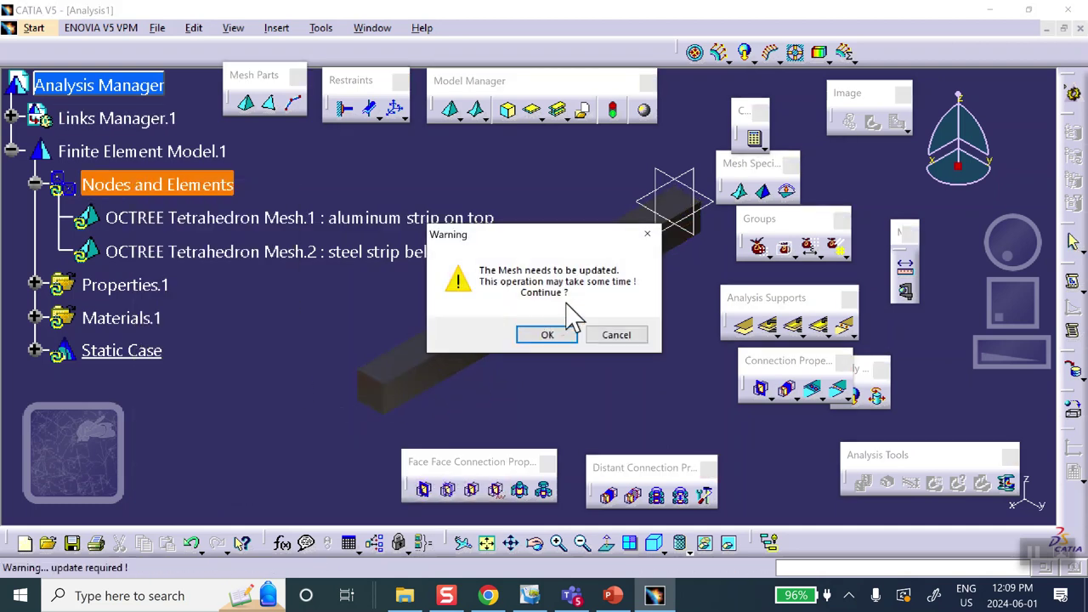
click(548, 335)
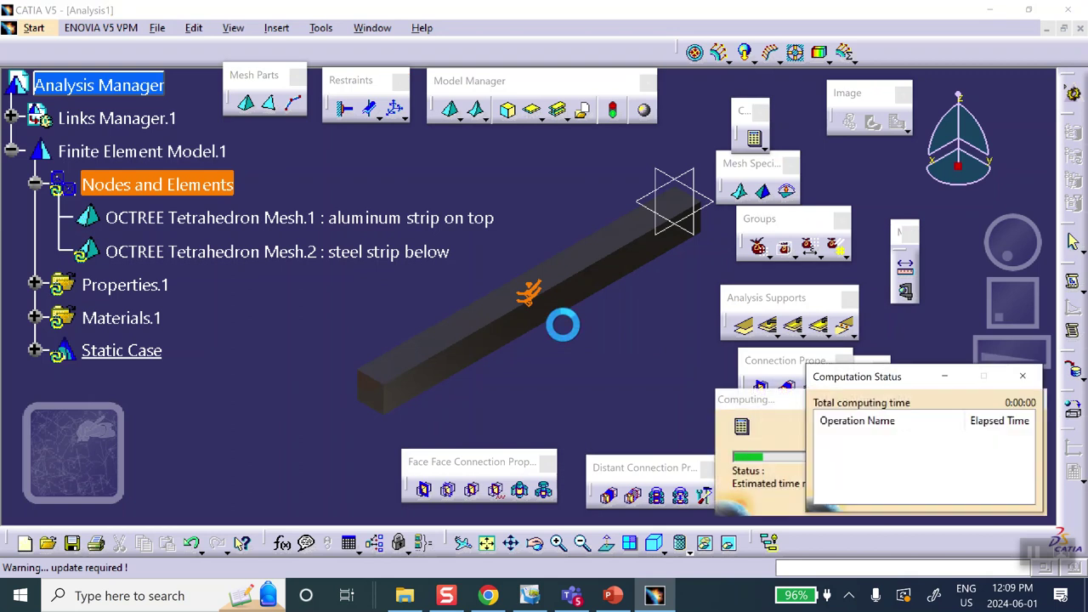
middle_drag(562, 324, 595, 285)
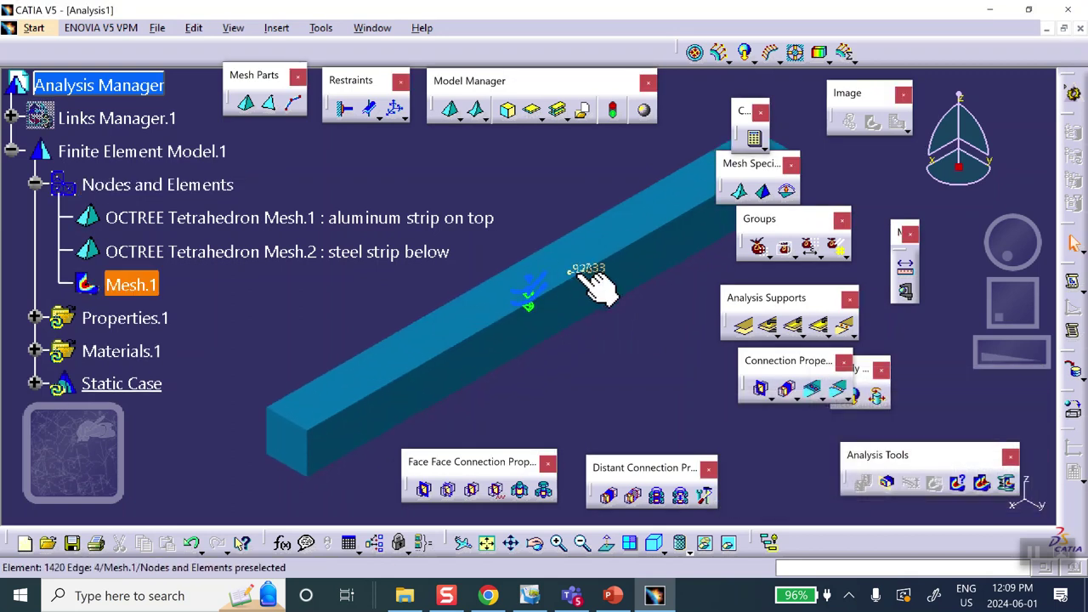
click(680, 544)
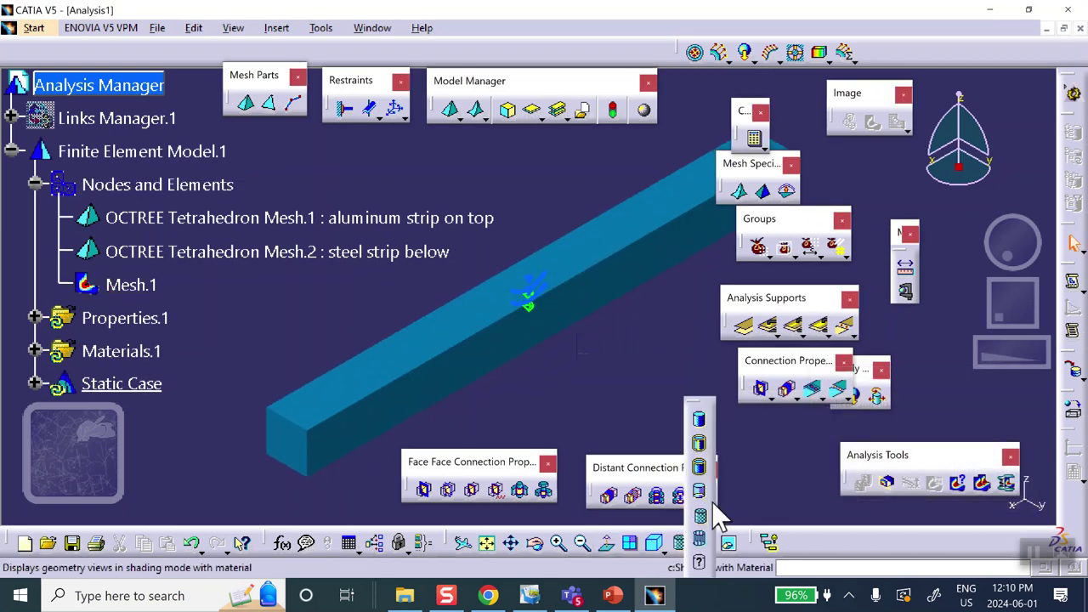
click(700, 471)
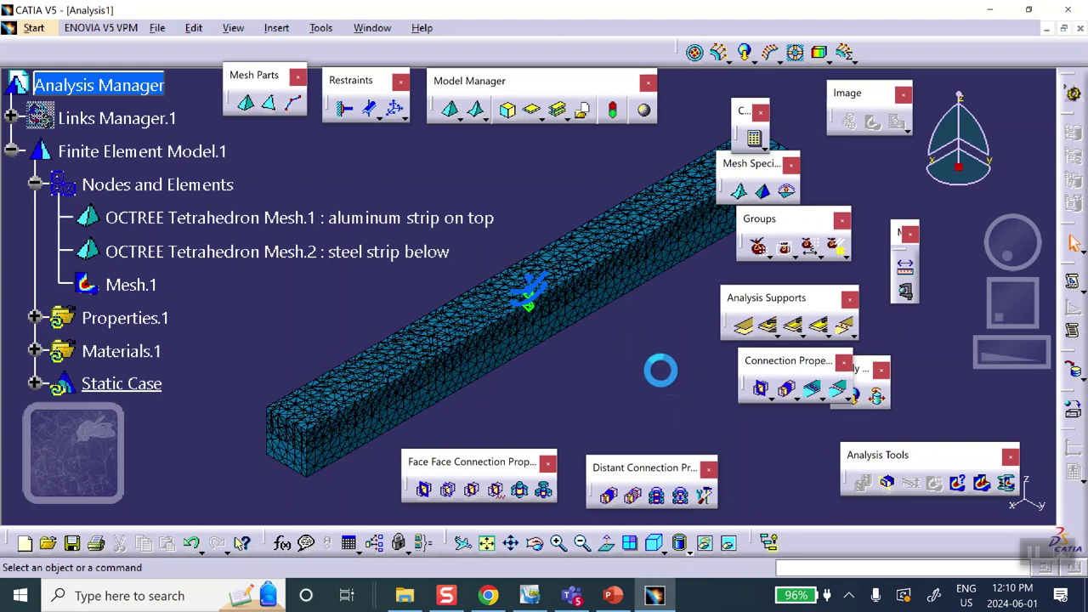
Deactivate the mesh visualization so the strip geometry can be selected
right_click(139, 288)
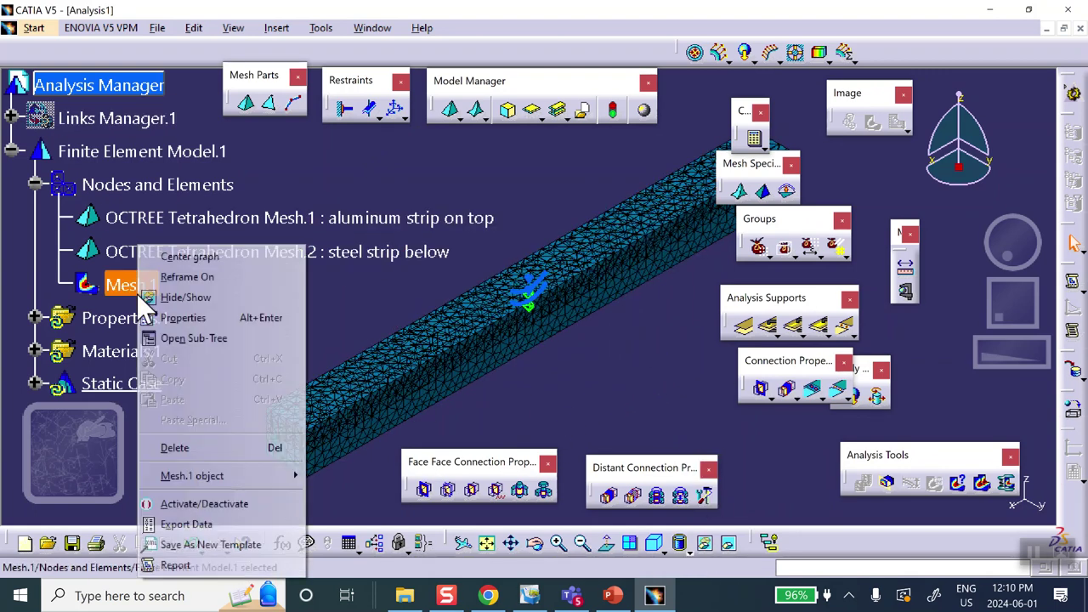
click(192, 510)
middle_drag(332, 348, 702, 386)
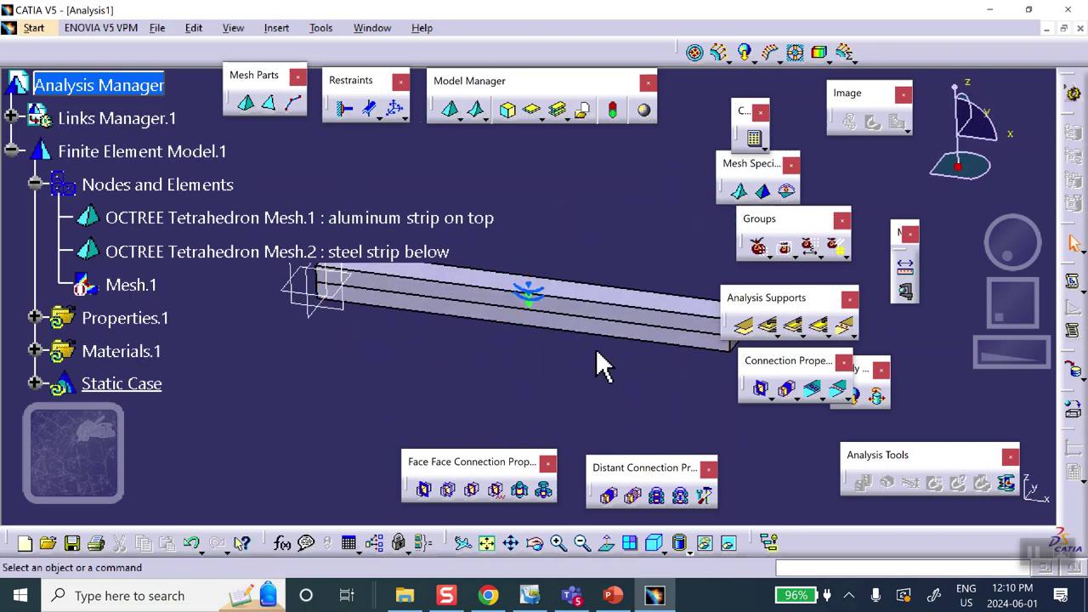
Clamp the end faces of the aluminum and steel strips at the end with the reference planes
middle_drag(476, 406, 644, 231)
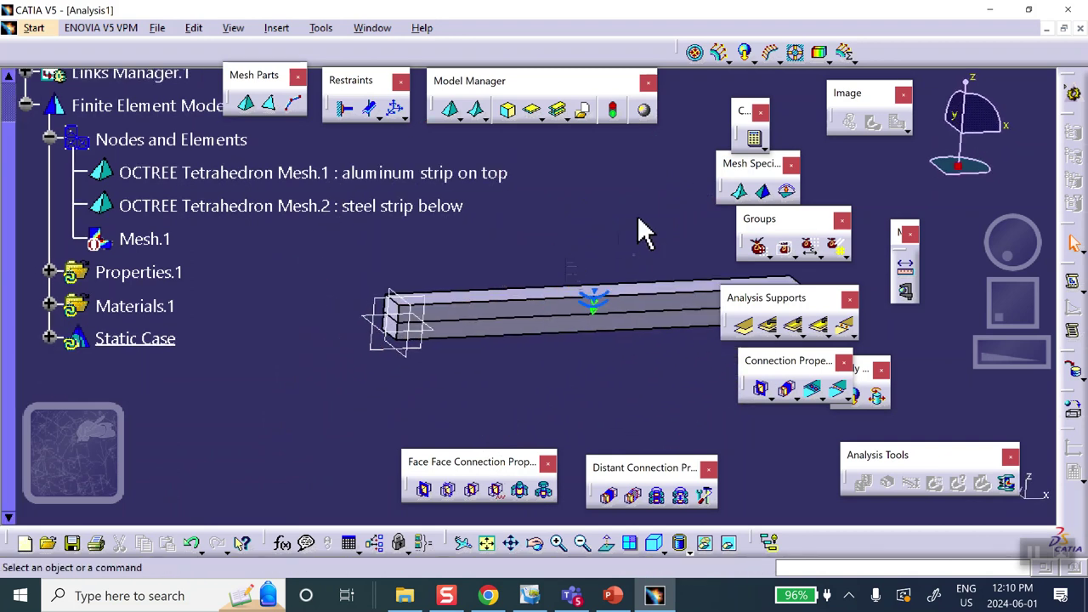
click(343, 109)
middle_drag(401, 294, 340, 344)
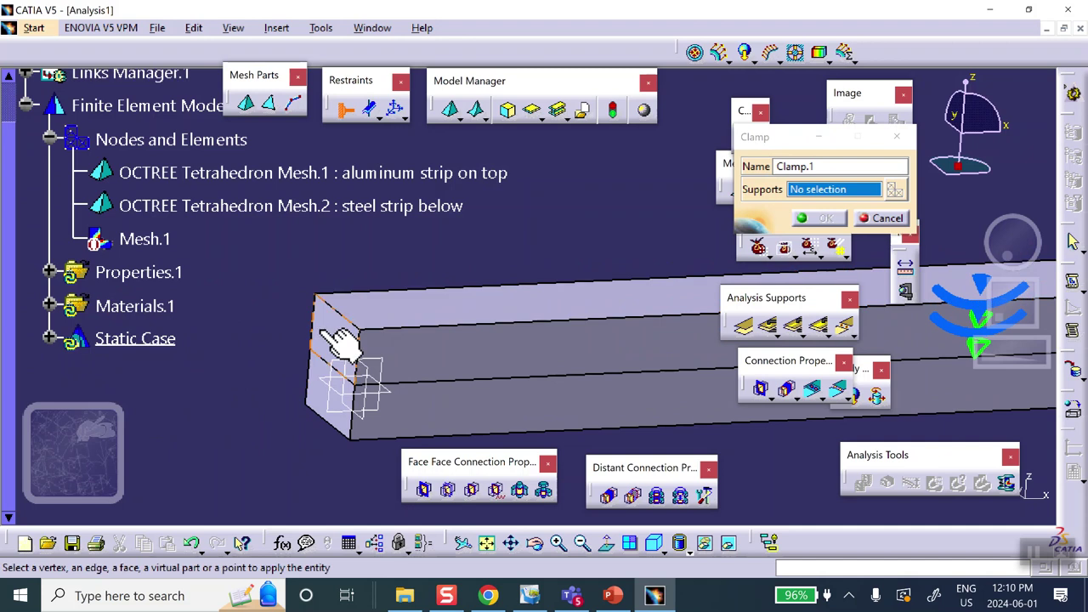
click(321, 345)
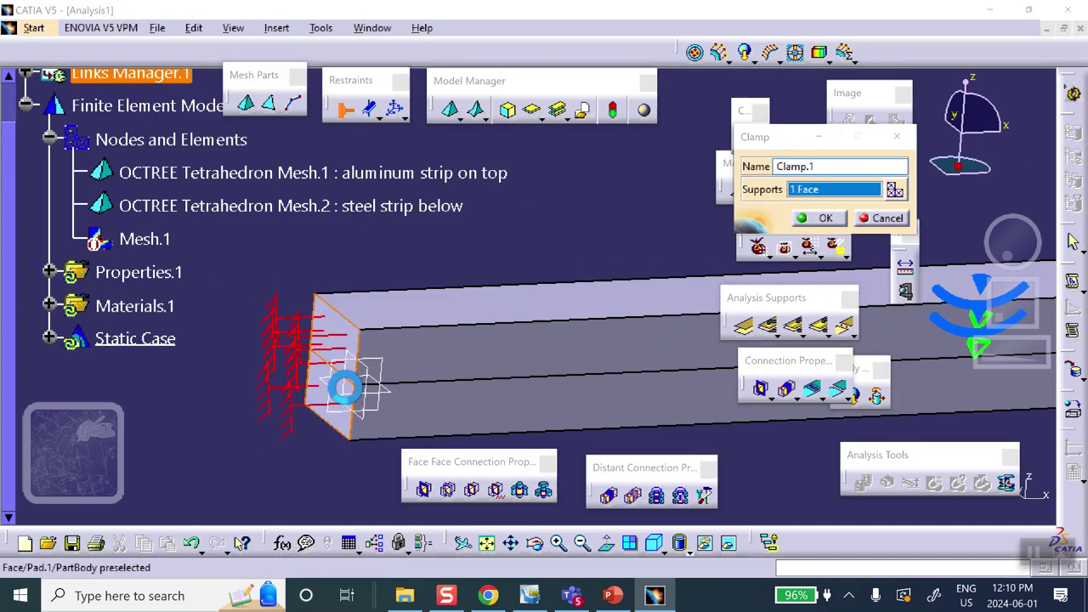
click(817, 218)
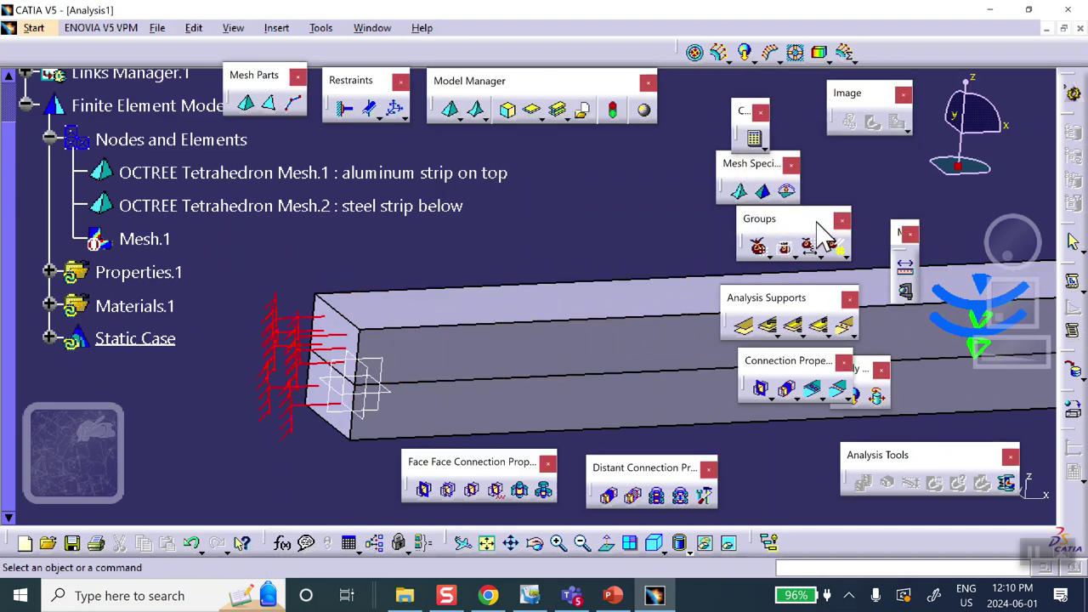
Check the thermal load in the bi-metallic strip problem statement in PowerPoint and return to CATIA
middle_drag(633, 219, 378, 308)
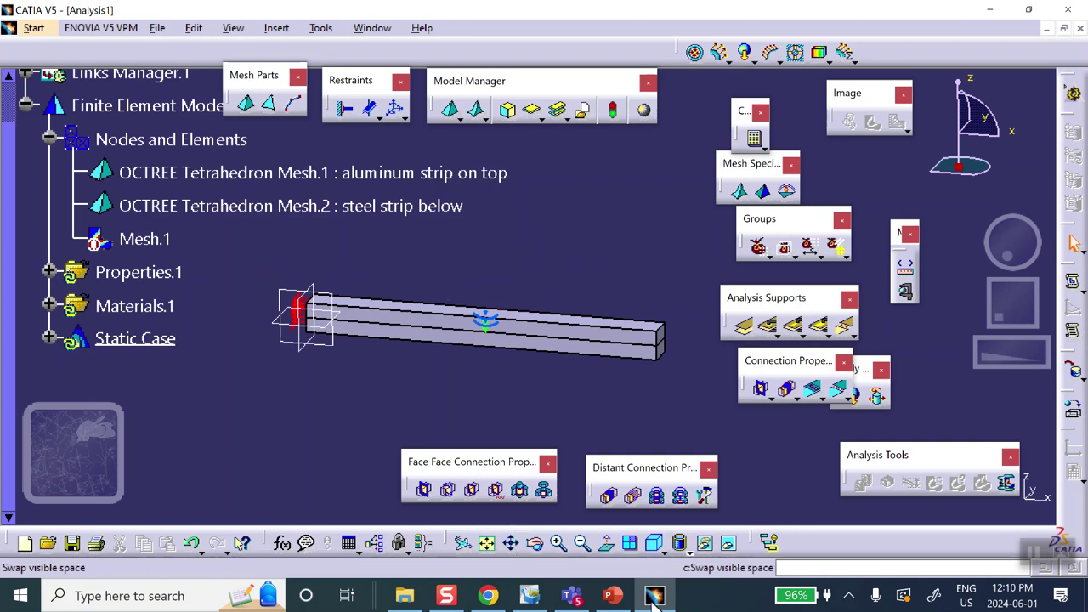
click(613, 595)
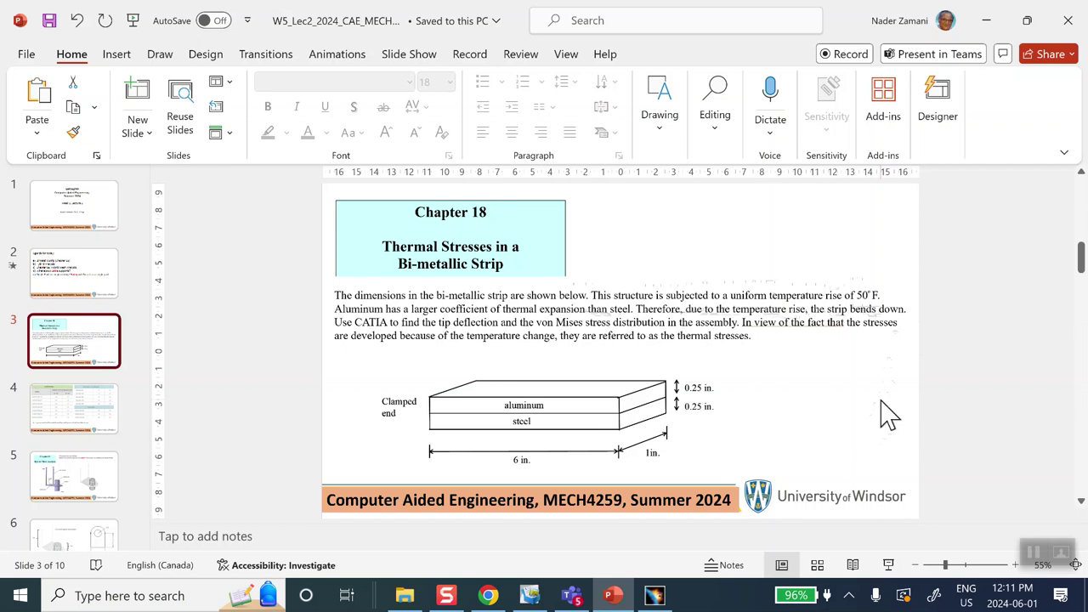
click(986, 20)
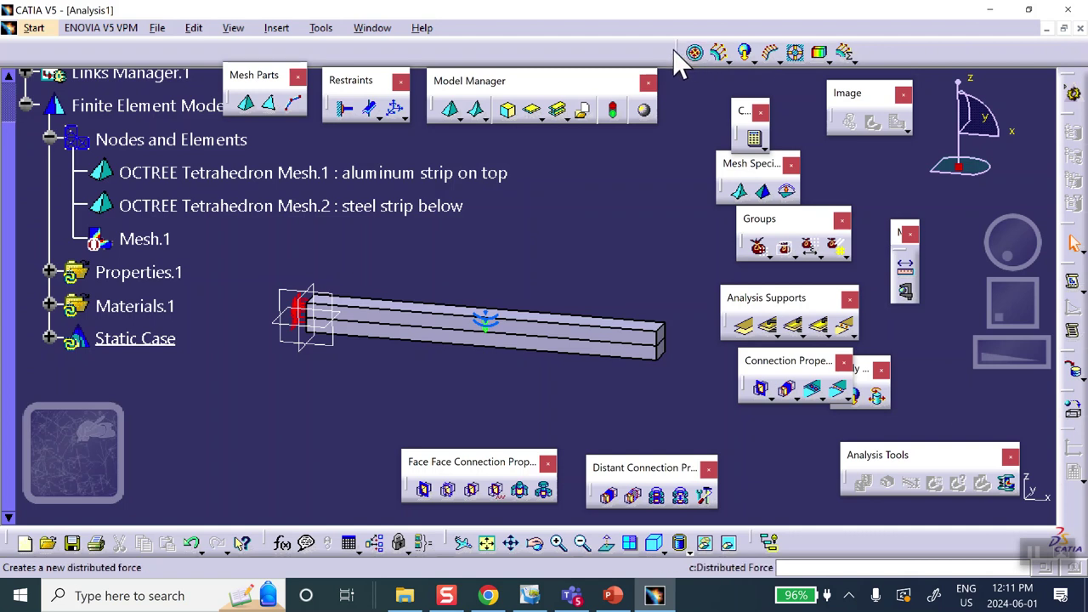
Apply a 100 Fdeg temperature field to the aluminum strip, checking the required temperature rise in the PowerPoint problem statement before returning to CATIA
drag(580, 174, 599, 194)
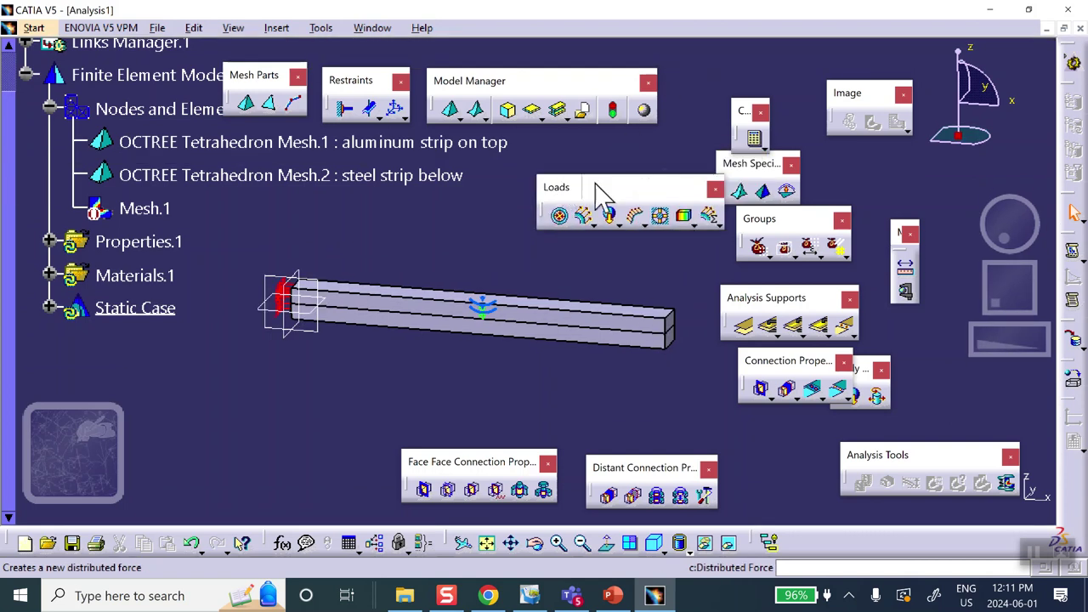
click(685, 218)
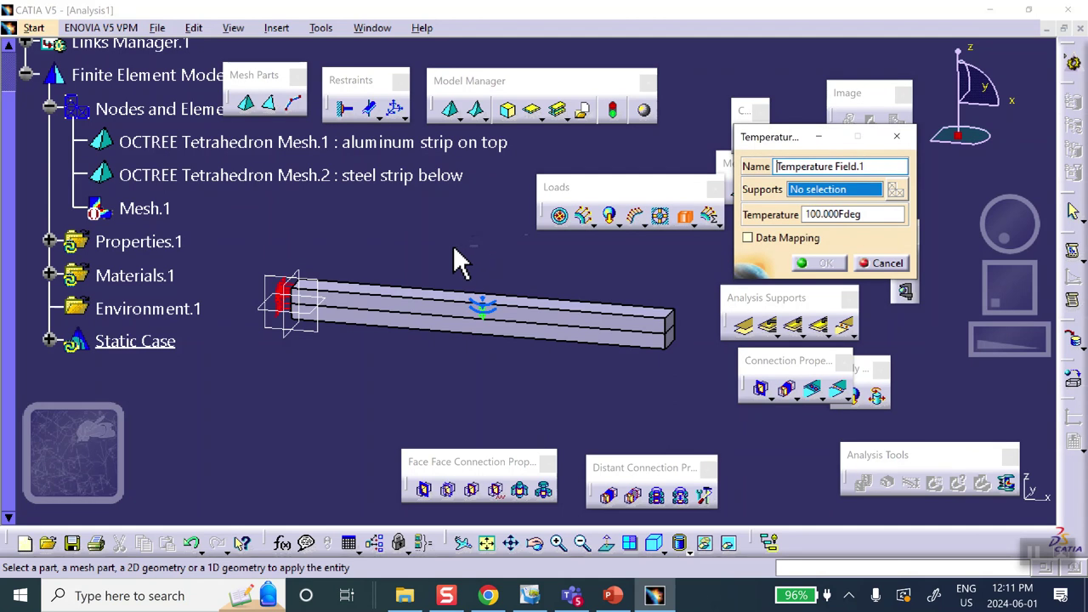
middle_drag(428, 268, 444, 208)
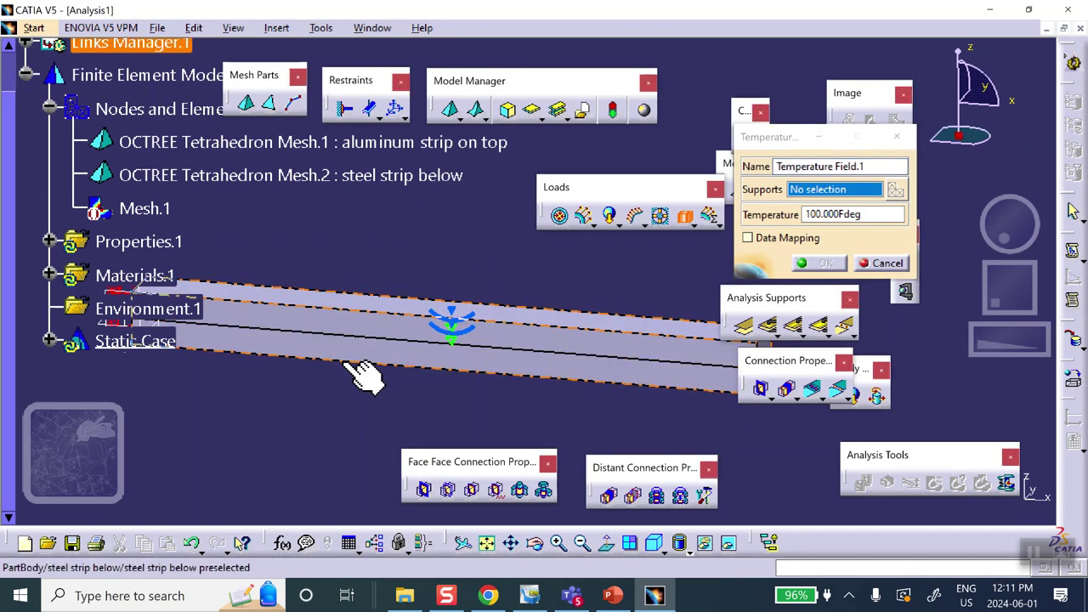
click(308, 303)
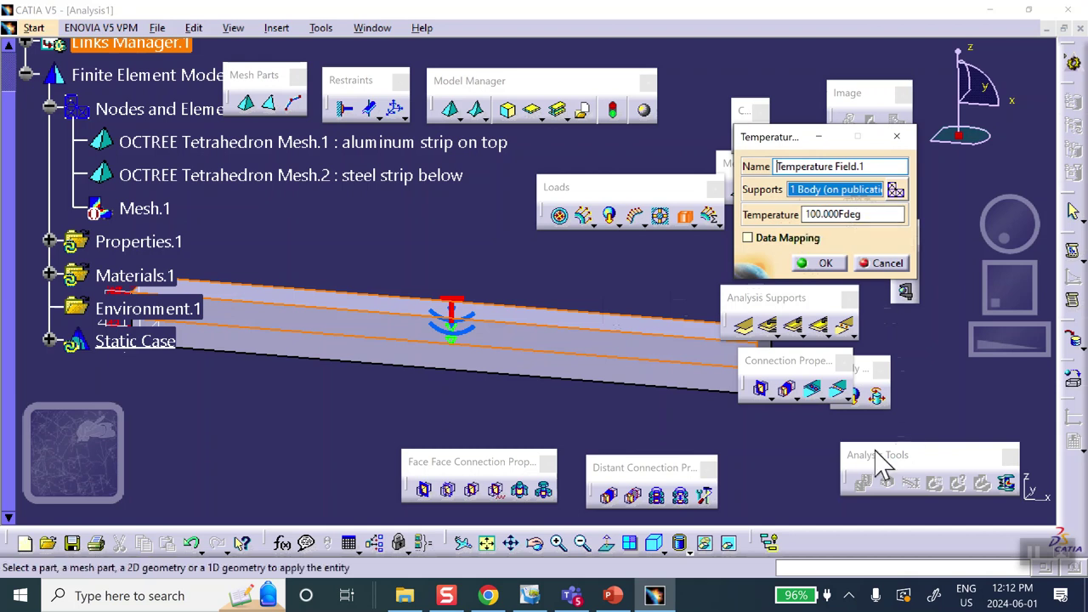
click(612, 598)
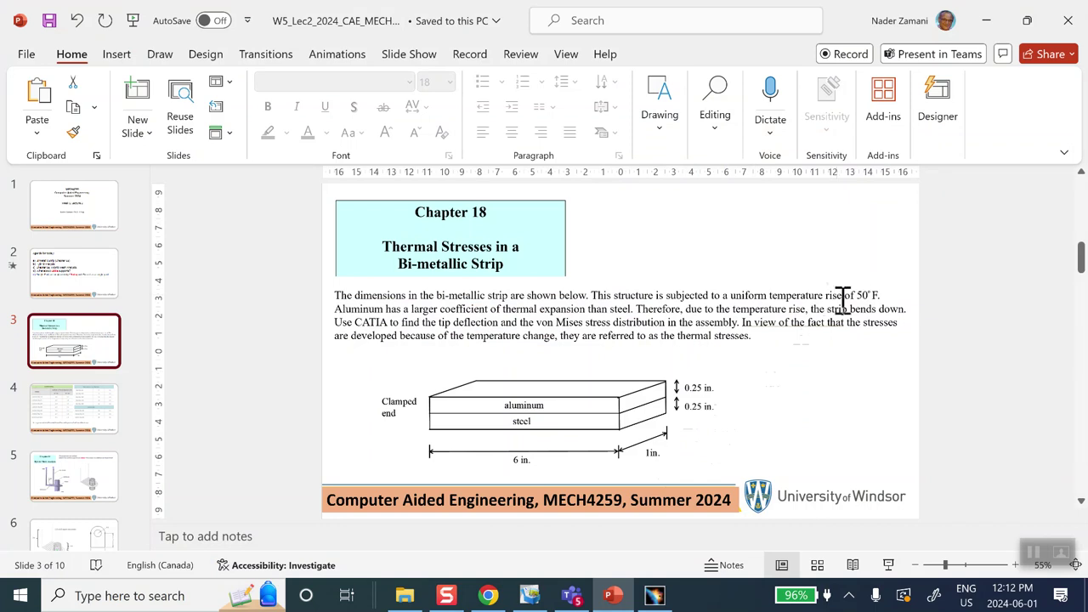
click(988, 21)
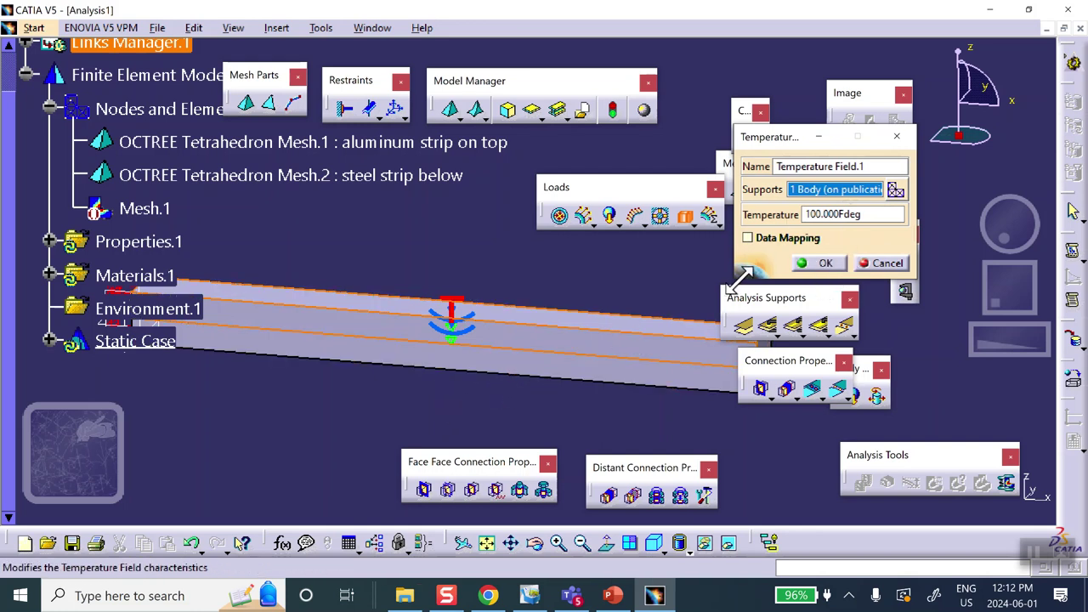
key(Return)
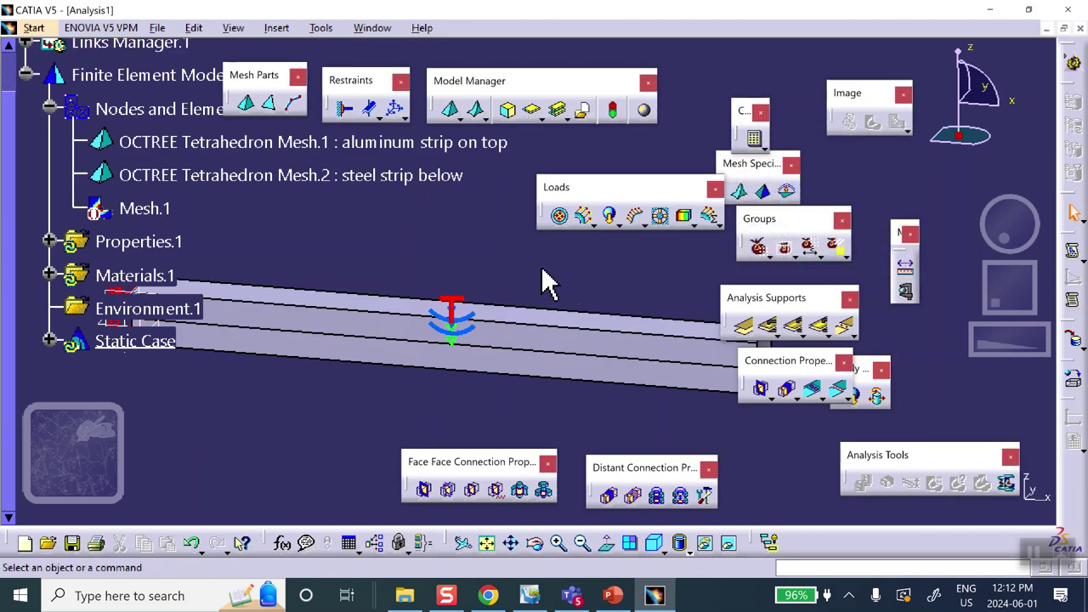
middle_drag(315, 226, 344, 187)
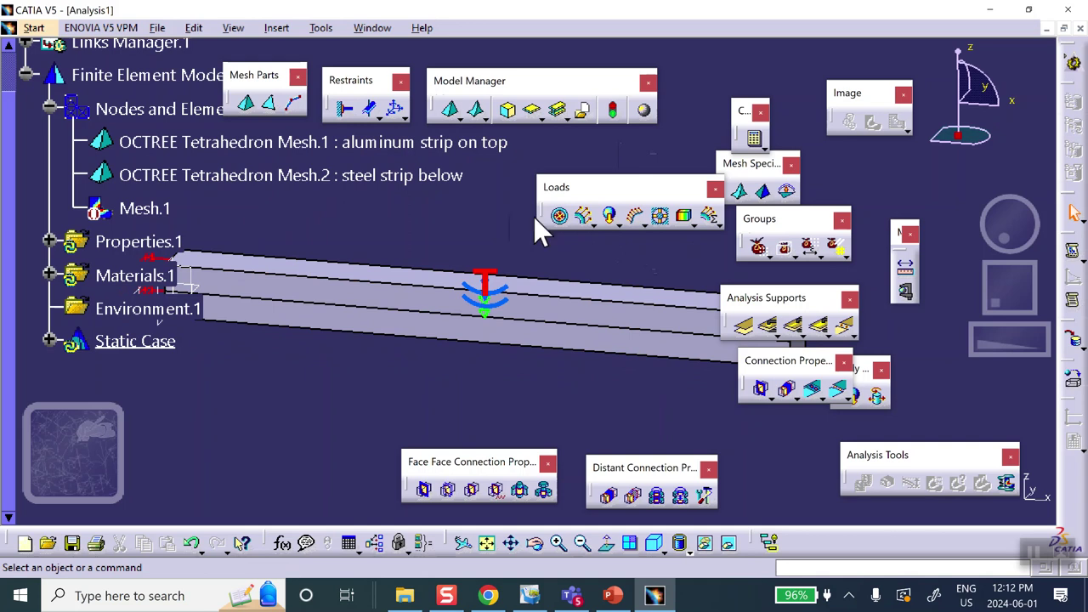
click(685, 217)
click(593, 331)
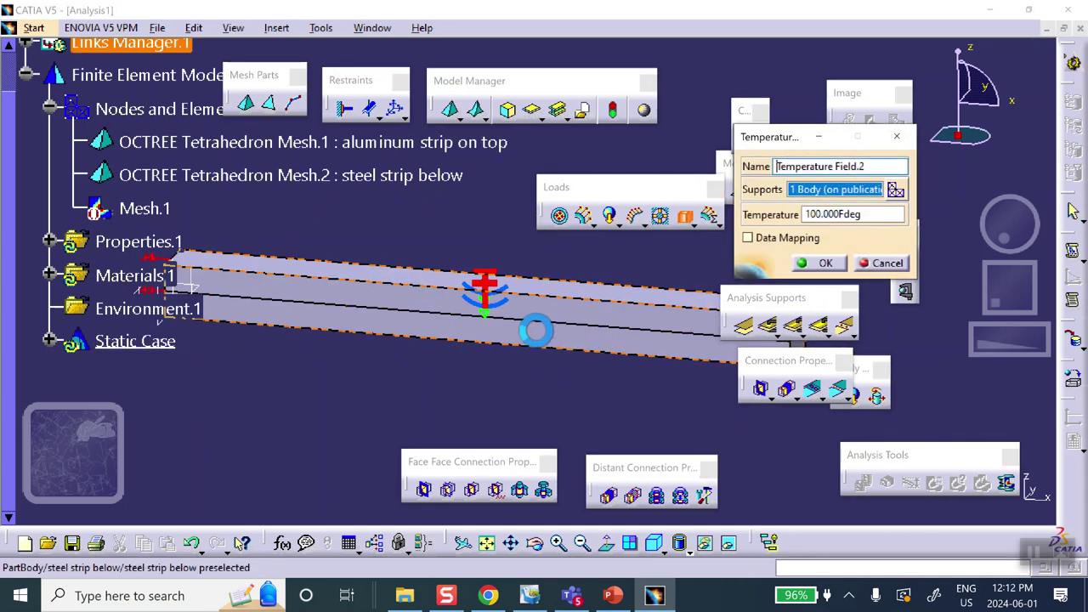
middle_drag(553, 328, 564, 197)
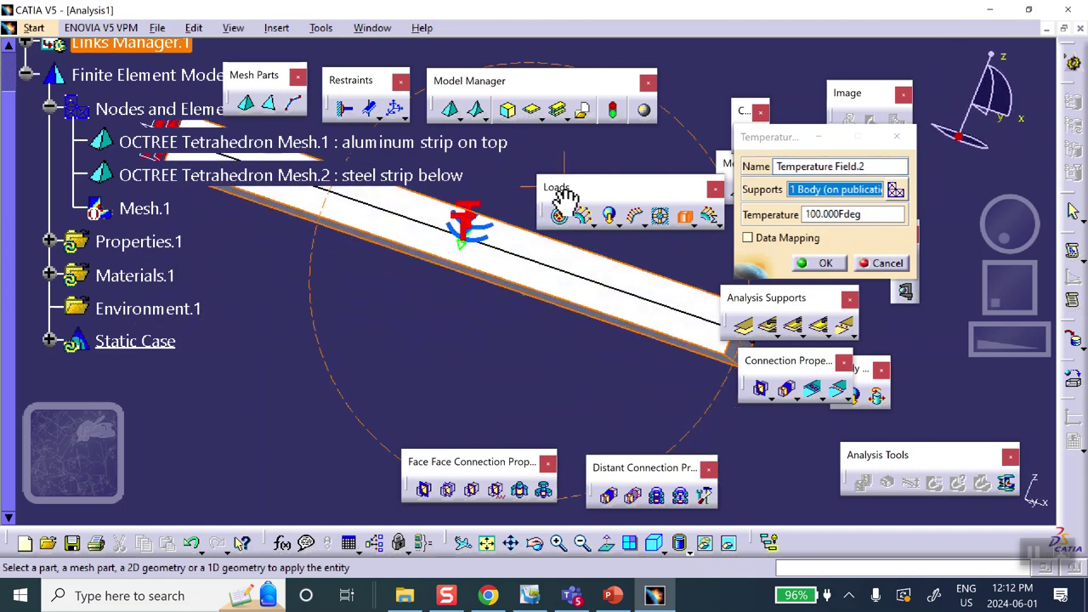
middle_drag(462, 244, 443, 362)
click(880, 262)
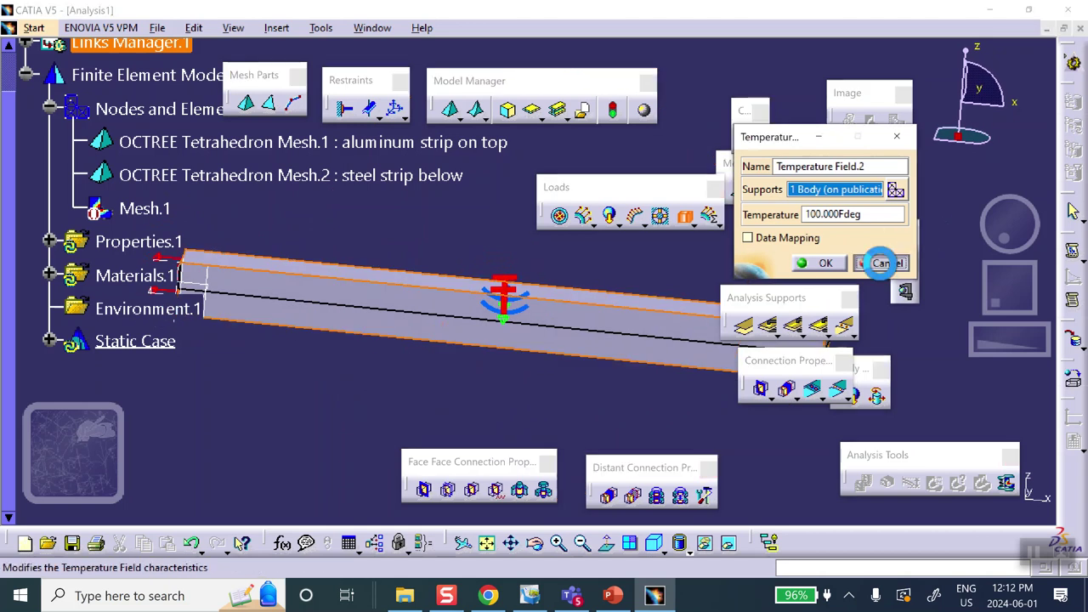
click(685, 217)
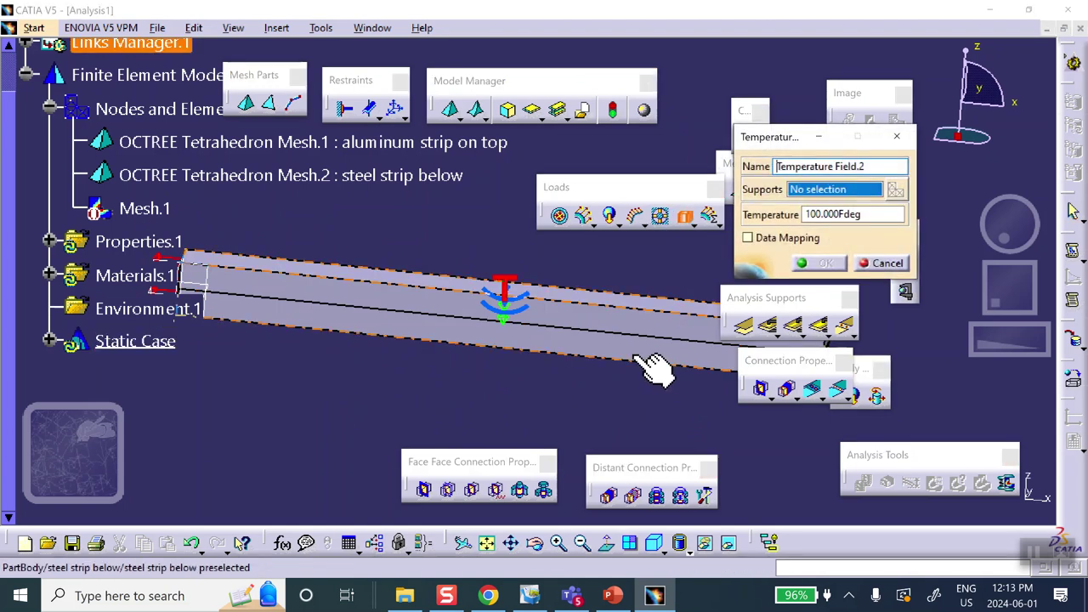
click(606, 362)
middle_drag(619, 323, 557, 393)
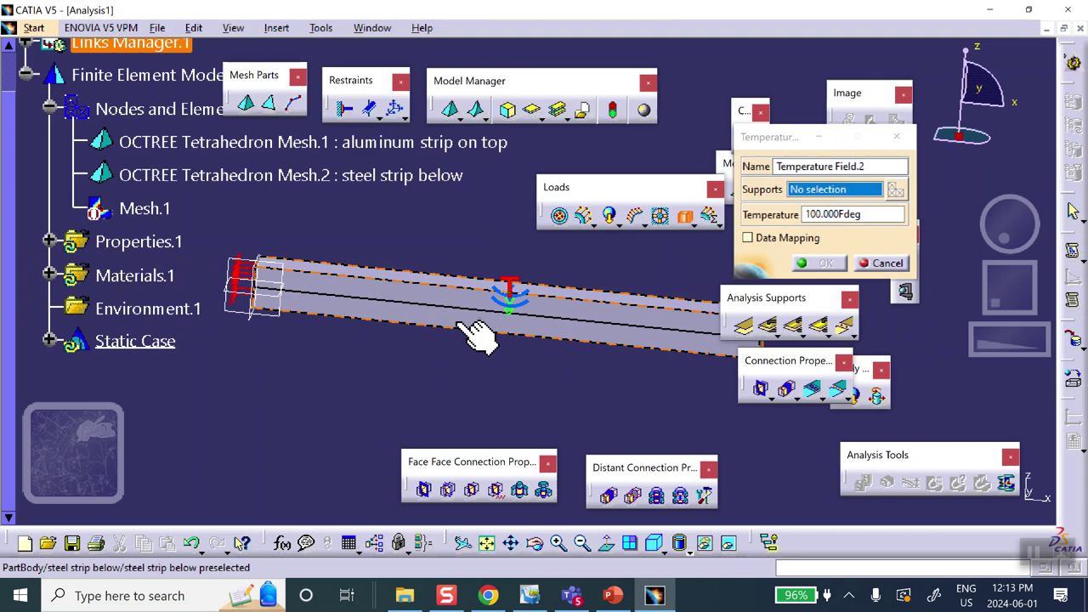
click(891, 263)
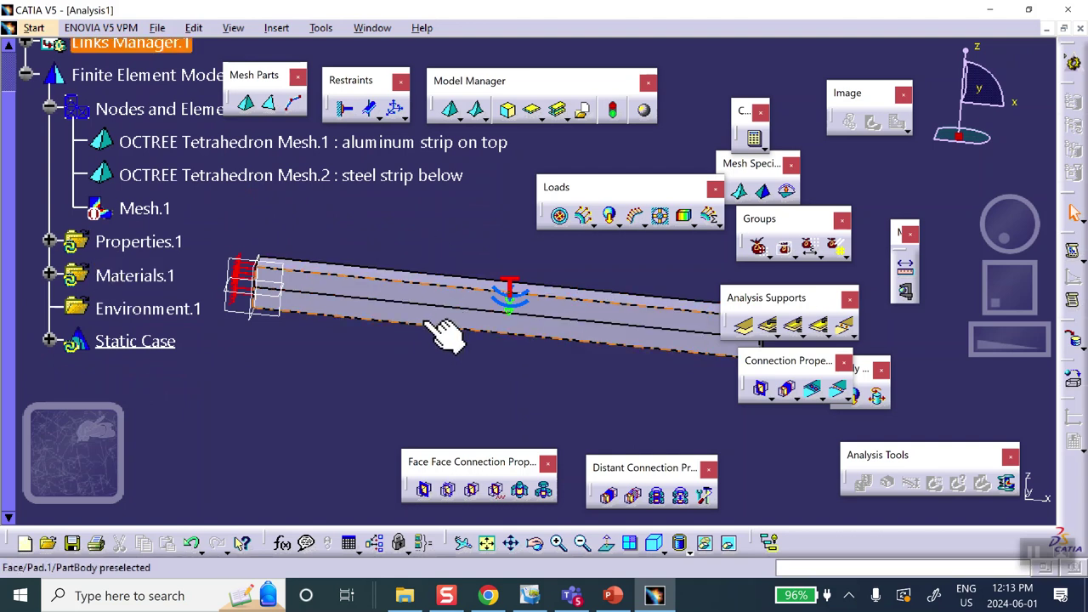
Expand the linked product structure under Links Manager.1 down to the features in the steel strip's PartBody
click(139, 211)
scroll(43, 175, up, 3)
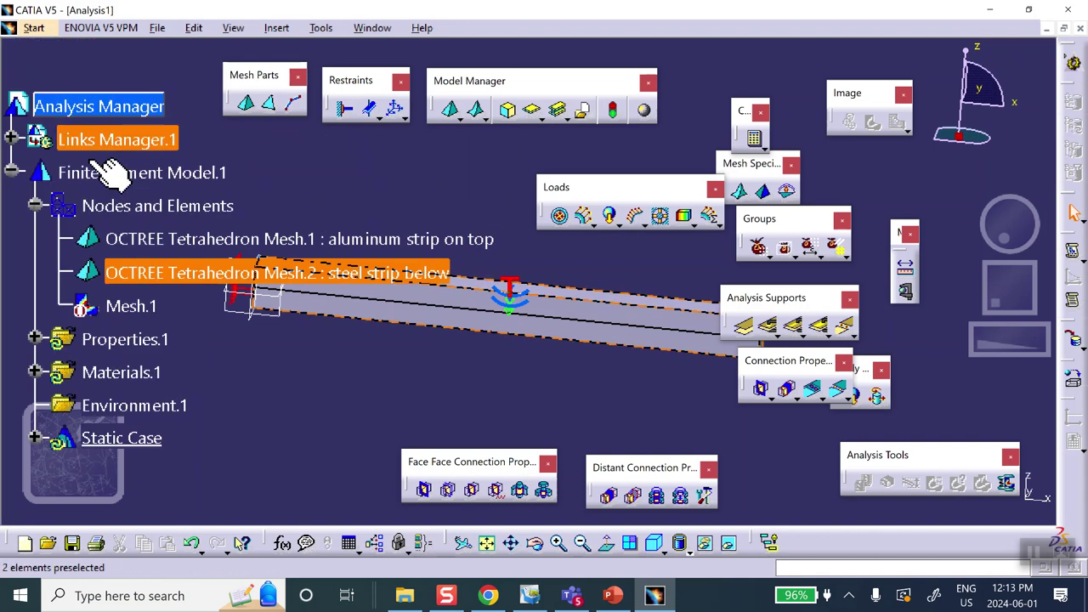
click(11, 139)
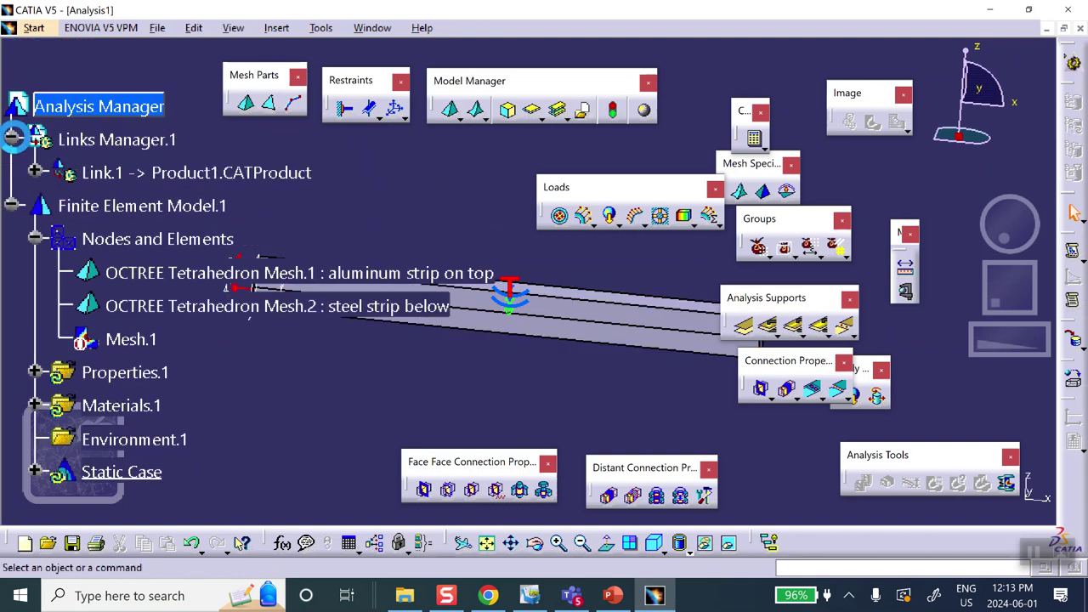
click(37, 171)
scroll(214, 180, down, 7)
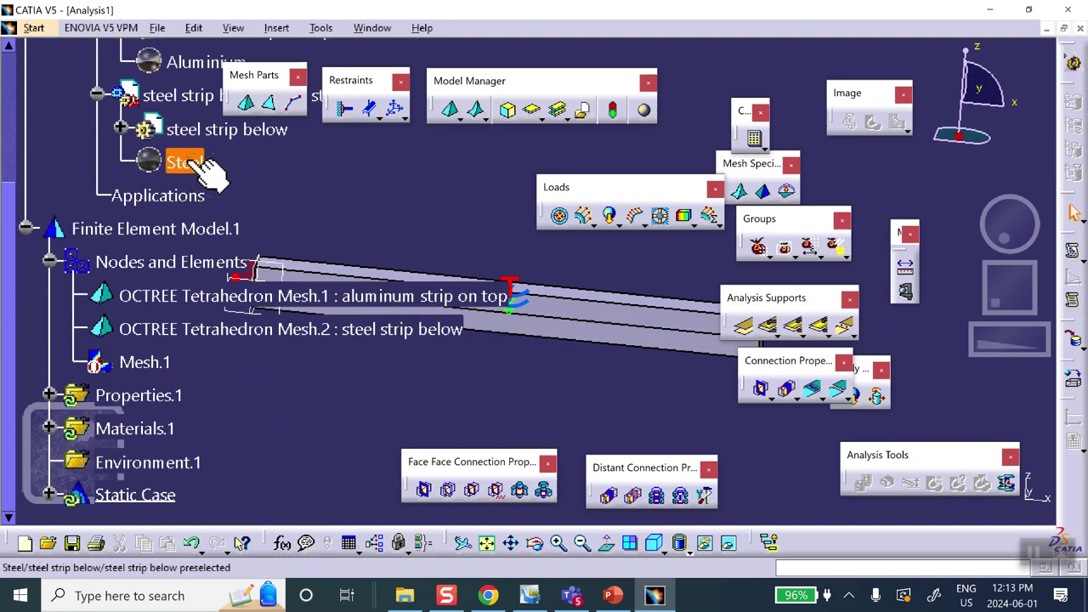
scroll(277, 174, up, 4)
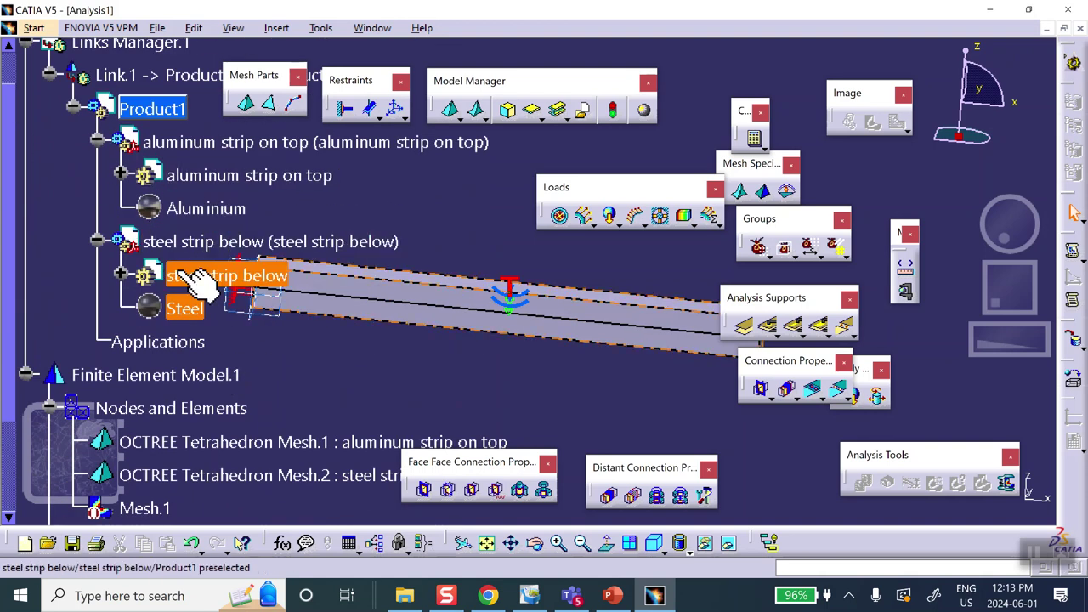
click(120, 274)
middle_drag(479, 228, 589, 275)
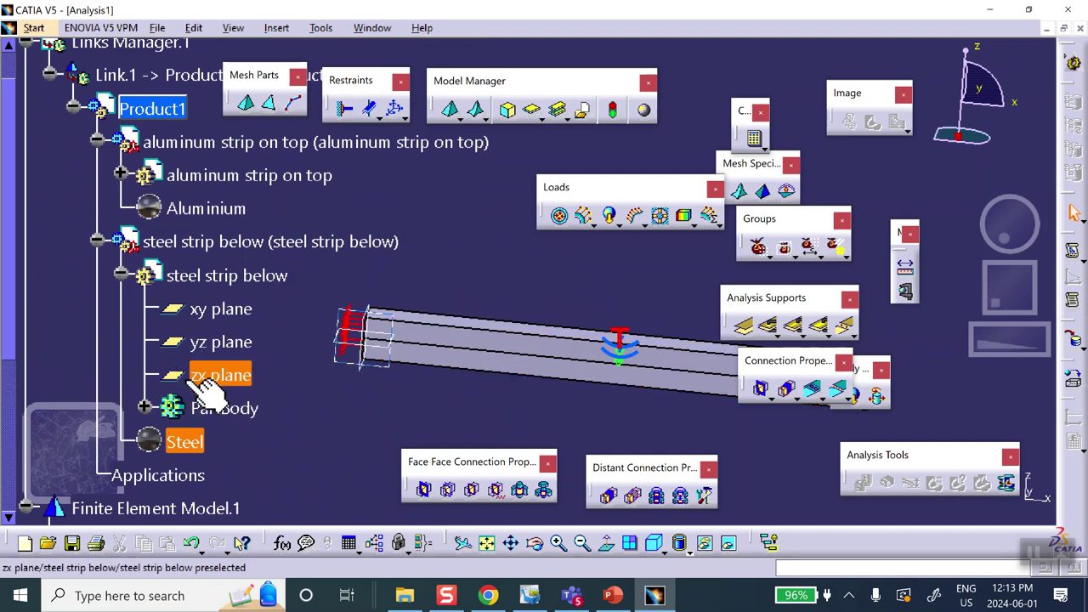
click(145, 409)
scroll(247, 321, down, 3)
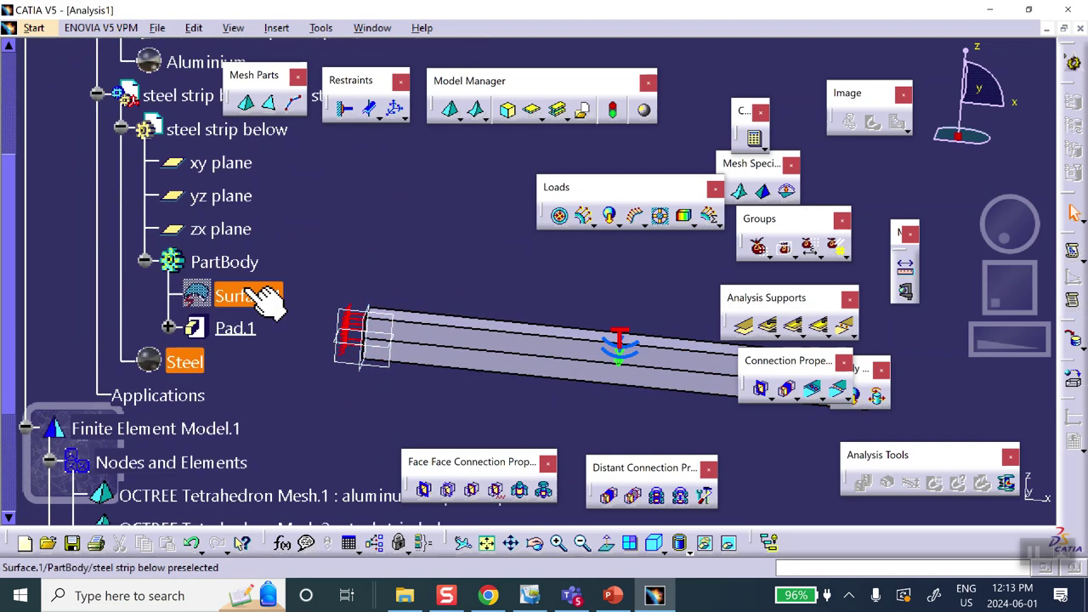
Edit the steel strip's Pad.1 by turning off its mirrored extent and reversing its direction away from the aluminum strip
double_click(236, 329)
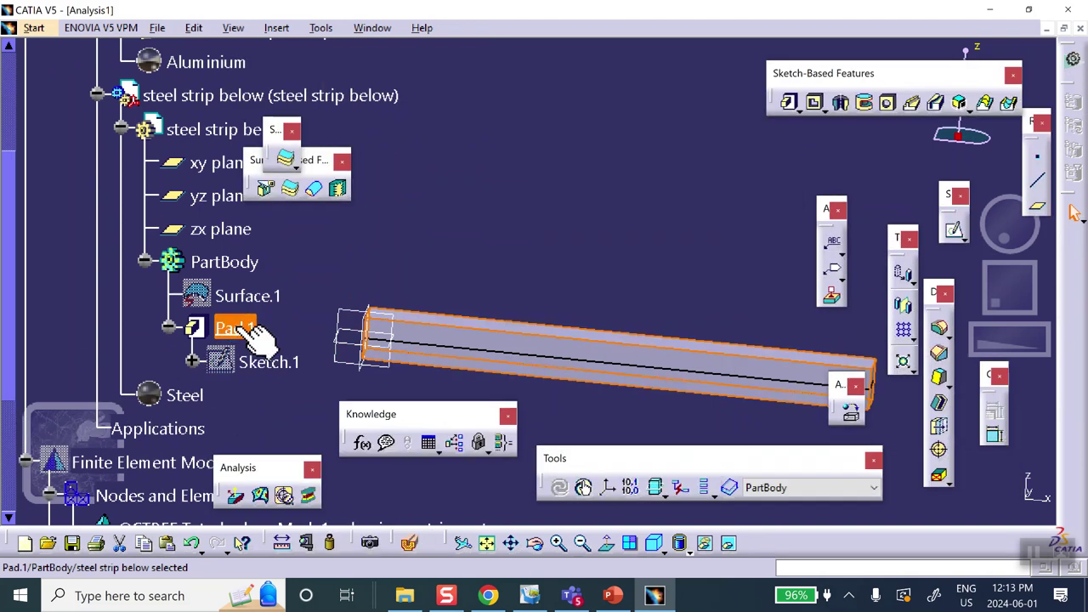
double_click(247, 330)
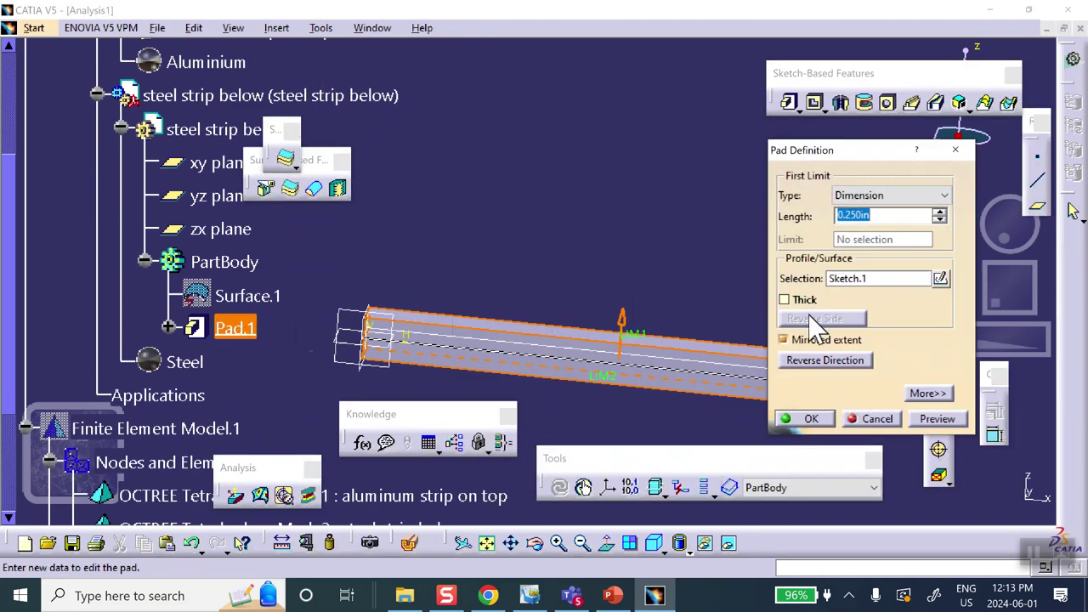
click(784, 339)
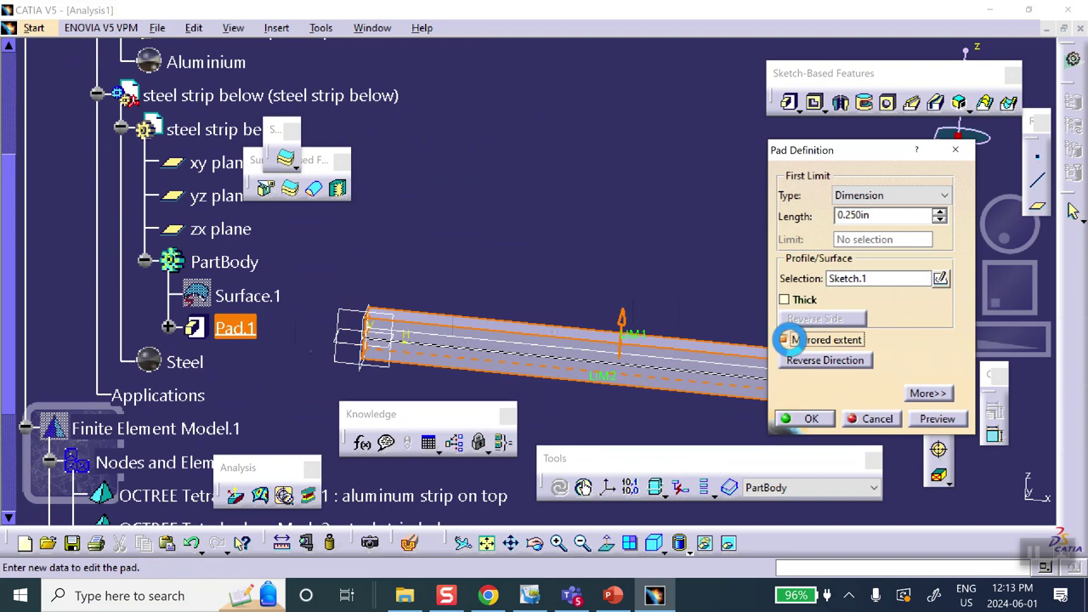
click(624, 321)
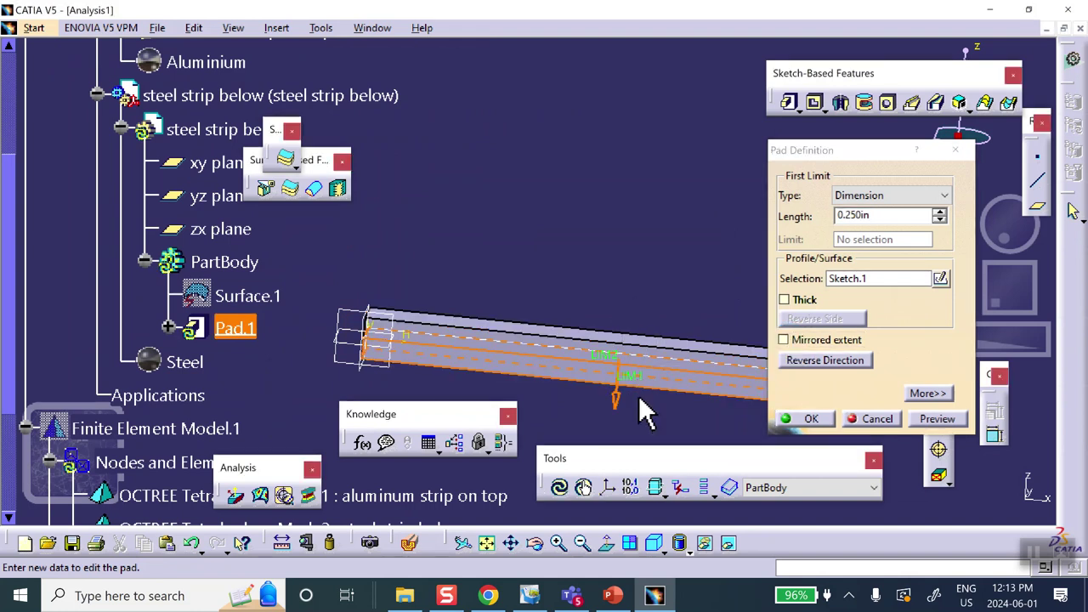
click(812, 419)
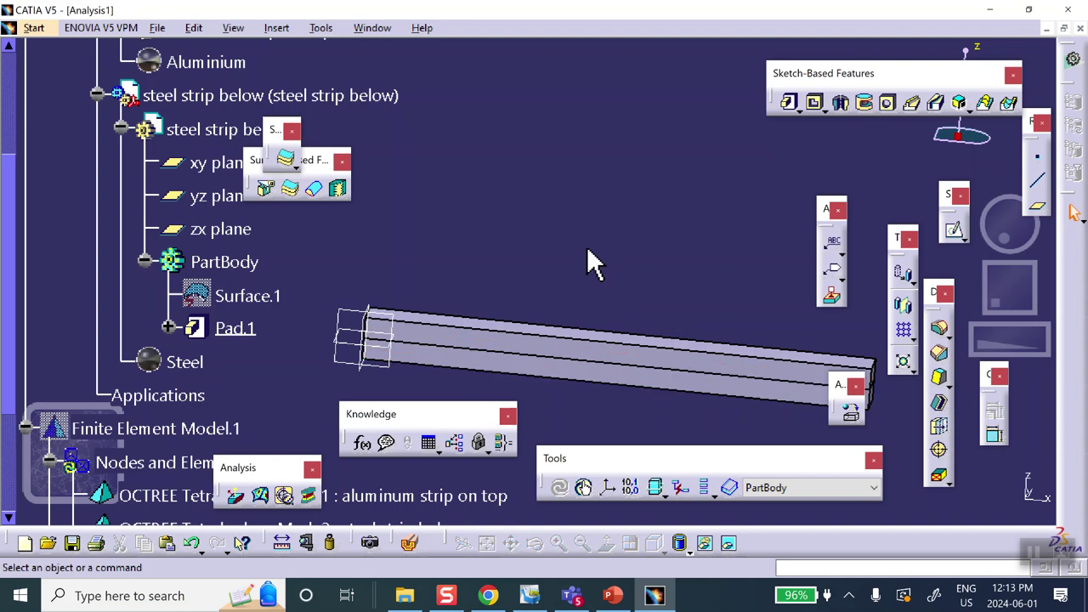
Return to the finite element model and apply a 100 Fdeg temperature field to the steel strip body
scroll(197, 262, down, 3)
double_click(140, 173)
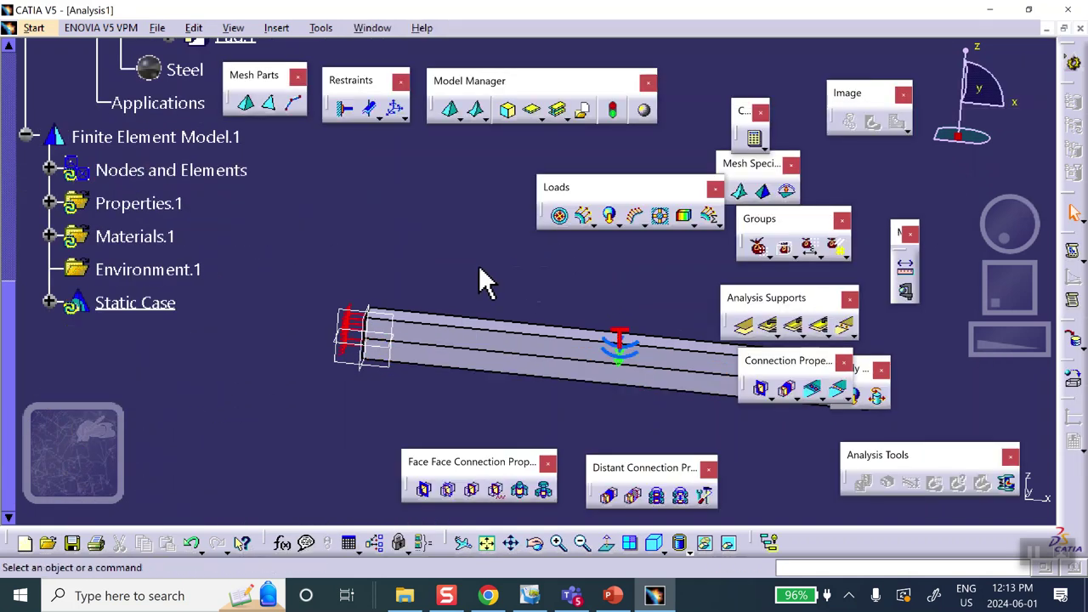
click(686, 220)
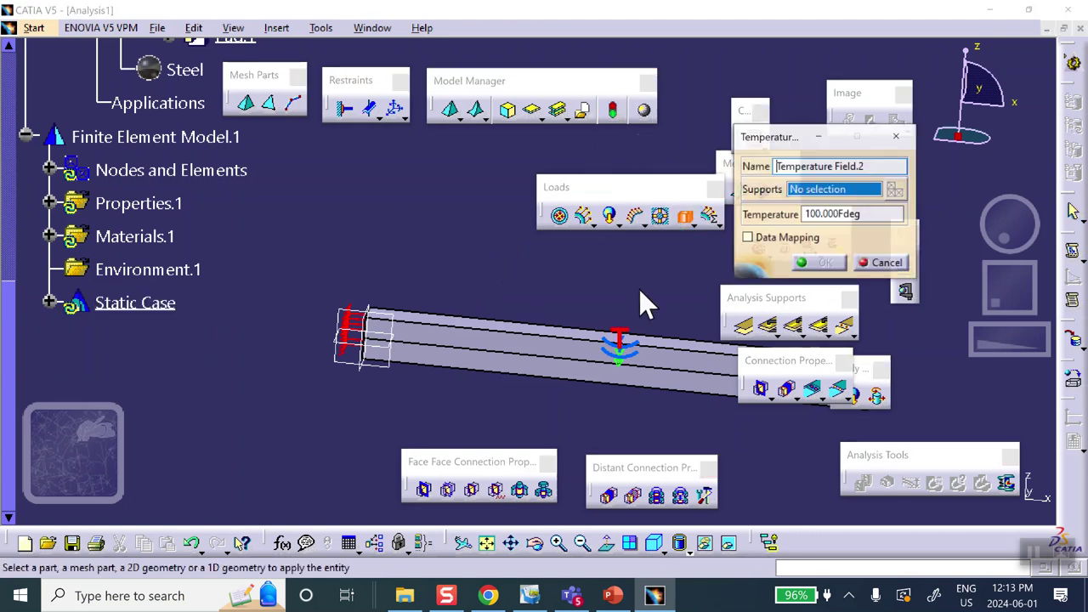
click(574, 368)
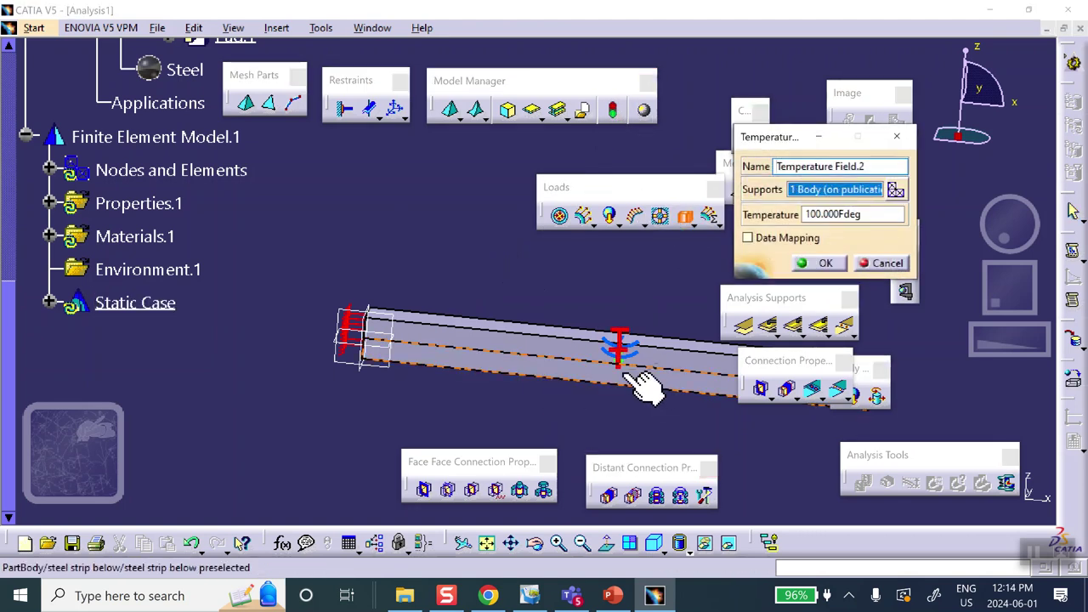
middle_drag(578, 351, 561, 297)
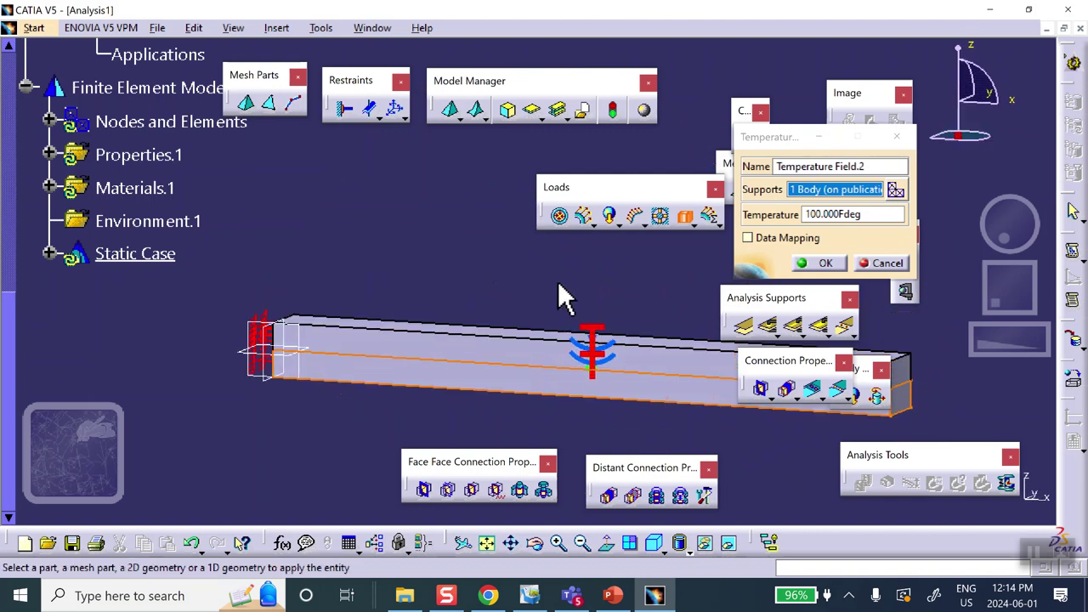
click(821, 263)
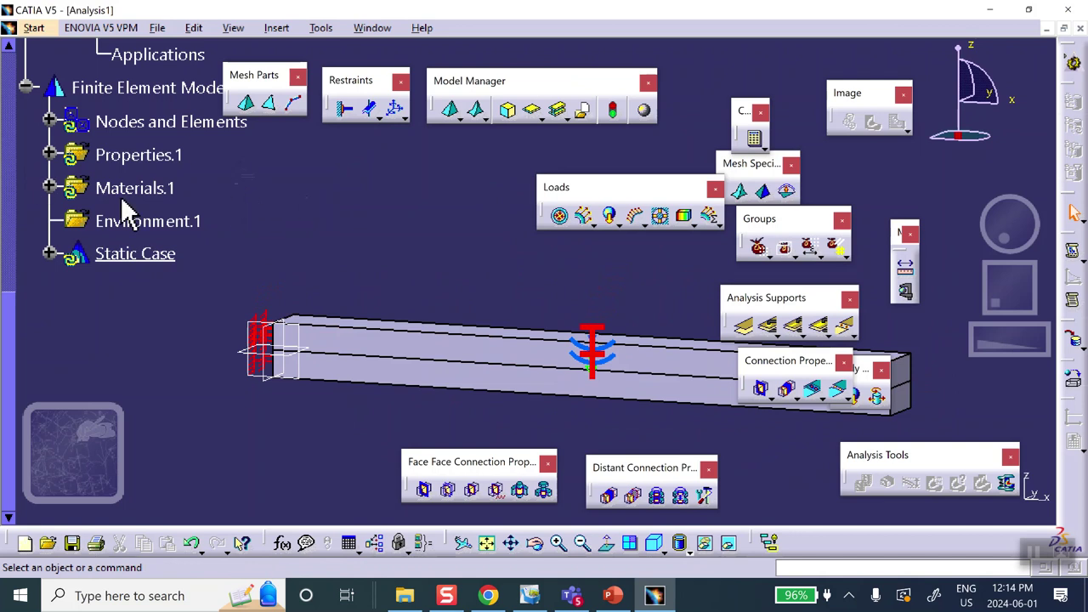
Examine the Static Case contents and the initial temperature defined in Environment.1, keeping its settings
scroll(153, 255, up, 1)
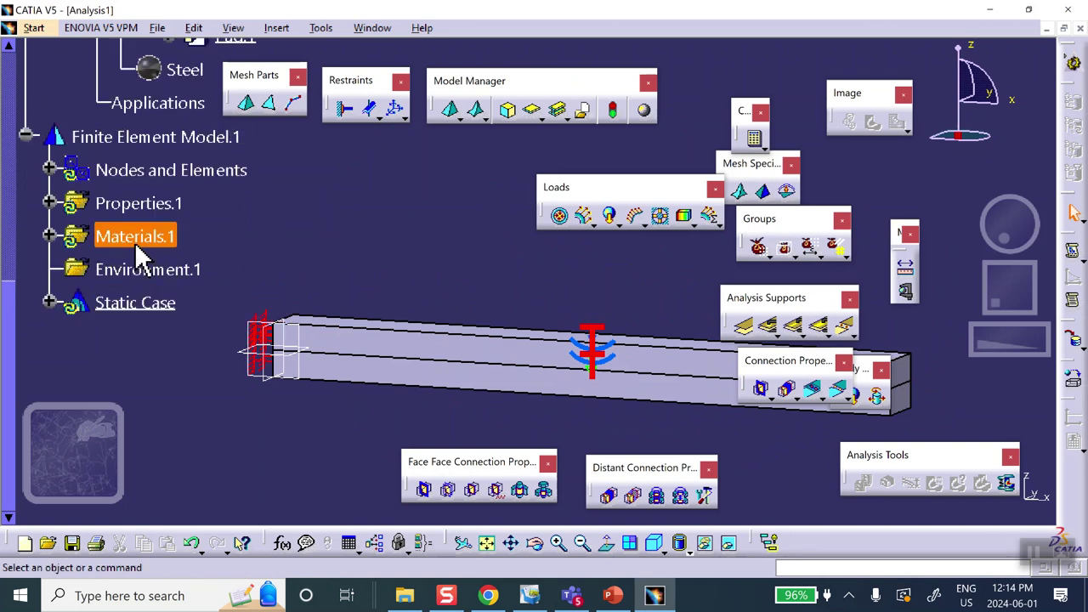
scroll(111, 255, down, 2)
click(50, 206)
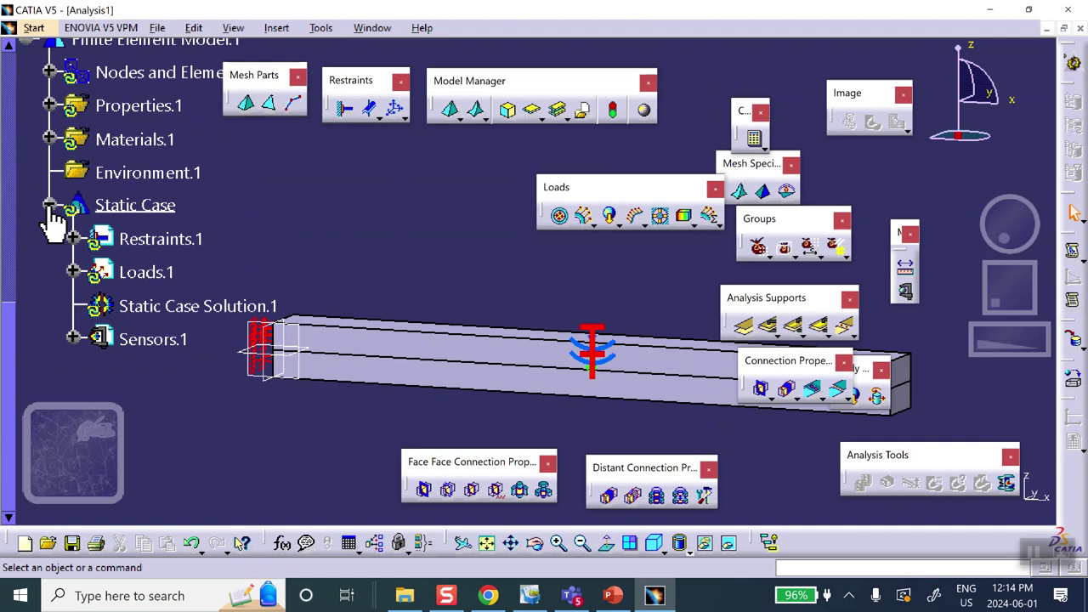
click(49, 205)
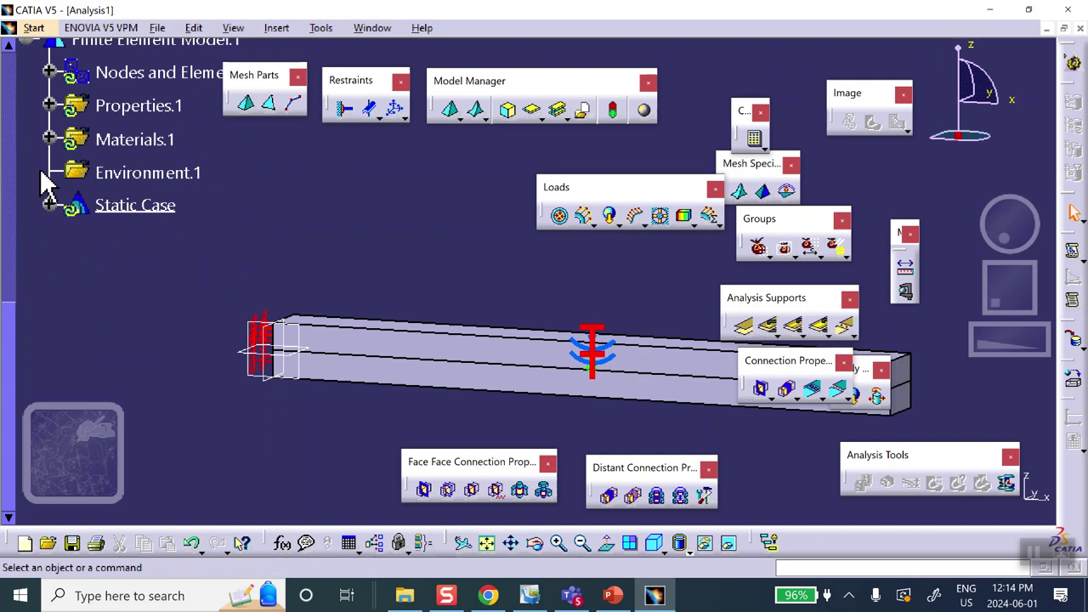
double_click(193, 172)
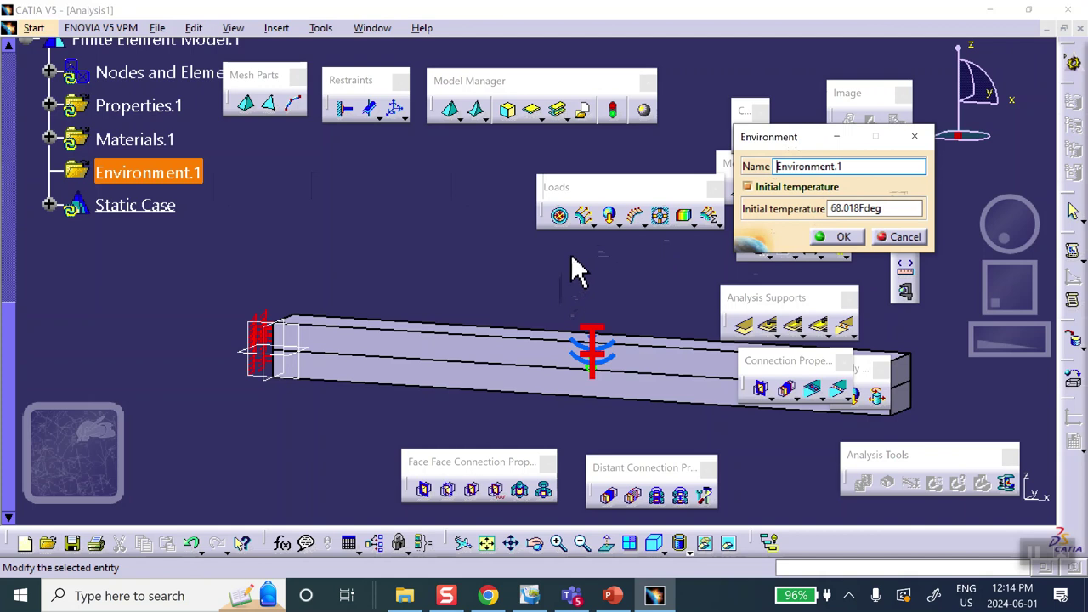
click(842, 237)
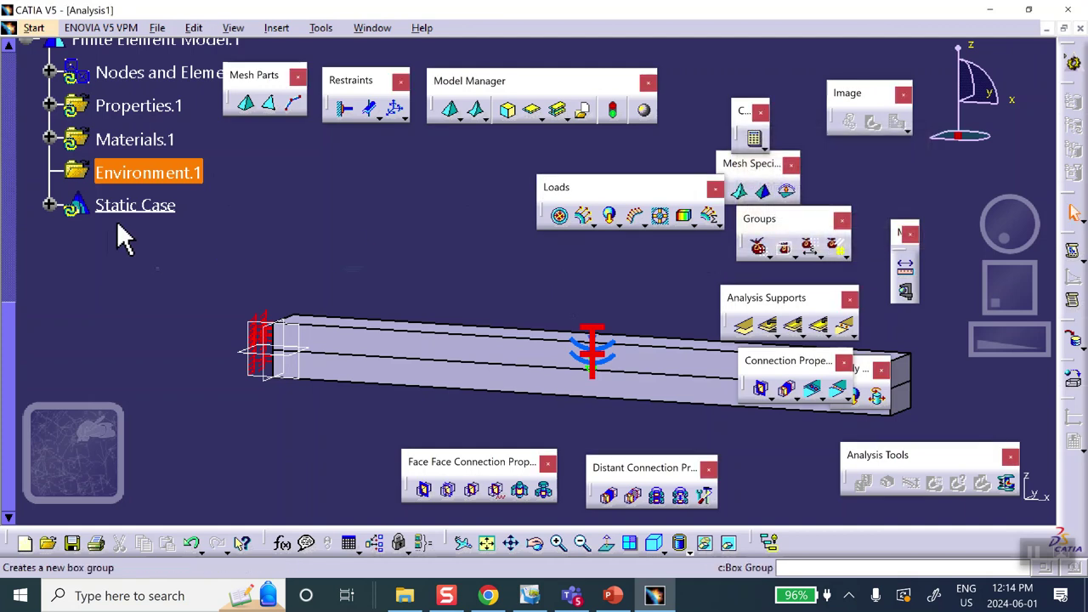
Expand the Static Case down to its Loads and set Temperature Field.1 on the aluminum strip to 118 Fdeg
click(50, 206)
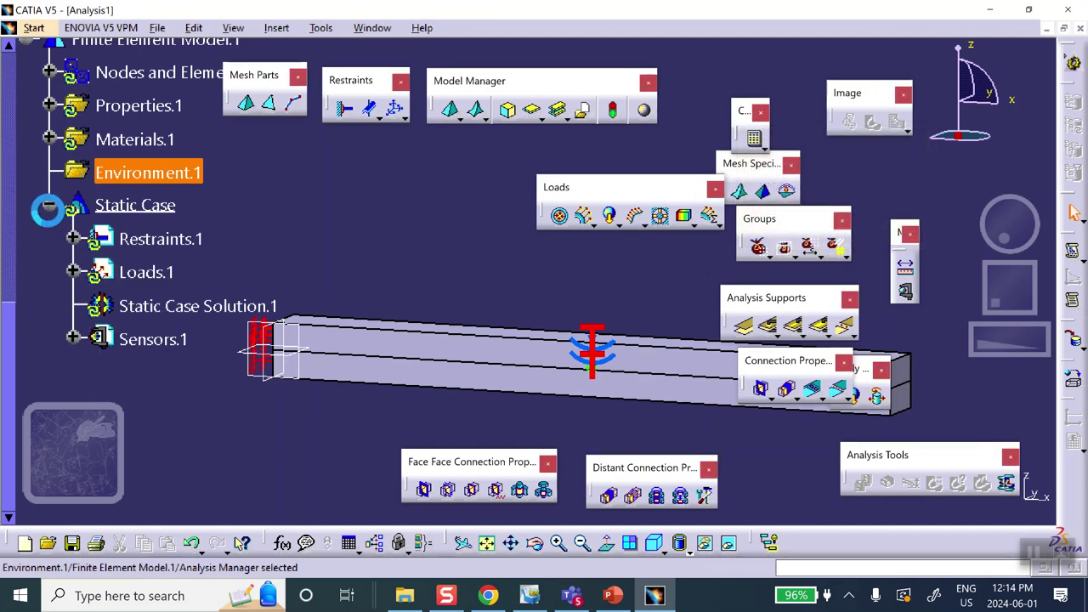
click(73, 272)
click(284, 192)
double_click(272, 161)
double_click(887, 213)
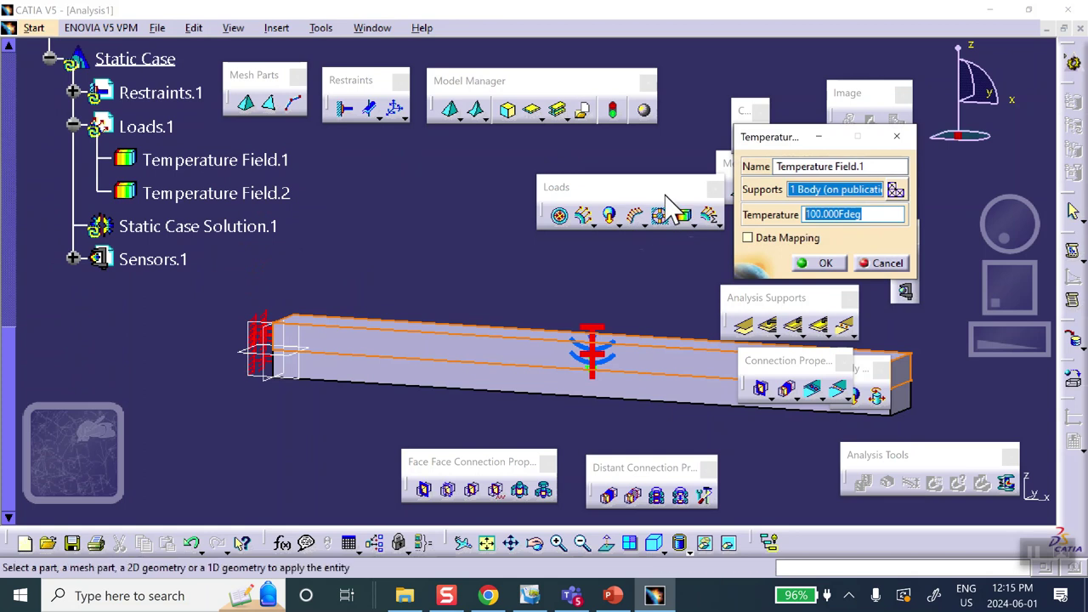
text(110)
click(826, 262)
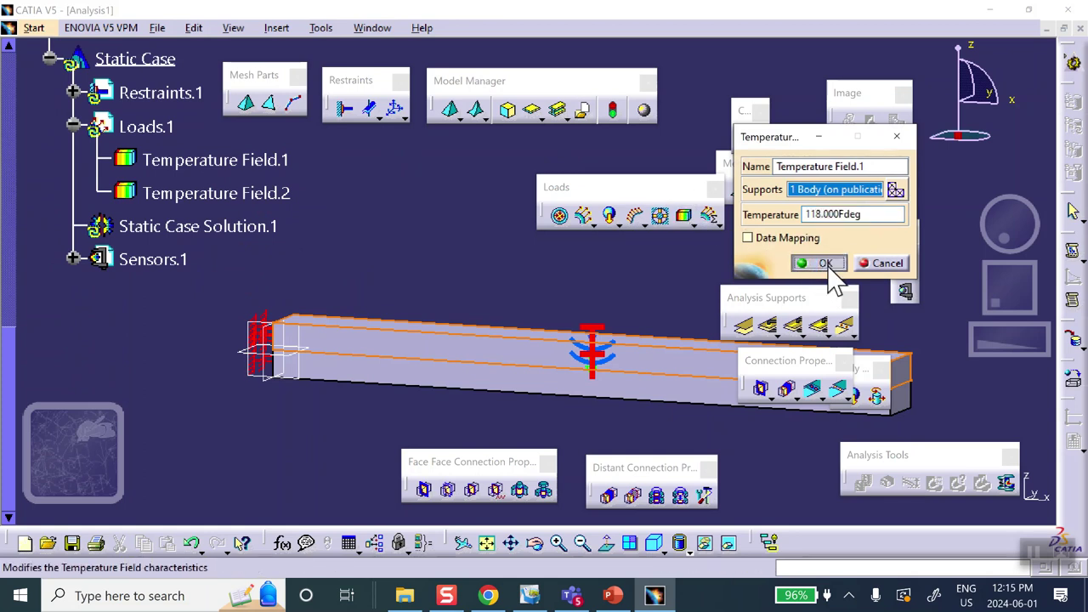
Set Temperature Field.2 on the steel strip to 118 Fdeg
double_click(238, 193)
drag(876, 214, 741, 214)
text(11)
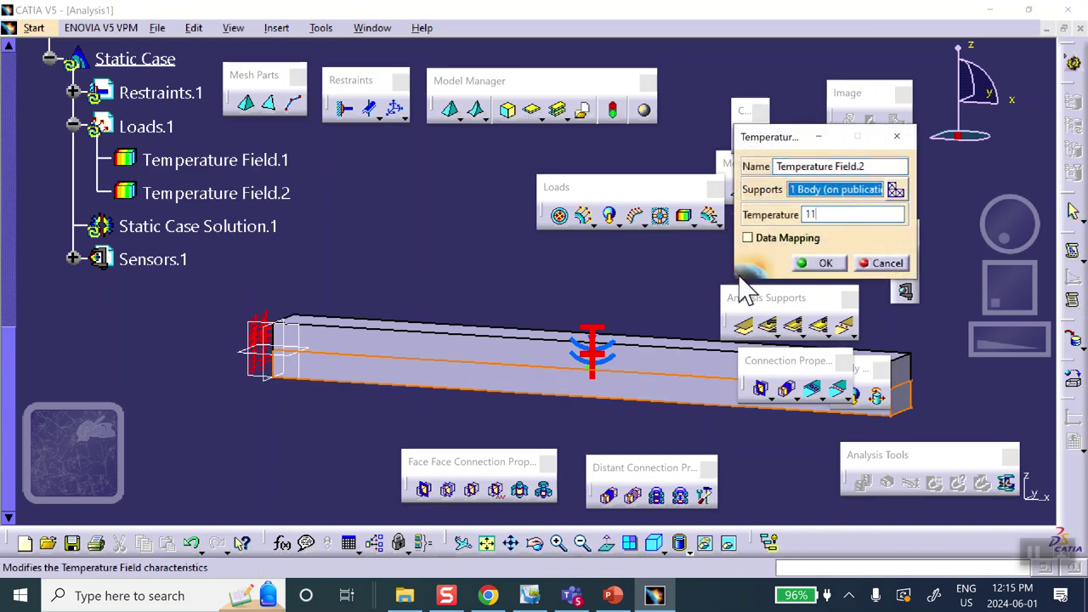
text(8)
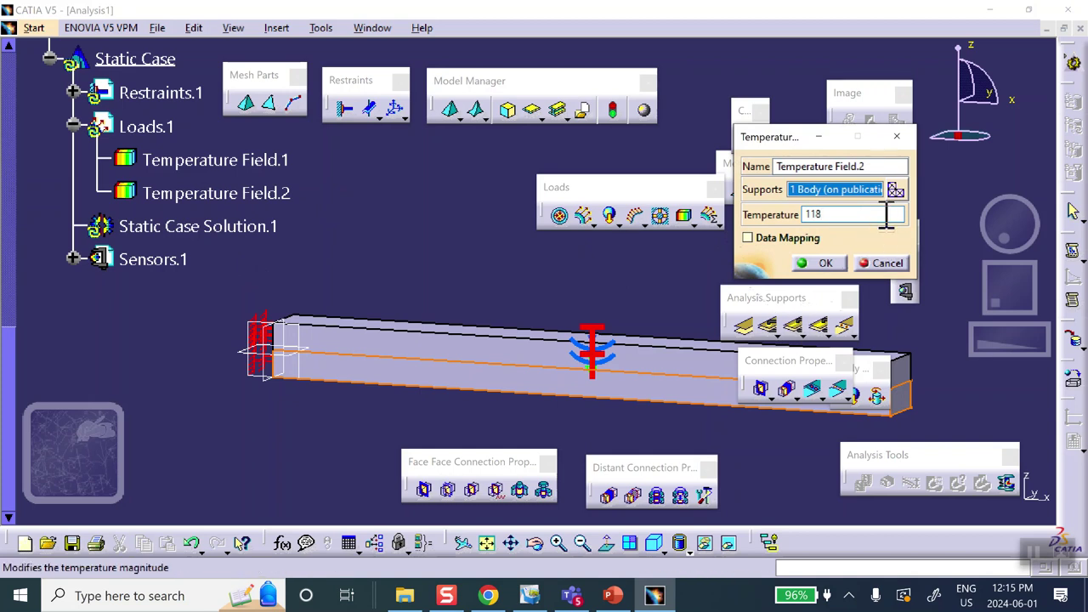
click(854, 192)
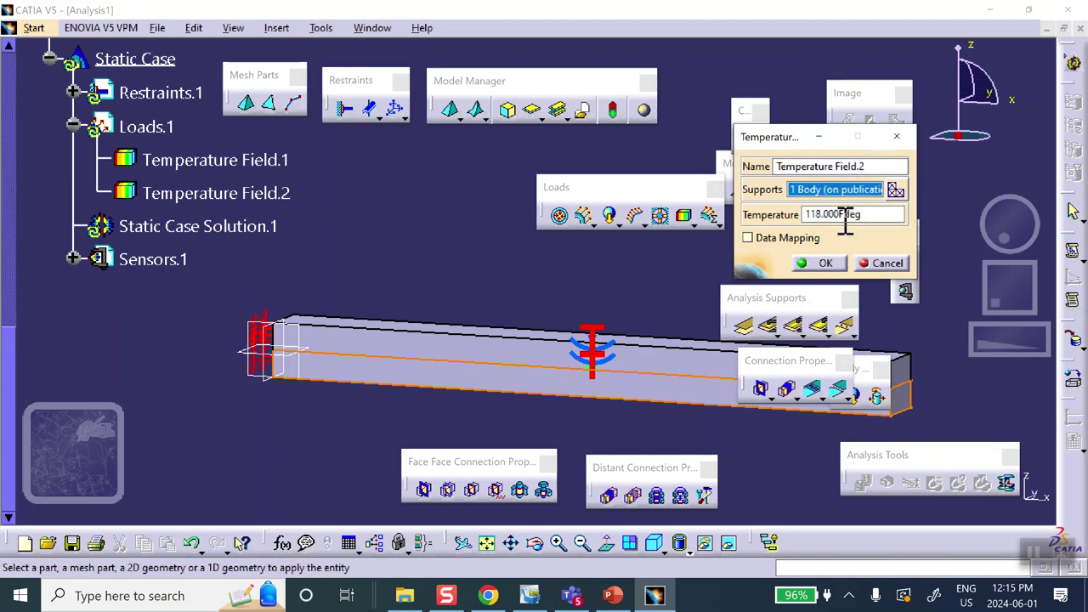
click(822, 264)
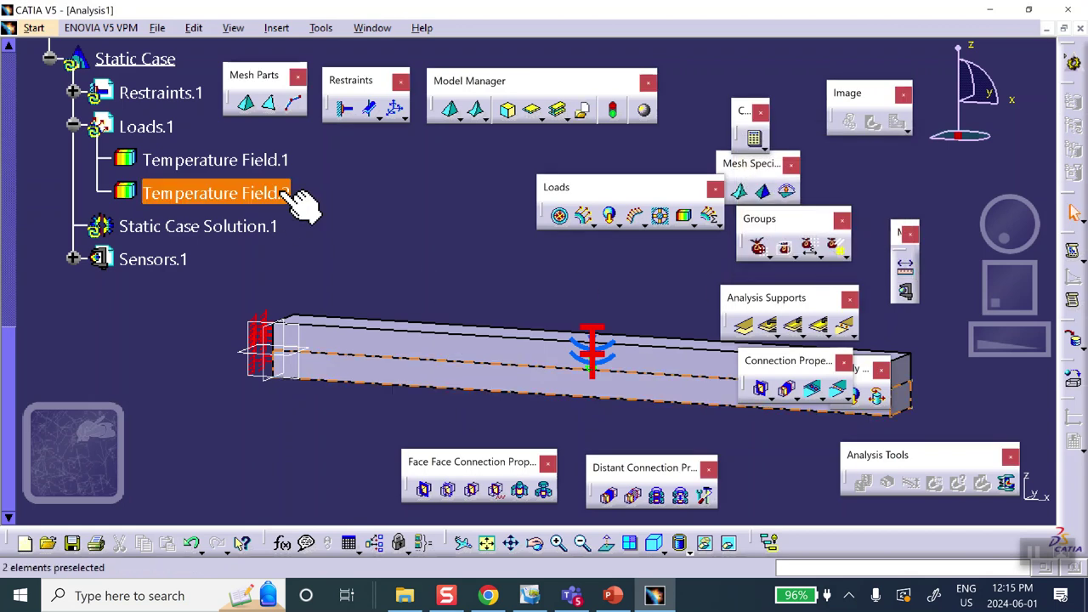
Compute the complete analysis with the All option
middle_drag(453, 235, 414, 219)
middle_drag(344, 221, 357, 289)
middle_drag(577, 287, 497, 261)
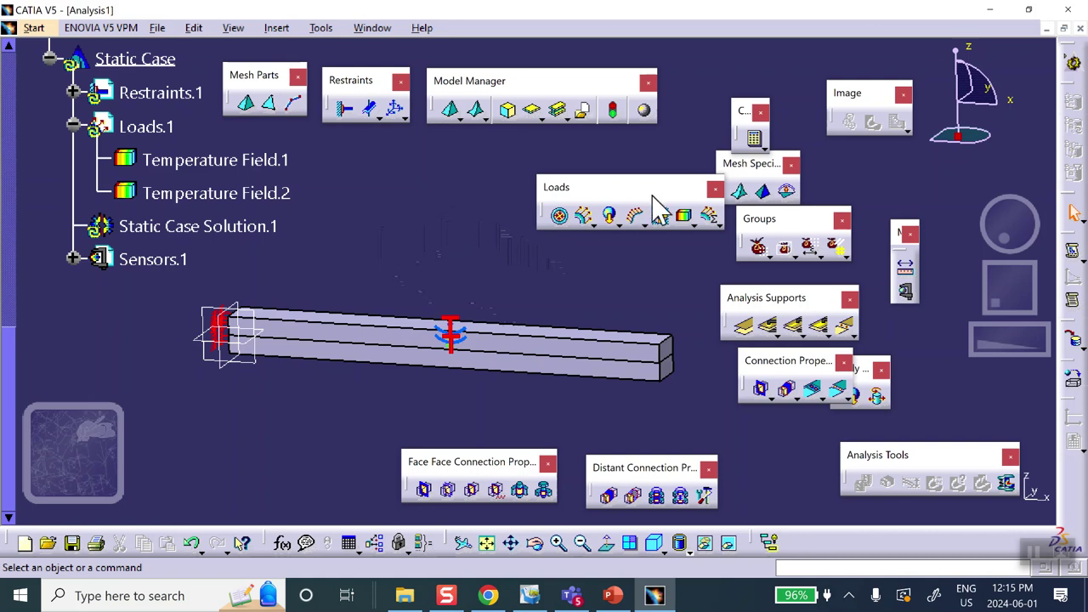
click(756, 140)
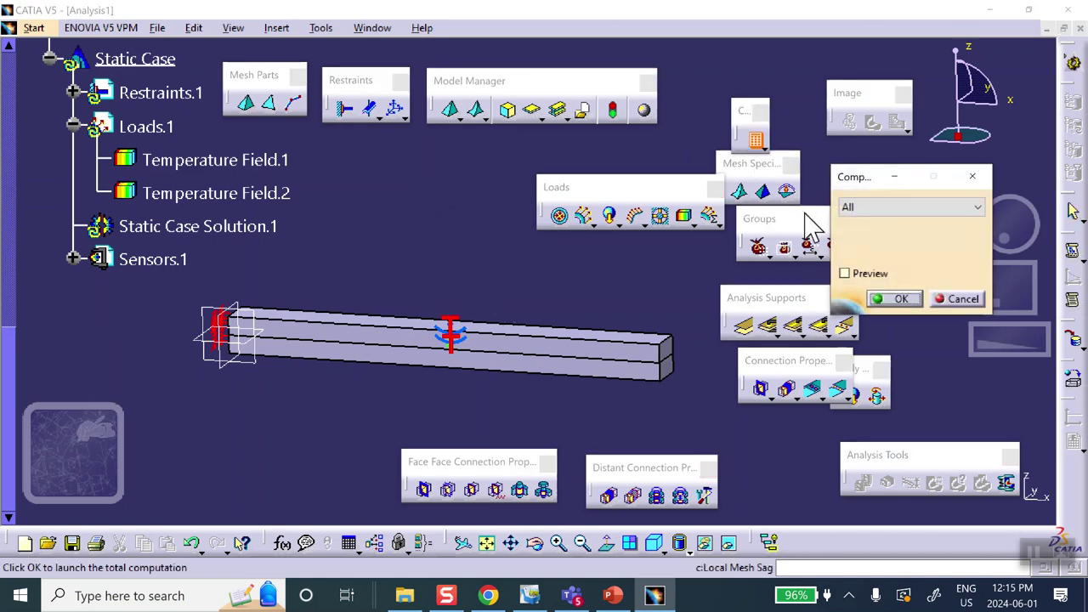
click(894, 298)
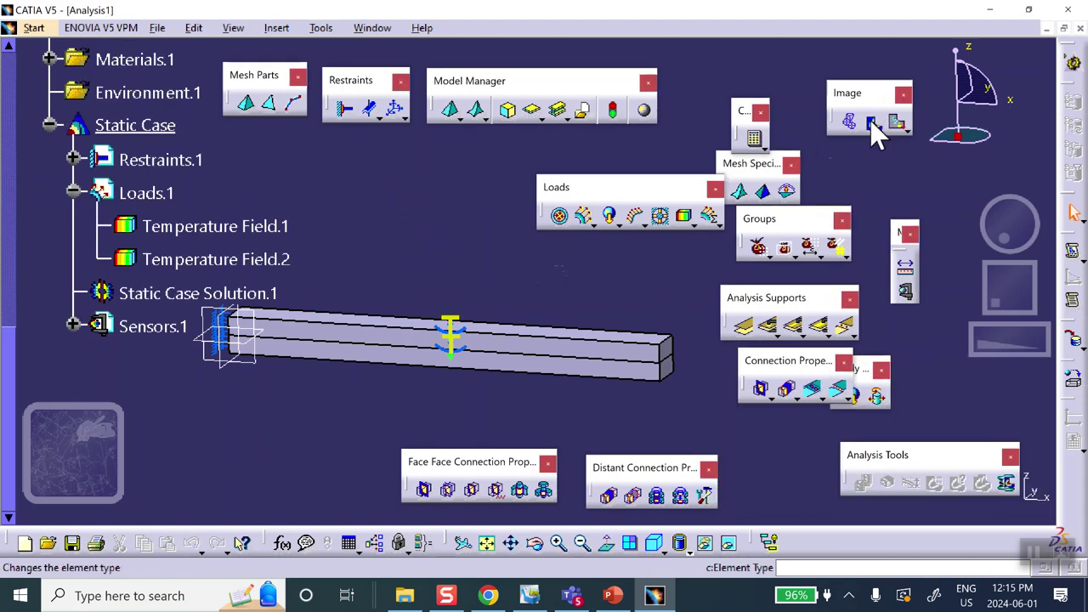
Create a displacement image of the Average iso type and display the model in shading with material
click(896, 129)
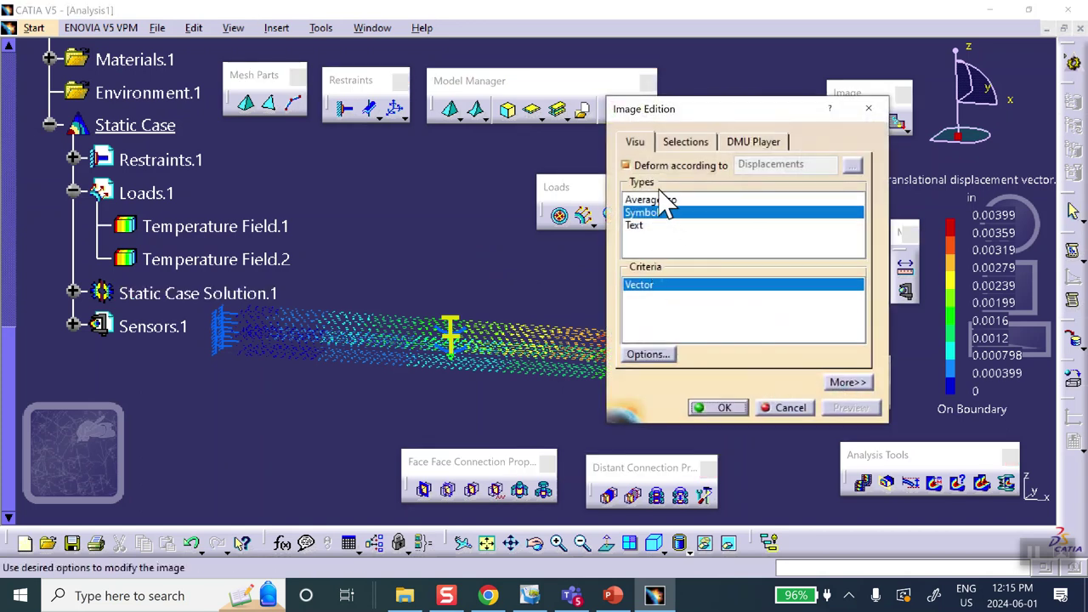
click(656, 199)
click(719, 408)
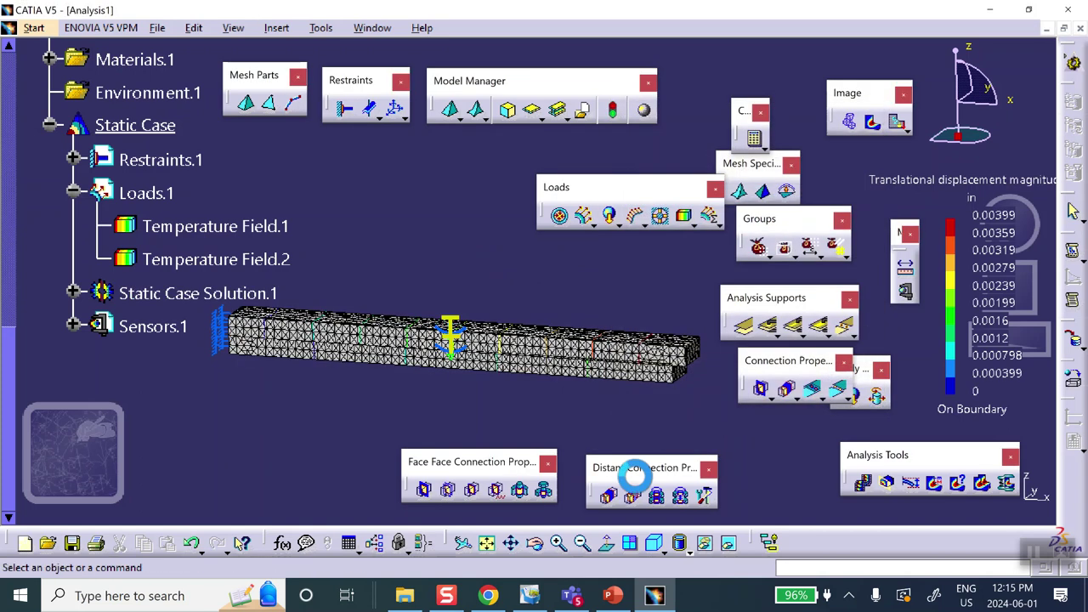
click(688, 552)
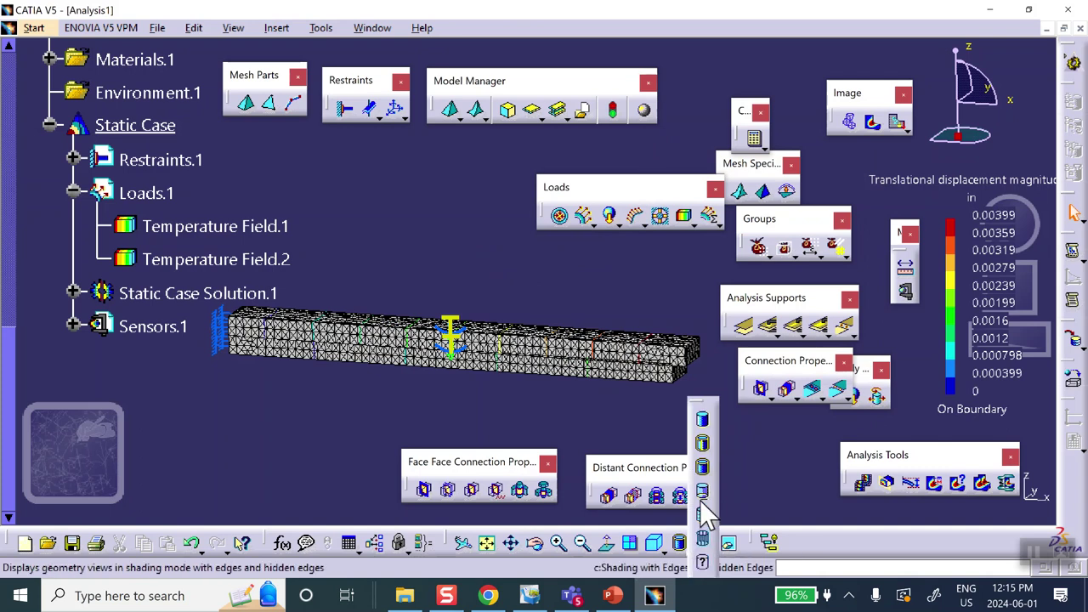
click(705, 525)
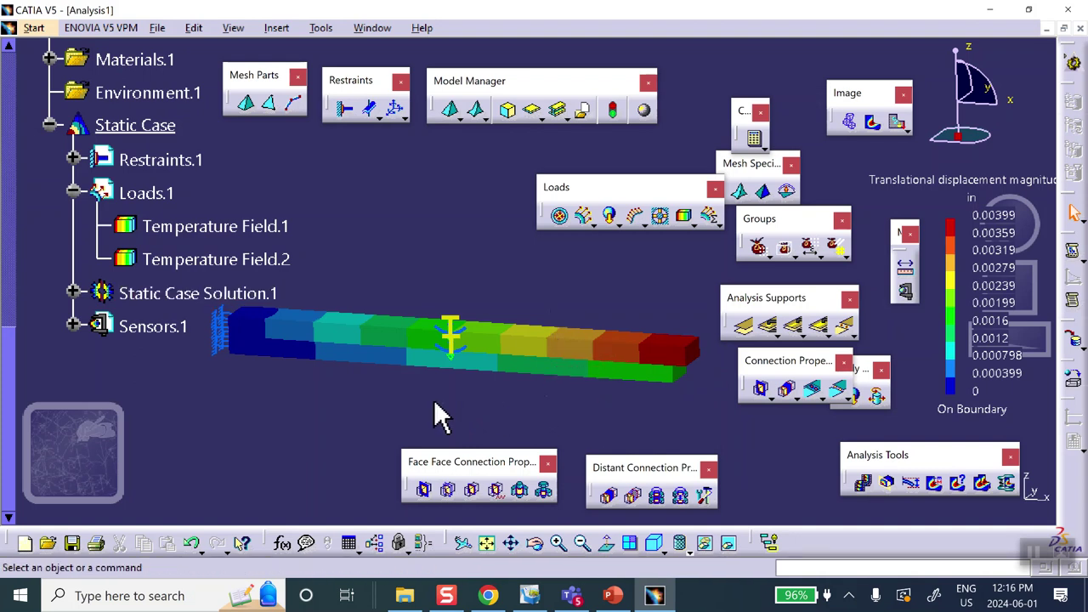
Deactivate the translational displacement image under Static Case Solution.1 and return the model display to shading with edges
click(73, 326)
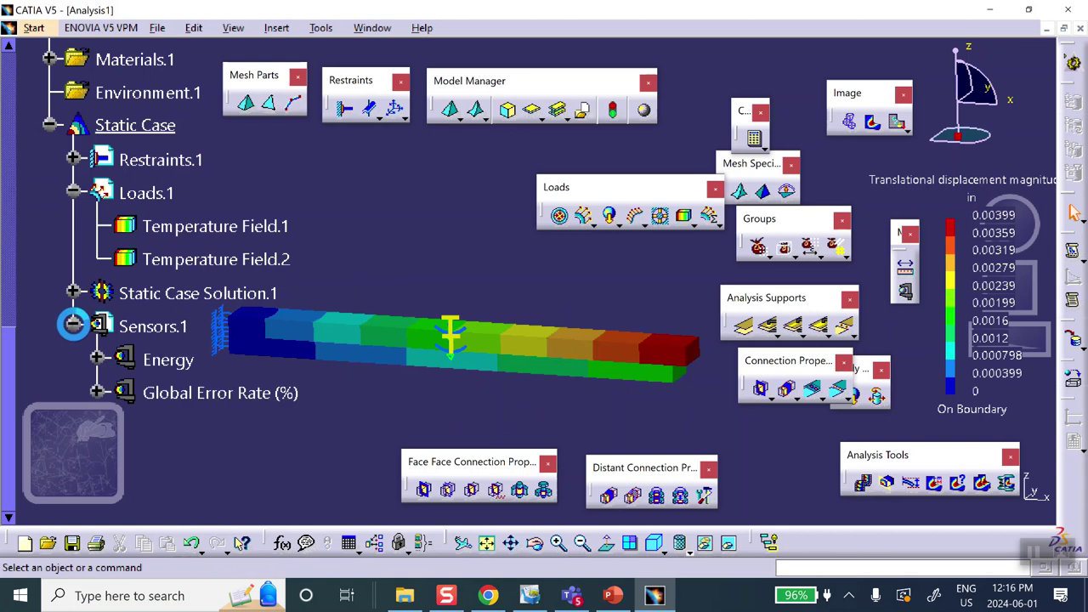
click(74, 293)
right_click(188, 179)
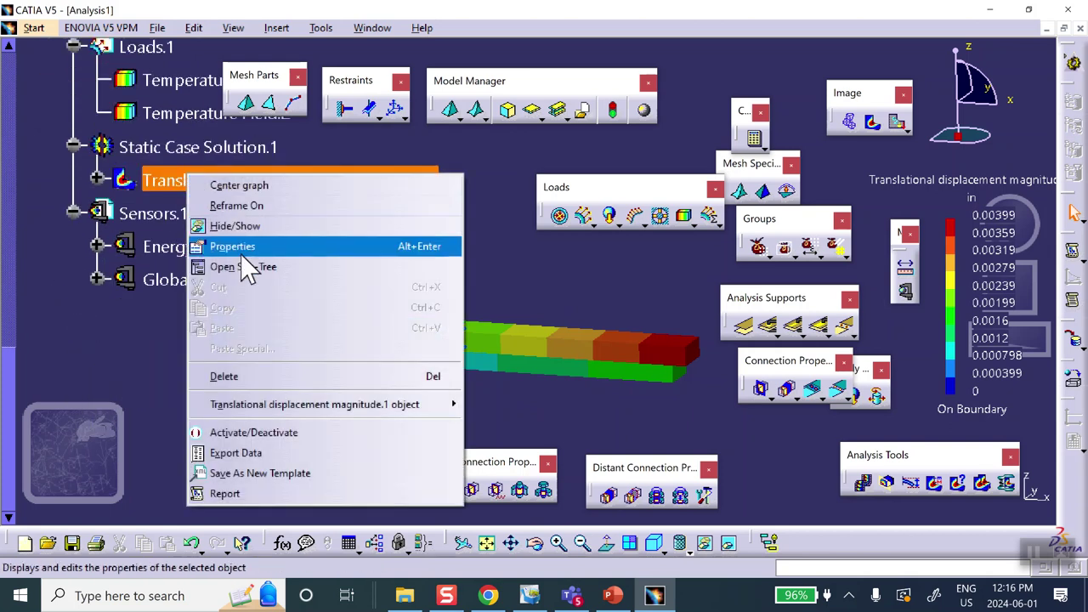
click(253, 432)
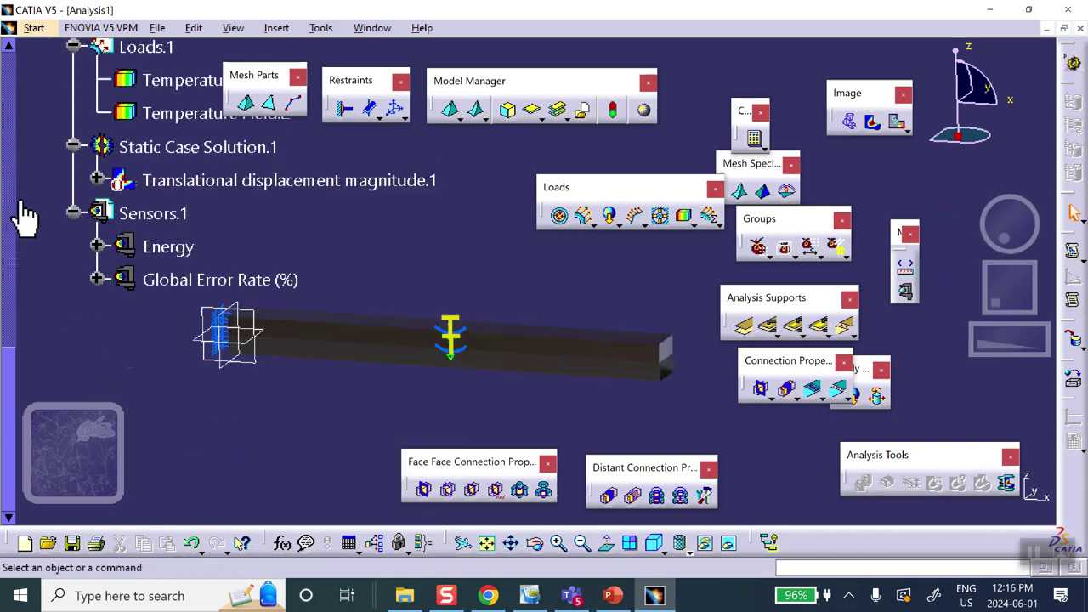
click(74, 214)
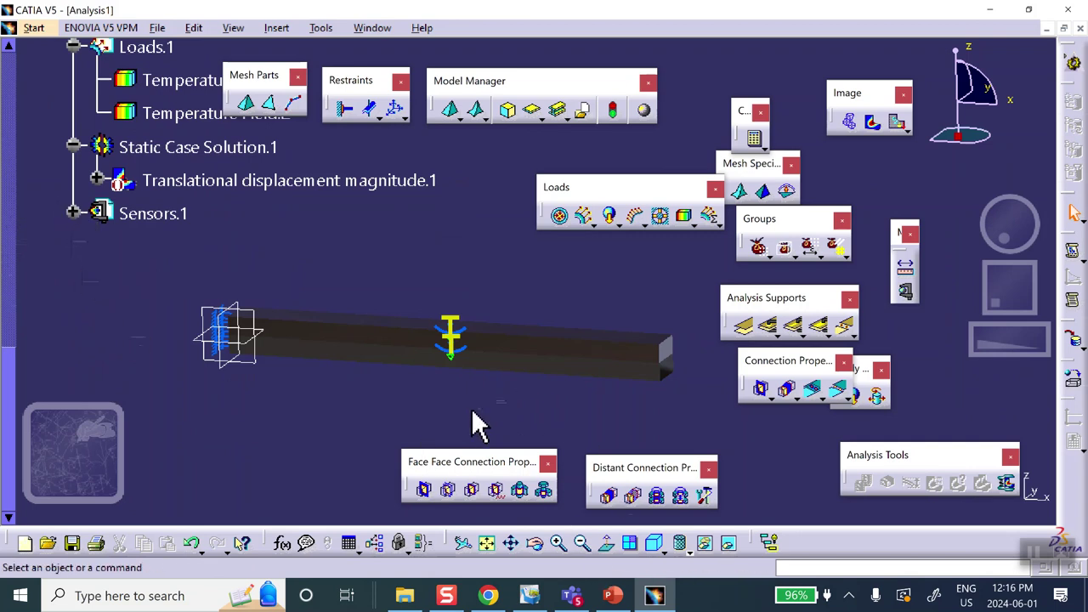
click(687, 549)
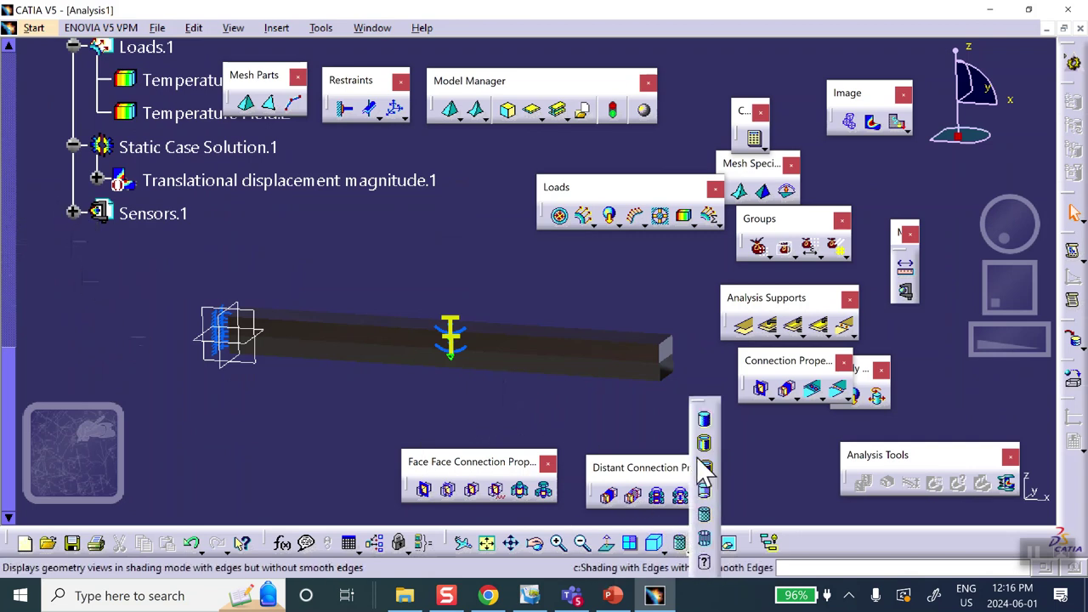
click(704, 491)
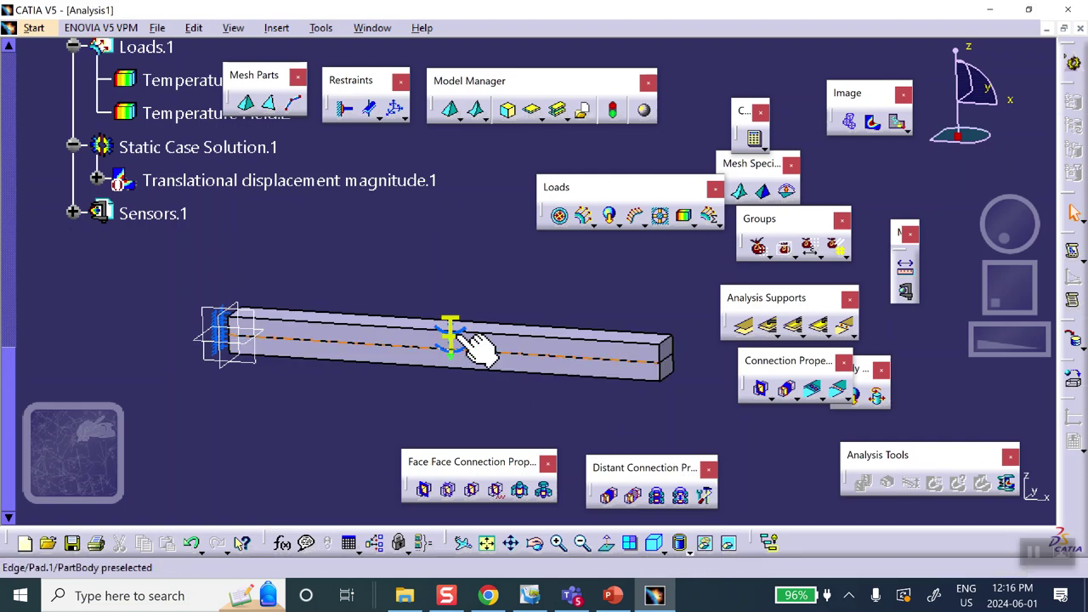
Start a General Analysis Connection, hide the aluminum strip and pick the steel strip's top face as the first component
click(745, 328)
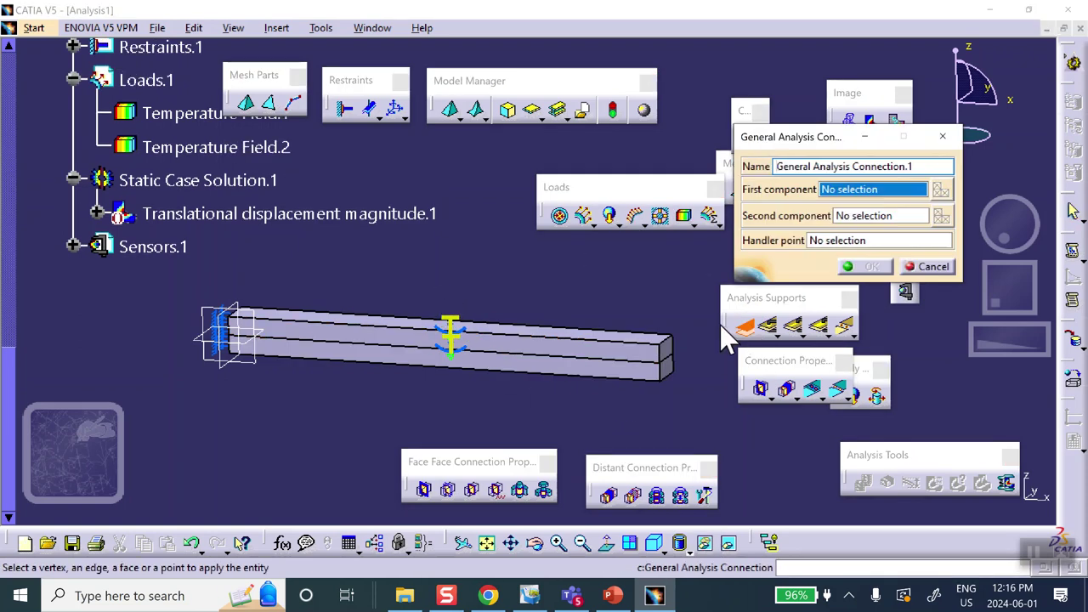
right_click(577, 349)
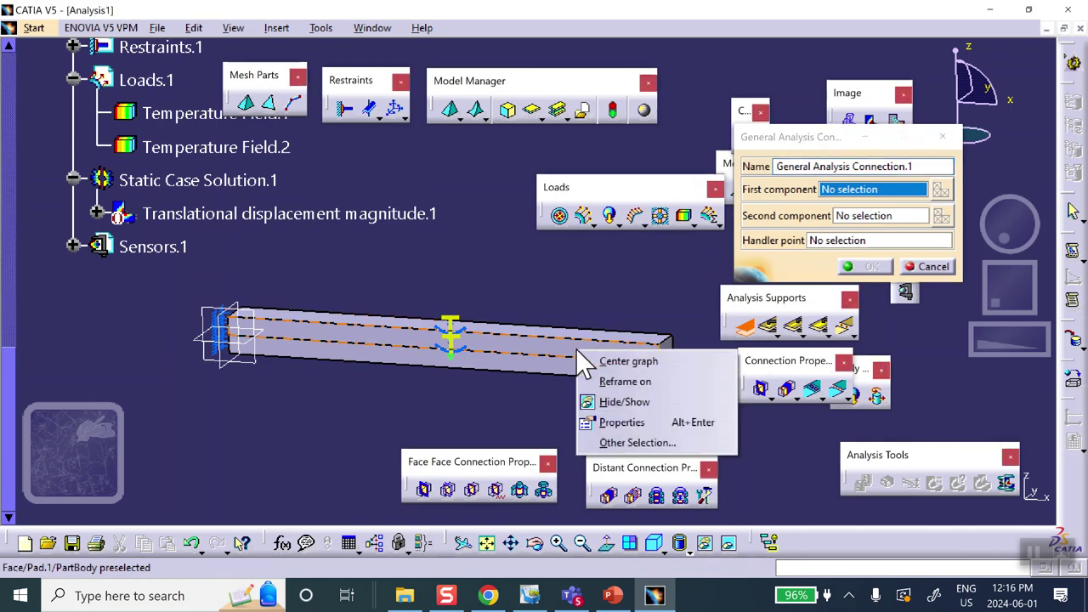
click(618, 402)
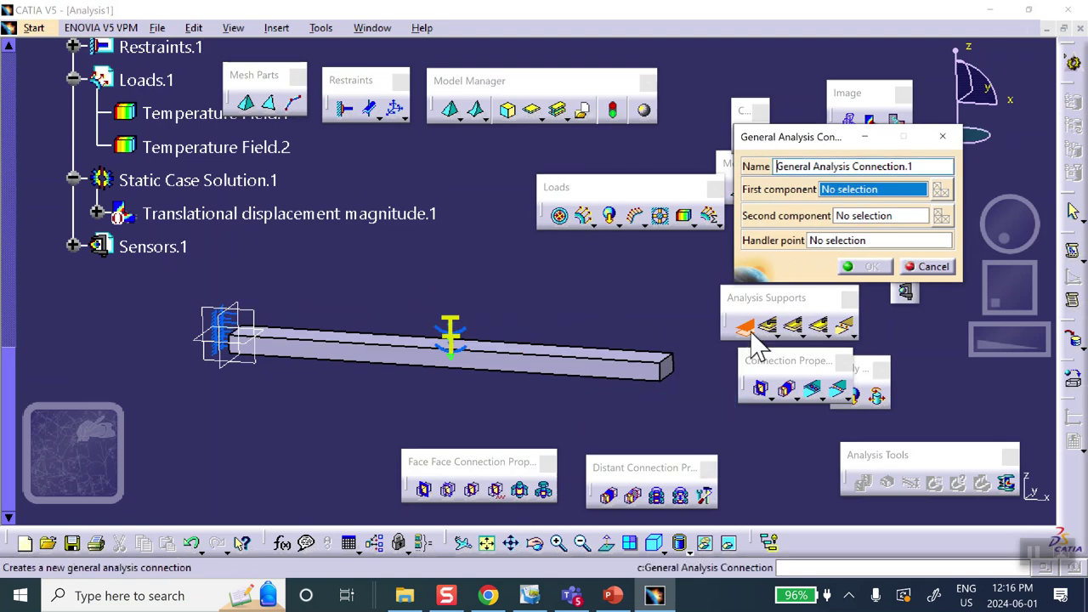
middle_drag(463, 246, 502, 361)
click(527, 393)
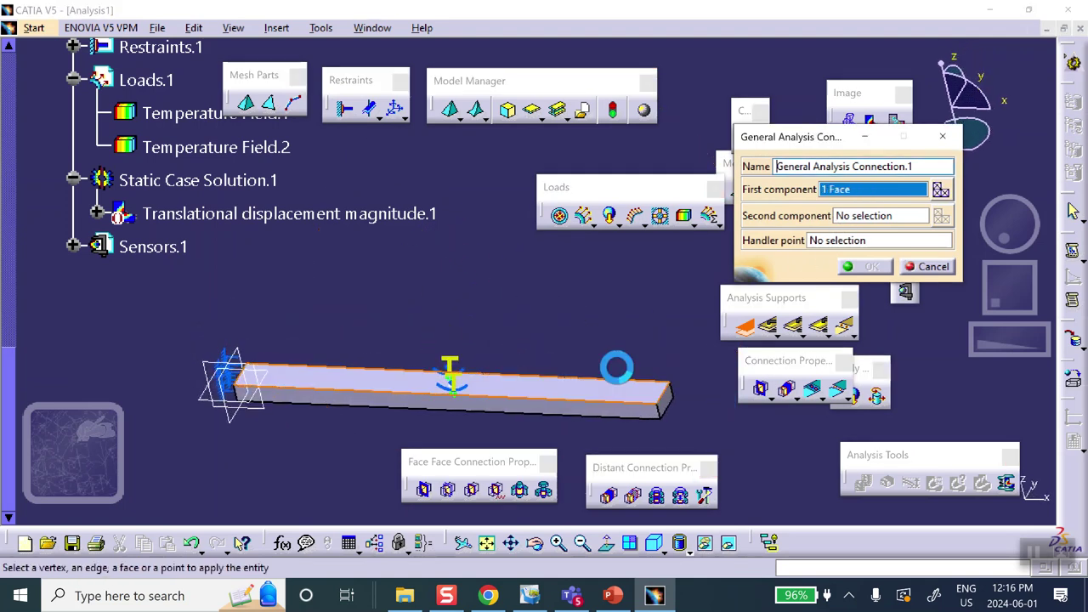
Complete the connection with the hidden aluminum strip's underside as the second component, and restore that strip to the visible space
click(860, 216)
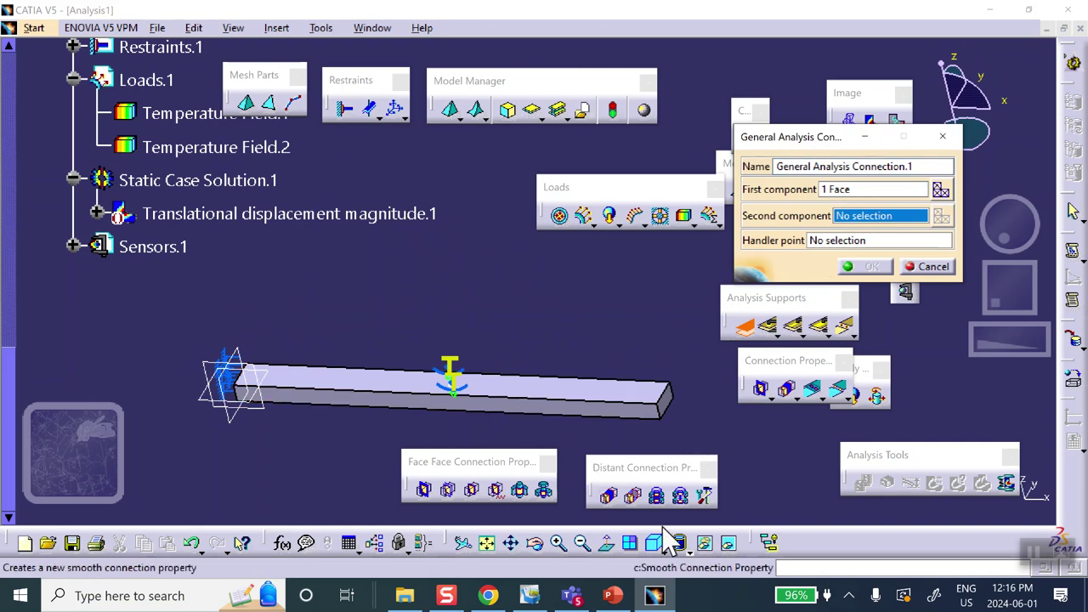
click(728, 553)
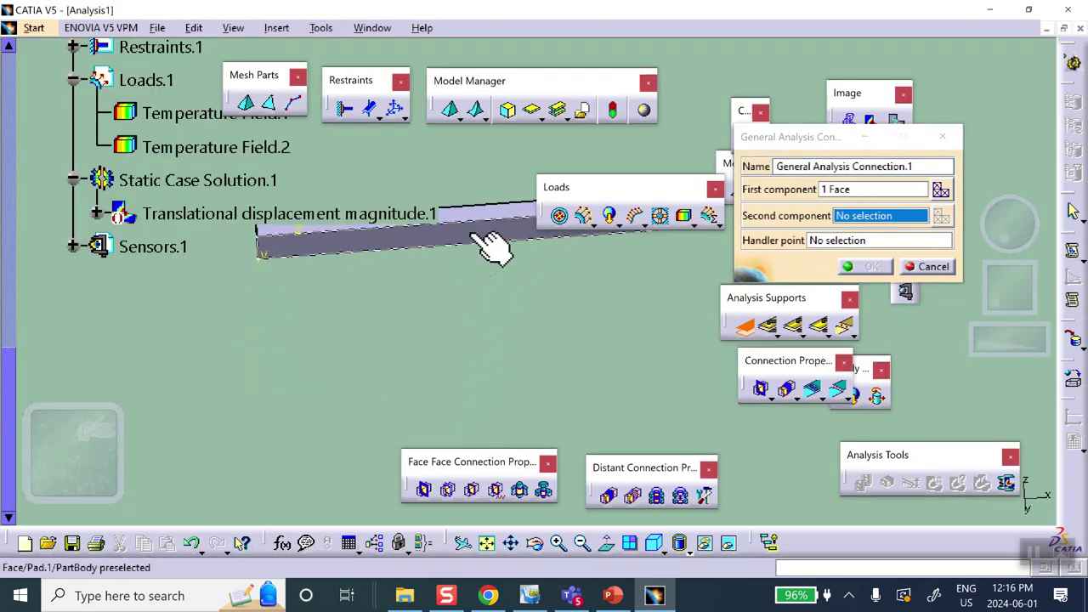
click(486, 243)
click(861, 267)
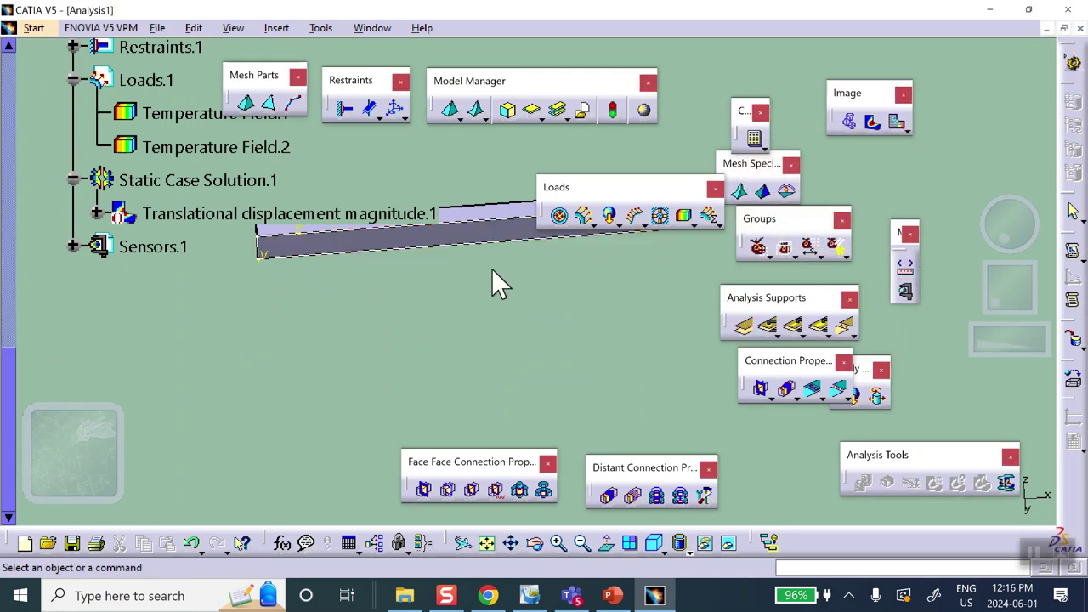
right_click(477, 221)
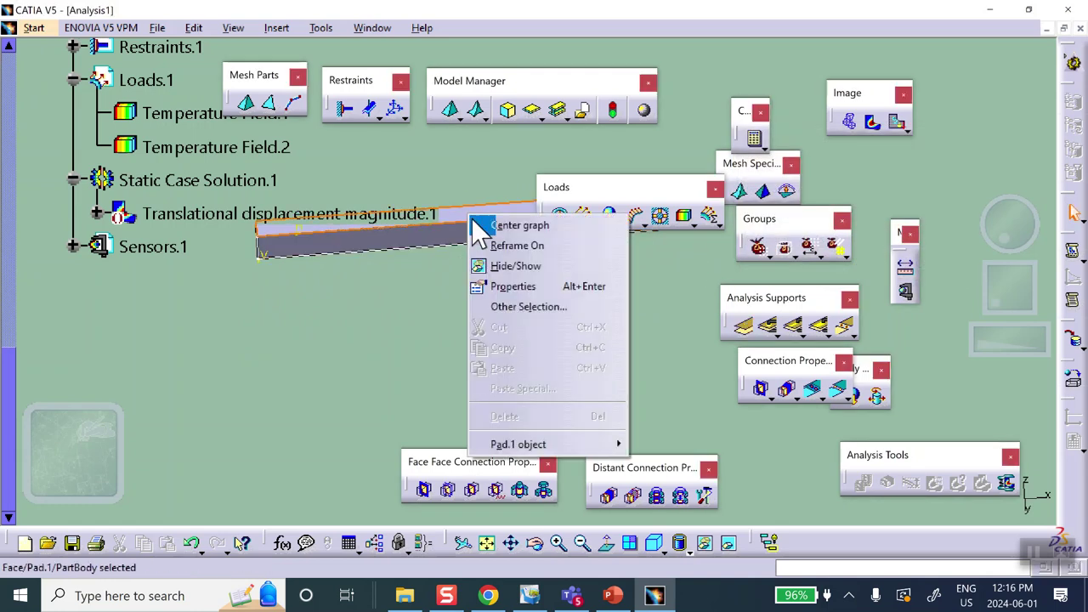
click(514, 263)
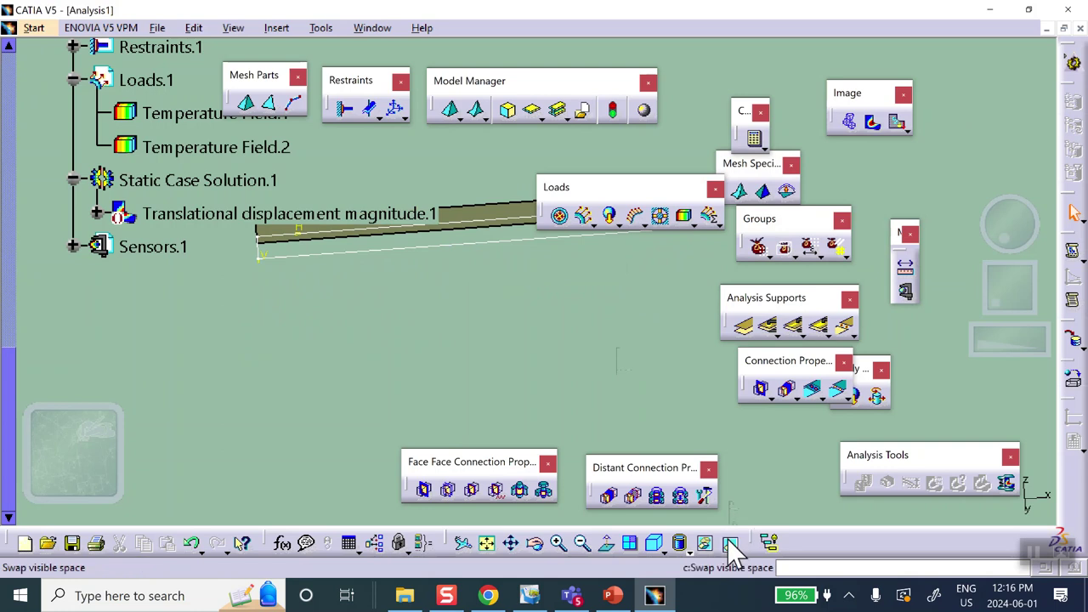
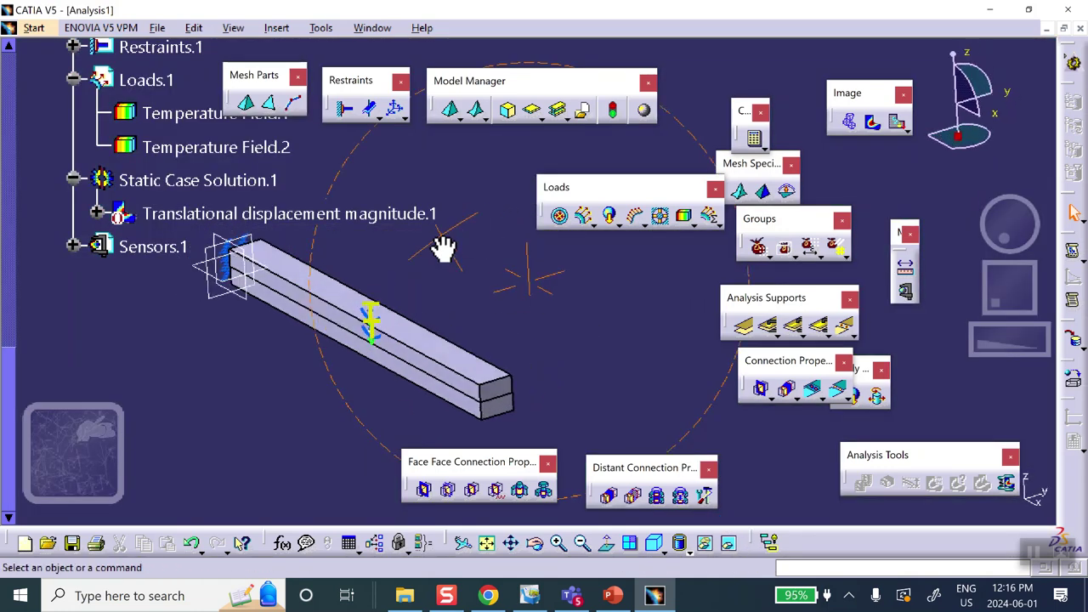
Apply a Surface Slider restraint to the long side faces of both strips on the same side
middle_drag(510, 333, 618, 272)
click(368, 108)
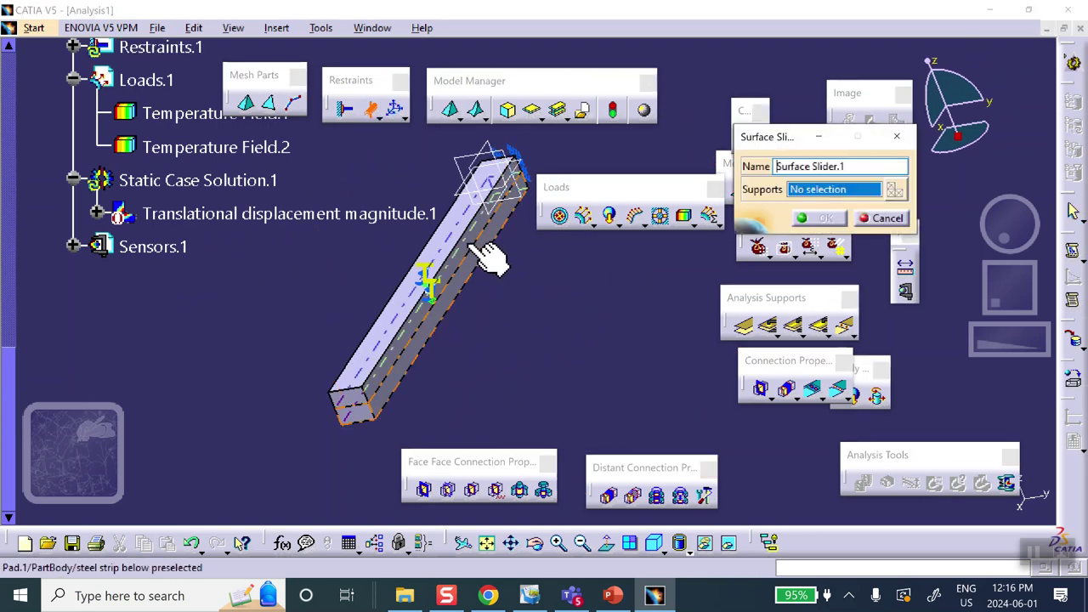
middle_drag(462, 260, 374, 307)
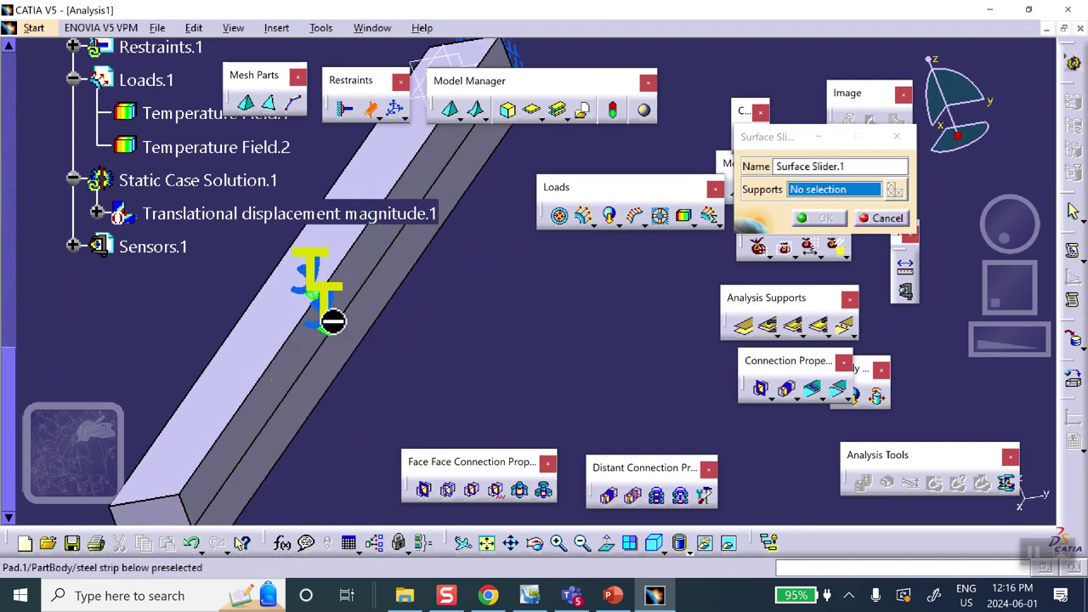
click(293, 370)
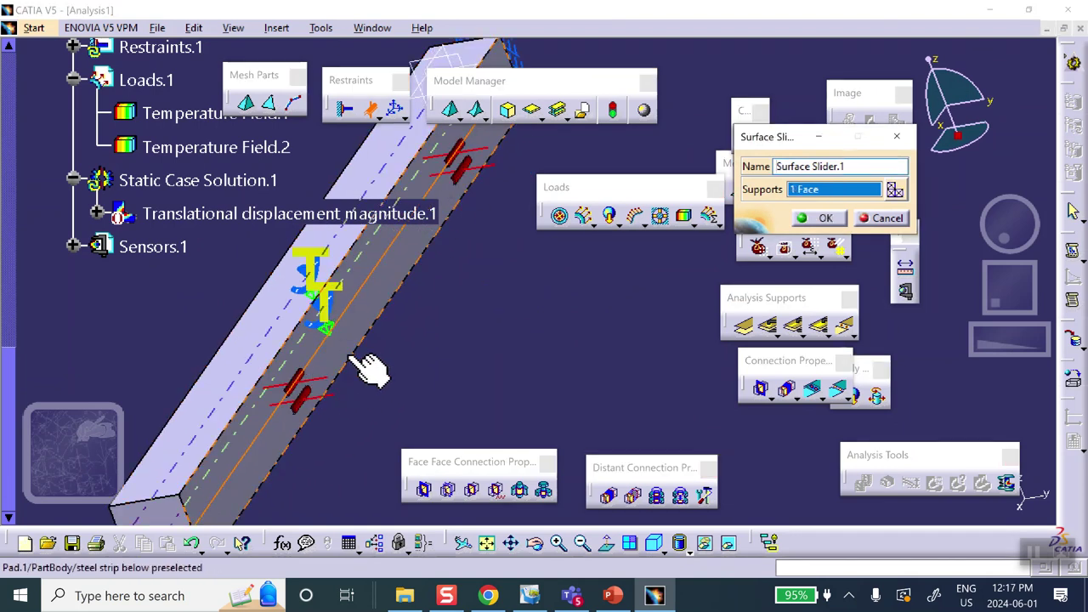
click(343, 347)
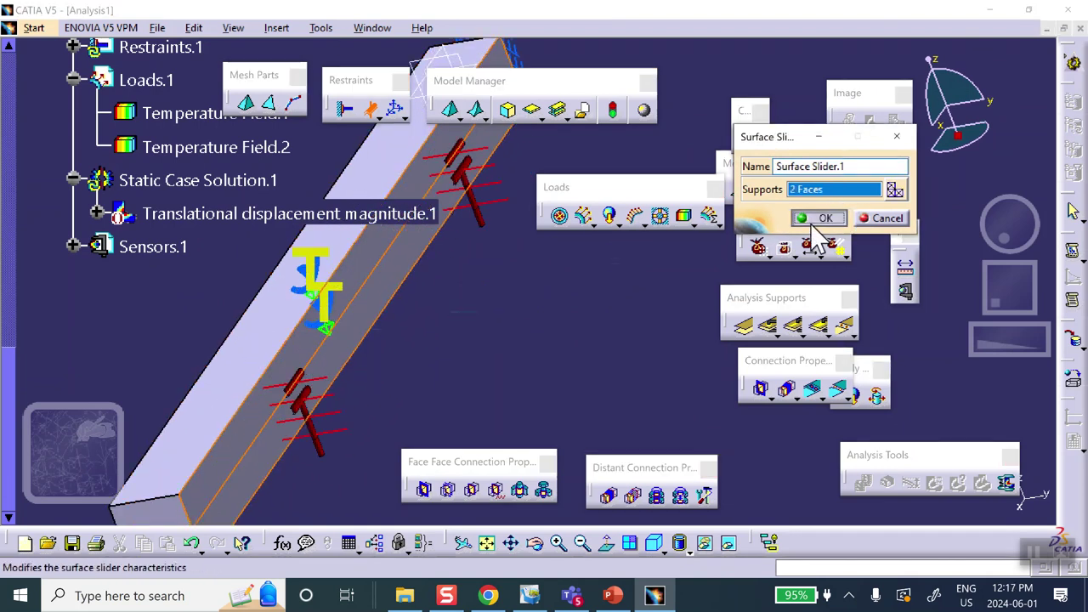
click(819, 218)
middle_drag(449, 377, 520, 304)
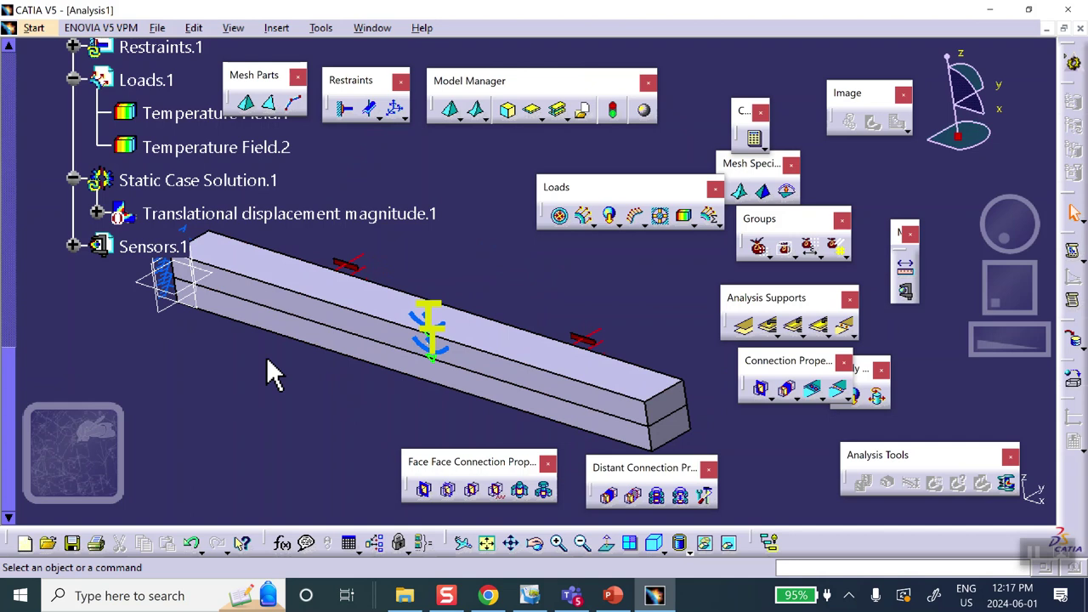
Apply a Fastened Connection Property to General Analysis Connection.1 between the two strips
mouse_move(297, 357)
middle_down()
mouse_move(297, 335)
mouse_move(312, 369)
middle_up()
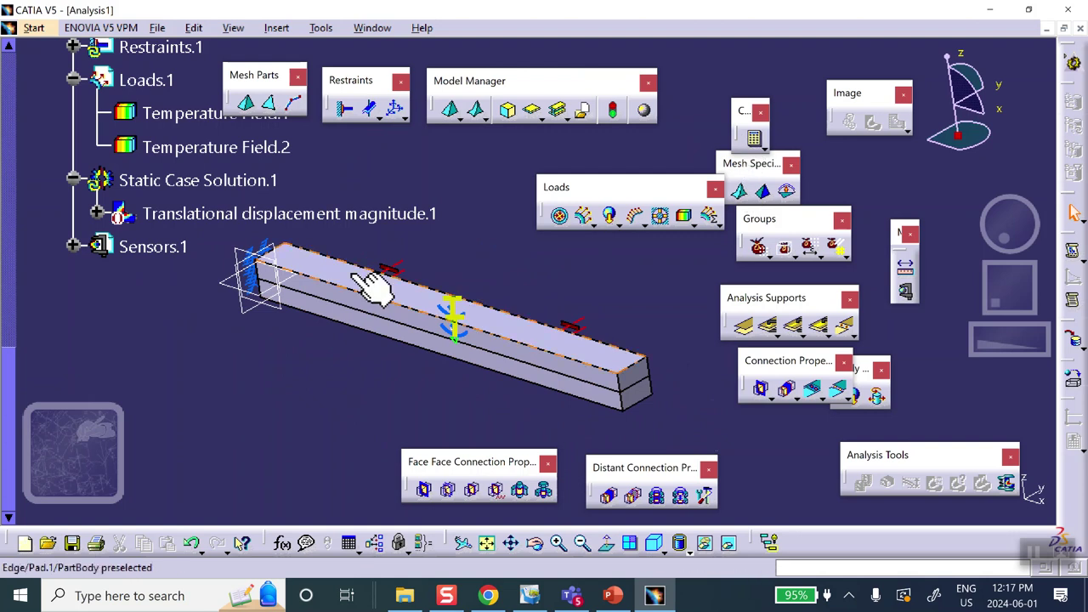
scroll(51, 153, up, 2)
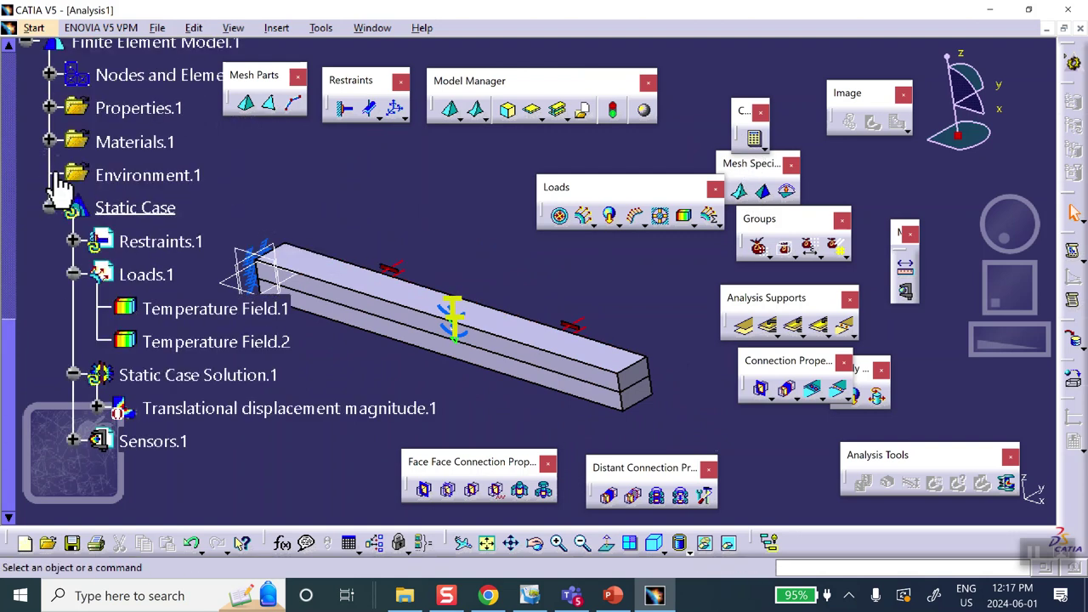
scroll(81, 157, up, 3)
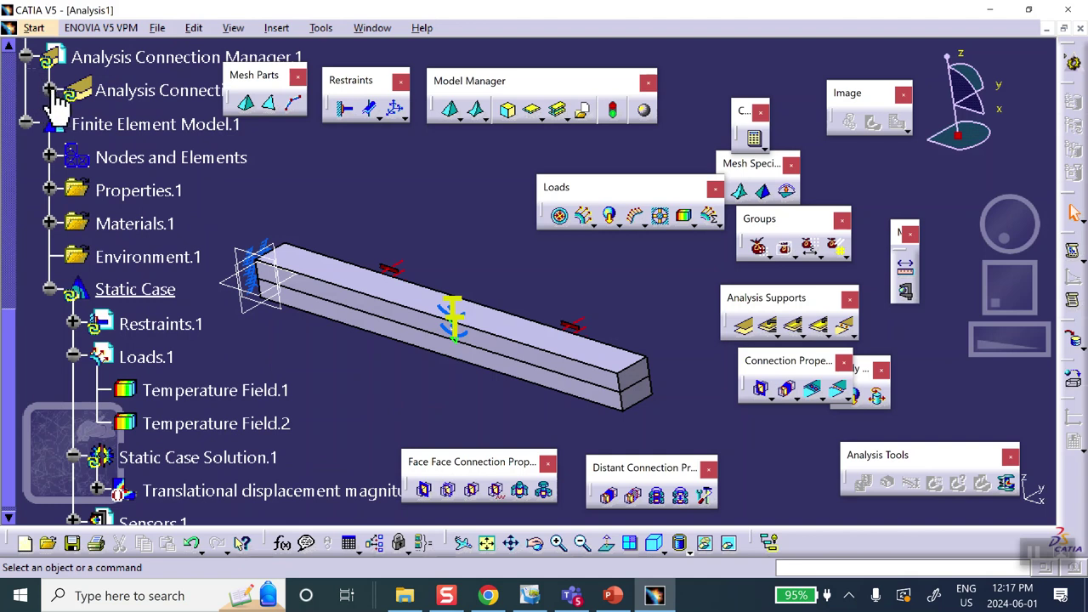
click(50, 90)
scroll(182, 102, up, 2)
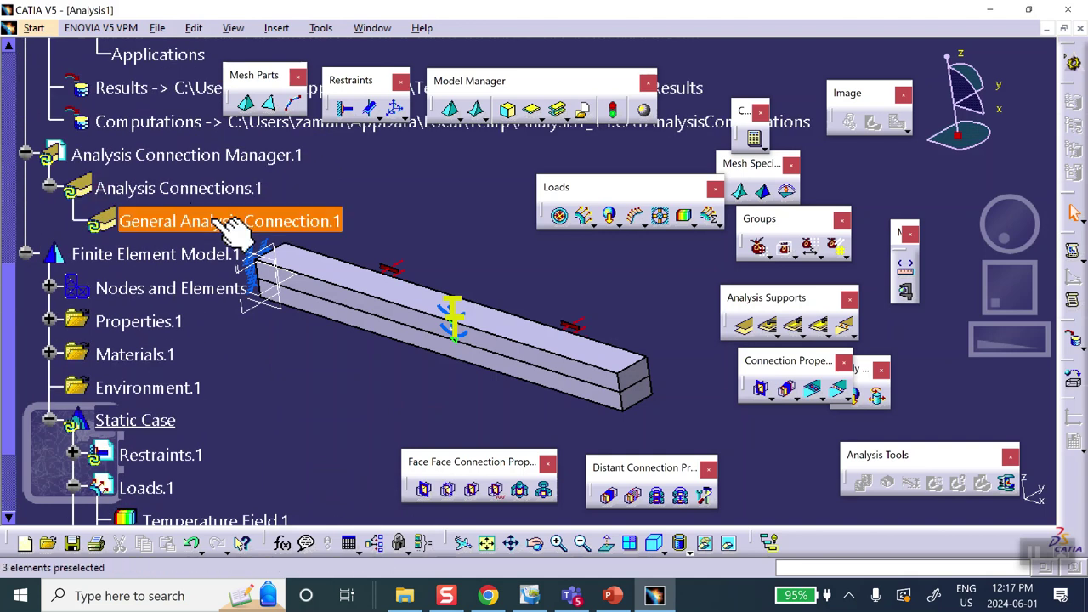
click(473, 491)
click(303, 219)
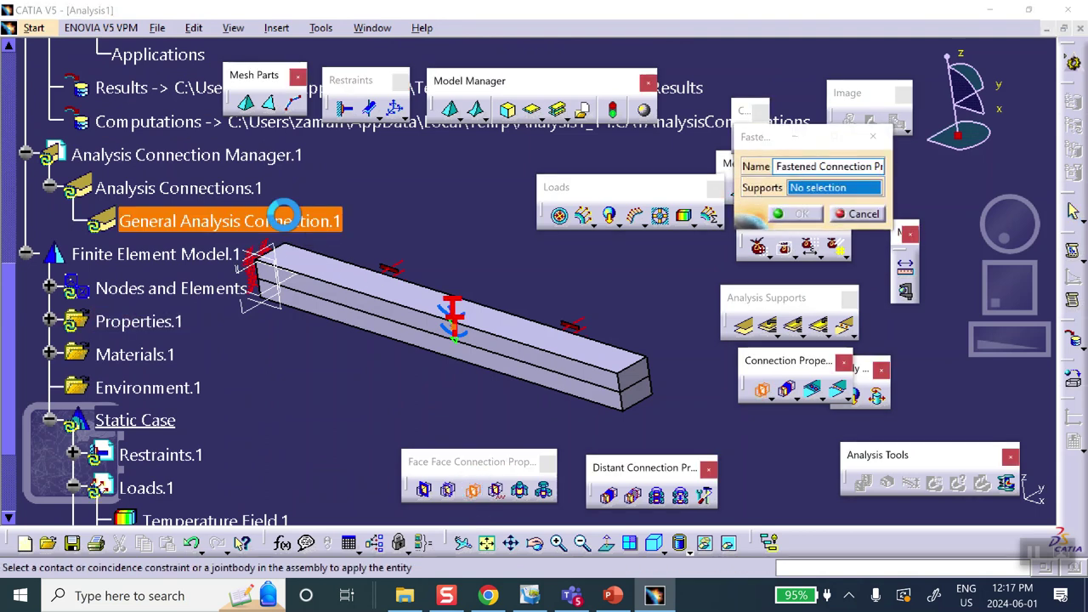
click(799, 214)
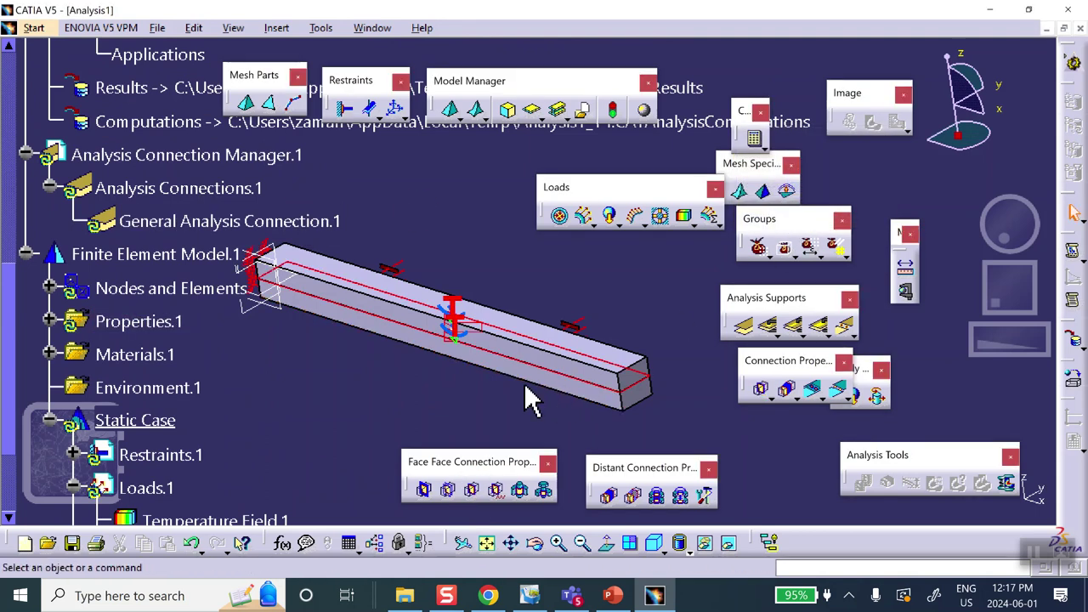
Compute the static analysis of the bonded strips and dismiss the warning report
mouse_move(530, 275)
ctrl+middle_down()
mouse_move(555, 327)
mouse_move(567, 313)
ctrl+middle_up()
click(756, 141)
click(889, 298)
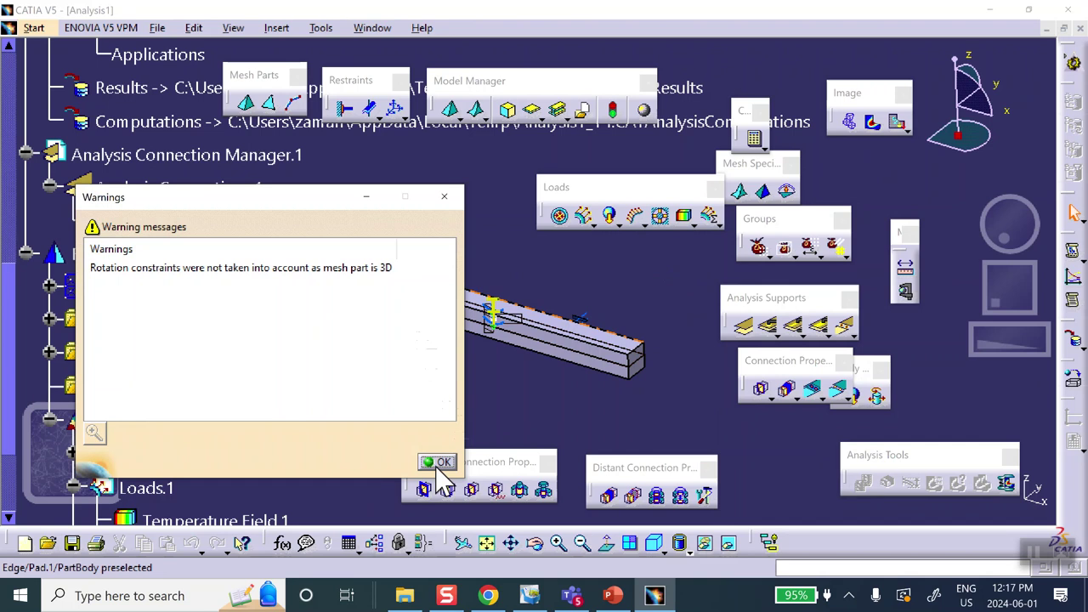
click(437, 464)
Display the translational displacement as an Average iso image with the Norm criterion, and switch the model to filled colour shading
click(898, 128)
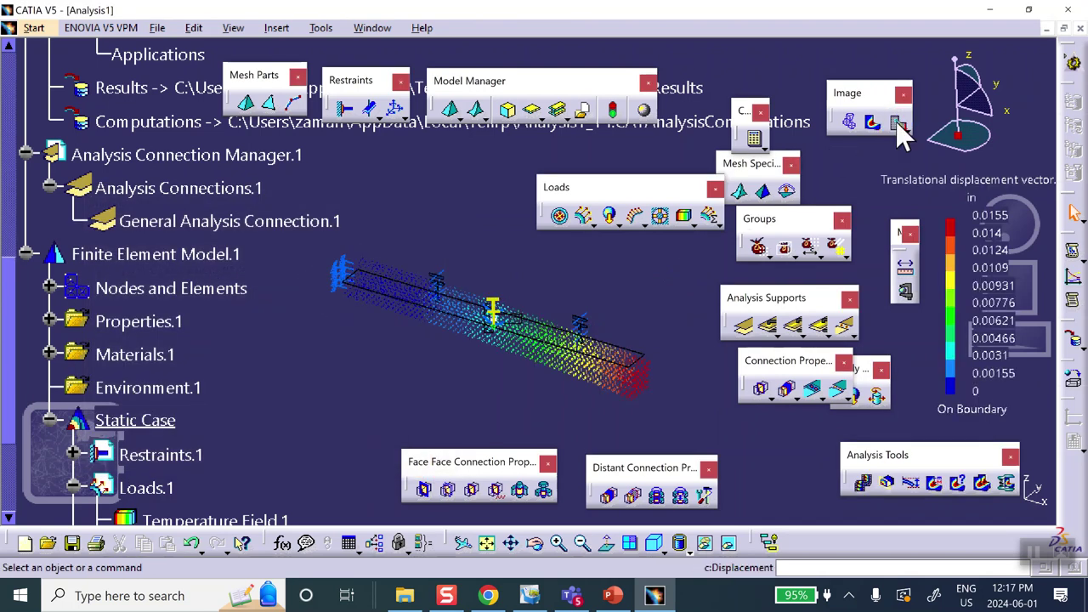
double_click(595, 368)
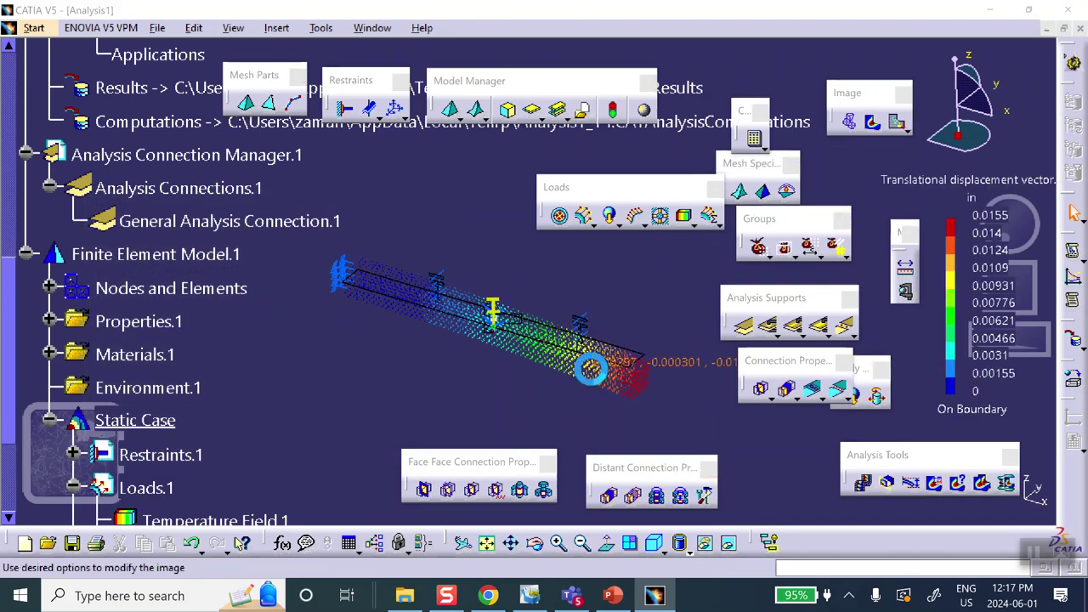
click(657, 201)
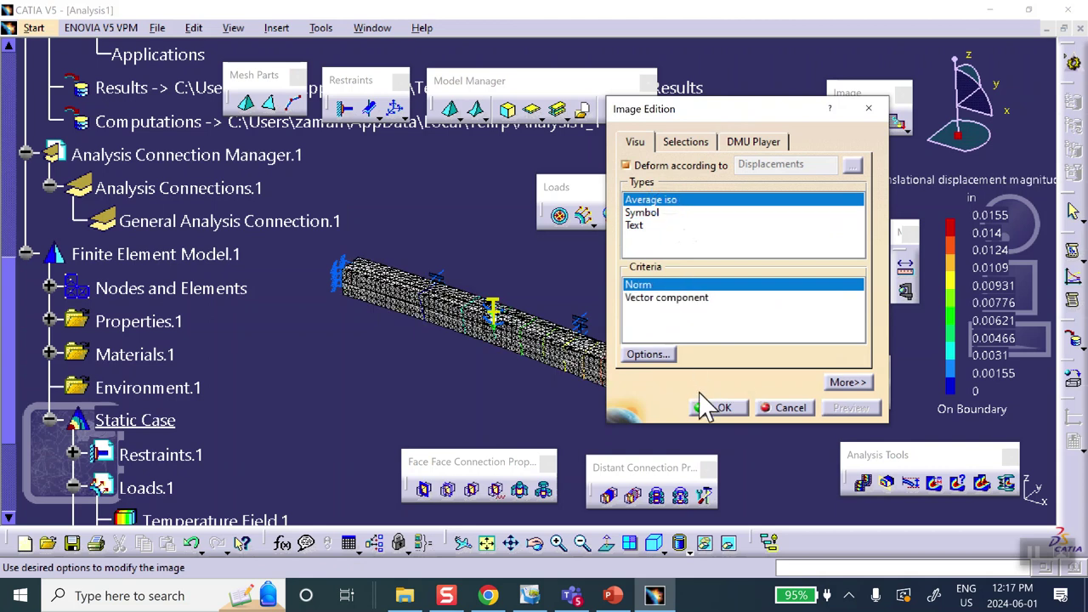
click(719, 412)
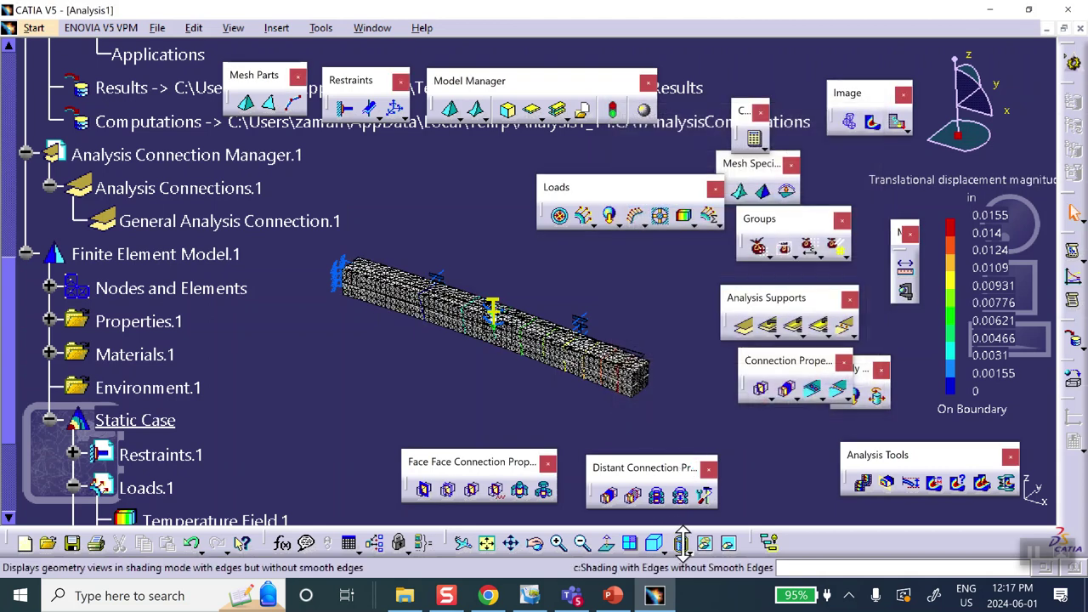
click(682, 544)
click(692, 510)
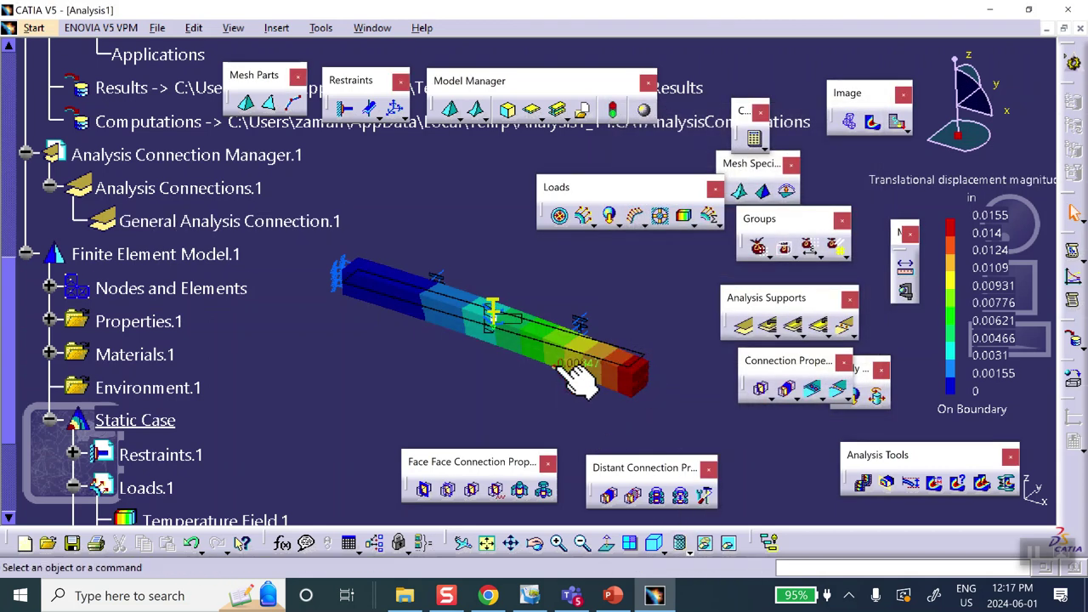
Examine the deformed strip in the standard front and right views, and compare its bending with the bi-metallic strip slide in PowerPoint
click(680, 544)
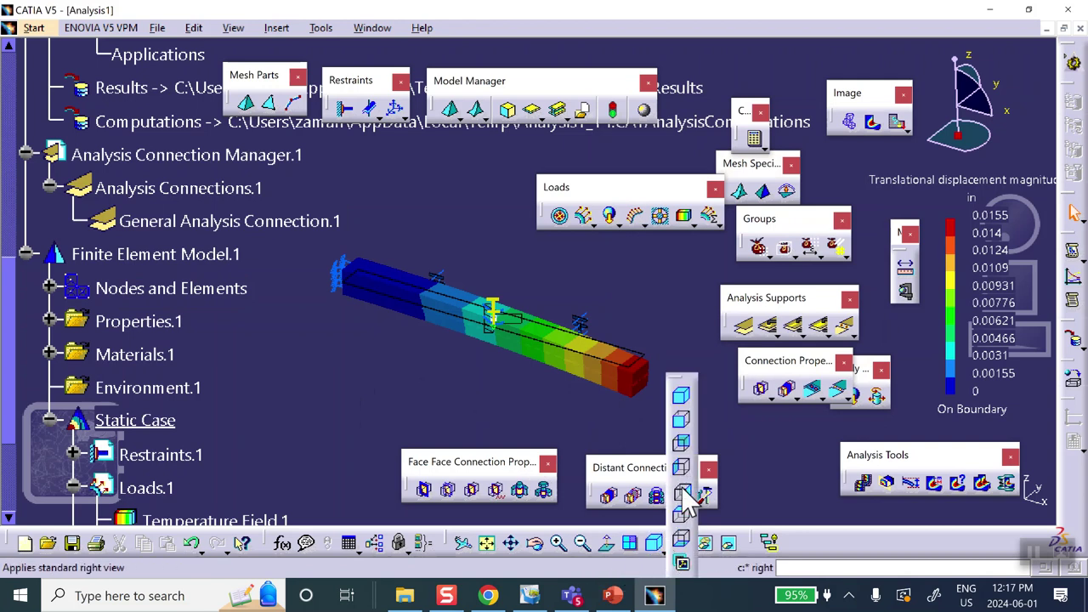
click(683, 424)
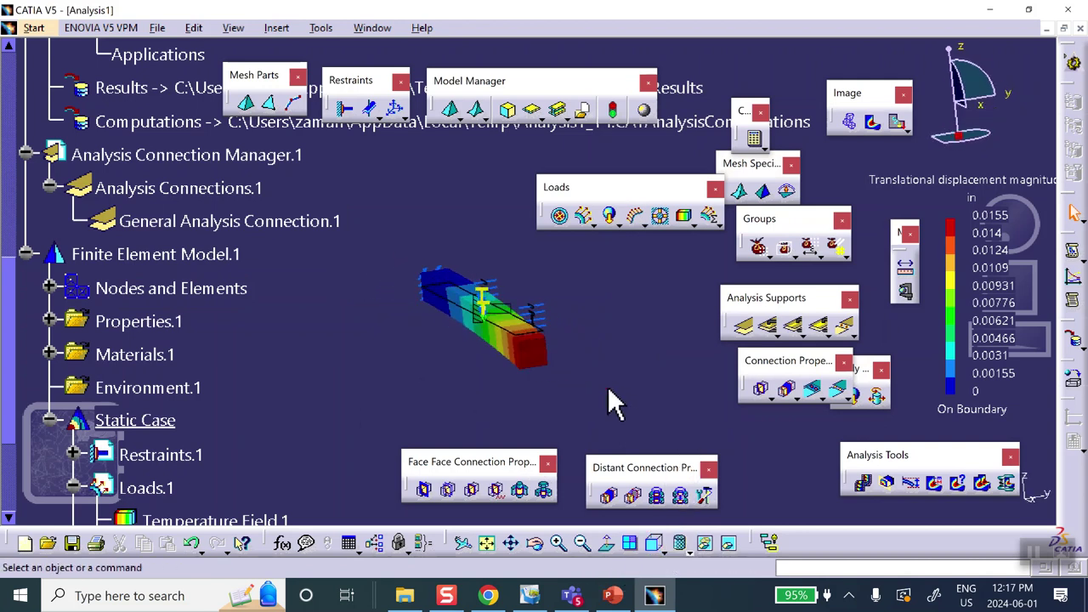
click(660, 542)
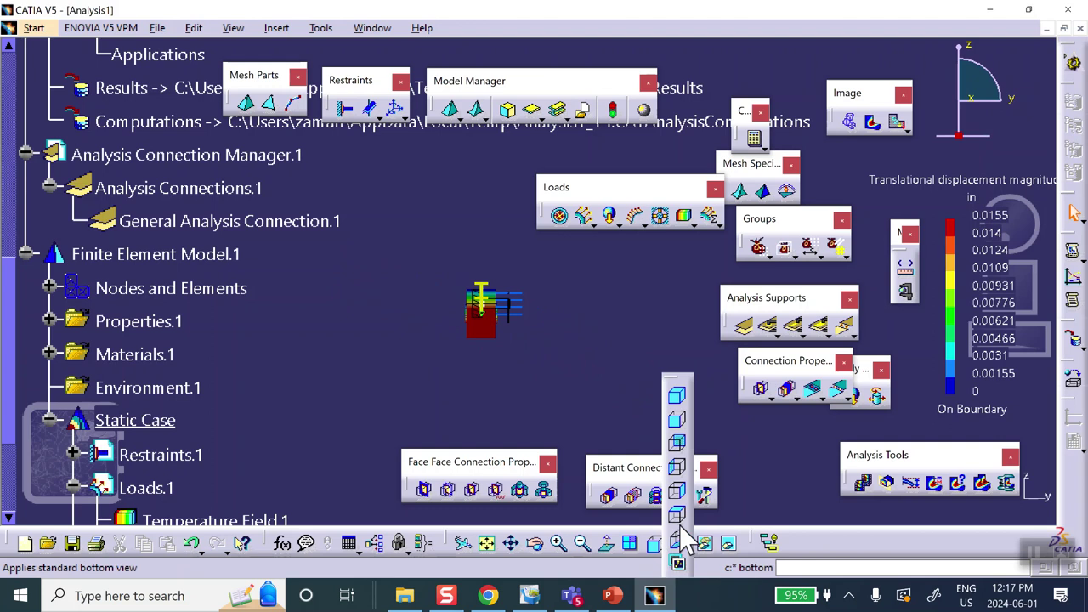
click(681, 498)
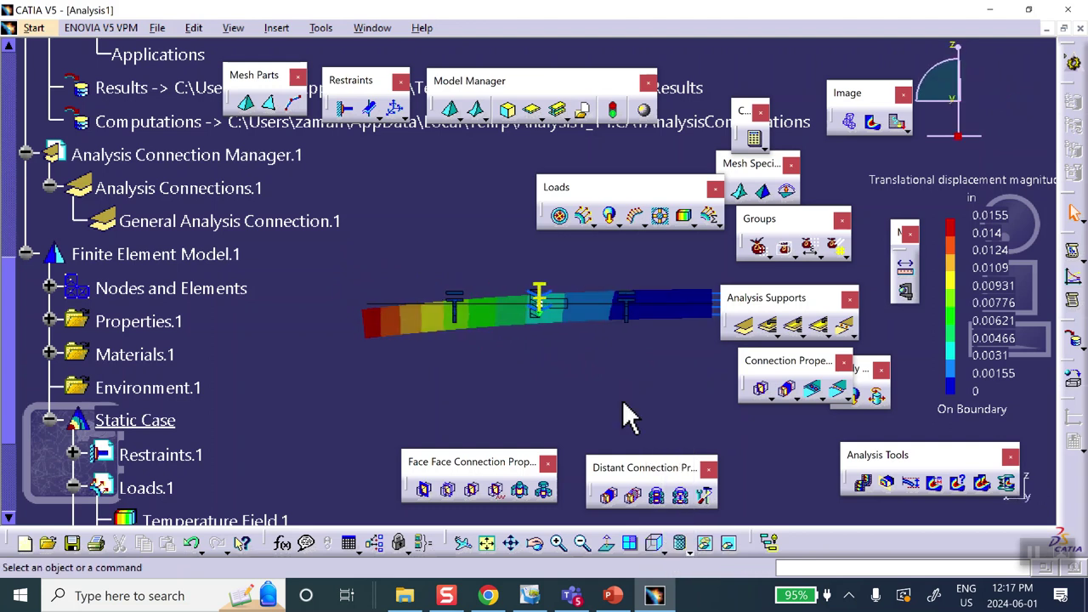
middle_drag(598, 391, 506, 400)
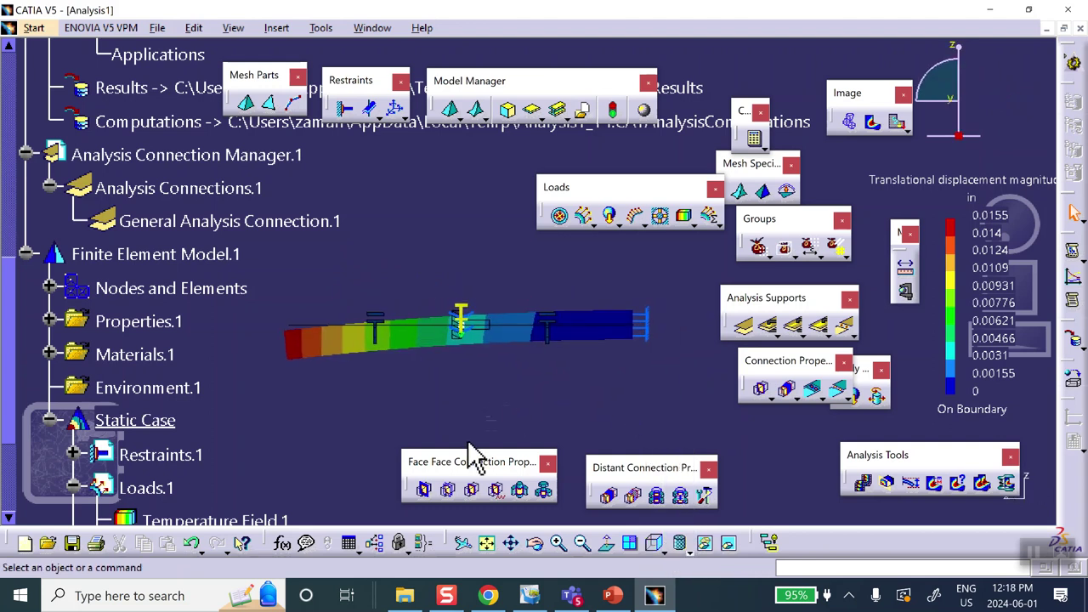
click(615, 596)
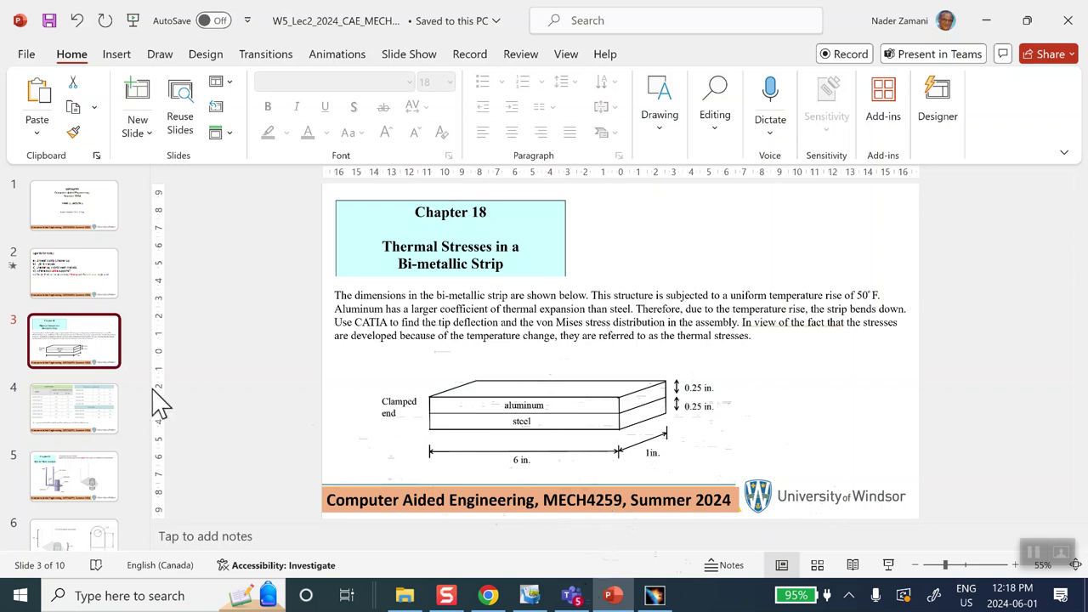
click(653, 595)
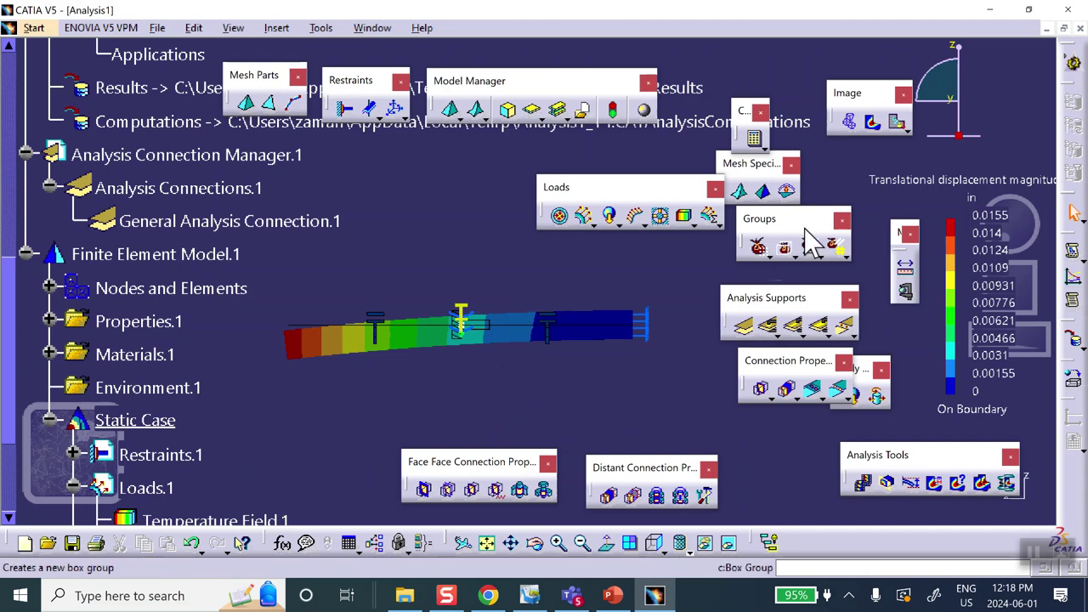
Close the Analysis1 and Product1 documents without saving their changes
click(1080, 28)
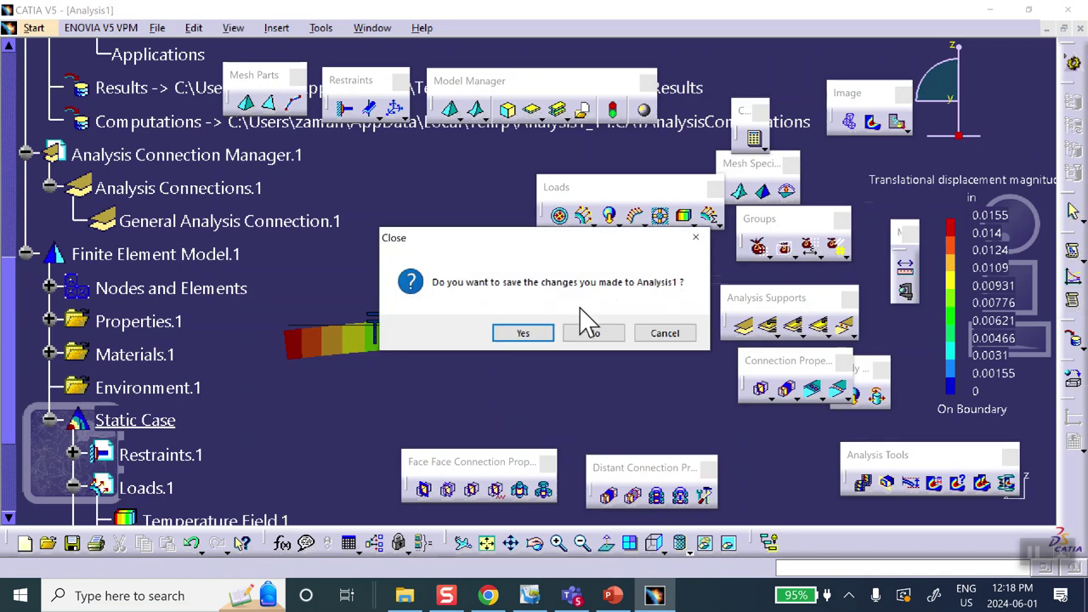
click(589, 333)
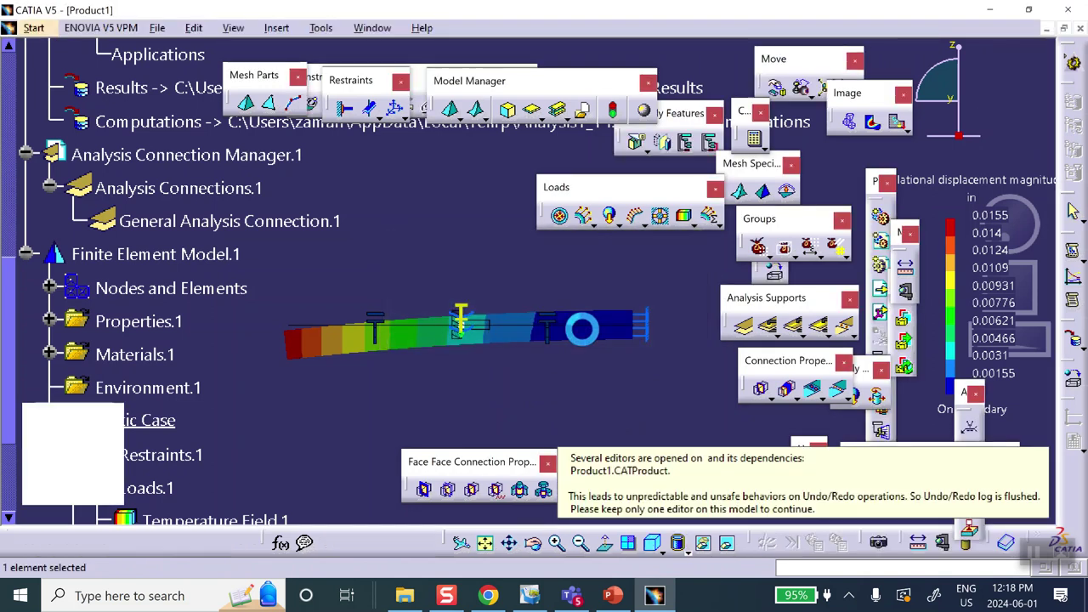
click(1080, 28)
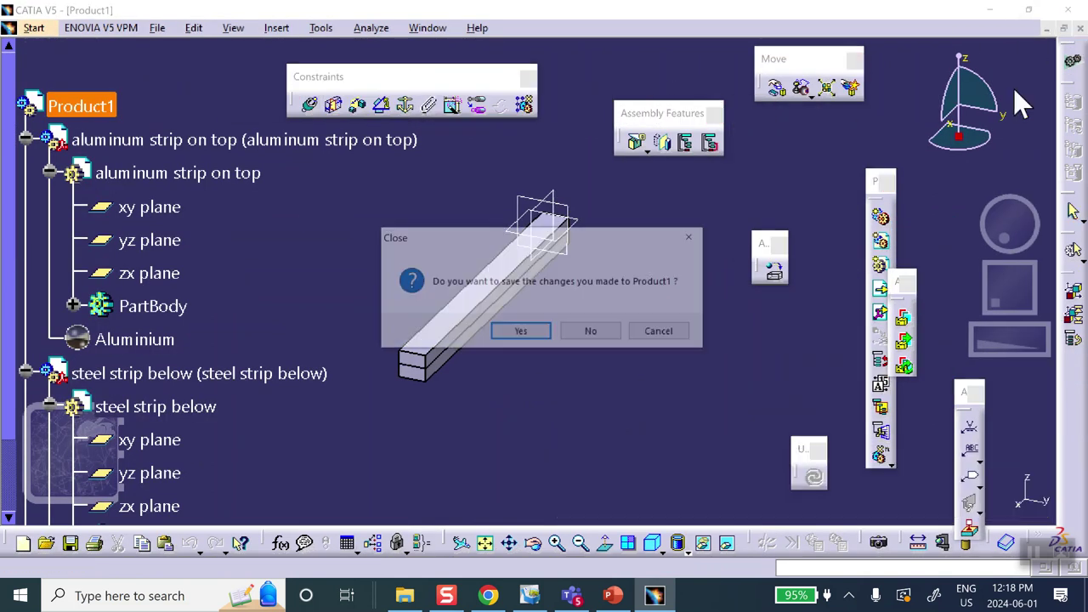
click(595, 333)
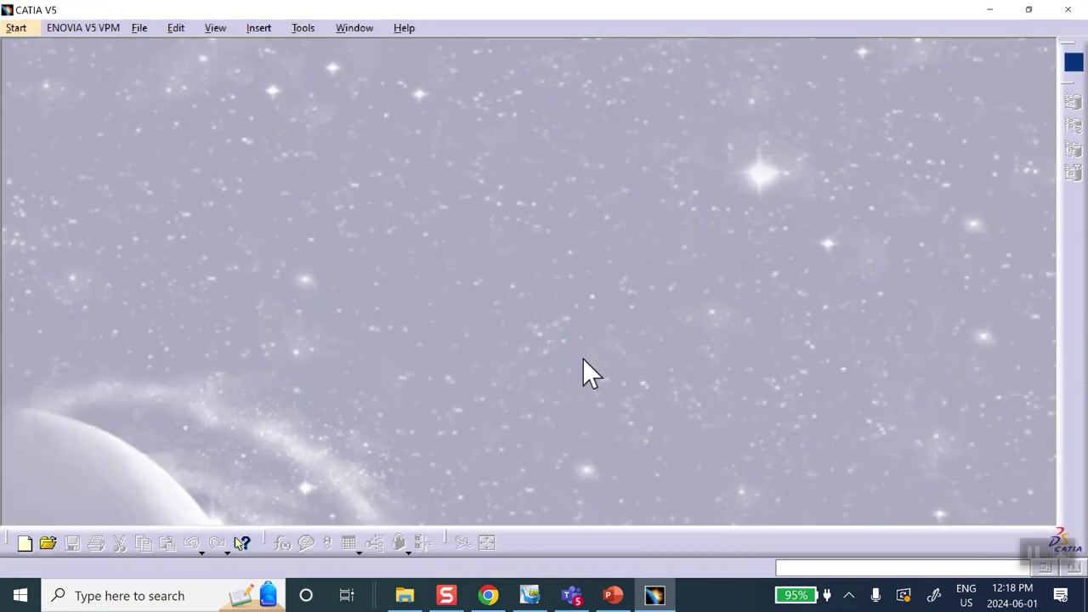
Switch to PowerPoint and review slides 4 to 9, including the Chapter 19 hybrid mesh problem, its dimensions and the tank sector model
click(612, 595)
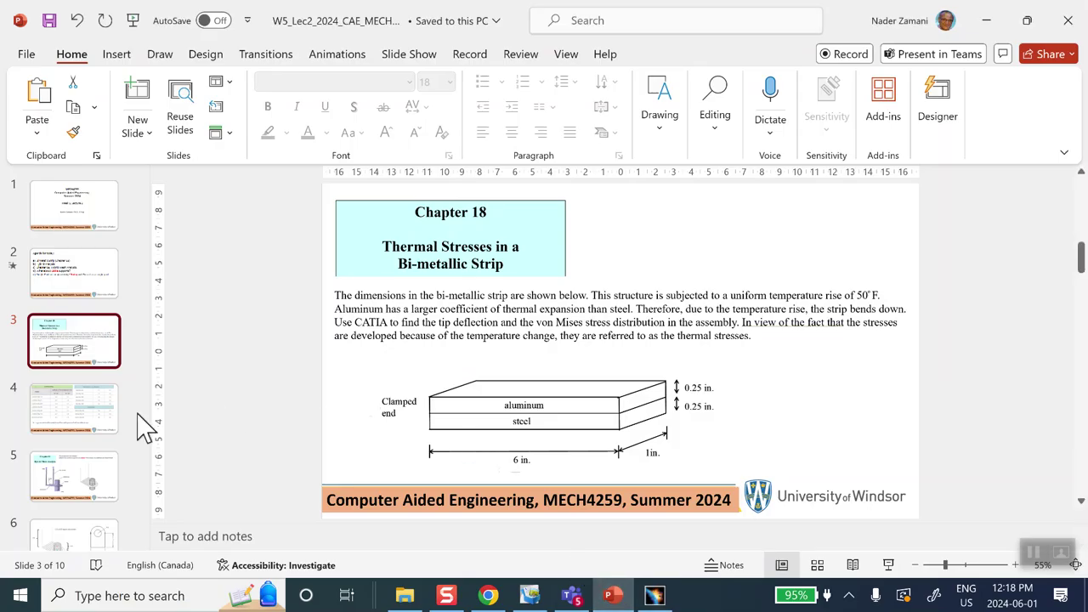
click(94, 421)
click(90, 491)
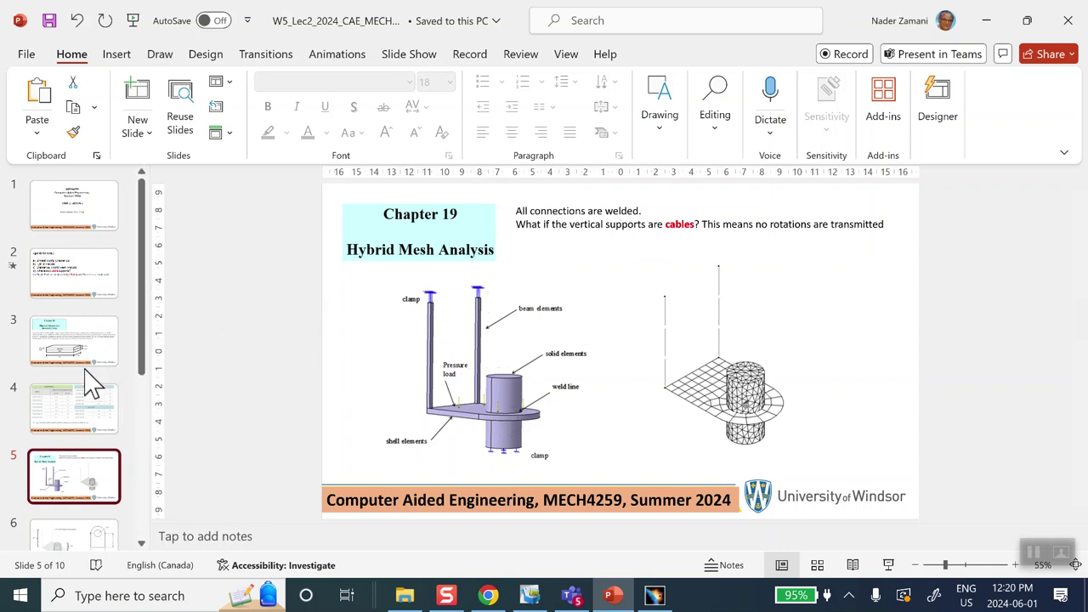
scroll(85, 416, down, 3)
scroll(92, 406, down, 2)
click(90, 409)
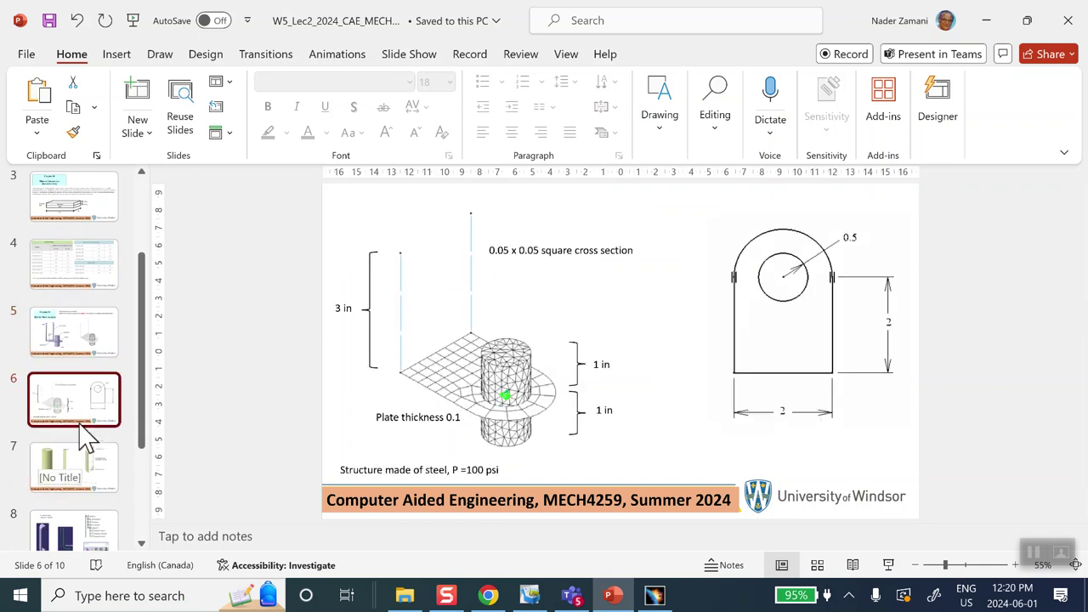
scroll(92, 338, down, 2)
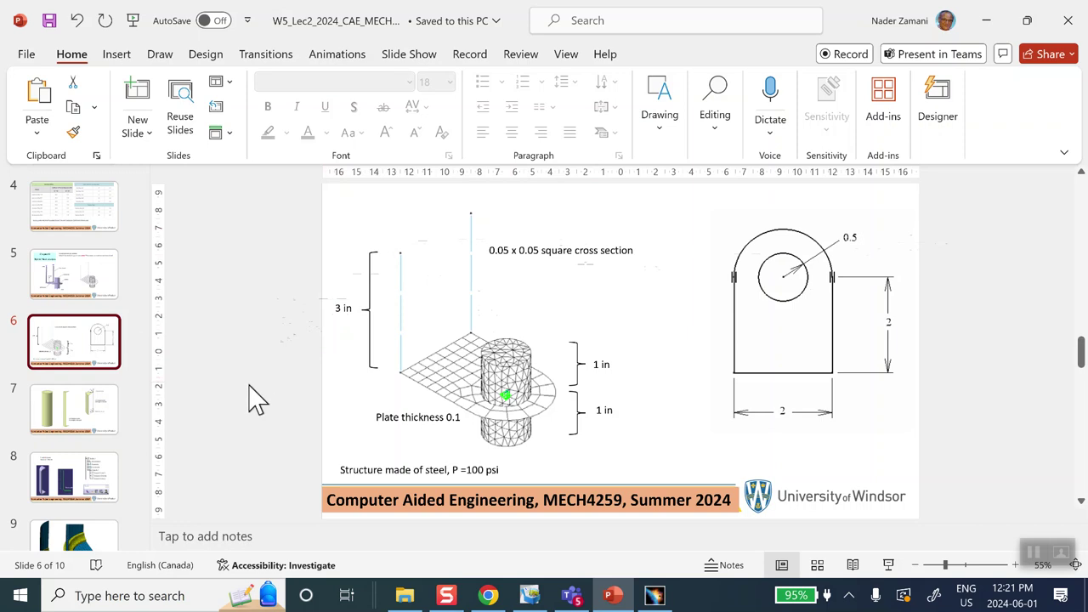
click(96, 422)
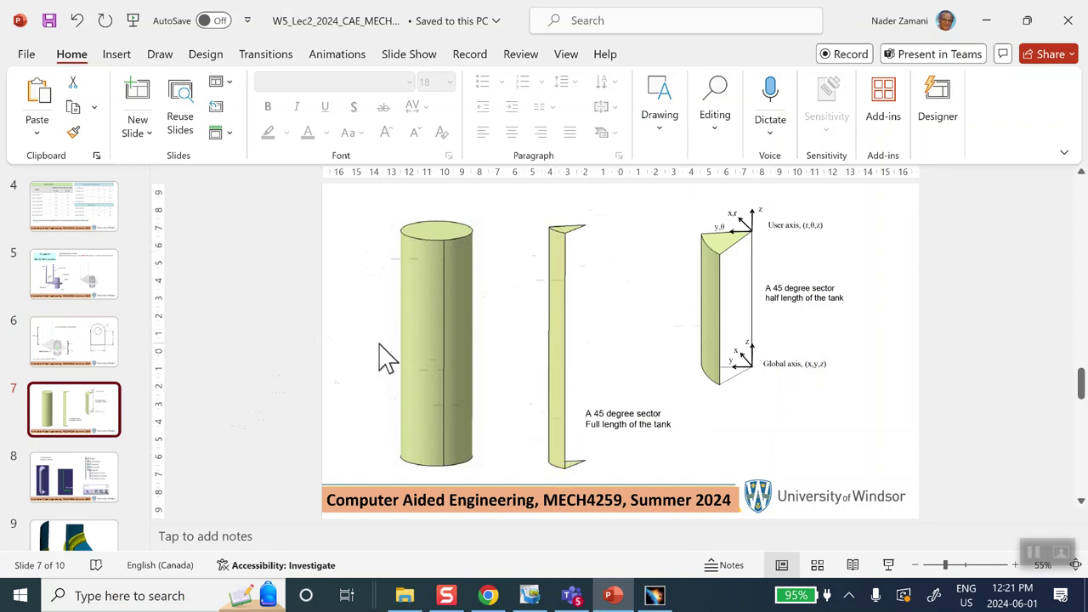
click(85, 472)
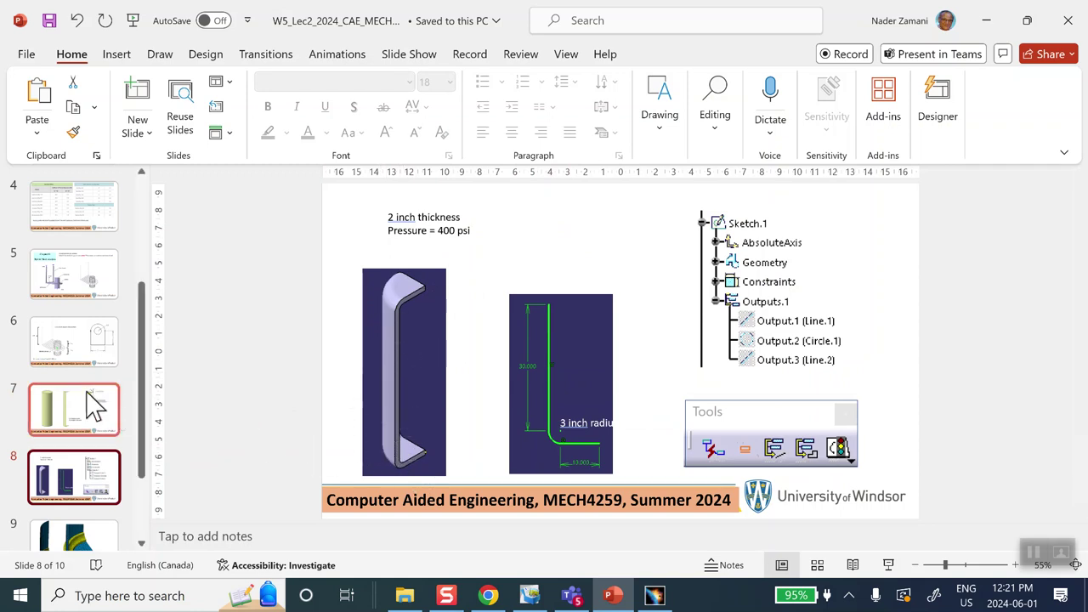
scroll(85, 398, down, 2)
click(81, 463)
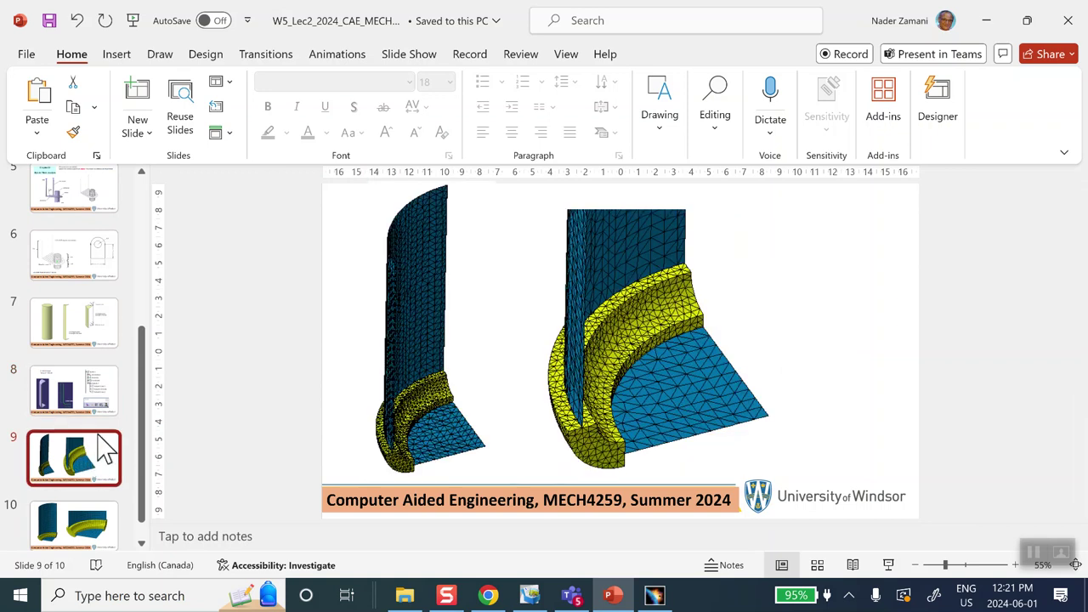
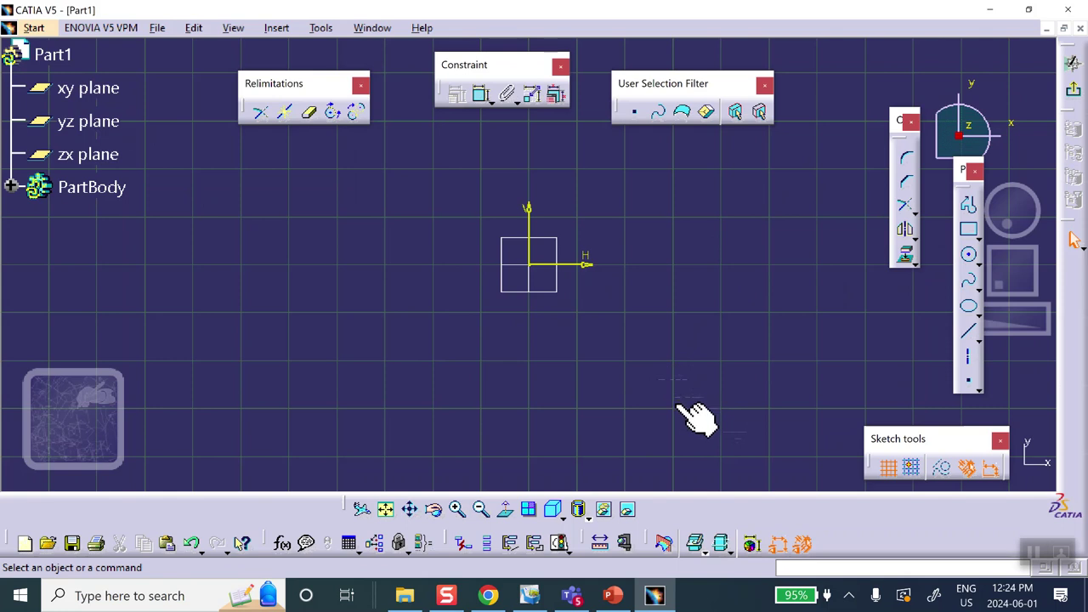
Check the plate dimensions on slide 6, return to CATIA, sketch a circle about 1.36 in in radius on the origin and dimension its radius
click(620, 587)
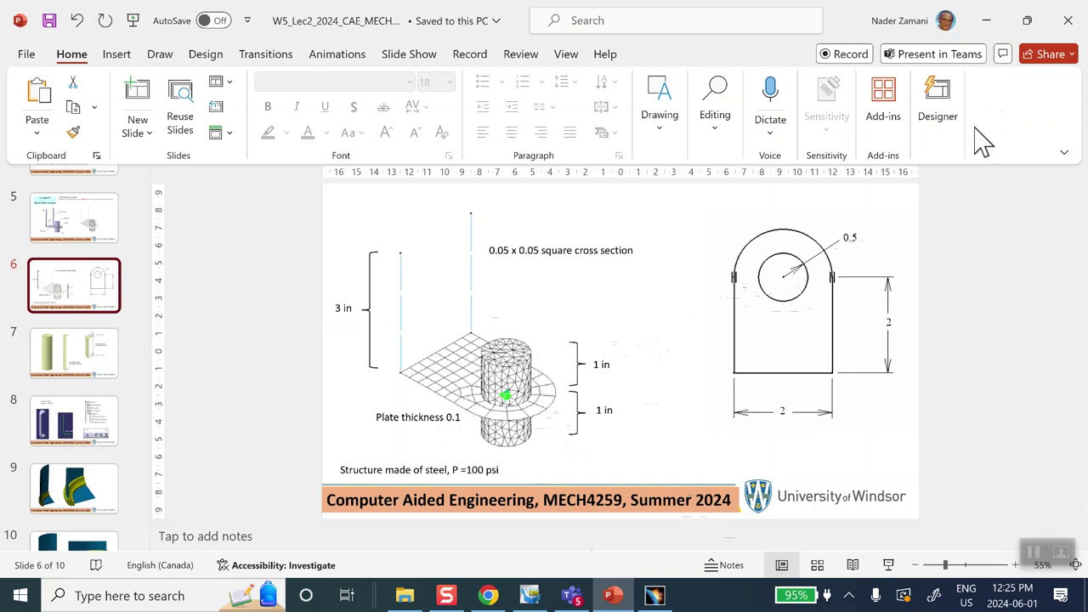
click(650, 597)
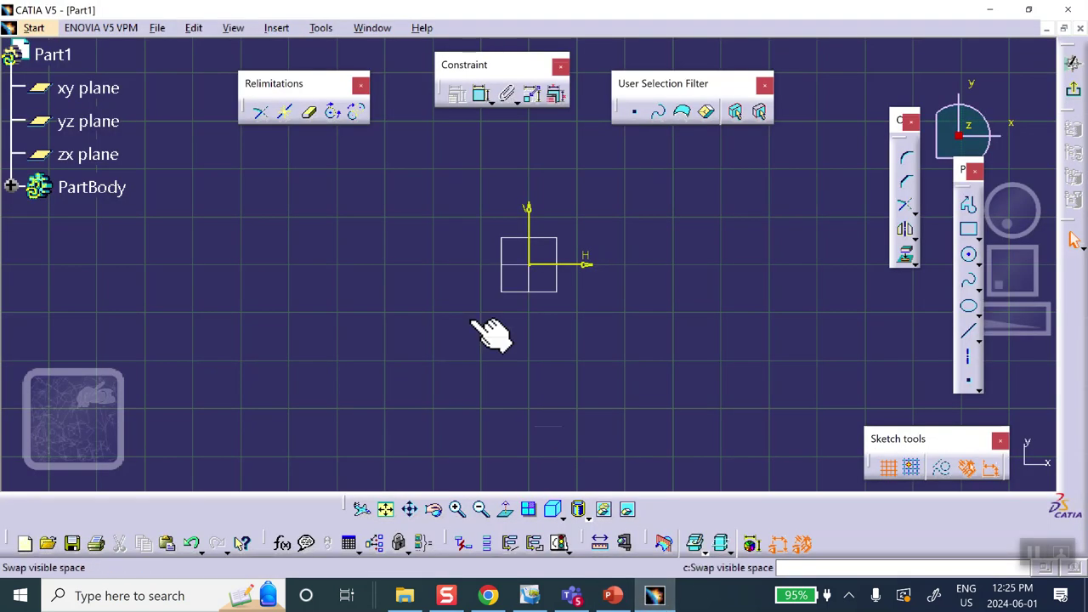
click(969, 256)
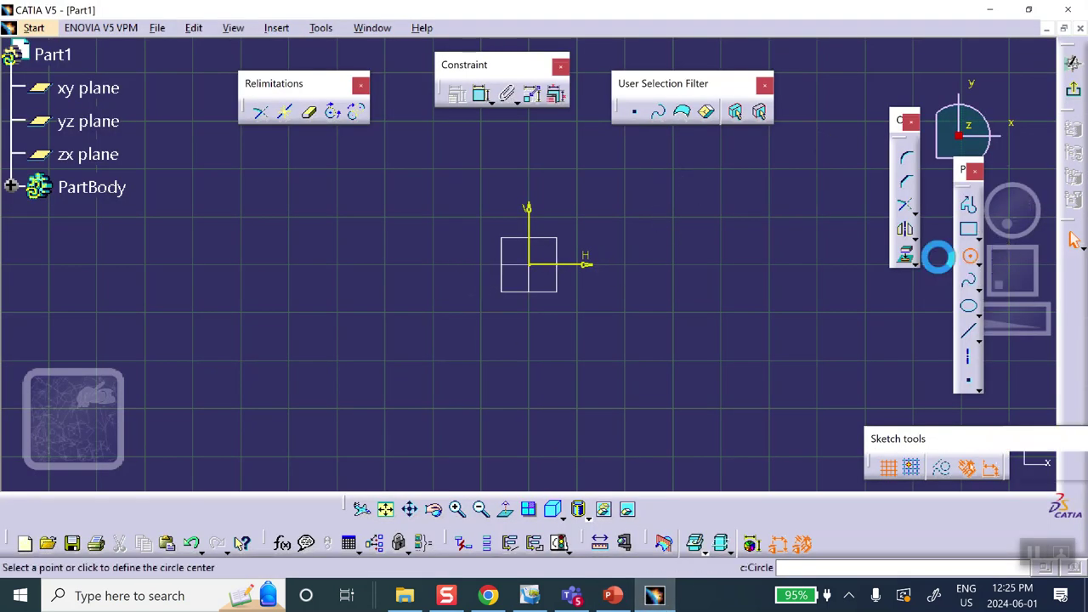
click(529, 264)
click(583, 302)
click(479, 94)
click(581, 223)
click(622, 208)
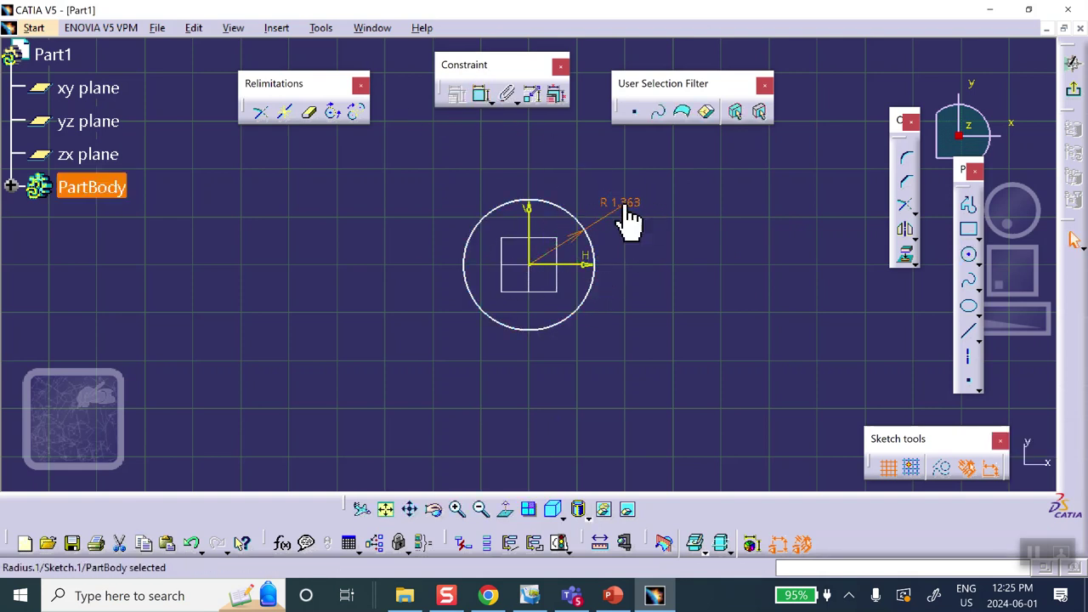
Set the circle's radius to 0.5 in and finish the sketch
double_click(627, 219)
key(BackSpace)
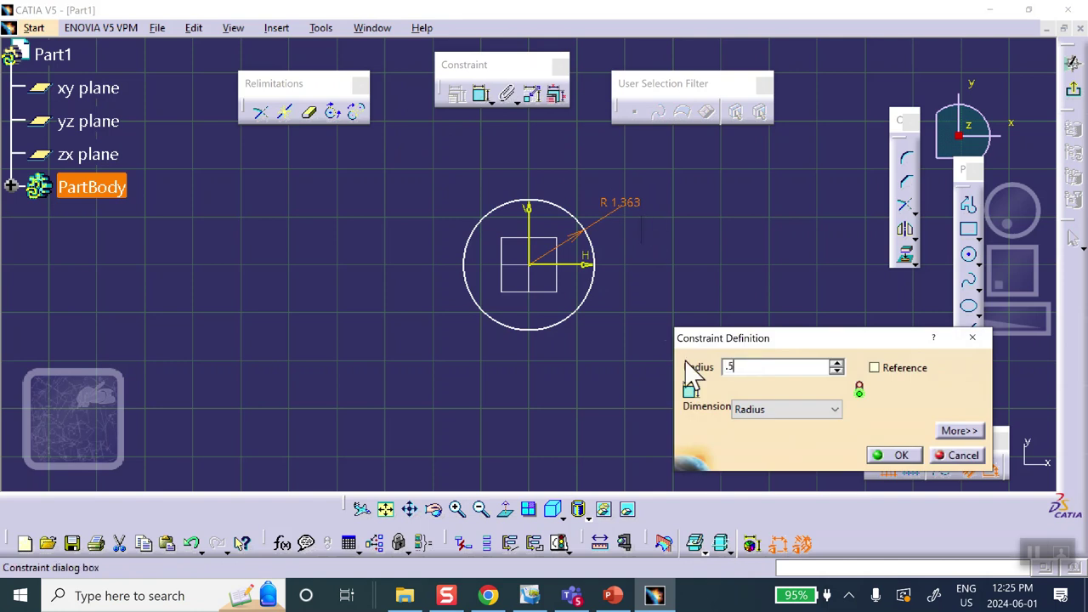
click(911, 456)
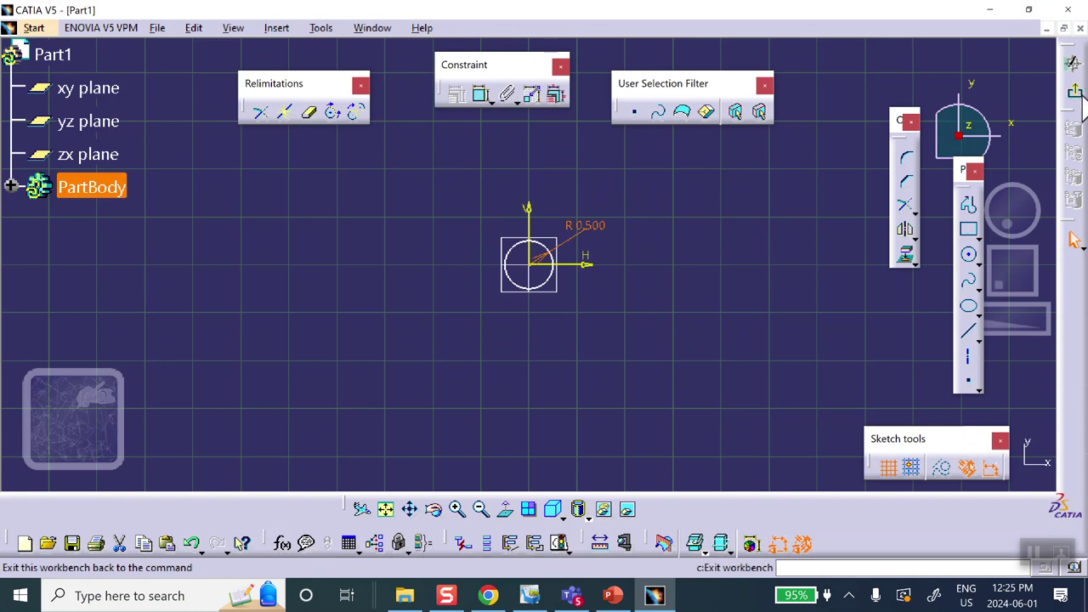
click(1076, 95)
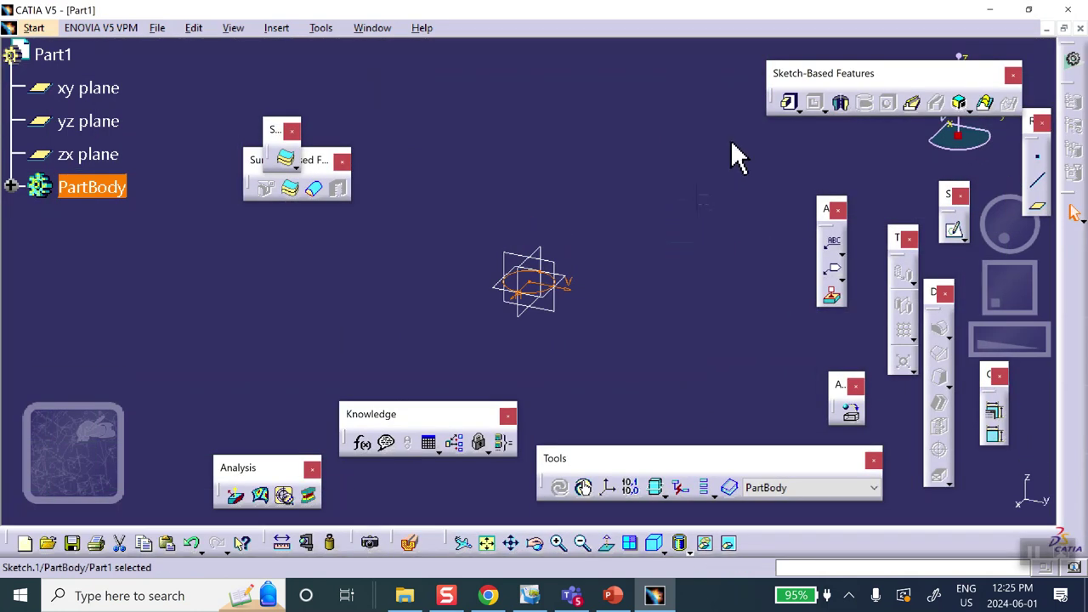
Pad the circle sketch 2 in upward into a solid cylinder
click(795, 104)
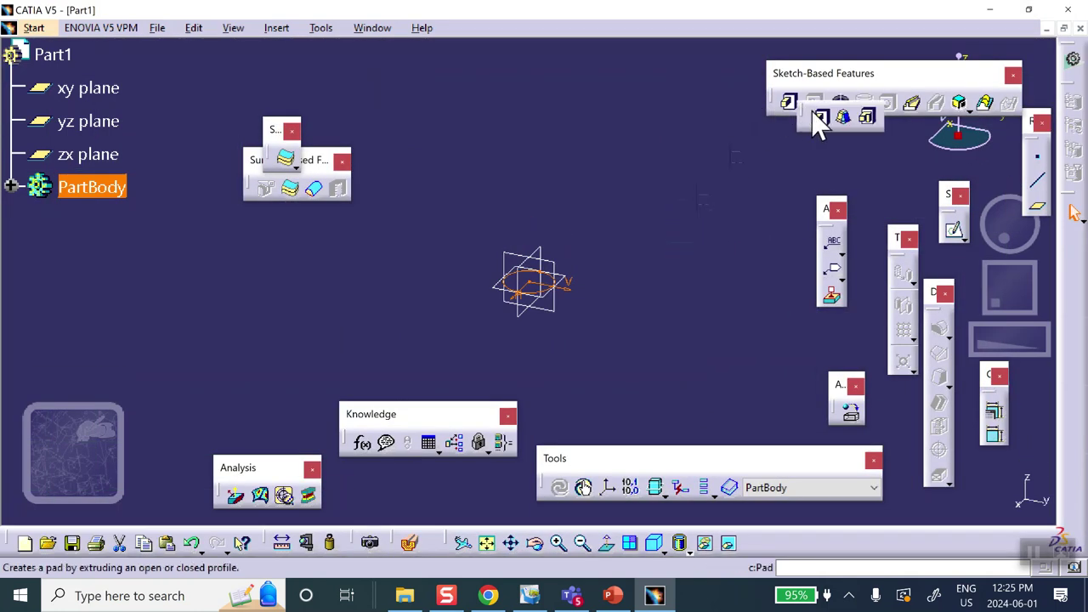
click(819, 119)
click(893, 220)
drag(893, 223, 729, 226)
text(2)
key(Return)
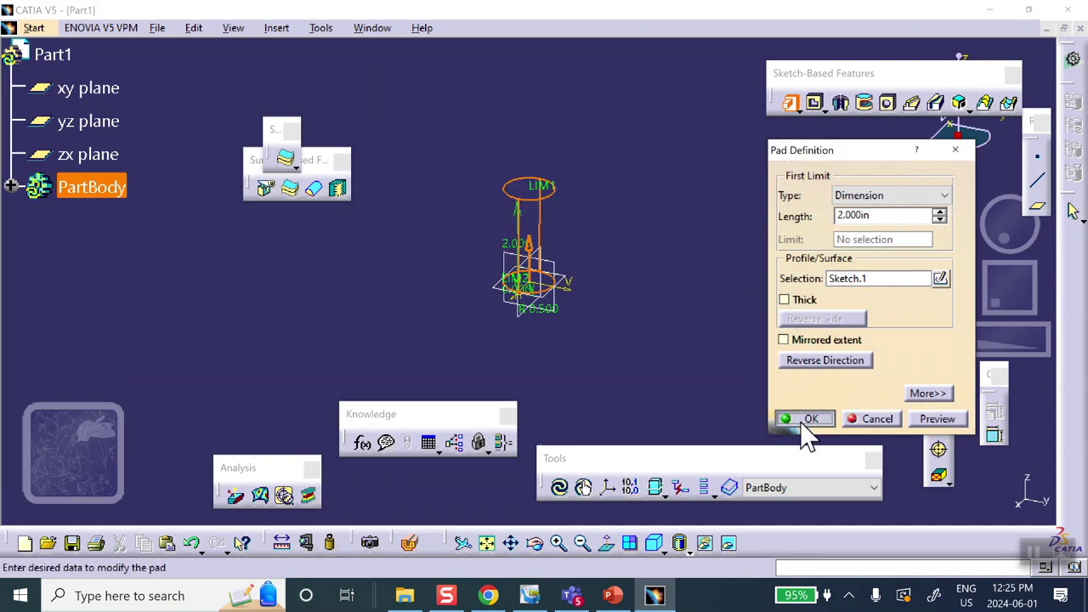
click(808, 420)
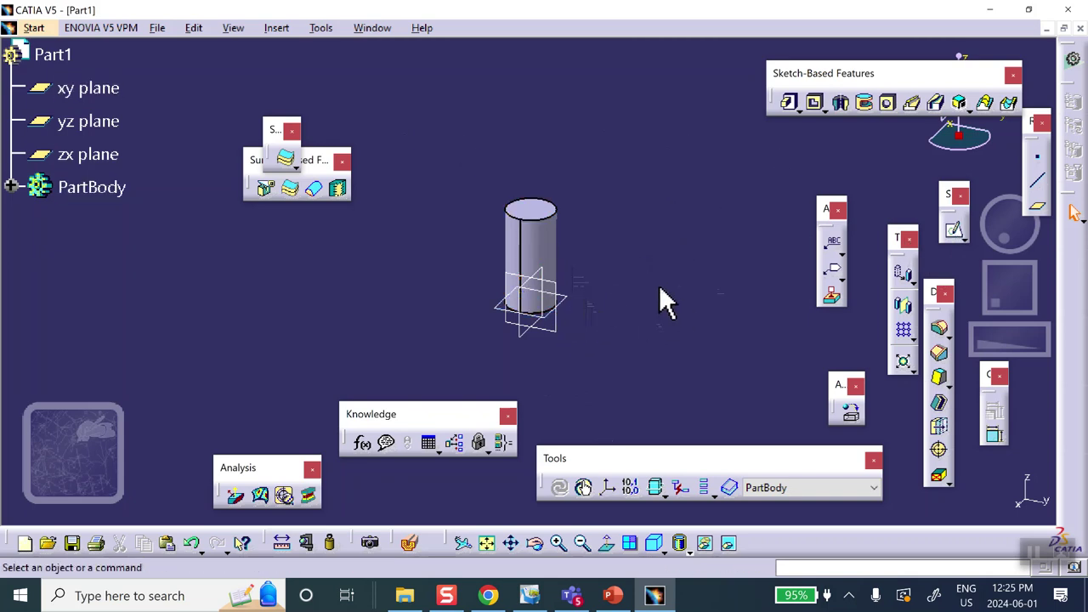
Create a reference plane offset 1 in from the xy plane, at the cylinder's mid-height
click(1037, 205)
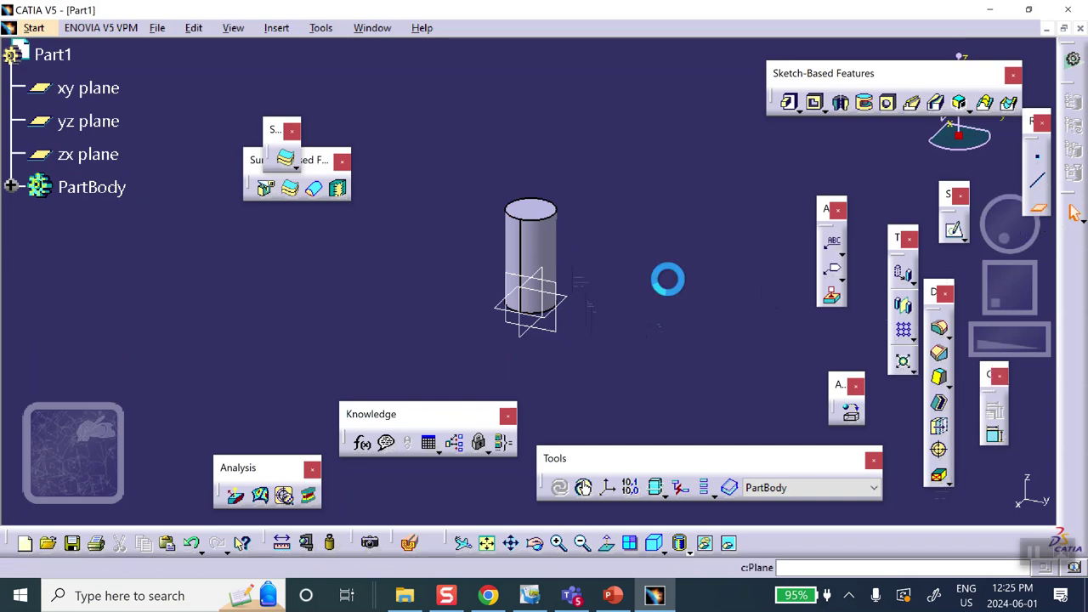
click(582, 308)
text(1)
click(775, 288)
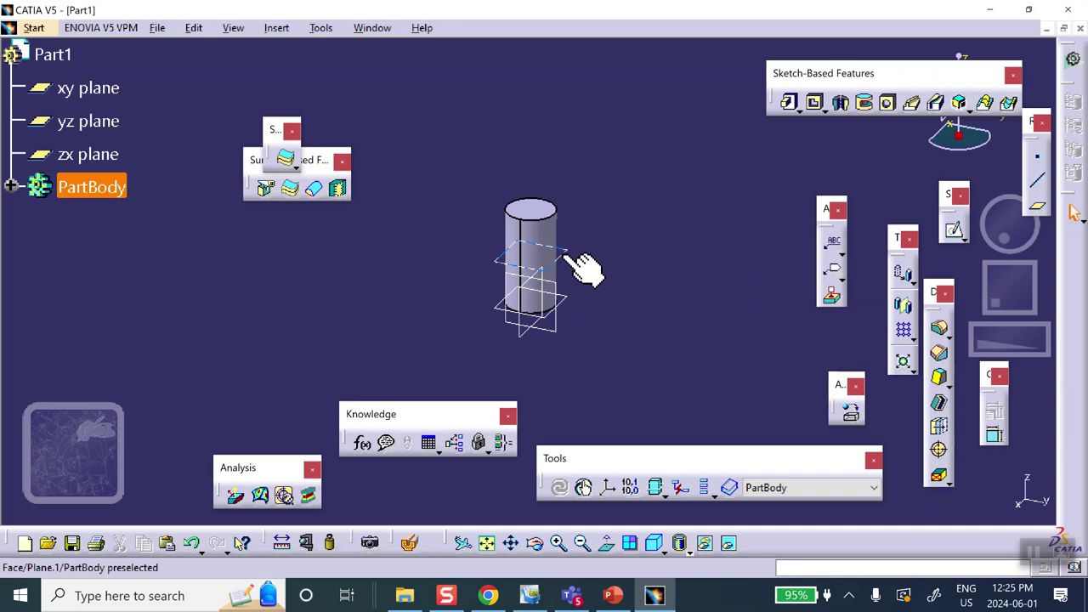
Check the plate dimensions on slide 6 in PowerPoint, return to CATIA, and project the cylinder's circular edge into a new sketch on the offset plane
click(614, 597)
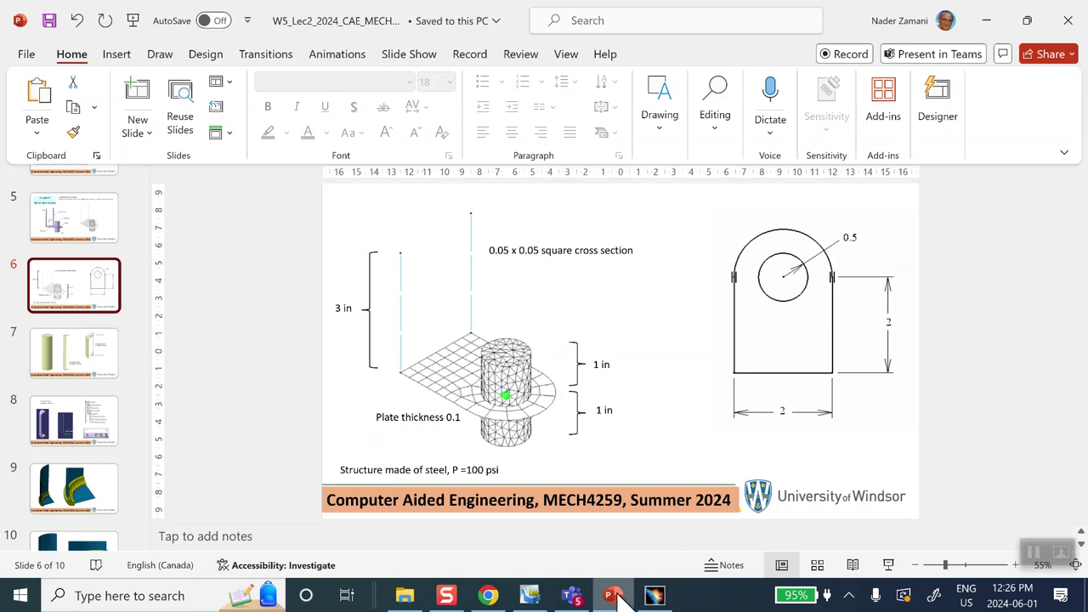
click(654, 595)
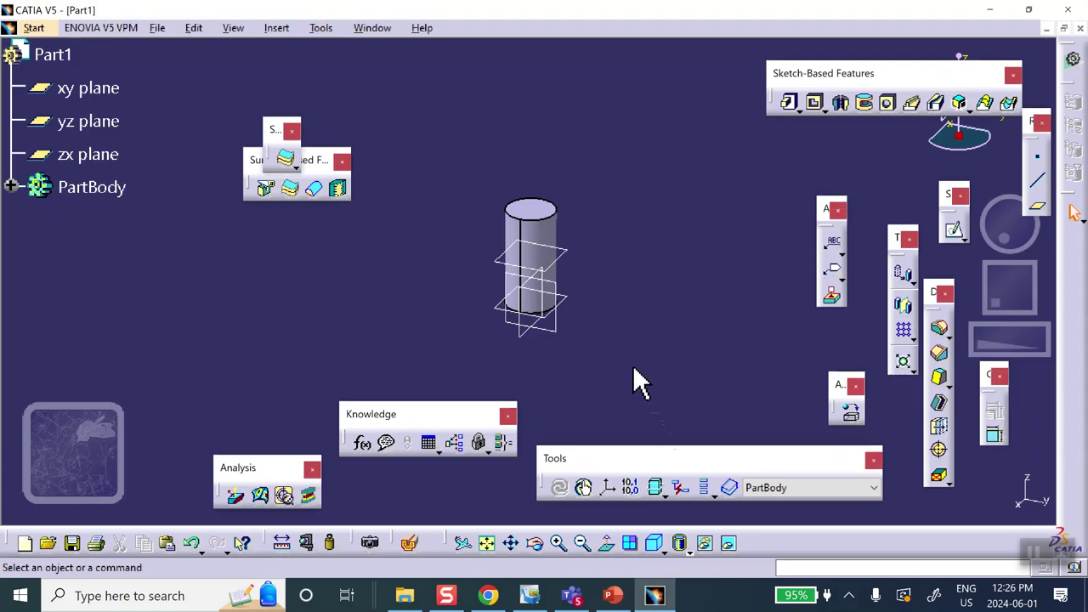
click(575, 264)
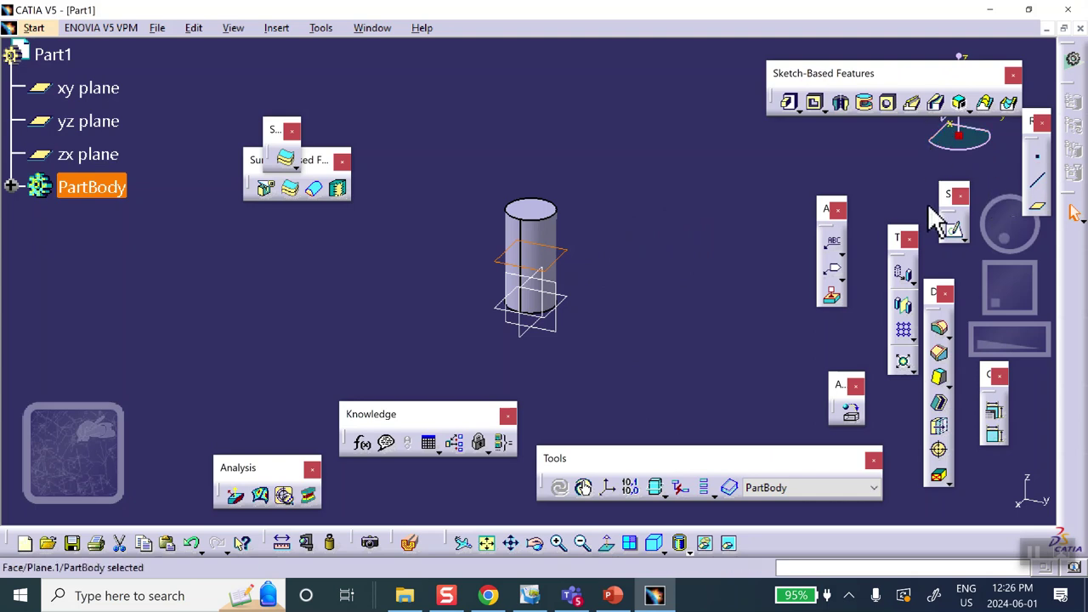
click(954, 229)
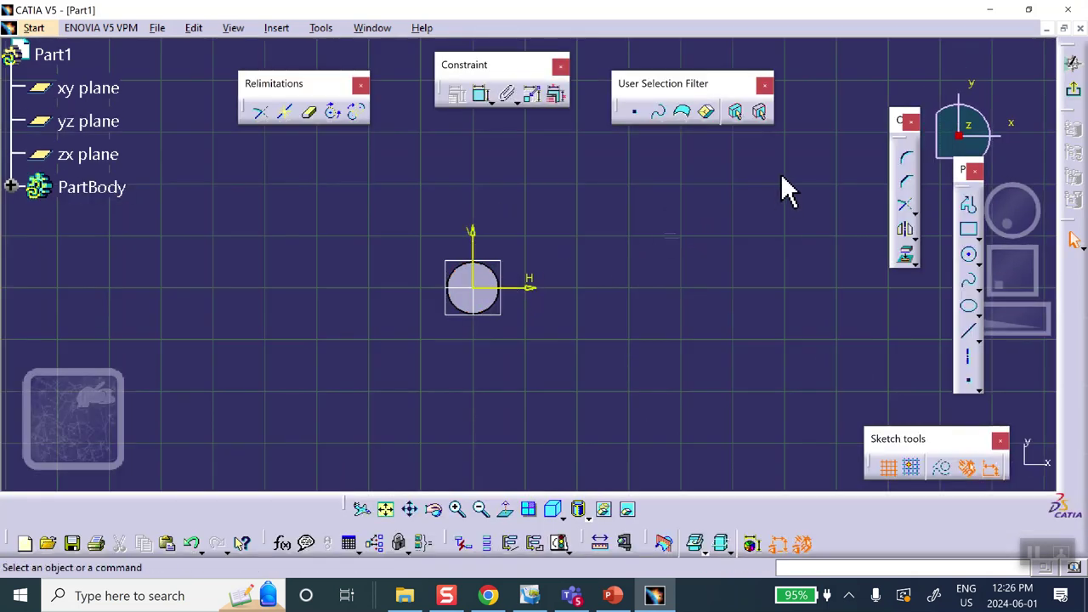
click(908, 258)
click(470, 270)
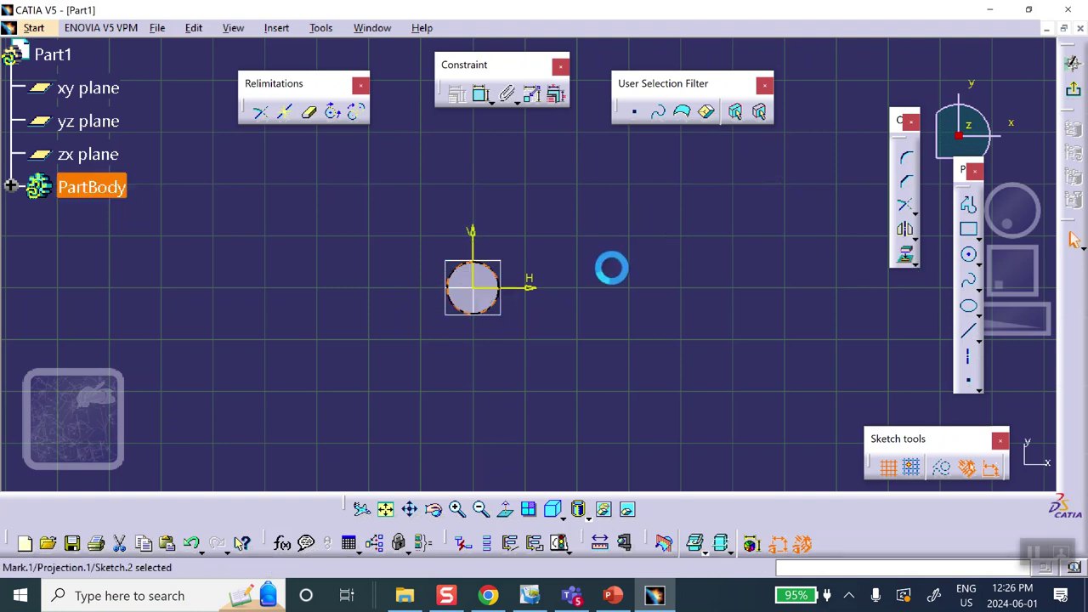
Sketch a U-shaped plate profile around the circle, with a vertical end, horizontal sides about 2.56 in long and a tangent arc joining them
middle_drag(603, 301, 764, 299)
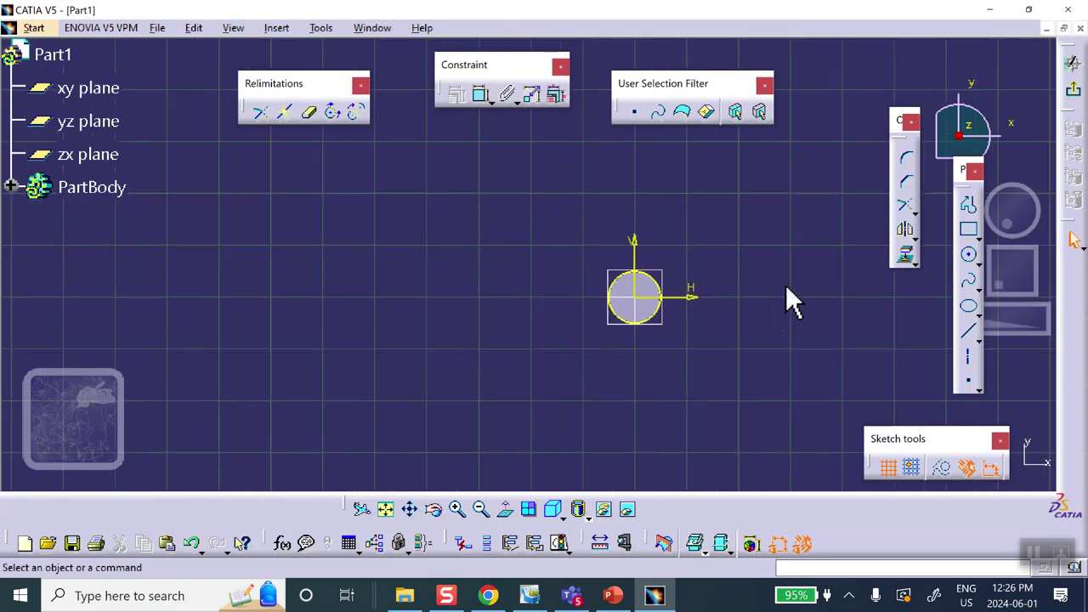
click(974, 212)
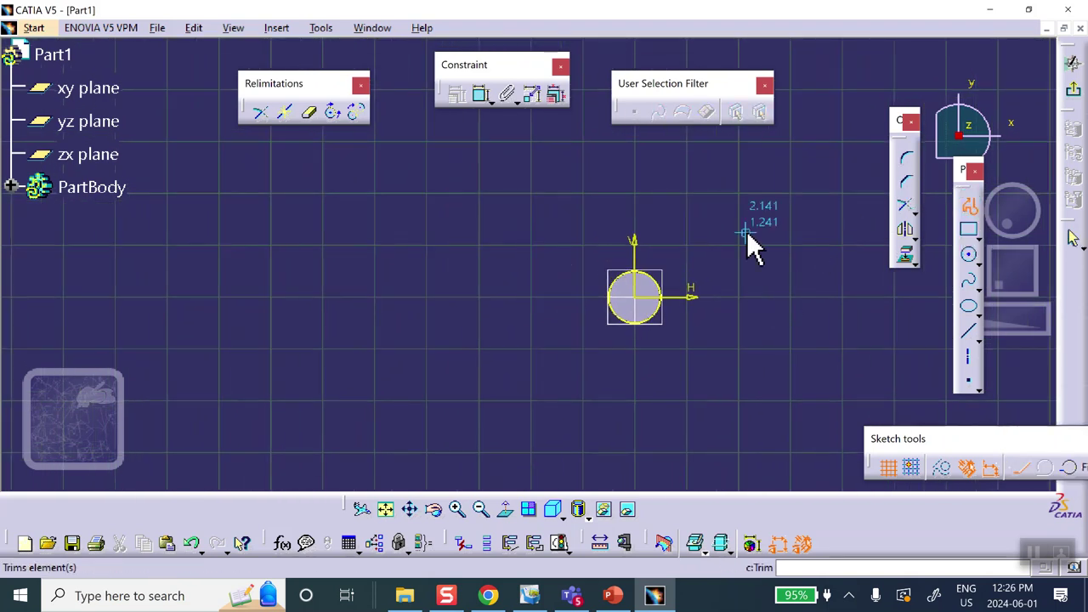
click(502, 350)
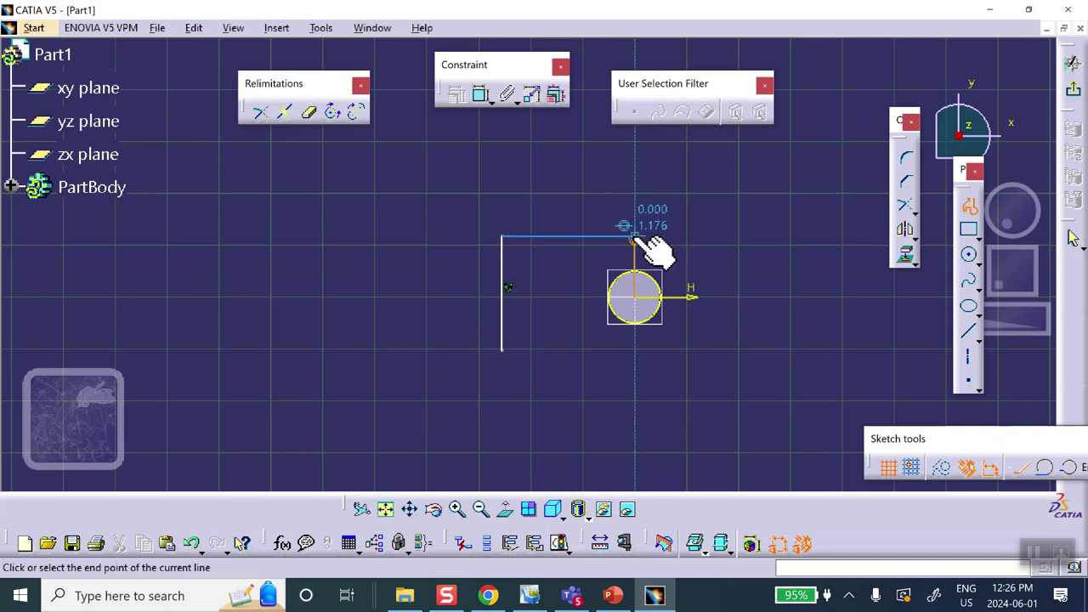
click(635, 236)
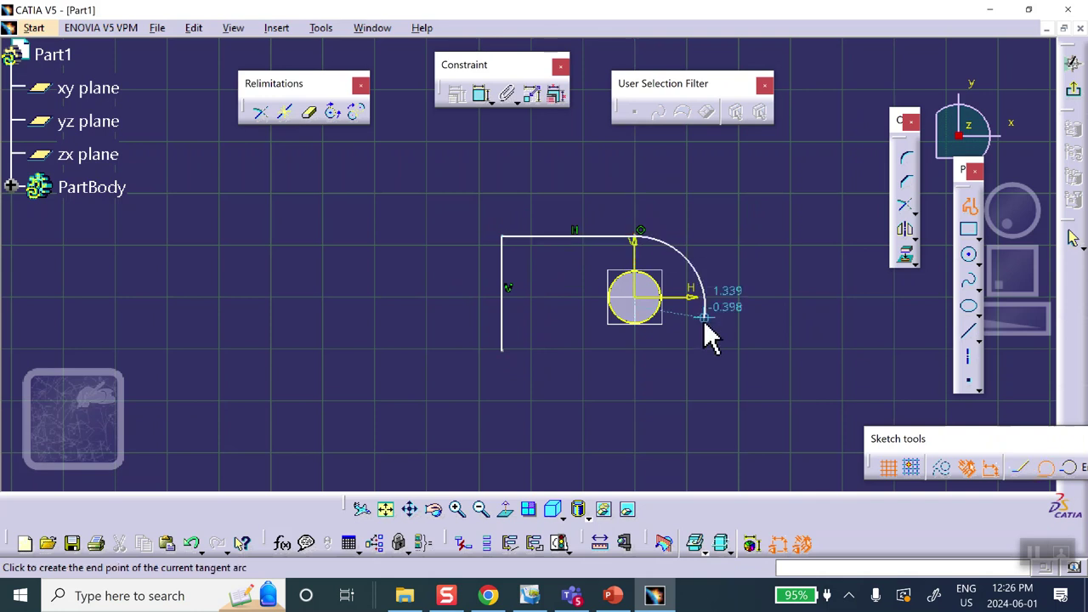
click(636, 372)
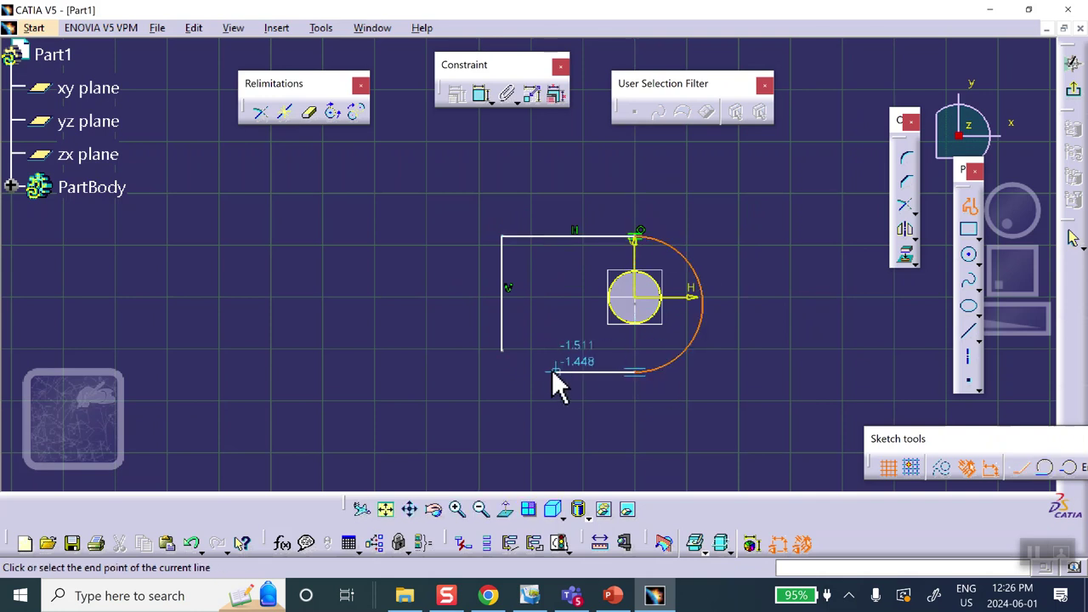
click(503, 371)
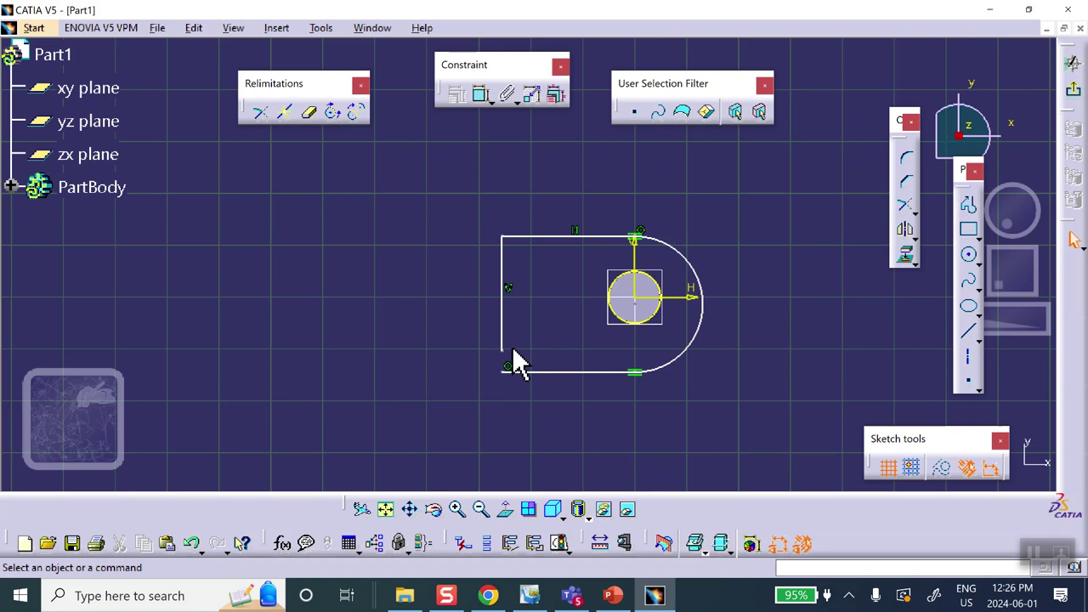
Close the gap at the profile's lower corner with a coincidence constraint between the two open endpoints
click(510, 366)
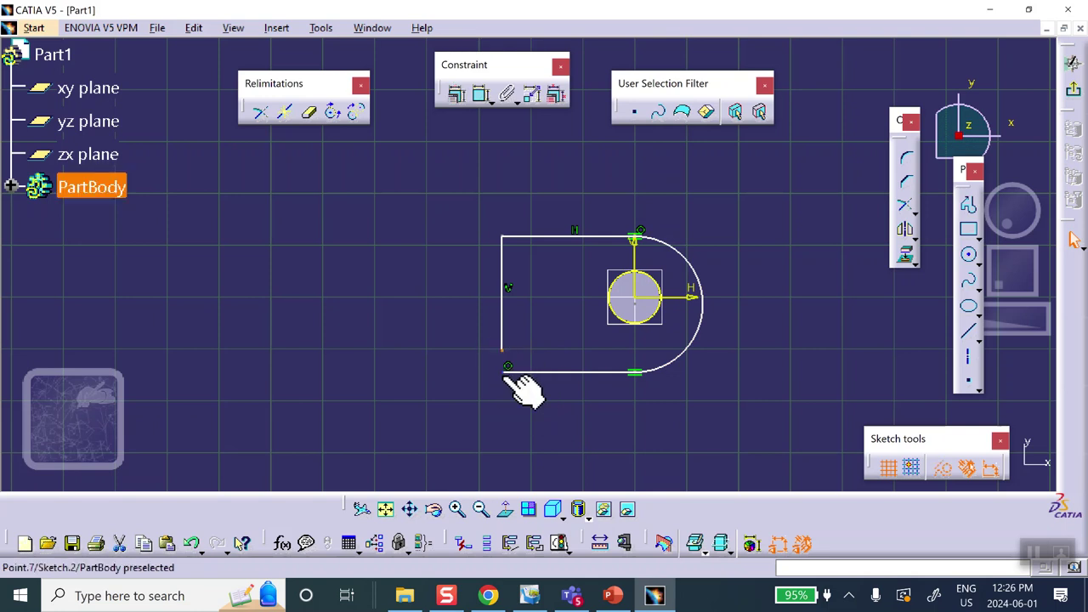
ctrl+click(508, 369)
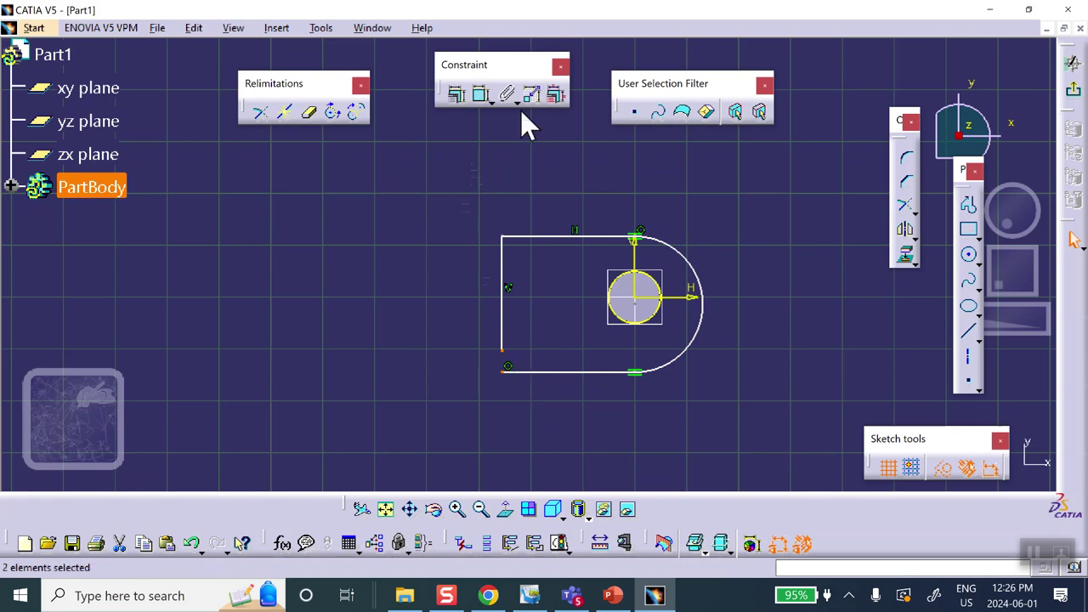
click(448, 93)
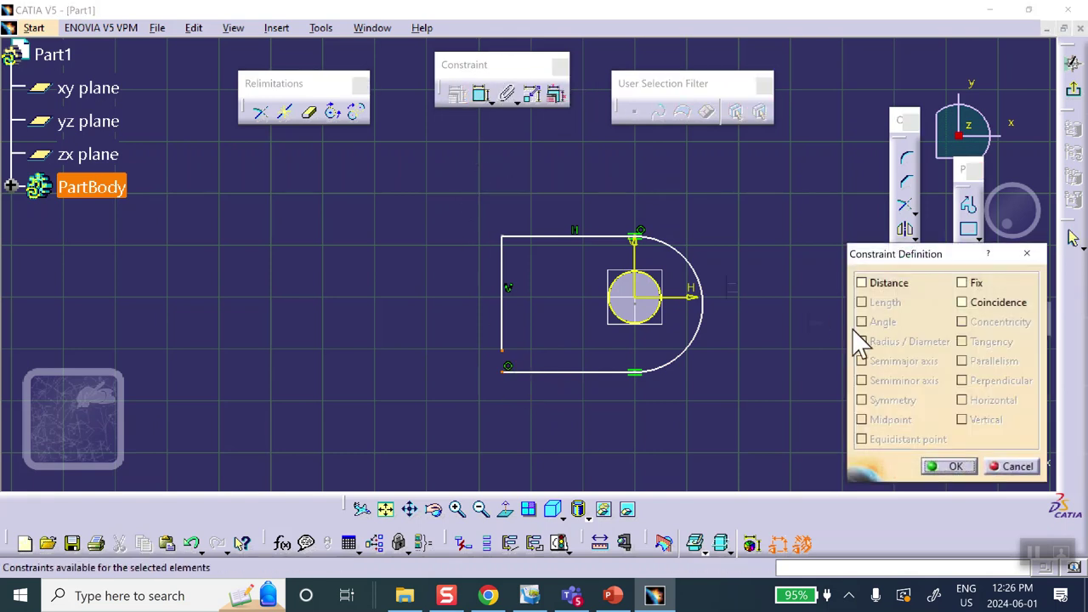
click(964, 306)
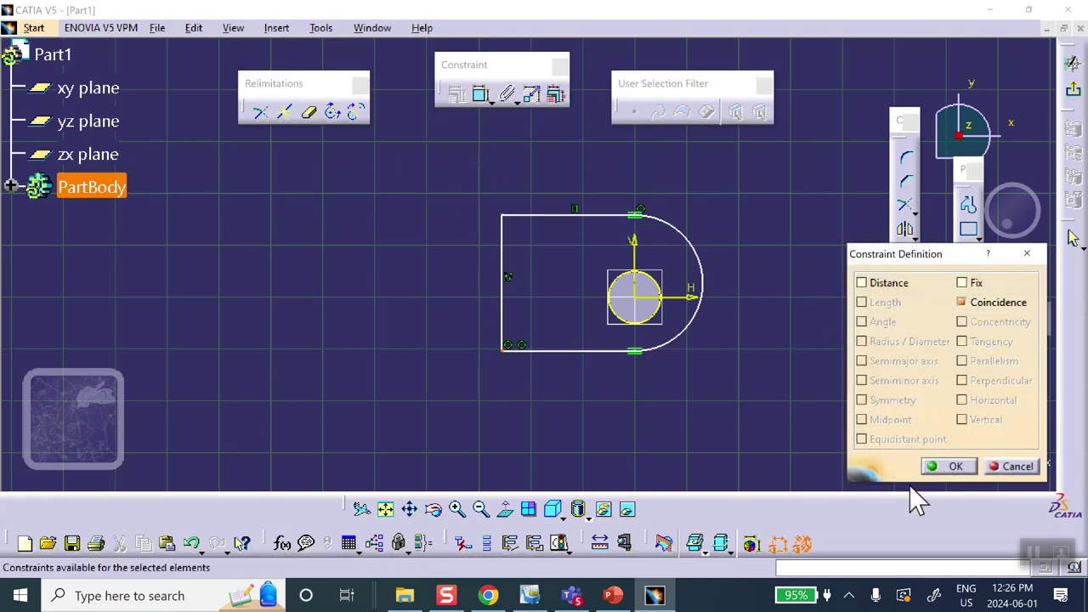
click(952, 468)
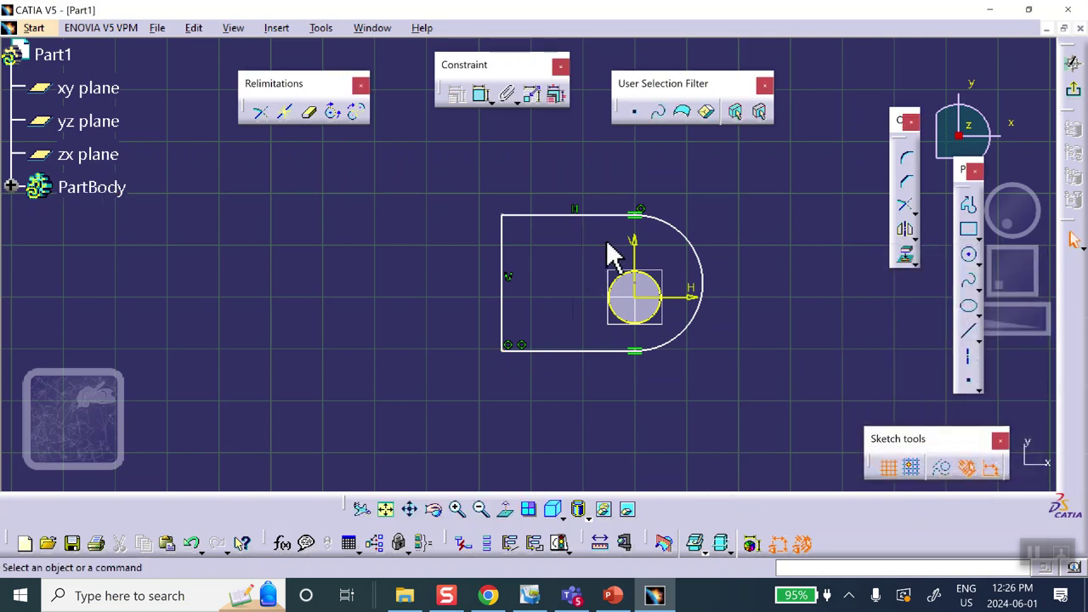
Constrain the two horizontal sides of the profile to be symmetric about the sketch's H axis
click(600, 216)
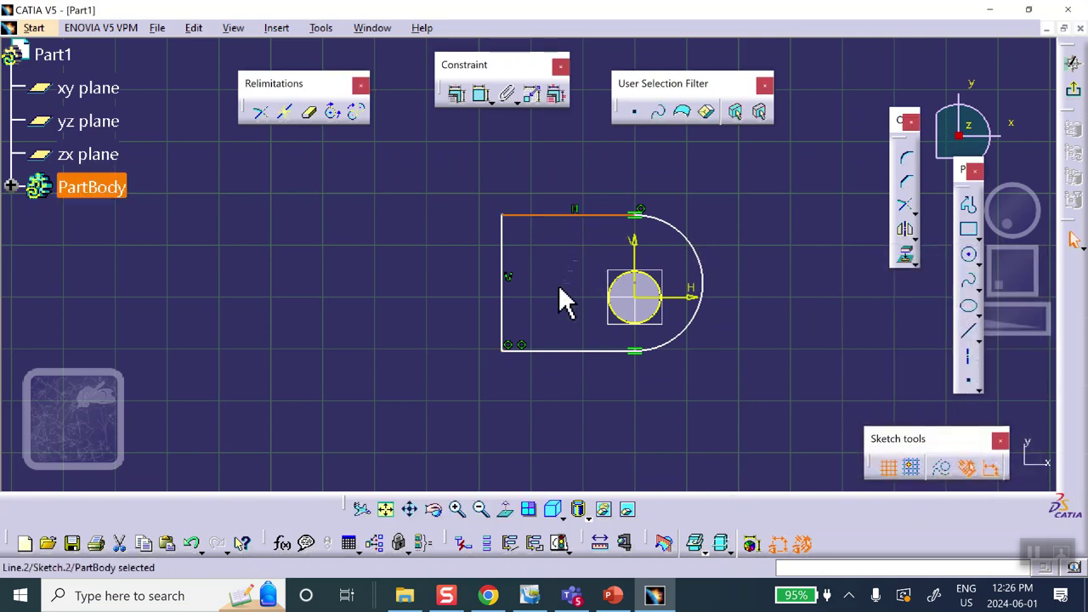
ctrl+click(568, 349)
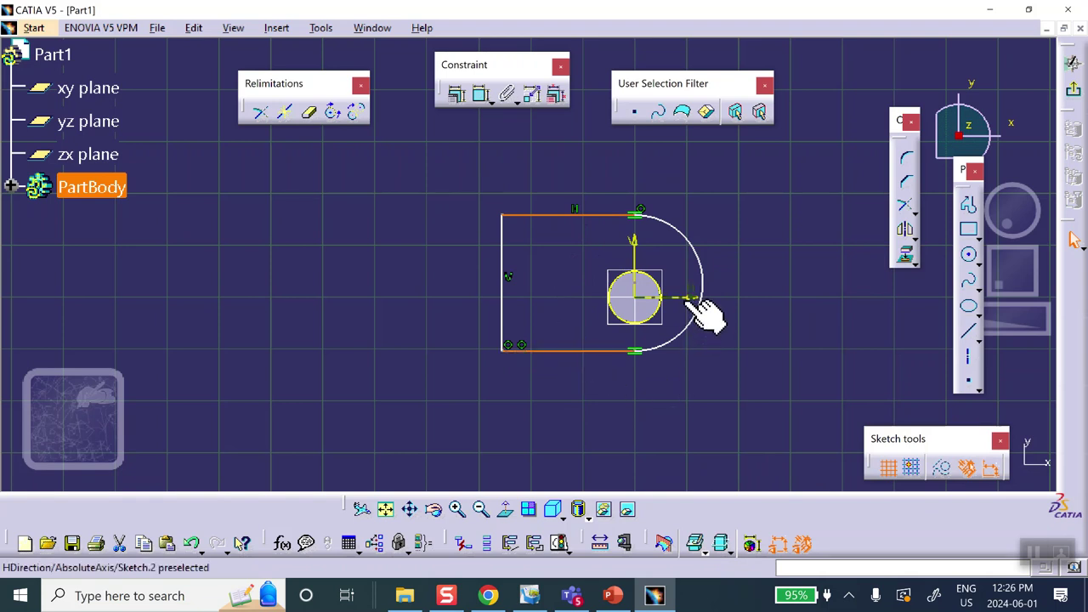
click(456, 95)
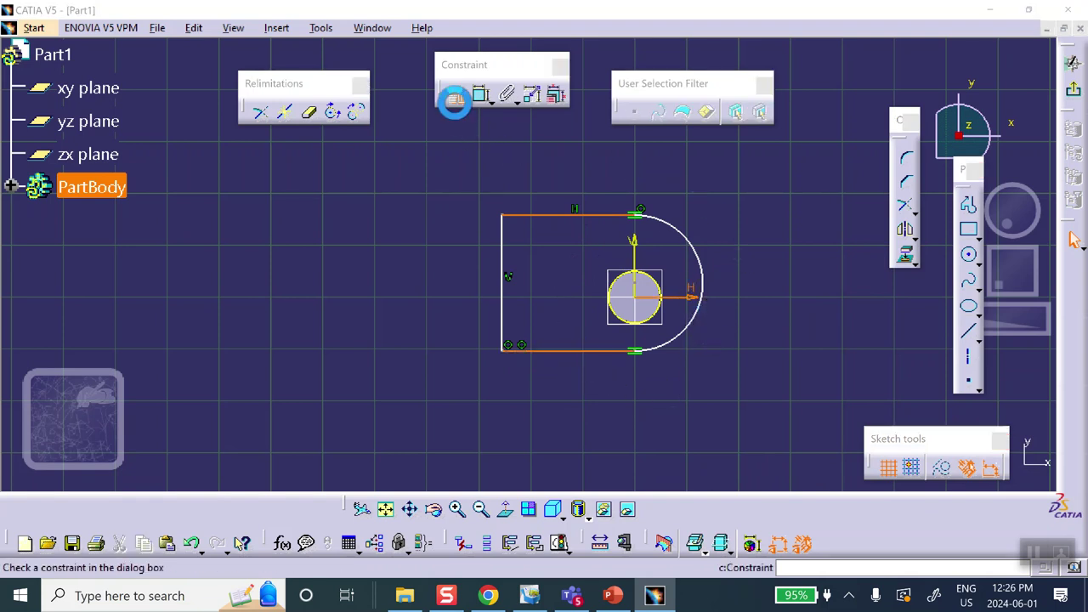
click(861, 400)
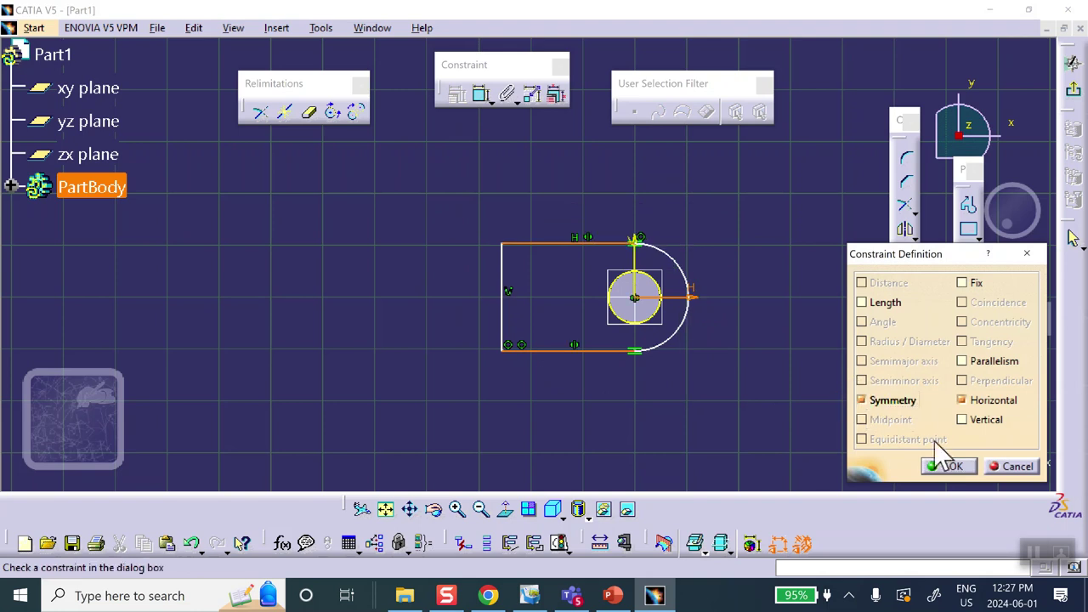
click(956, 467)
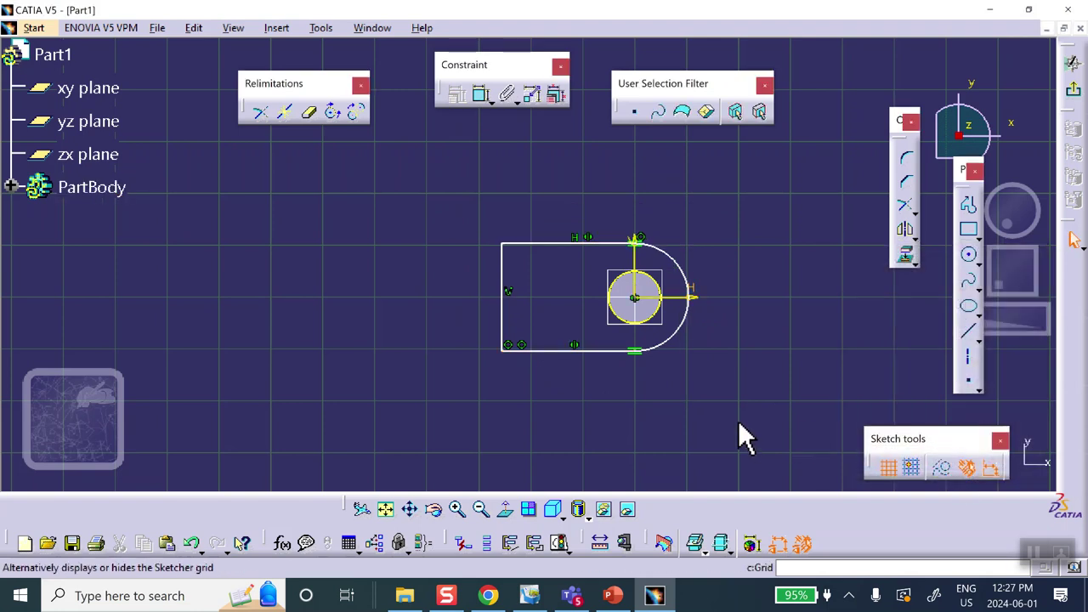
Dimension the upper horizontal side of the plate profile and set its length to 2 in
click(480, 96)
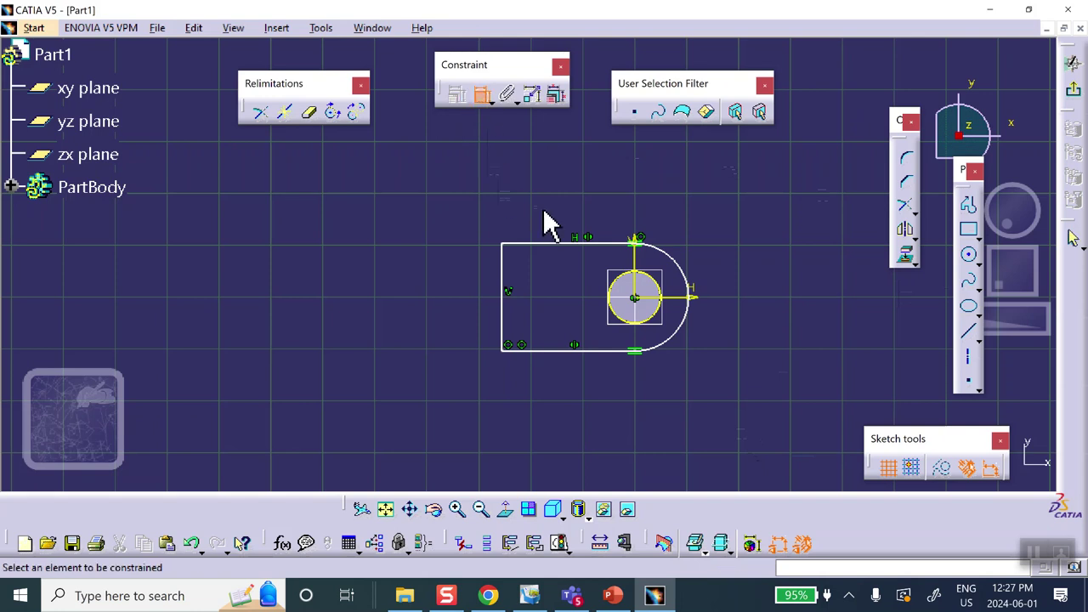
click(545, 249)
click(549, 178)
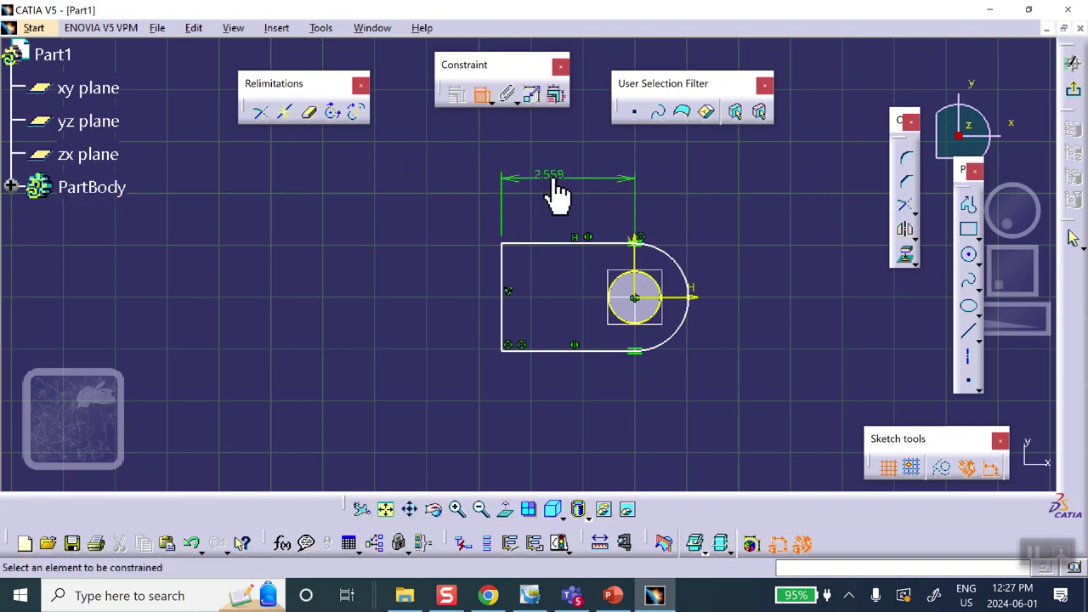
double_click(559, 192)
text(2)
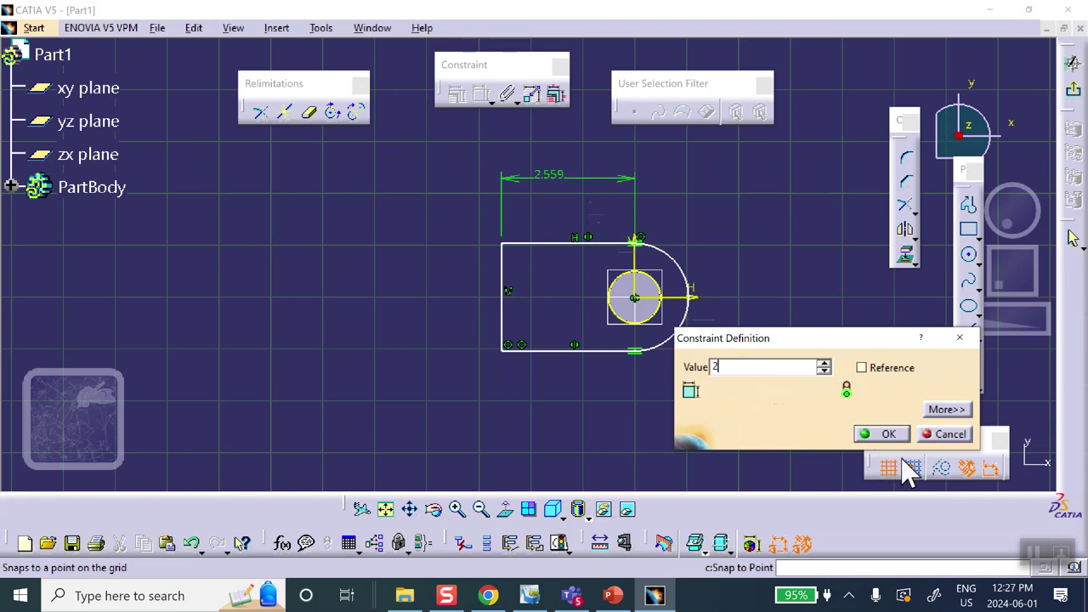
click(904, 434)
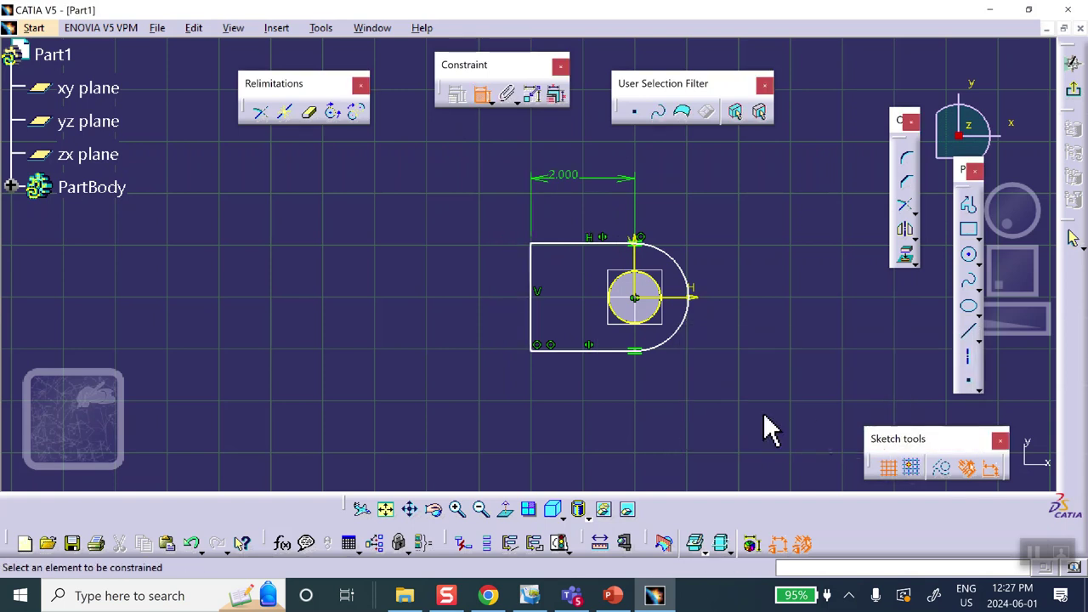
Dimension the plate profile's vertical end, set its length to 2 in, and exit the sketch
click(539, 294)
click(481, 297)
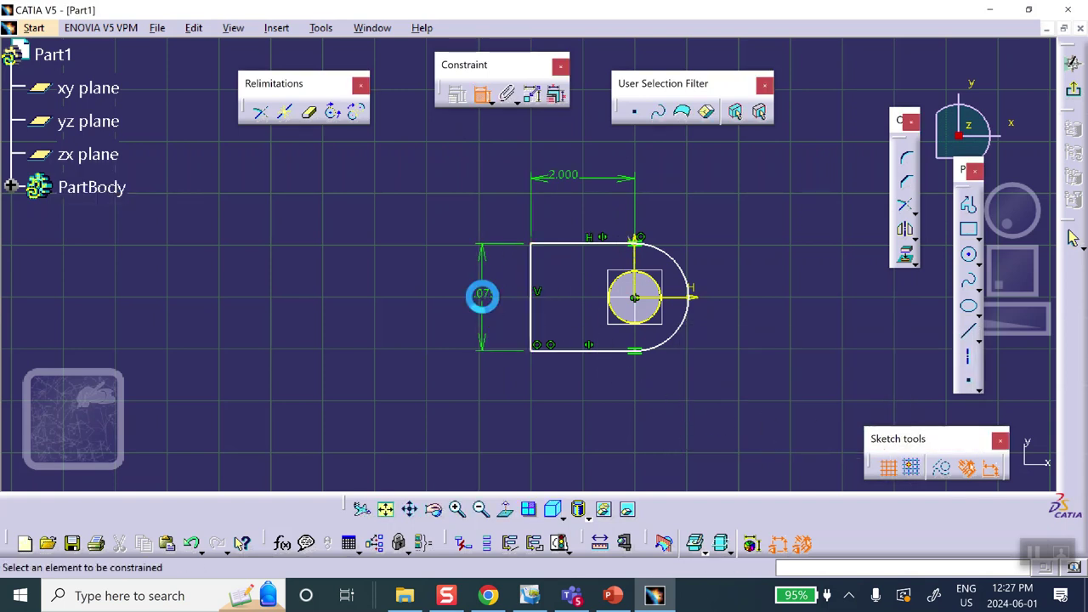
double_click(489, 297)
text(2)
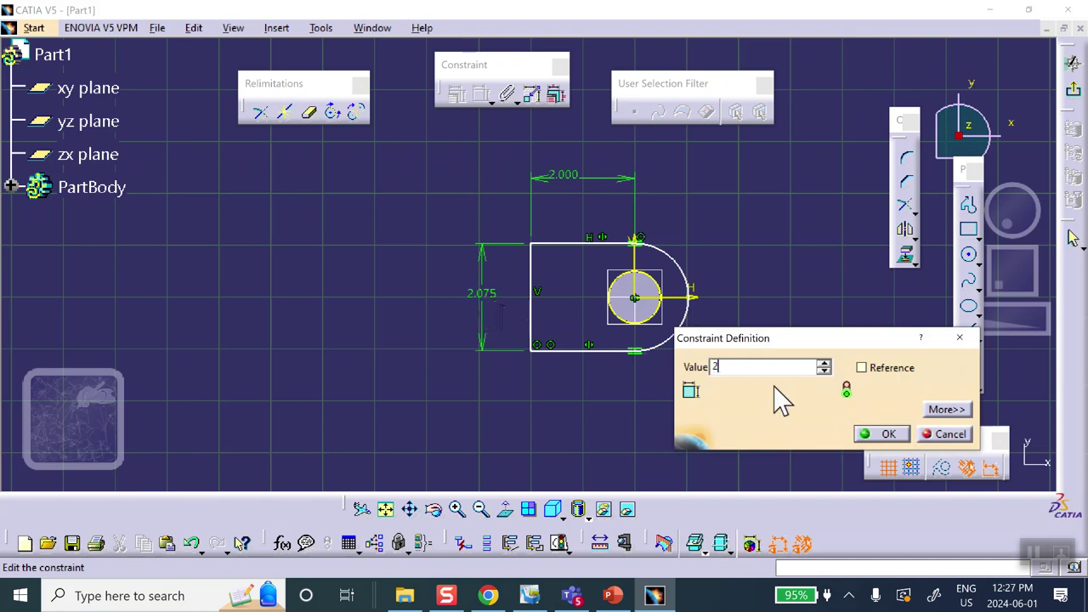
click(891, 436)
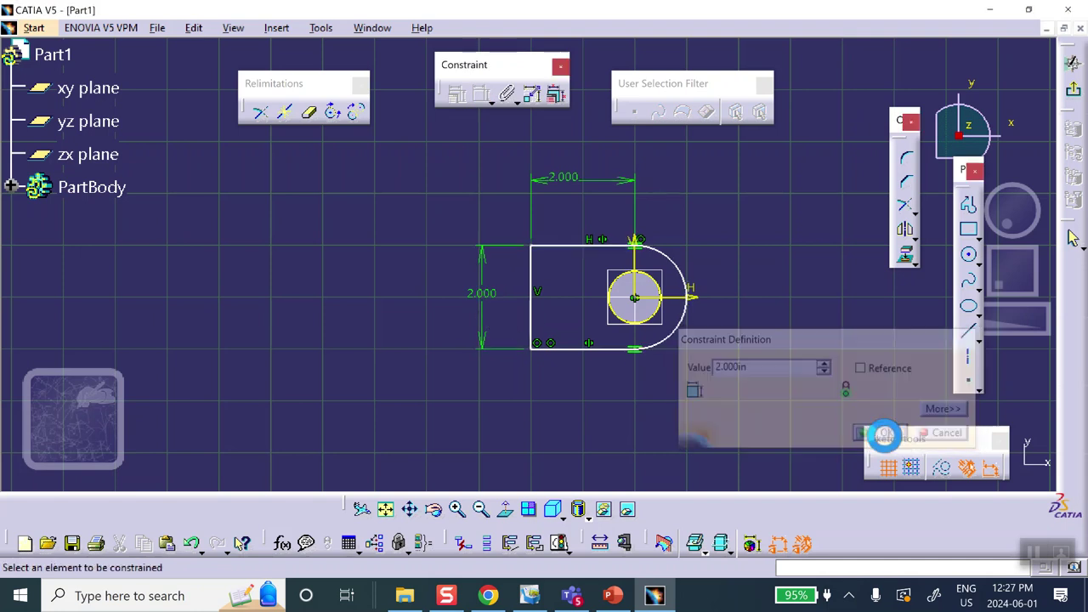
click(1074, 89)
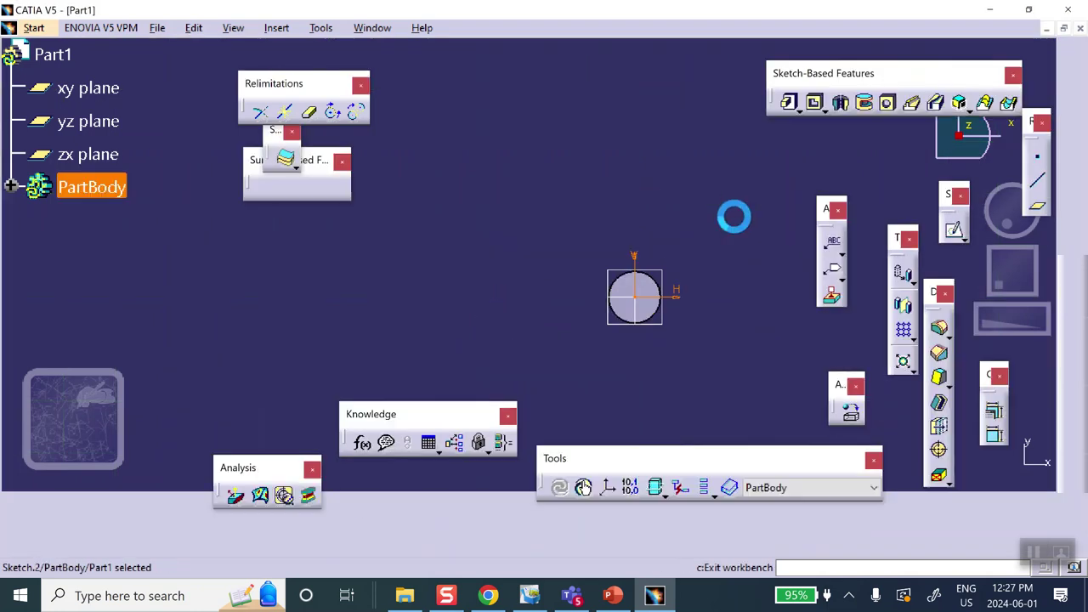
click(508, 330)
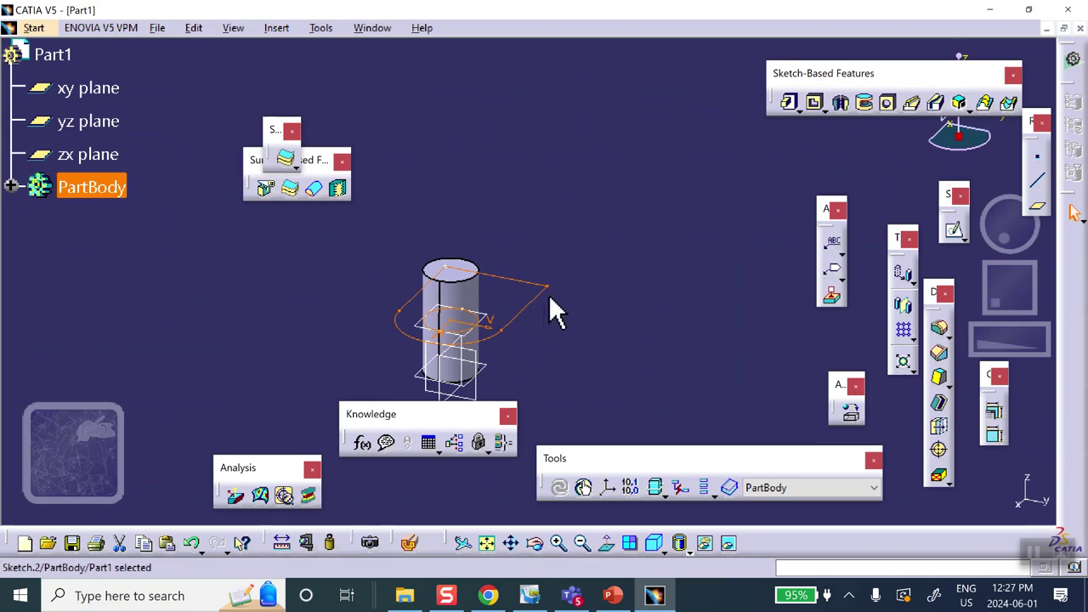
Reopen the plate profile sketch to review its geometry and dimensions, and exit it without edits
mouse_move(592, 222)
middle_down()
mouse_move(588, 201)
mouse_move(670, 144)
mouse_move(698, 77)
mouse_move(687, 123)
middle_up()
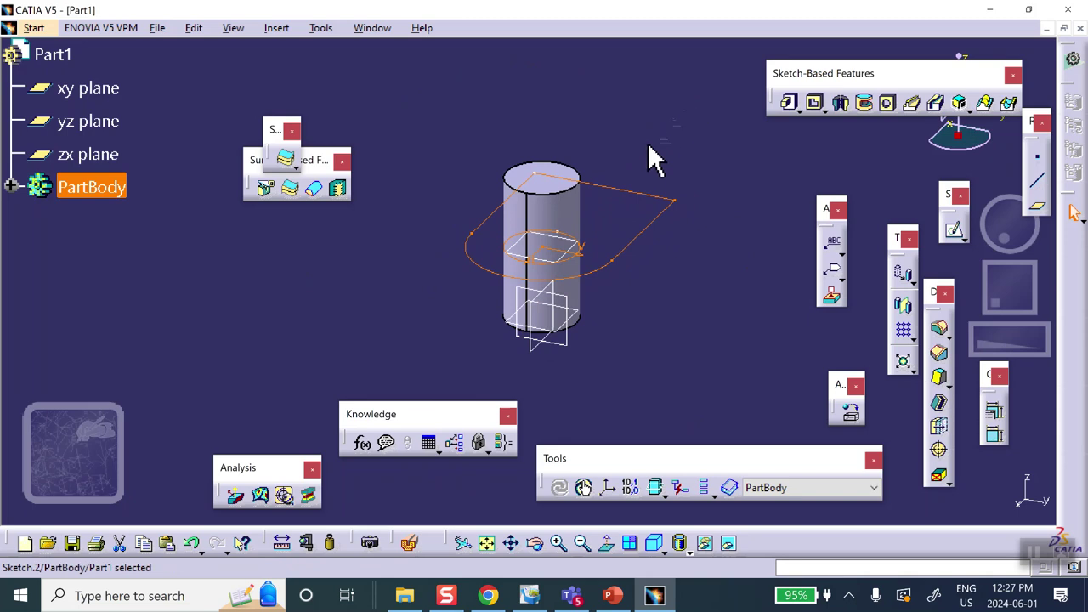
mouse_move(654, 162)
middle_down()
mouse_move(608, 195)
mouse_move(620, 141)
mouse_move(637, 131)
mouse_move(628, 118)
middle_up()
mouse_move(606, 188)
middle_down()
mouse_move(559, 213)
mouse_move(666, 100)
mouse_move(655, 162)
middle_up()
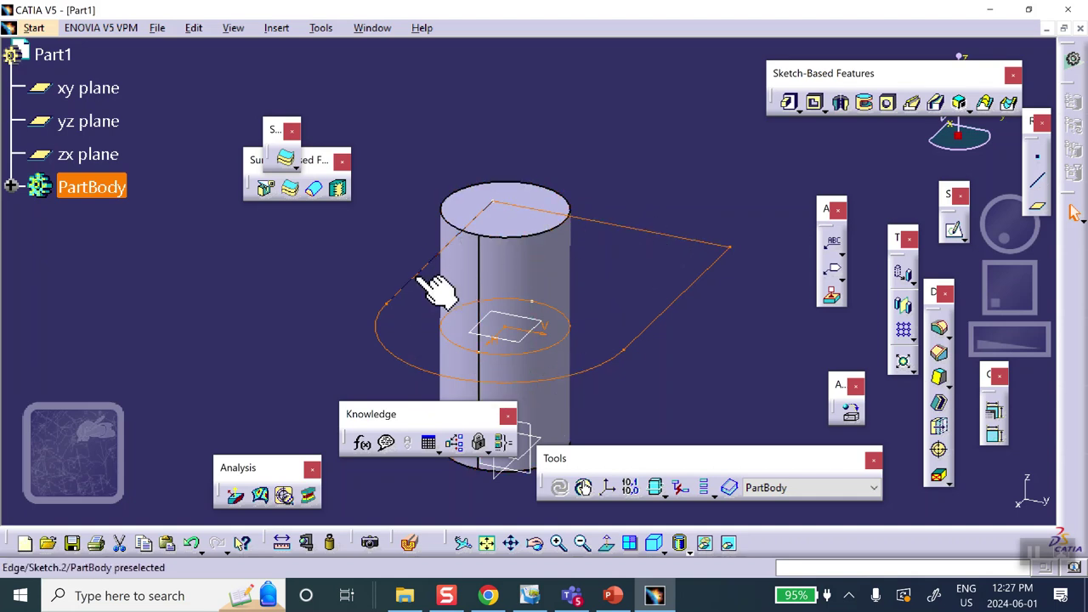
middle_drag(676, 181, 671, 150)
double_click(668, 286)
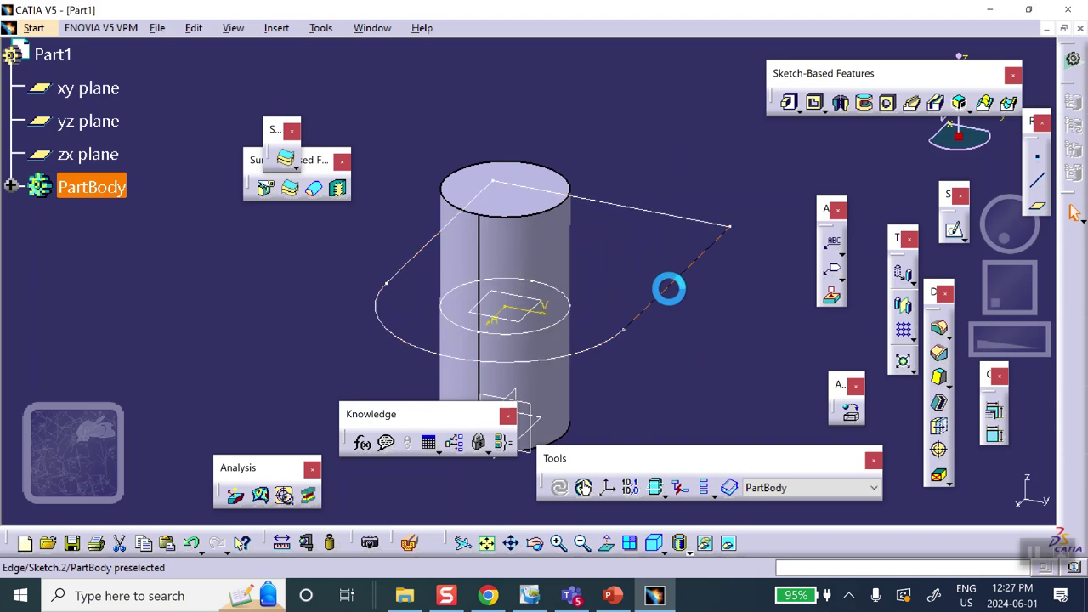
click(628, 305)
click(790, 331)
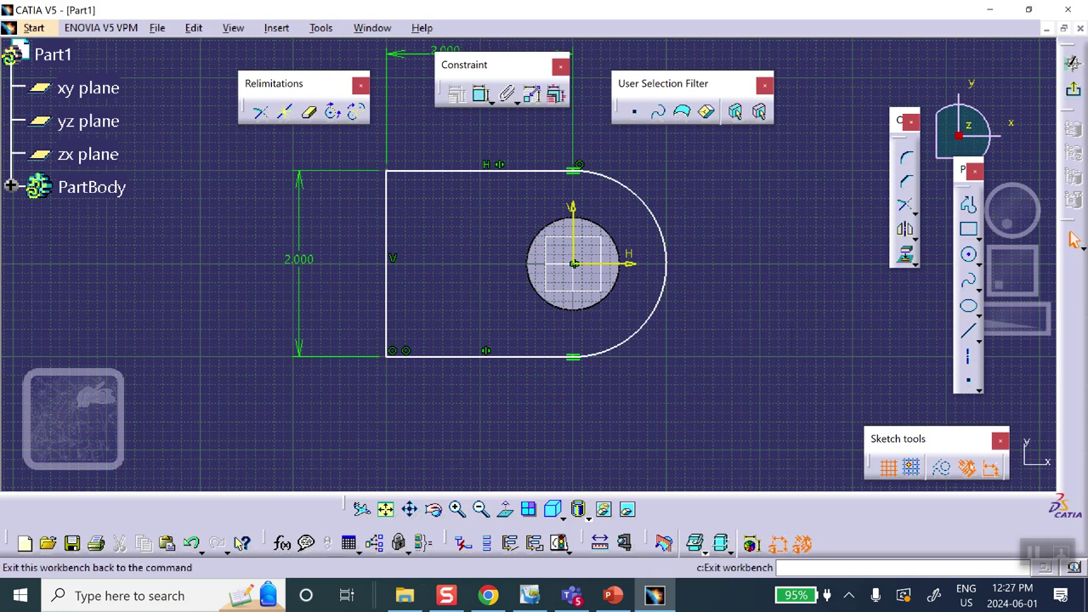
click(1075, 93)
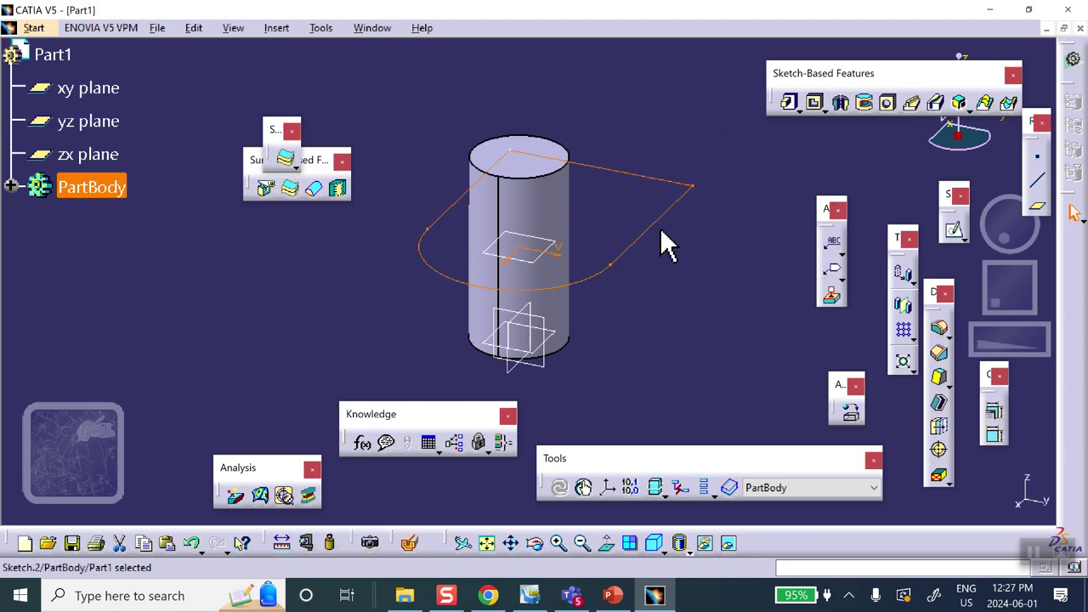
Switch to the Wireframe and Surface Design workbench and create a Fill surface bounded by the plate profile sketch
click(33, 28)
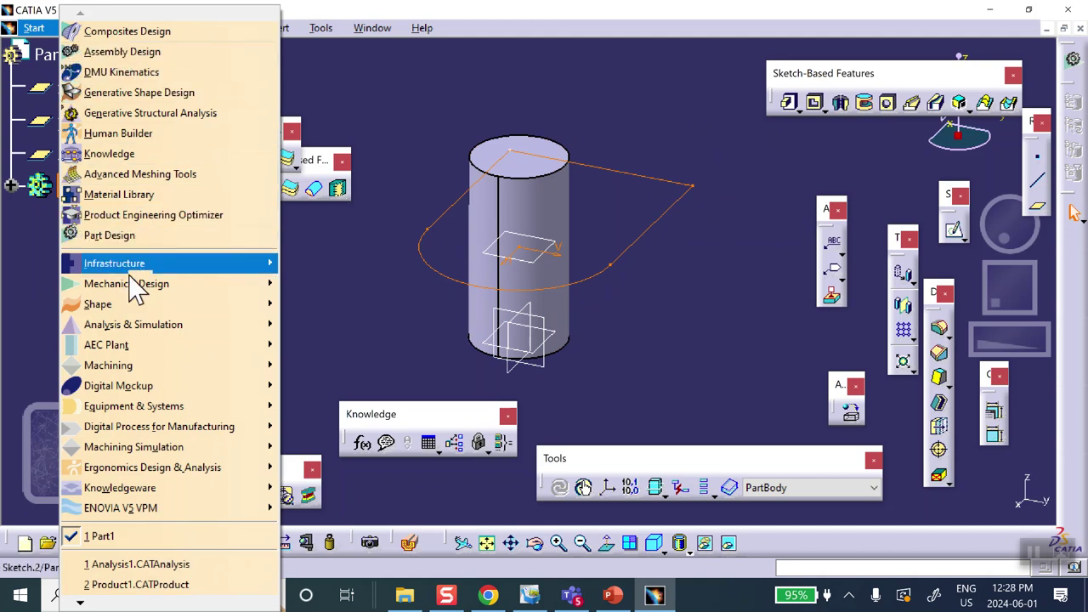
mouse_move(141, 286)
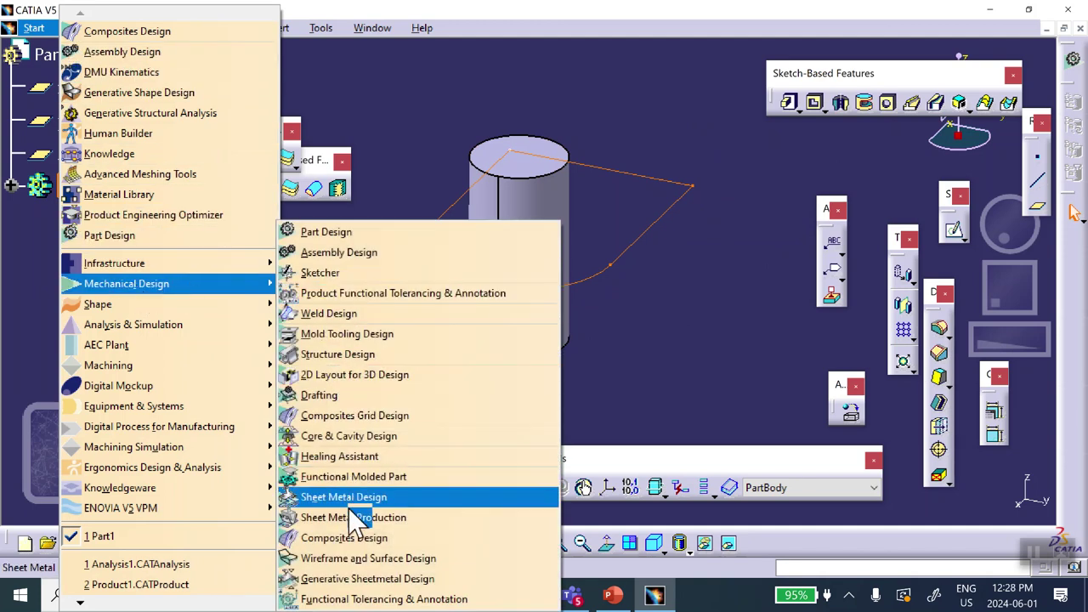
click(343, 564)
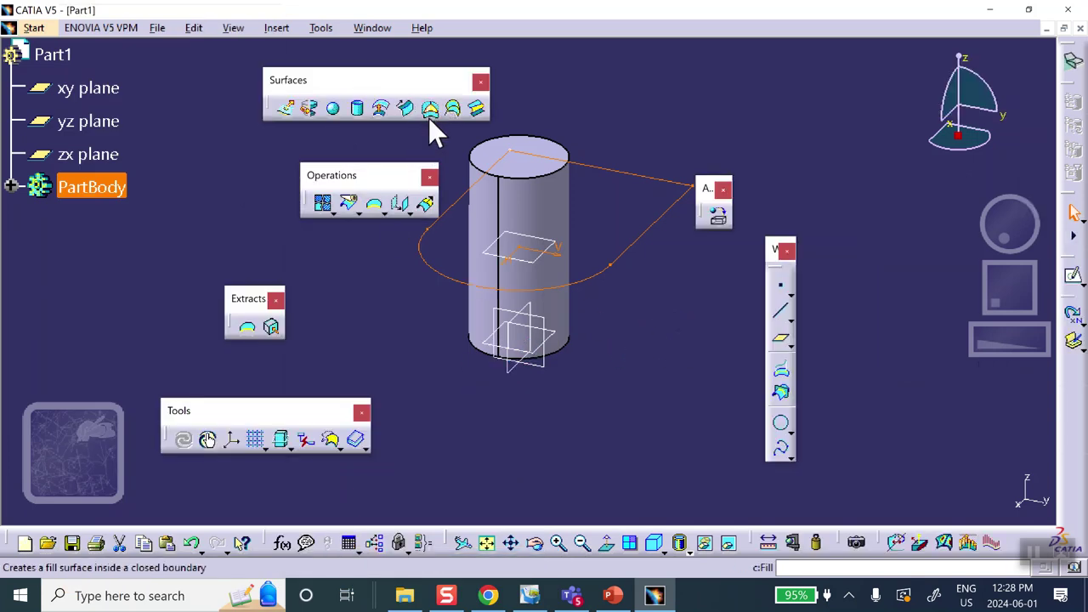
click(427, 111)
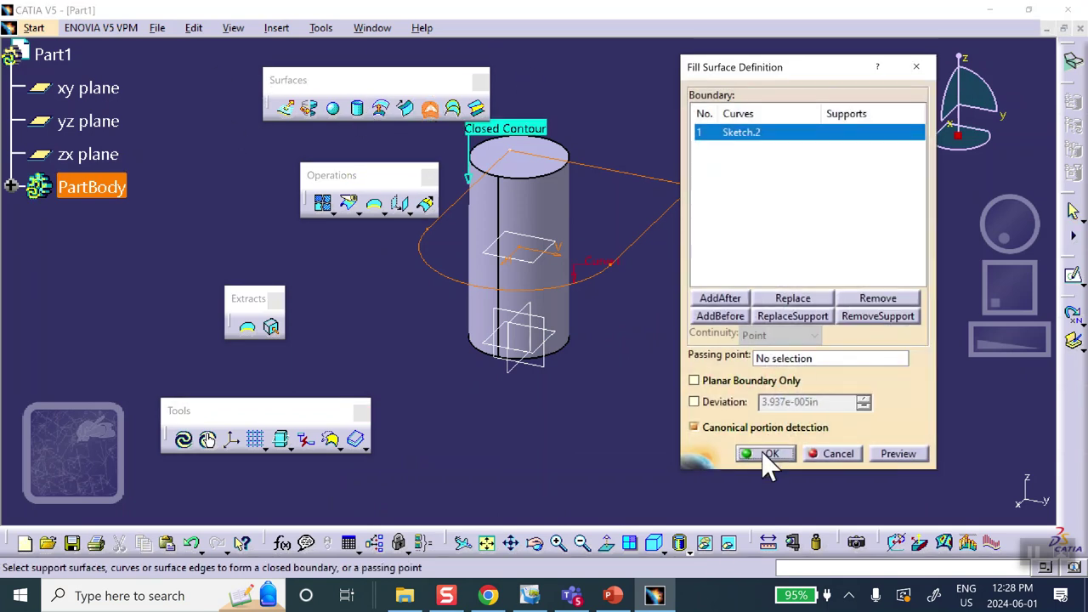
click(771, 455)
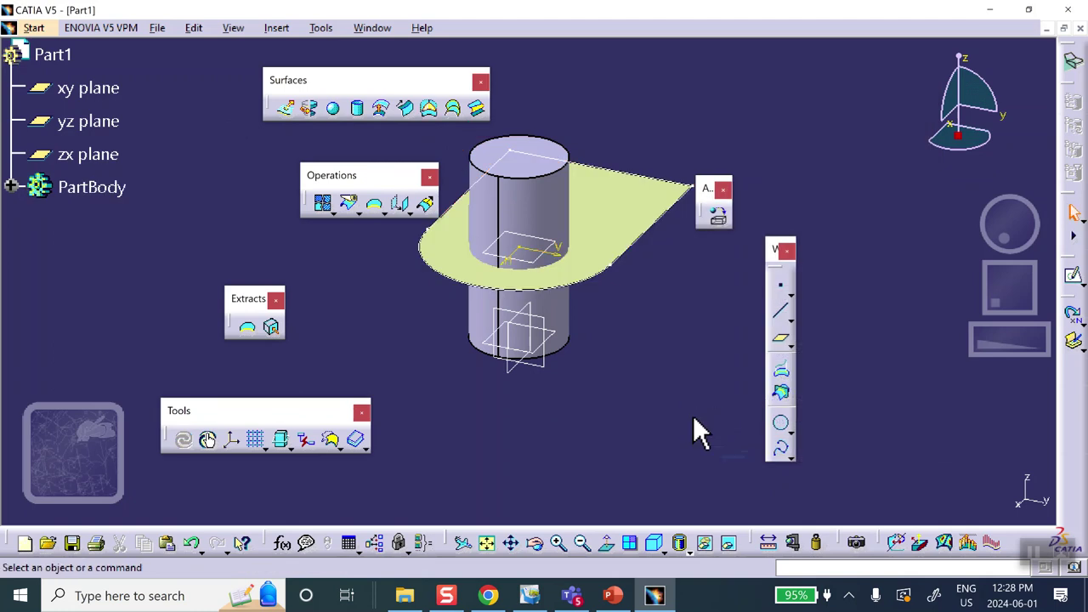
middle_drag(663, 415, 671, 425)
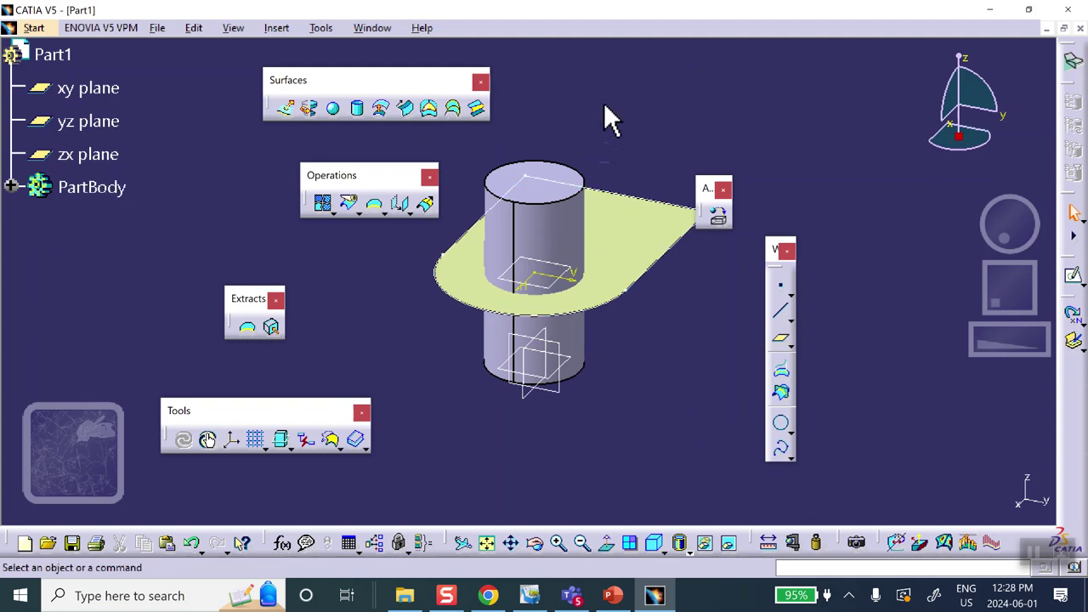
Create a sketch on the filled plate surface, project the cylinder's circular end edge onto it, and exit the sketch
click(636, 246)
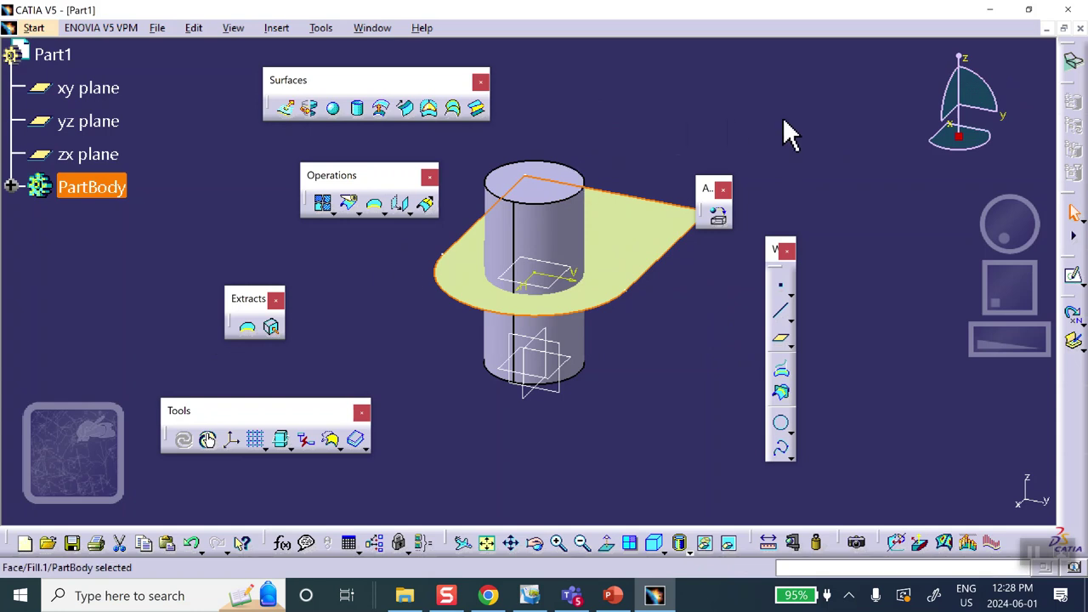
click(1072, 276)
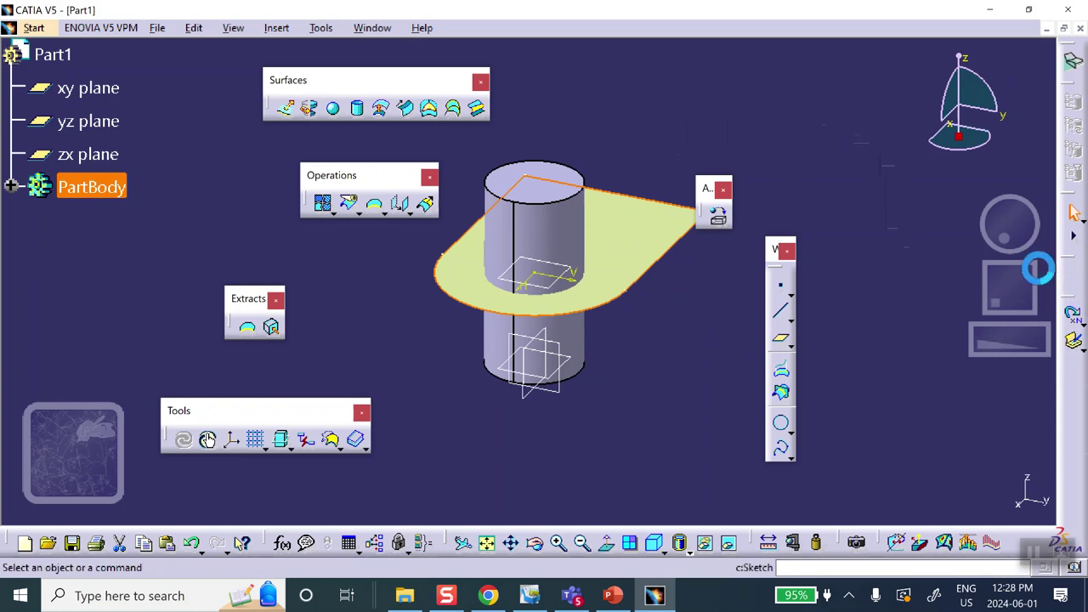
mouse_move(634, 145)
middle_down()
mouse_move(604, 179)
mouse_move(597, 260)
middle_up()
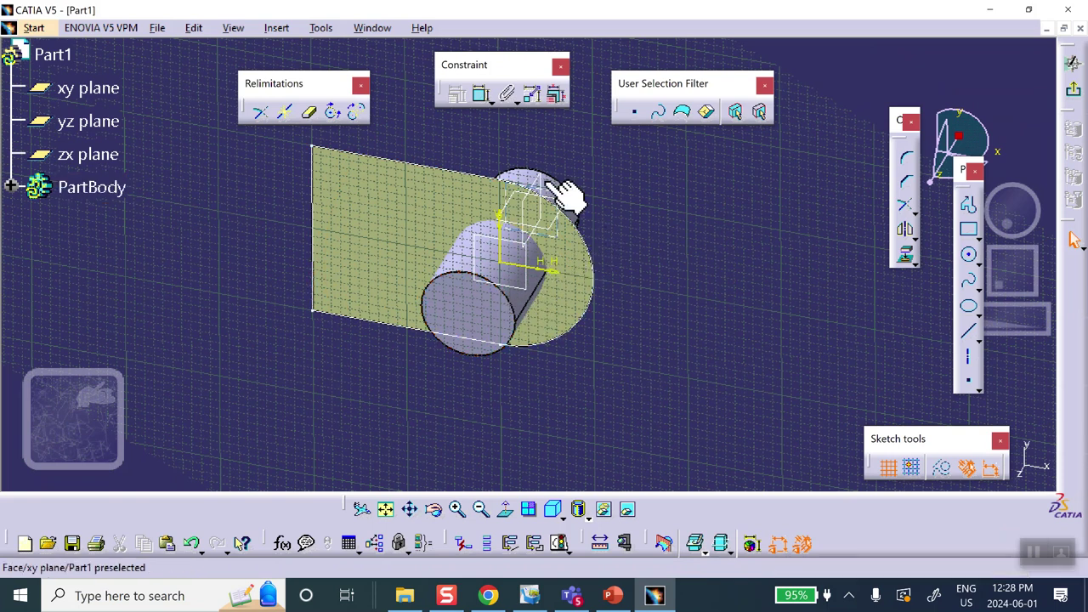
click(904, 255)
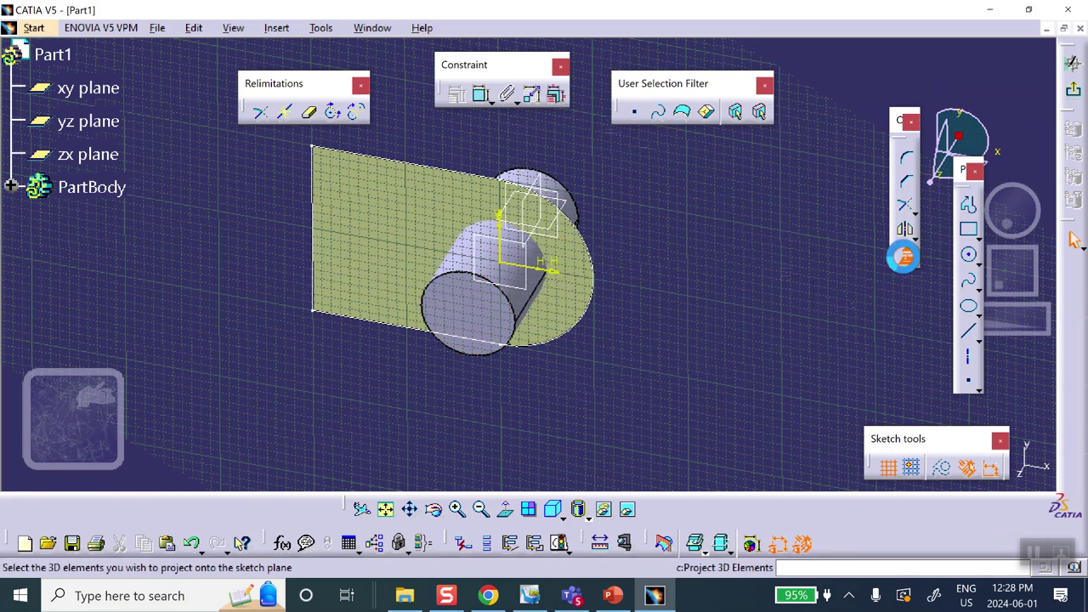
click(470, 357)
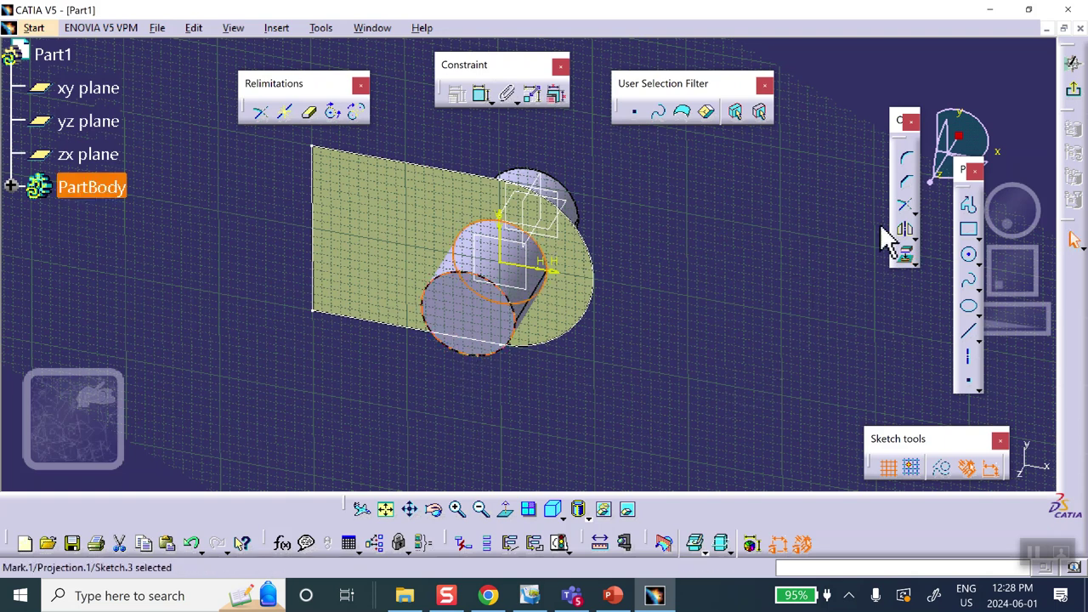
click(1073, 90)
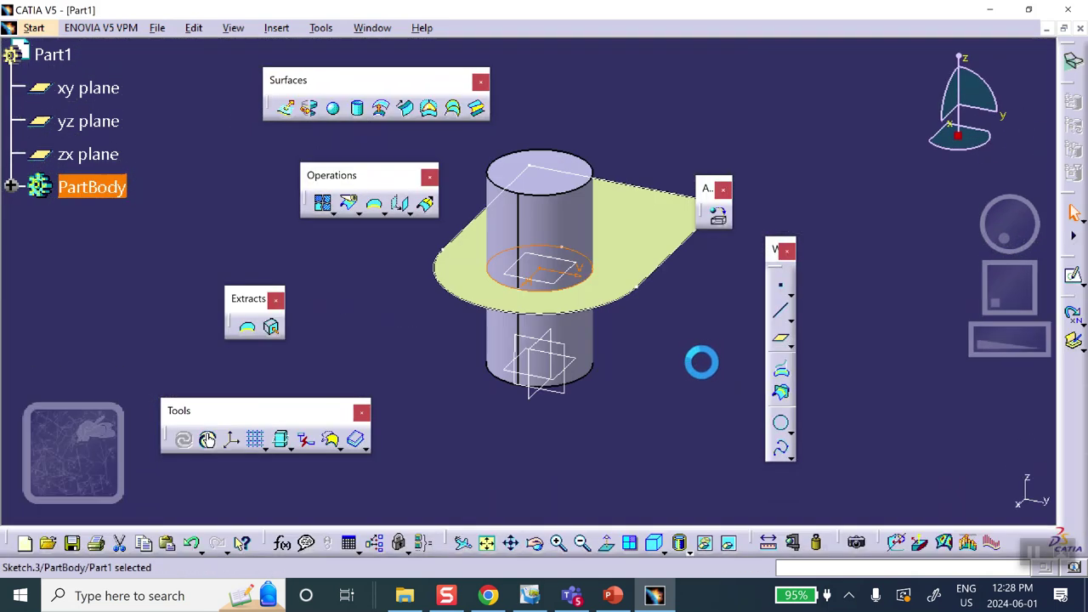
Hide the cylinder and split the filled plate surface with the projected circle, removing the area inside the circle
right_click(569, 221)
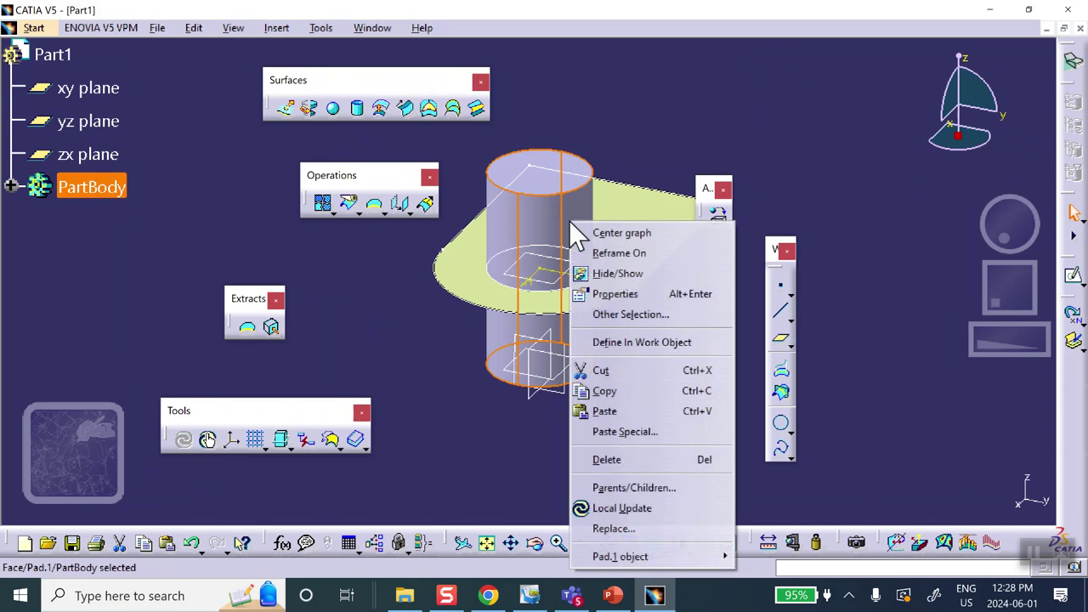
click(608, 267)
middle_drag(643, 388, 668, 303)
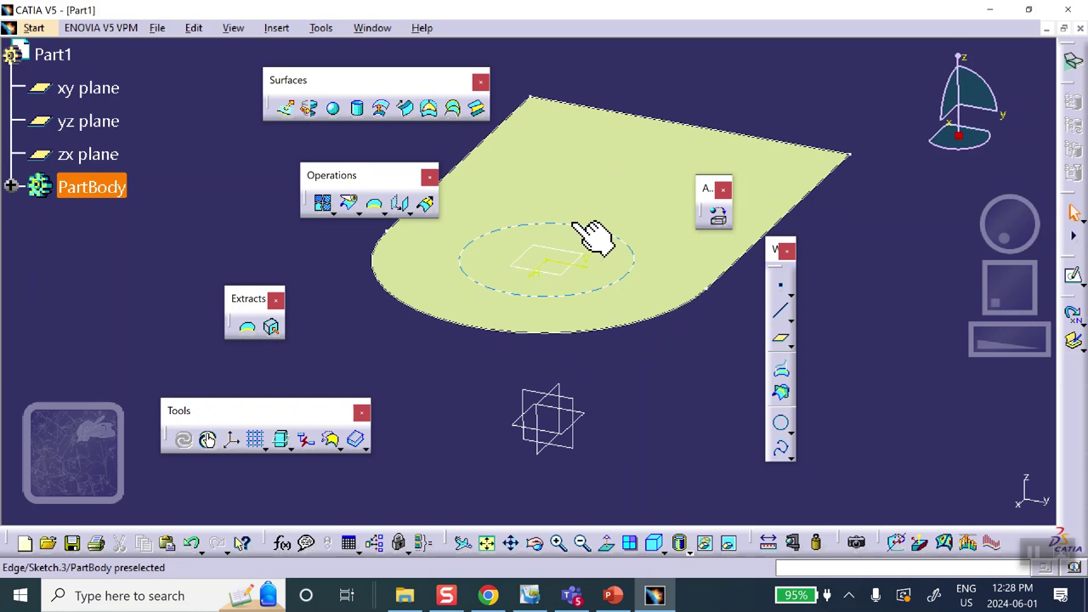
click(350, 205)
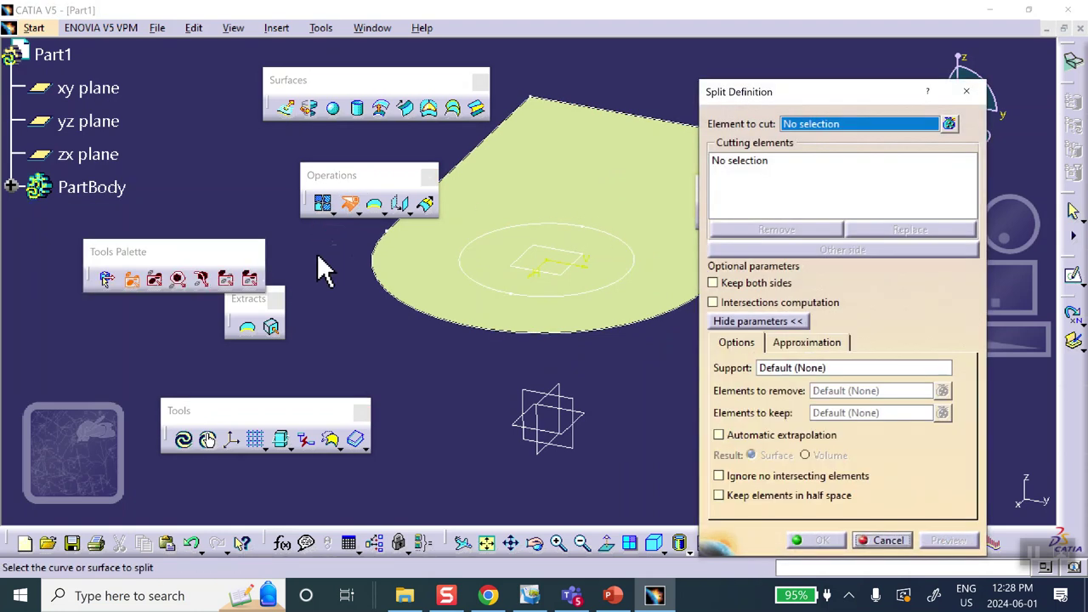
click(620, 176)
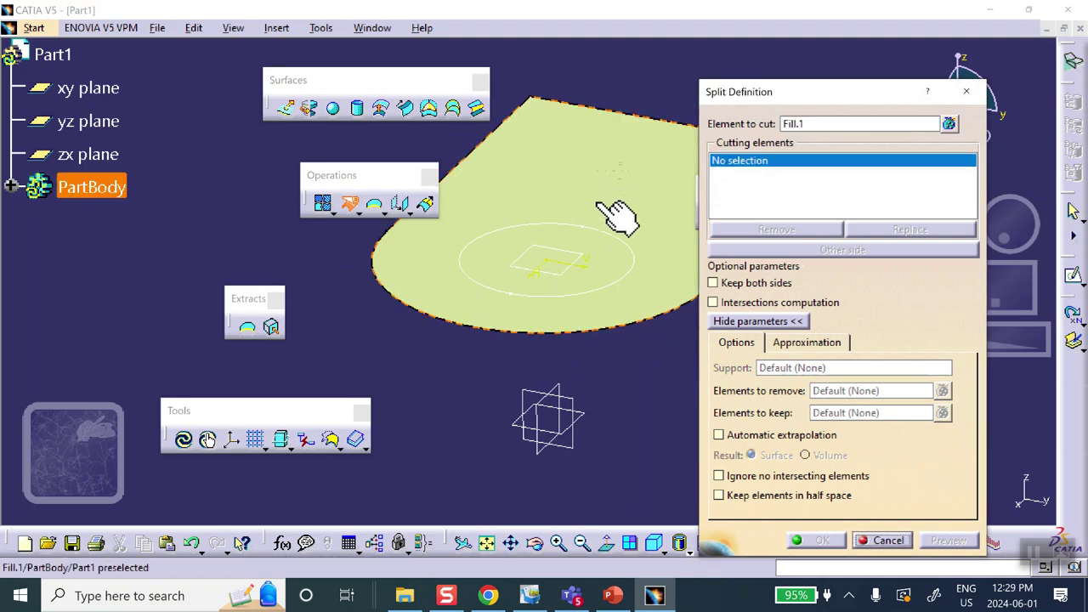
click(600, 232)
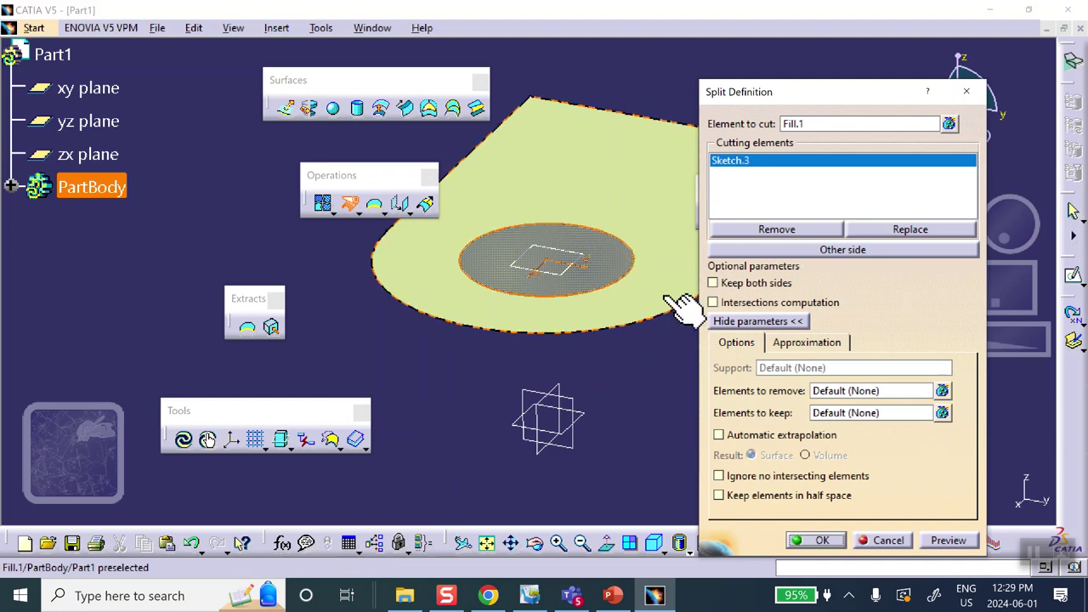
click(837, 541)
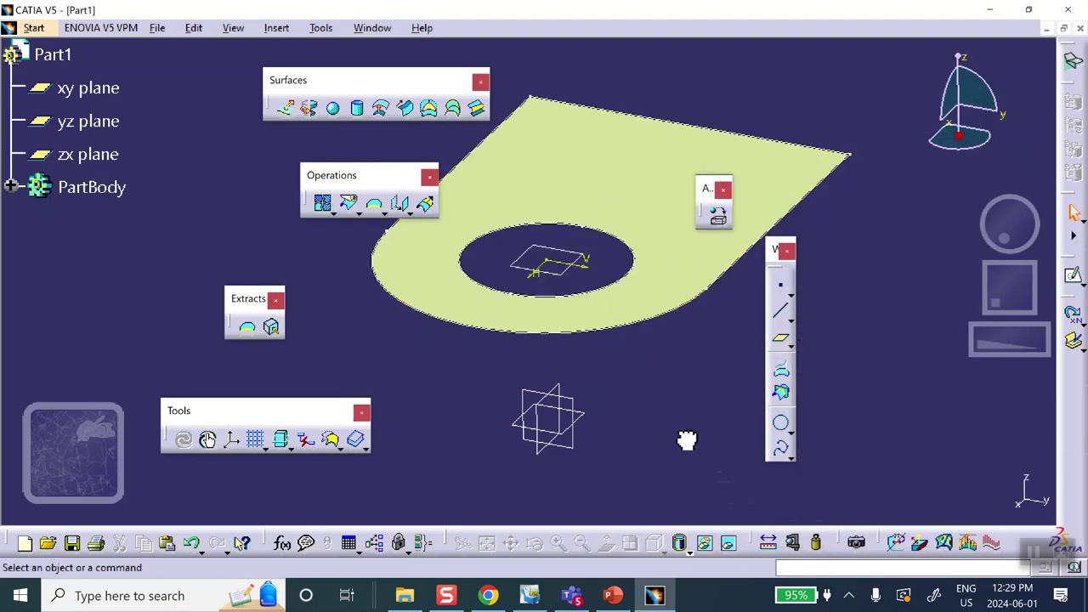
Swap to the hidden-object space, restore the cylinder pad to the visible space, and swap back
middle_drag(672, 397, 694, 437)
click(727, 544)
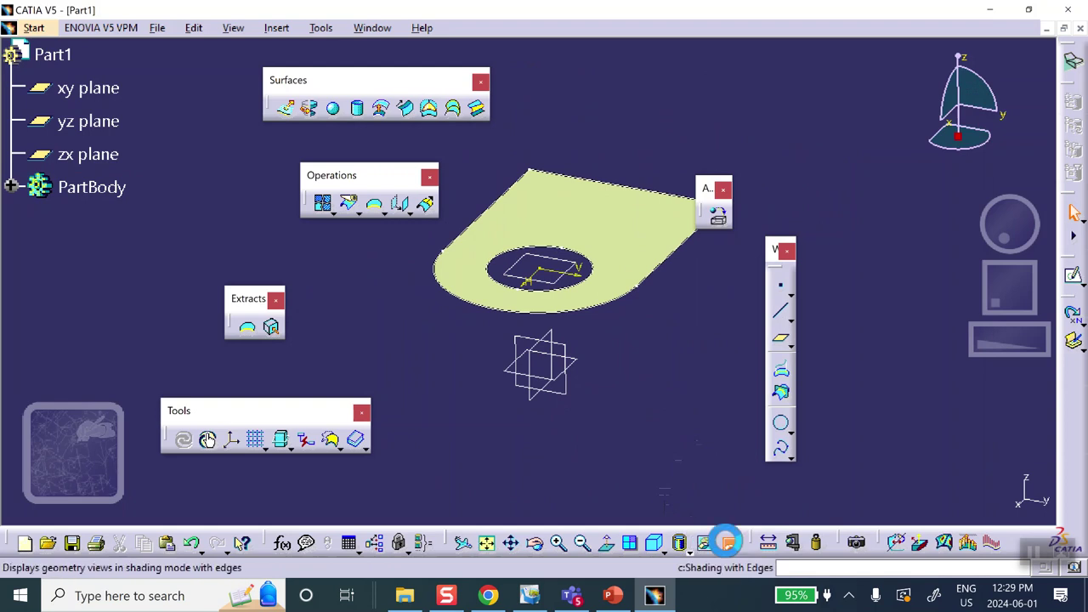
right_click(588, 252)
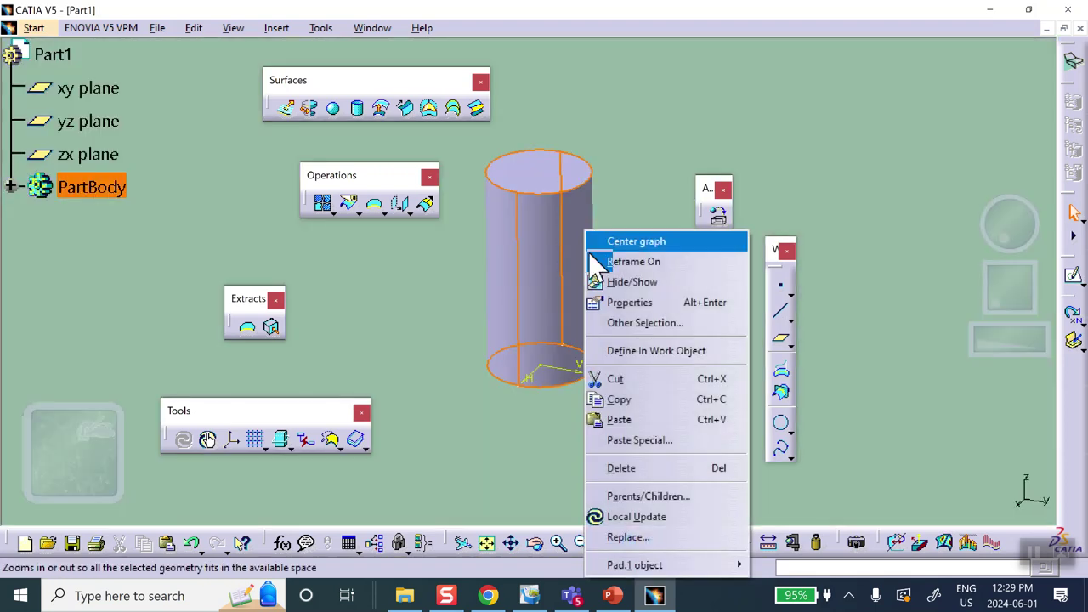
click(622, 284)
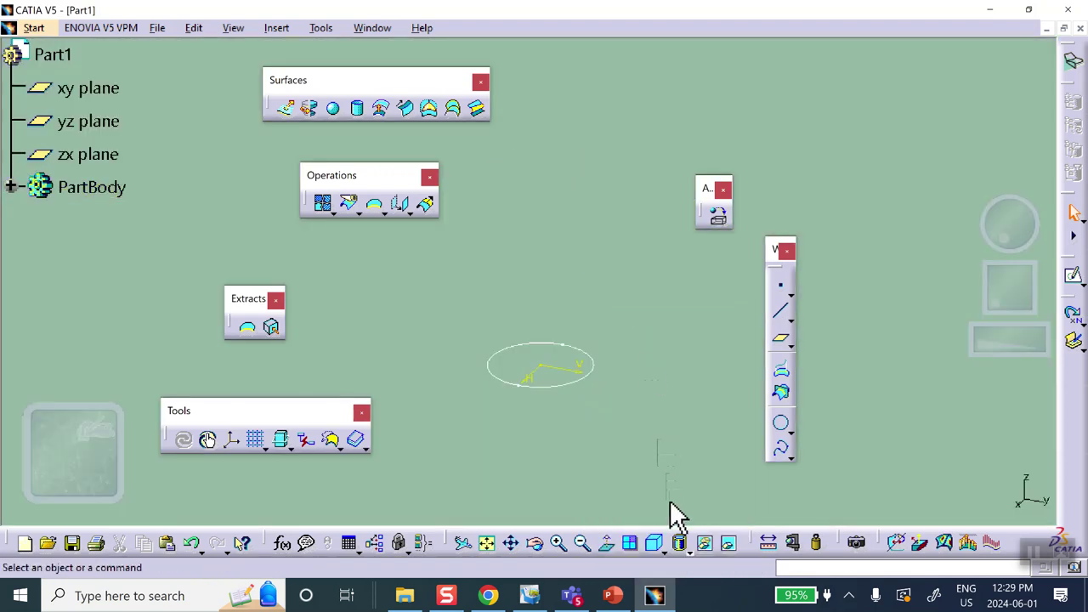
click(728, 545)
Start a Line definition and set its line type to Point-Direction
middle_drag(655, 401, 414, 349)
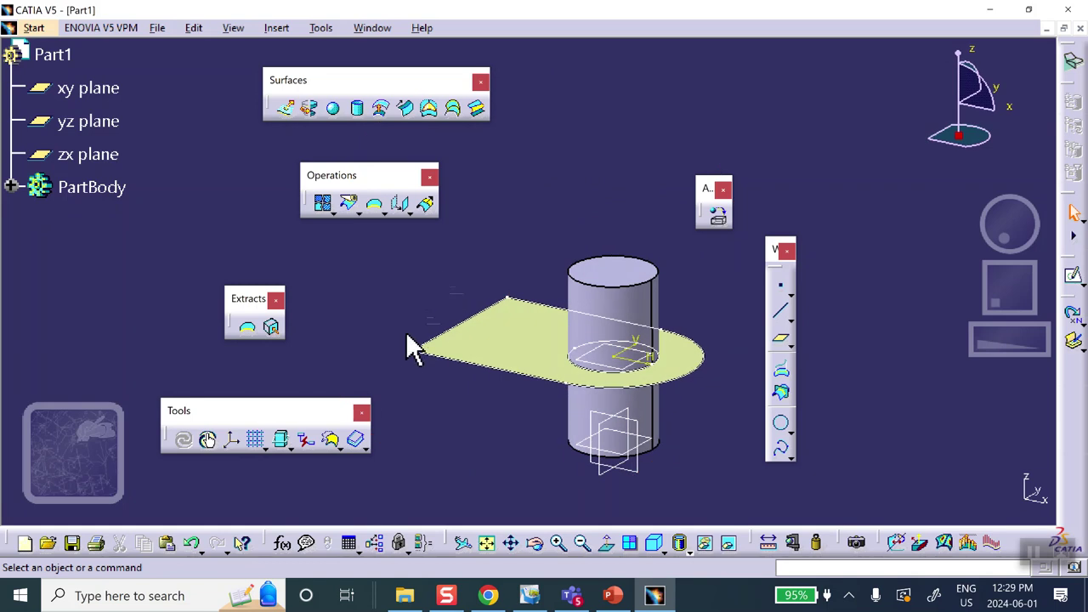
middle_drag(419, 295, 435, 279)
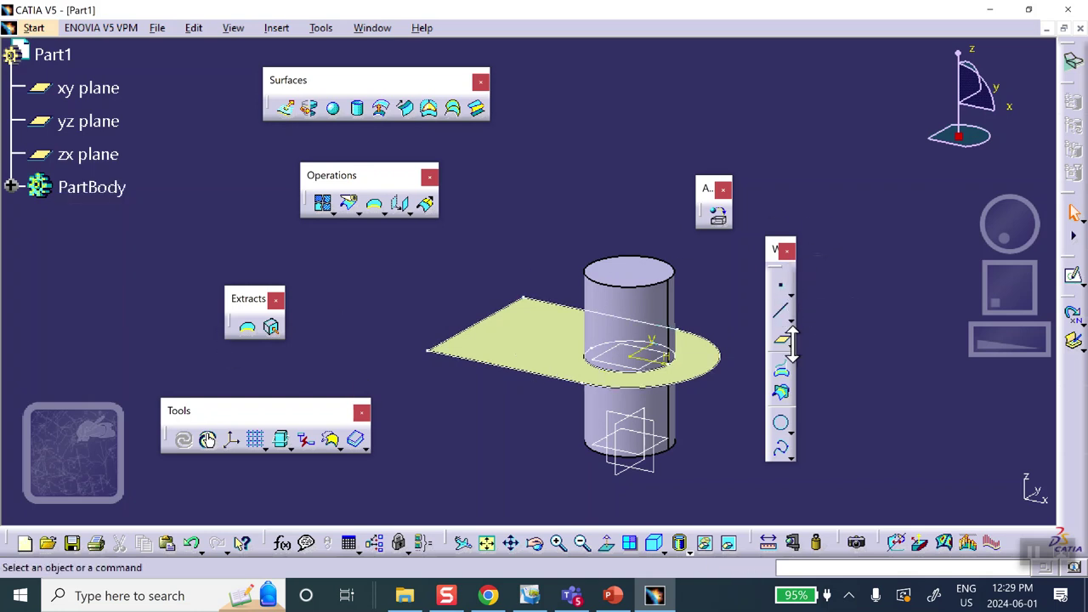
click(781, 311)
drag(995, 161, 916, 106)
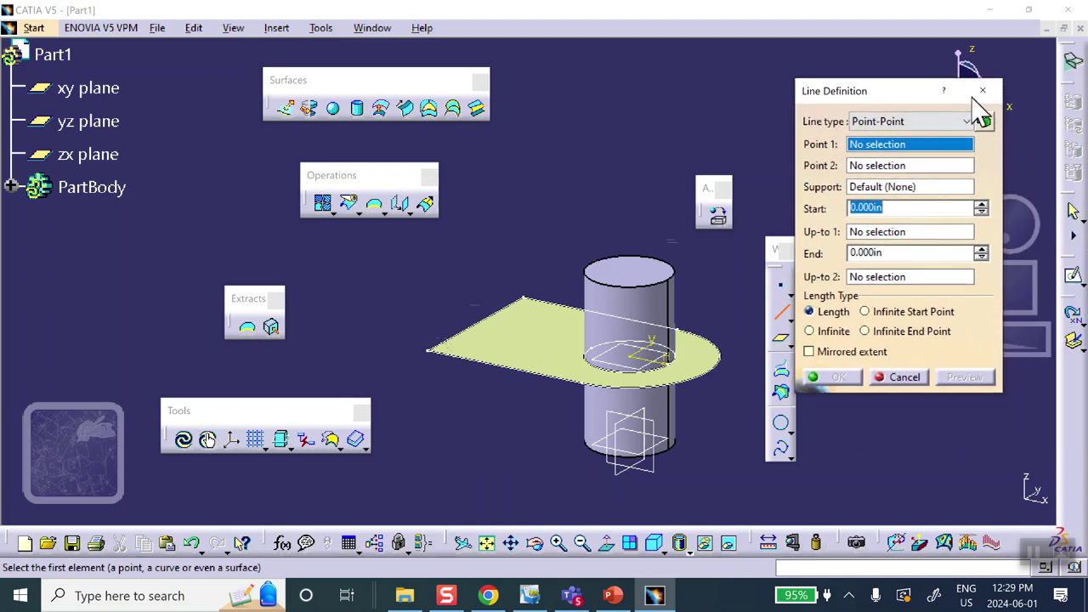
click(879, 122)
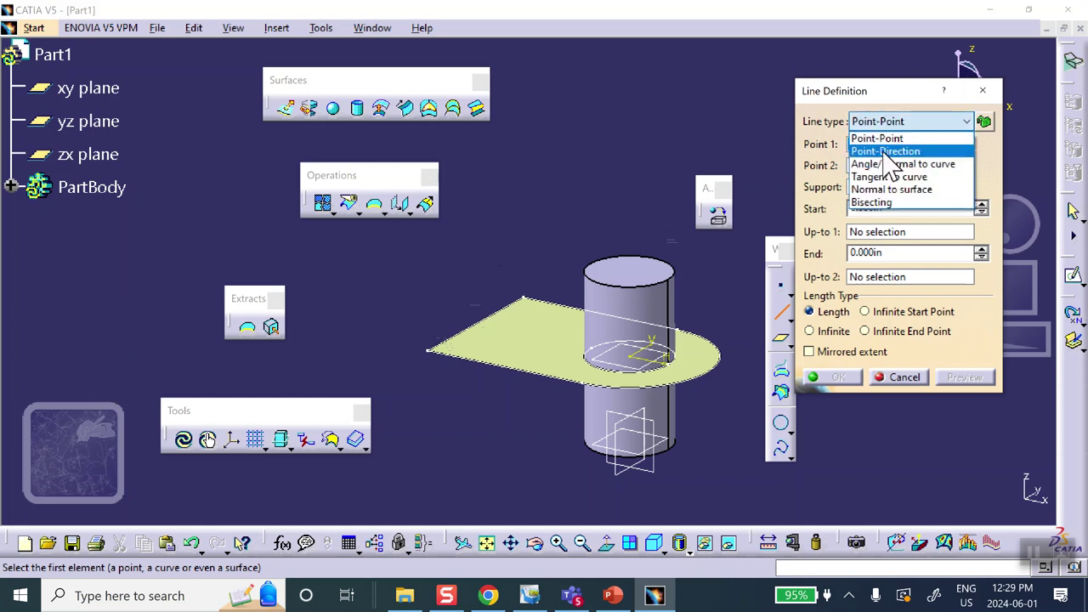
click(886, 152)
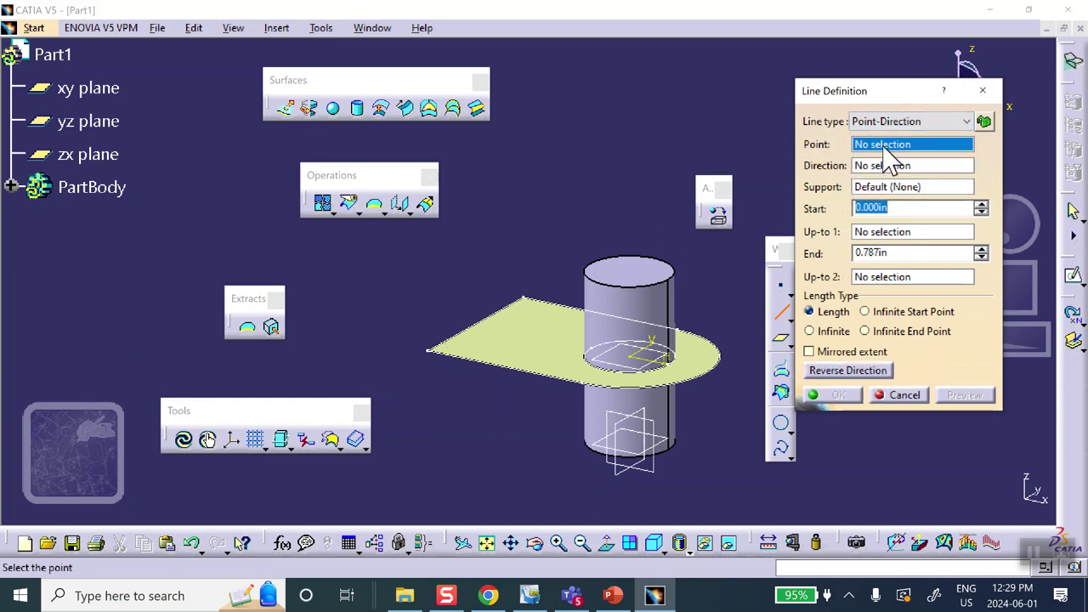
Create a point-direction line from the front corner of the flat surface's straight end, along the Z component with a 3 in end length
click(431, 351)
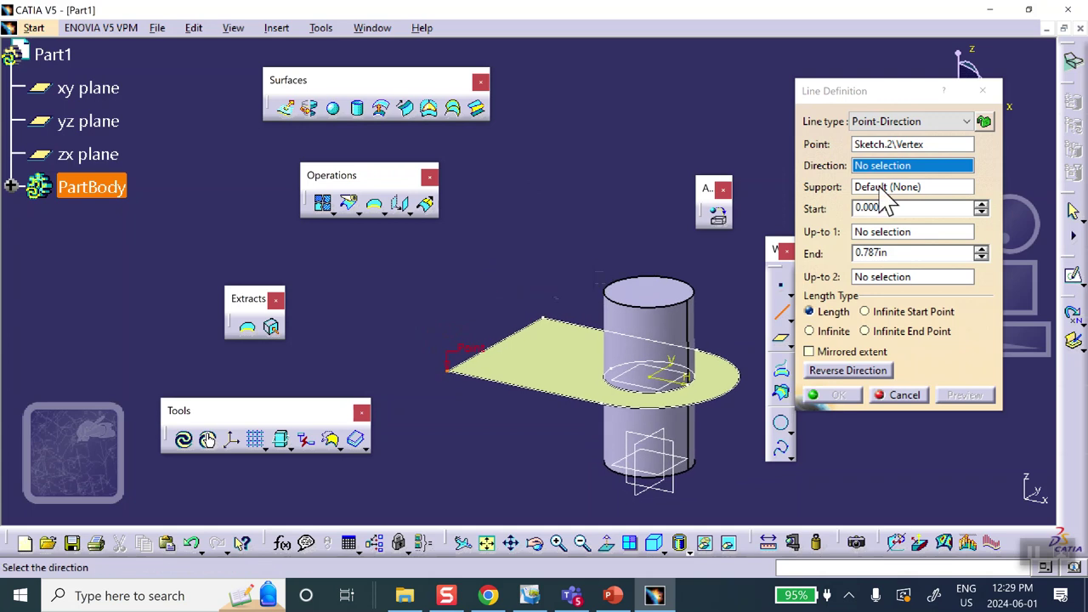
right_click(903, 173)
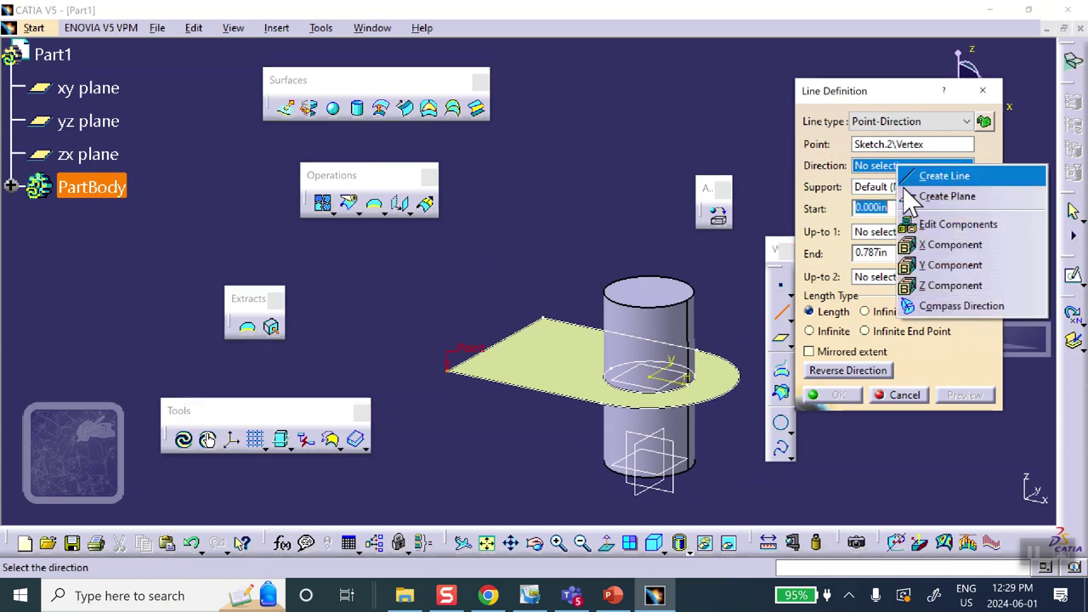
click(921, 277)
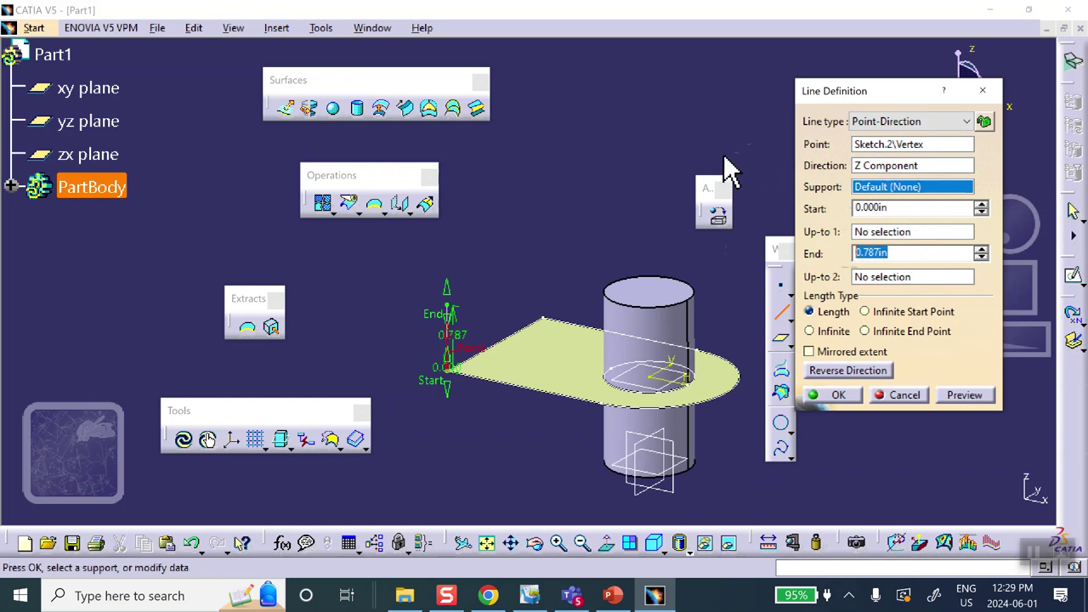
text(3)
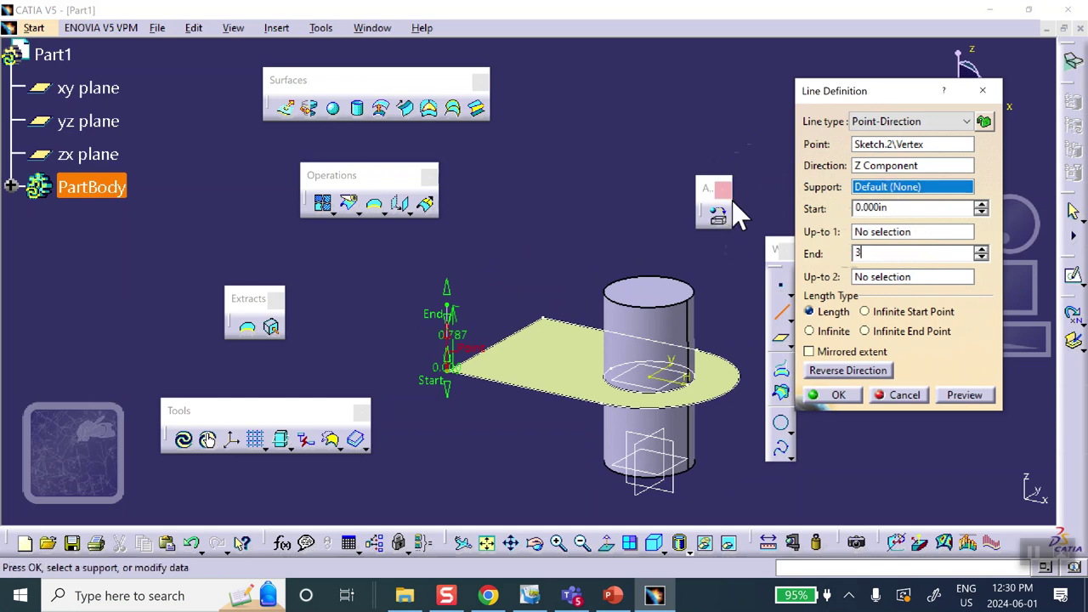
click(838, 396)
mouse_move(617, 196)
middle_down()
mouse_move(629, 166)
mouse_move(637, 202)
middle_up()
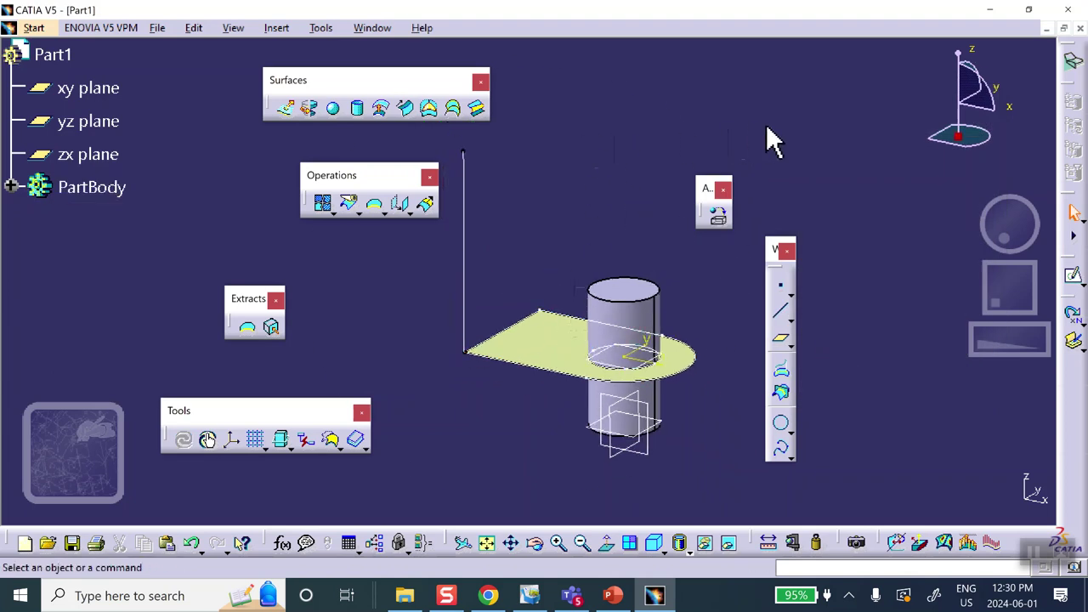
Create a matching 3 in point-direction line along the Z component from the other corner of the surface's straight end
click(782, 311)
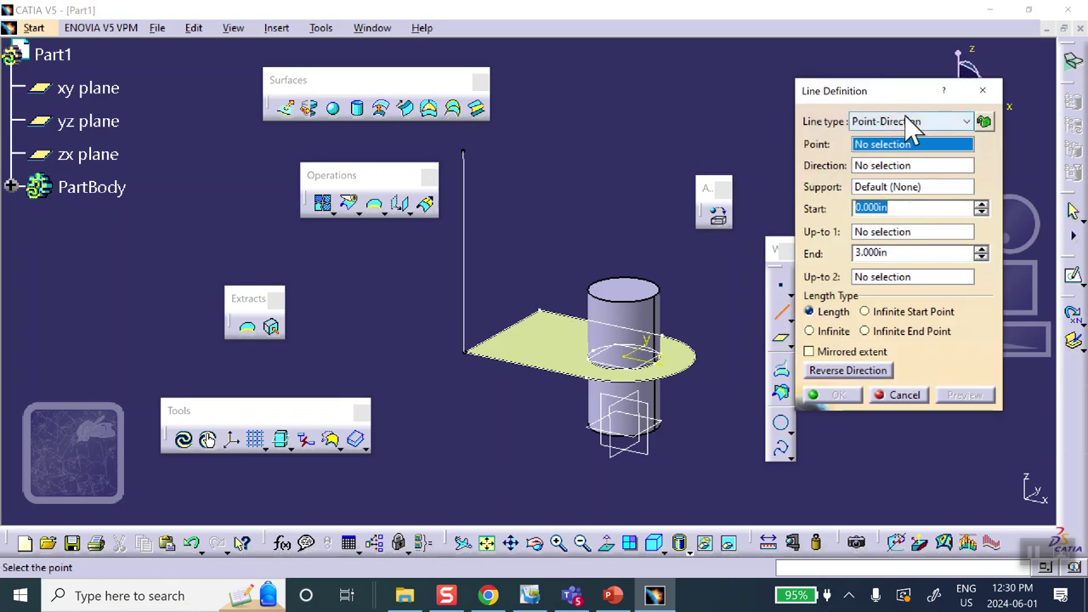
click(542, 314)
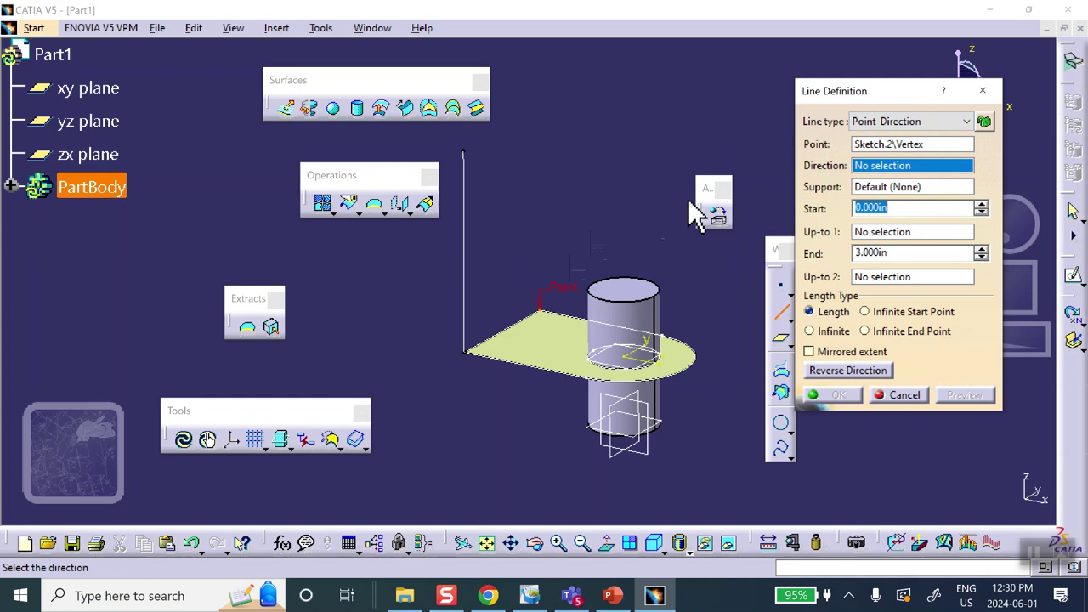
right_click(891, 170)
click(912, 284)
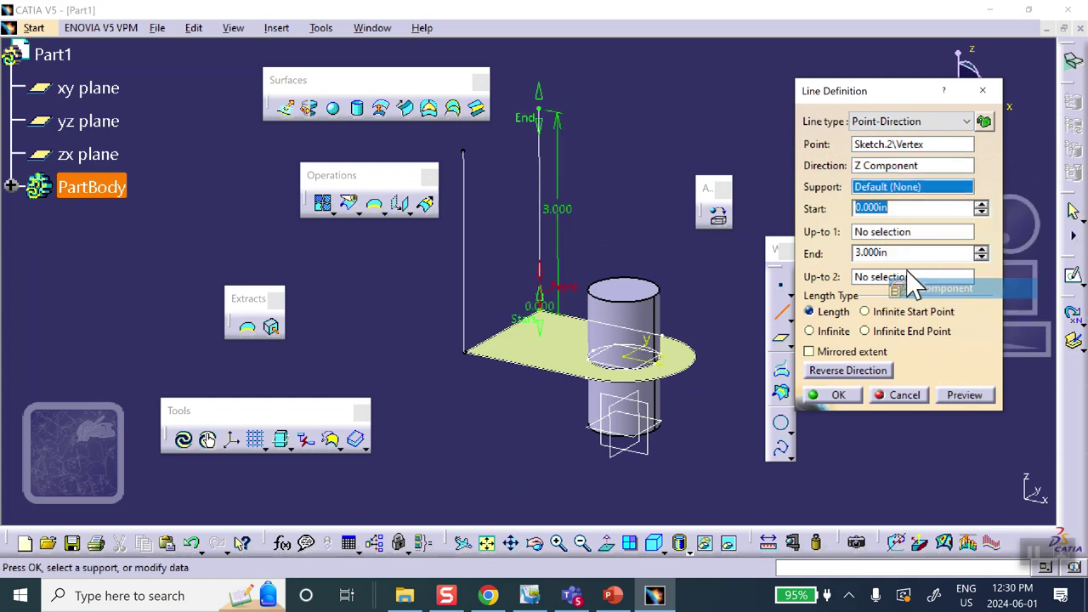
click(842, 394)
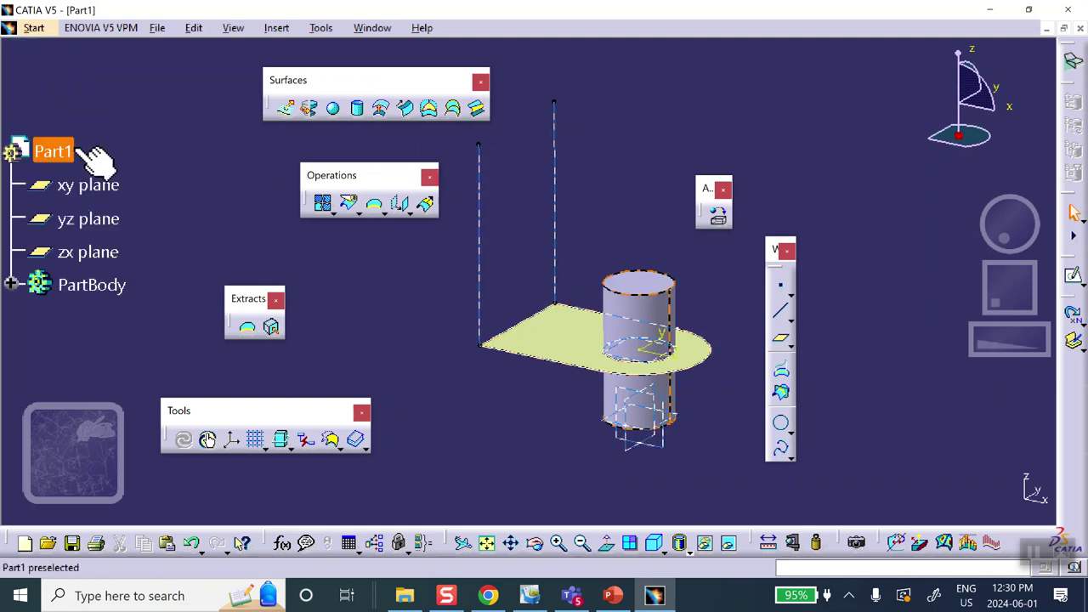
Apply the Steel material from the Metal library to Part1
click(75, 153)
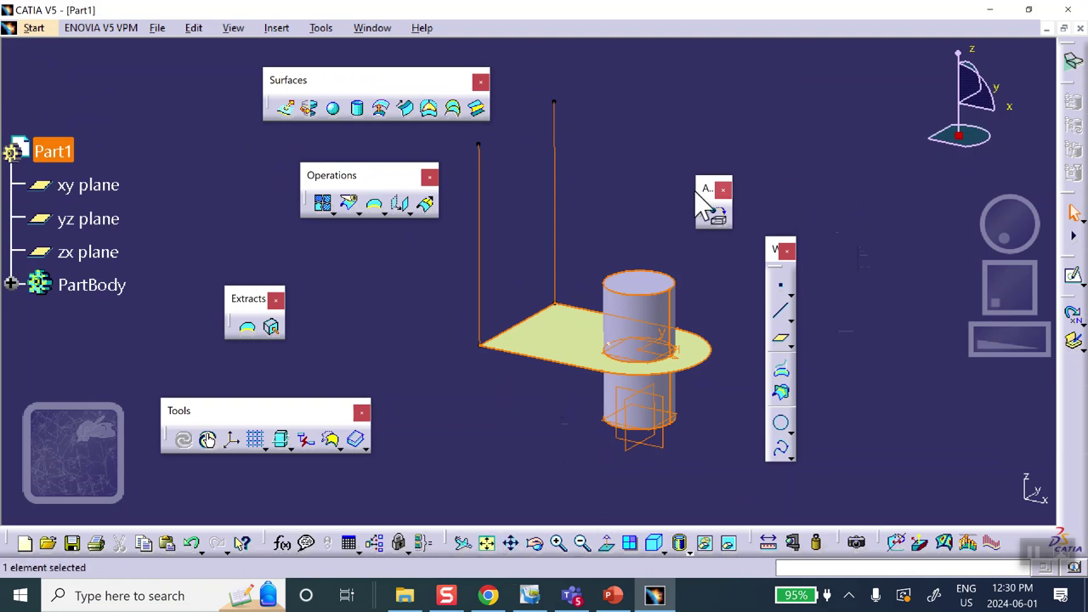
click(719, 218)
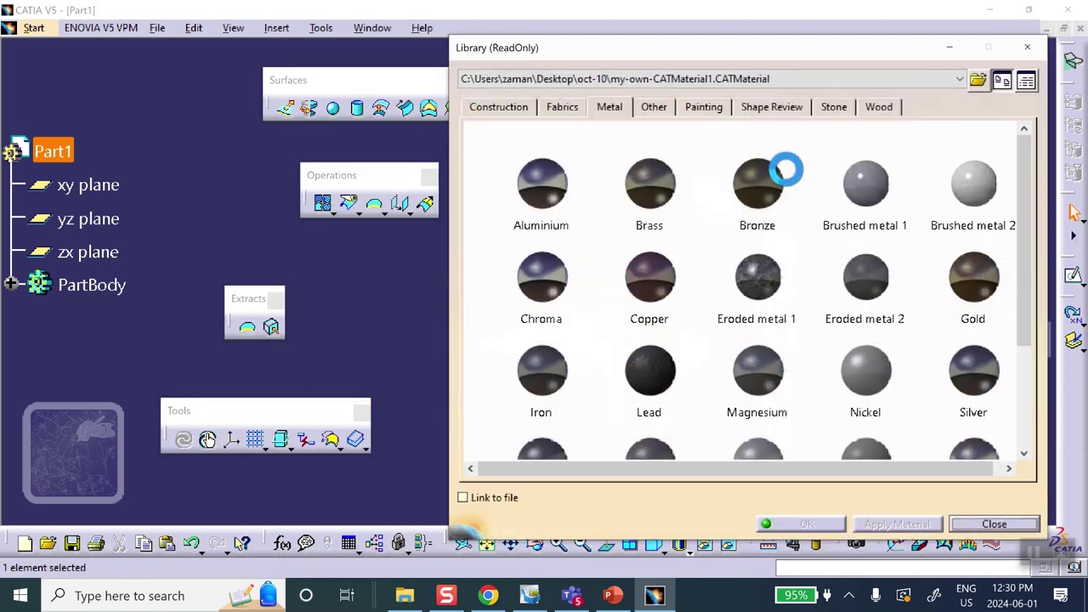
scroll(605, 267, down, 3)
click(541, 327)
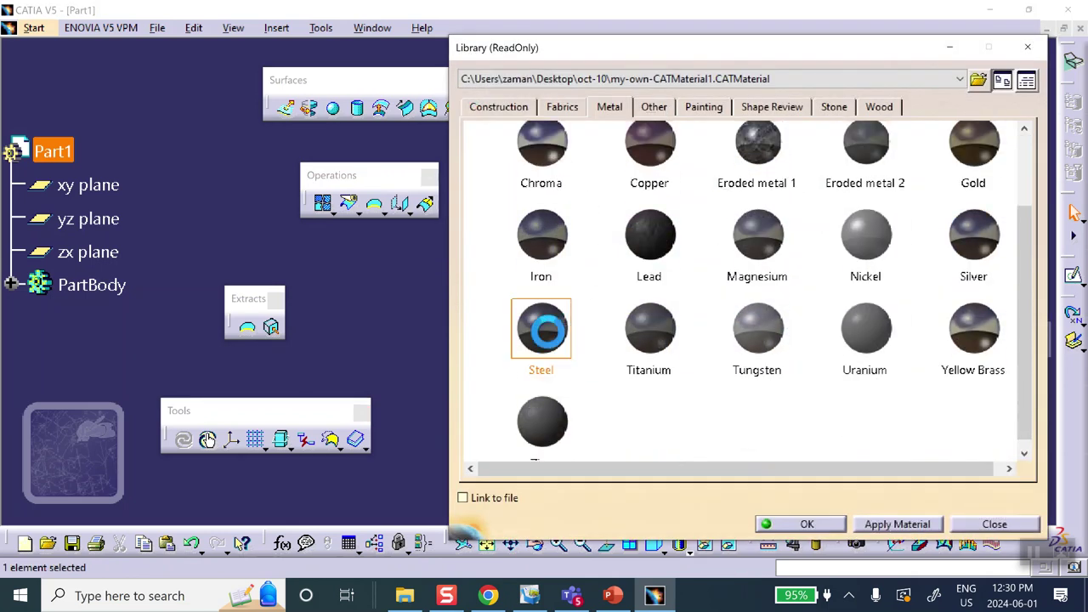
click(66, 155)
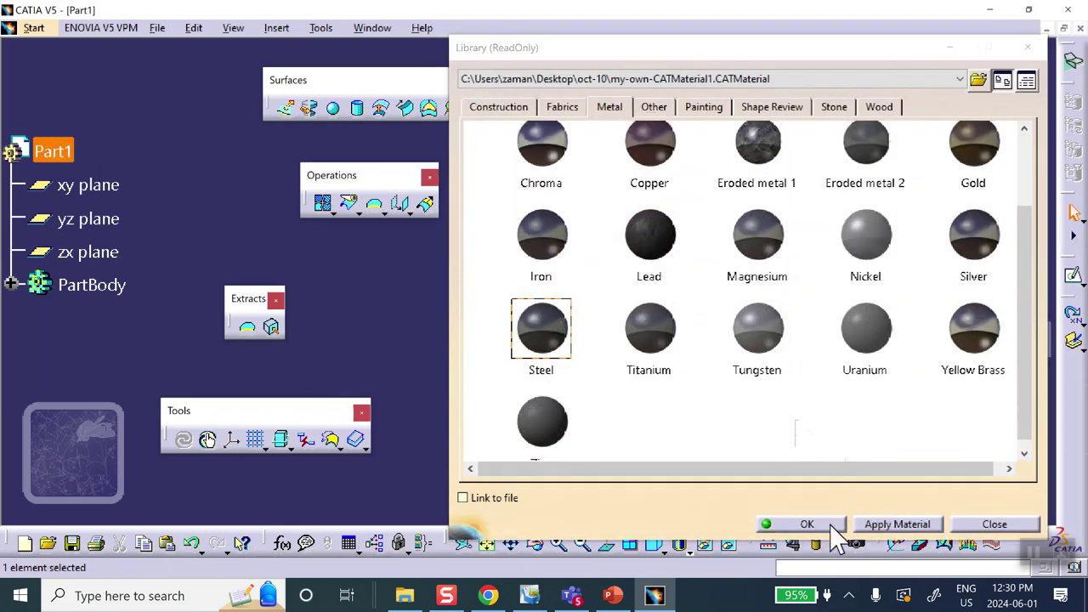
click(829, 524)
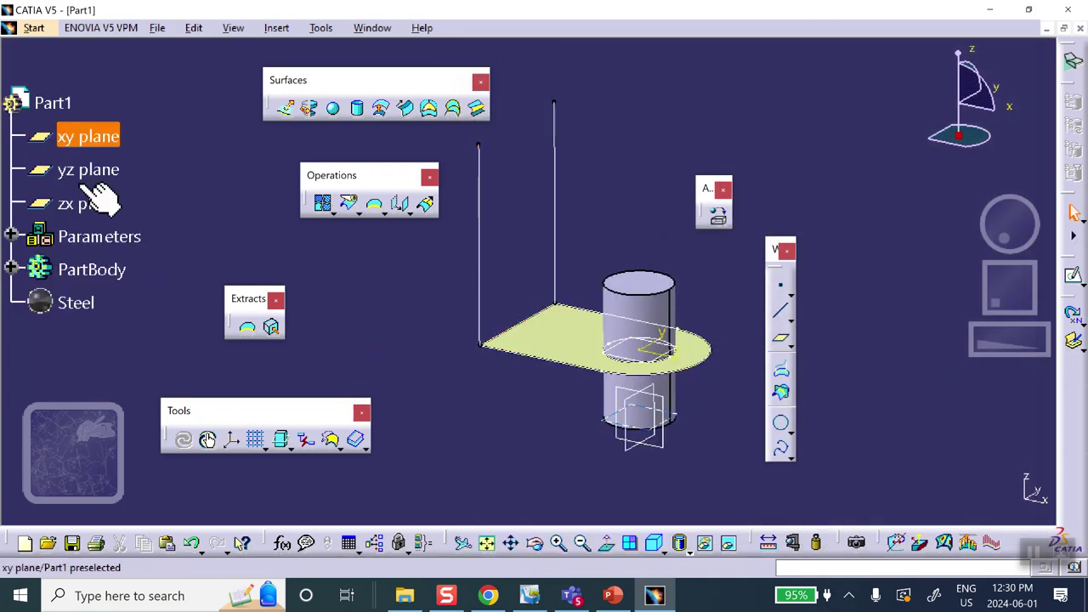
Save the part as Part1 in a new Desktop folder named hybrid through Save Management
click(151, 34)
click(208, 222)
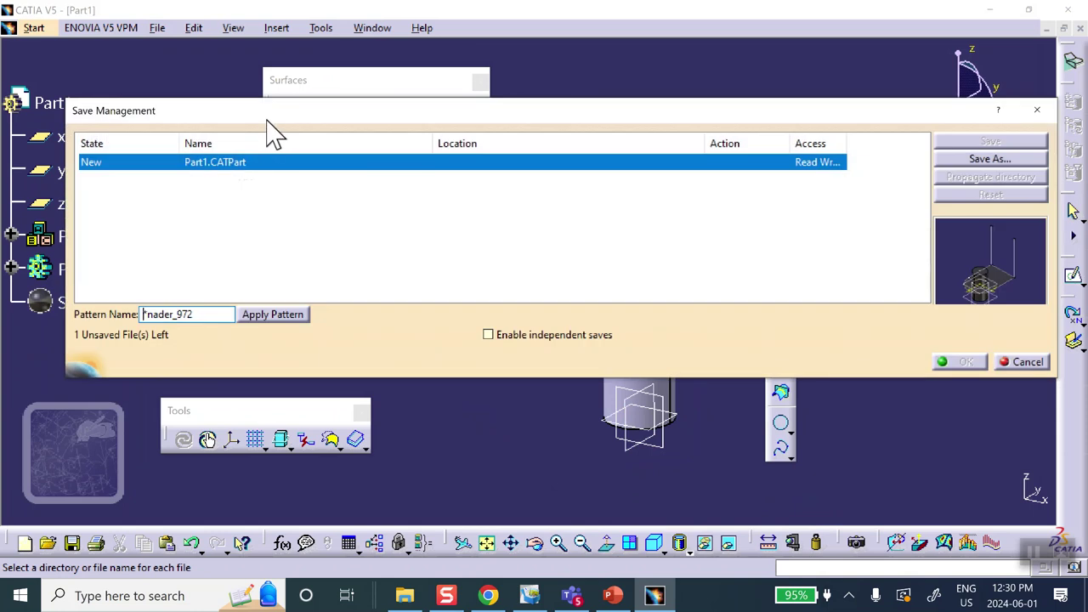
click(995, 161)
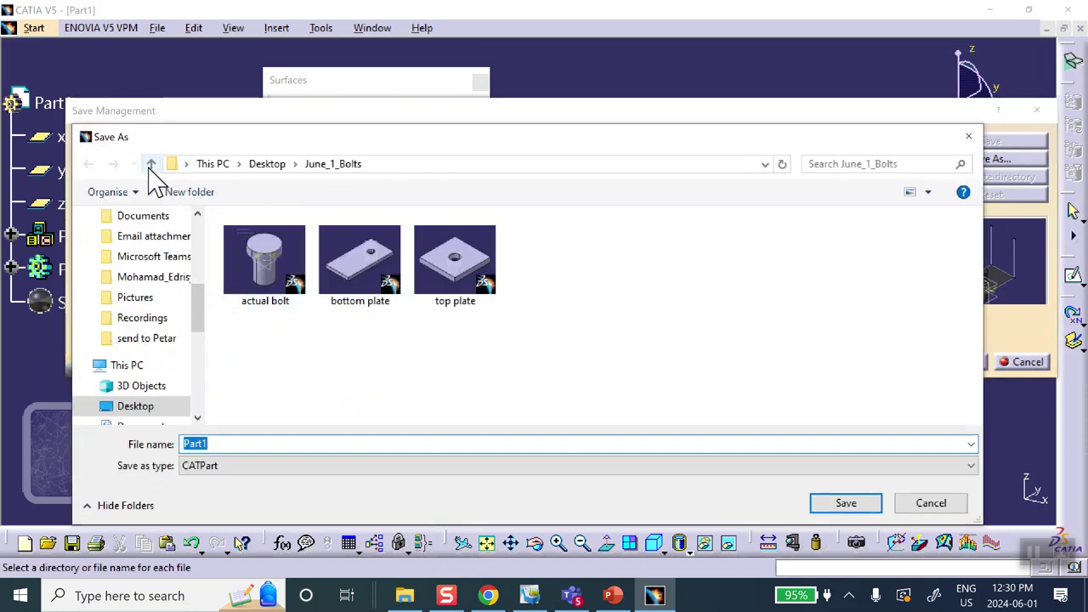
click(150, 164)
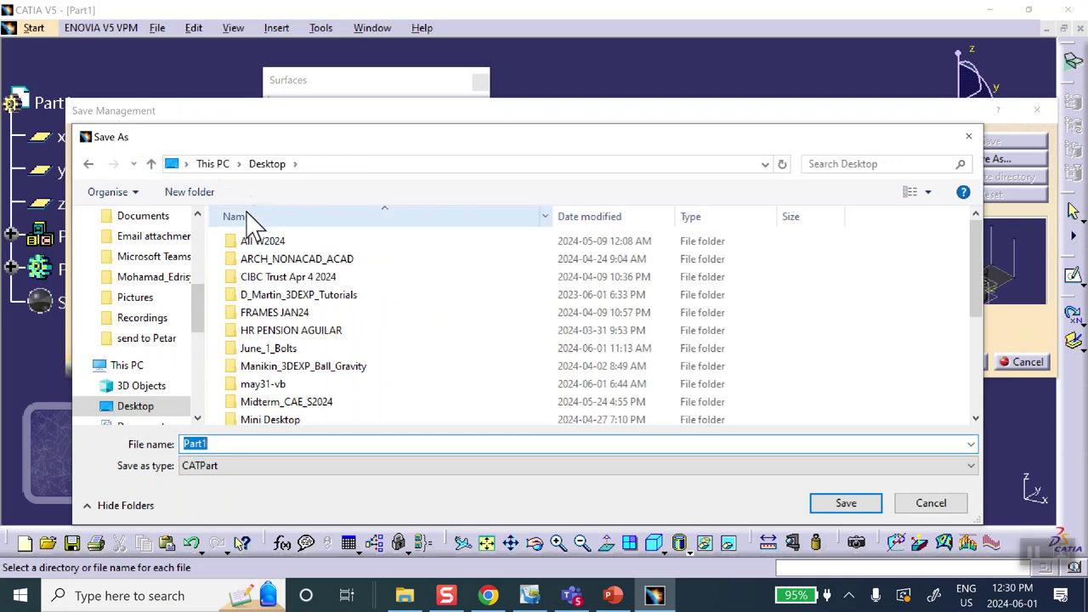
click(191, 193)
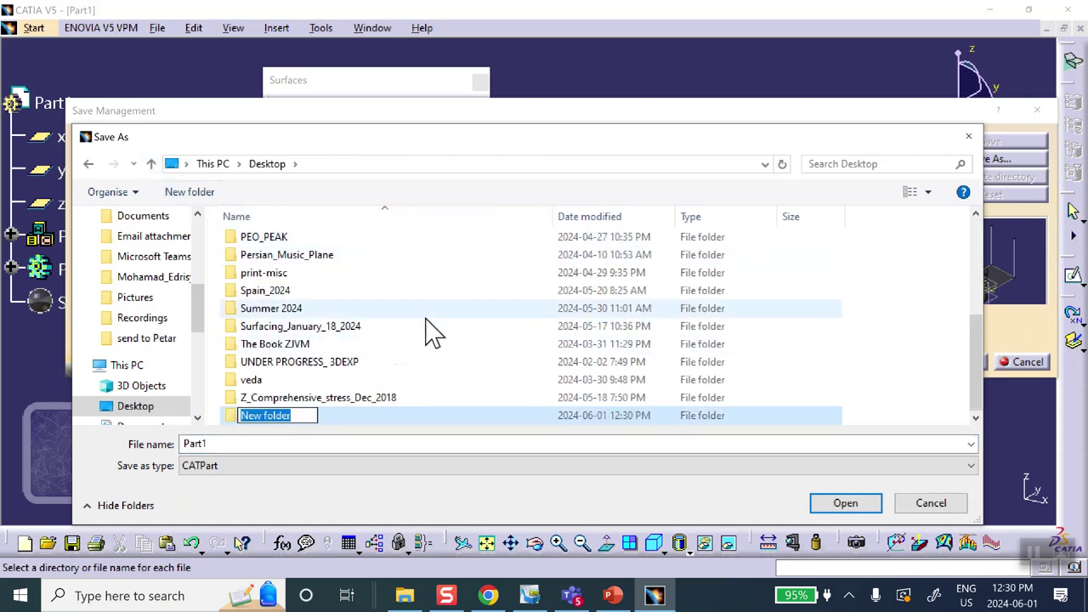
text(hybrid)
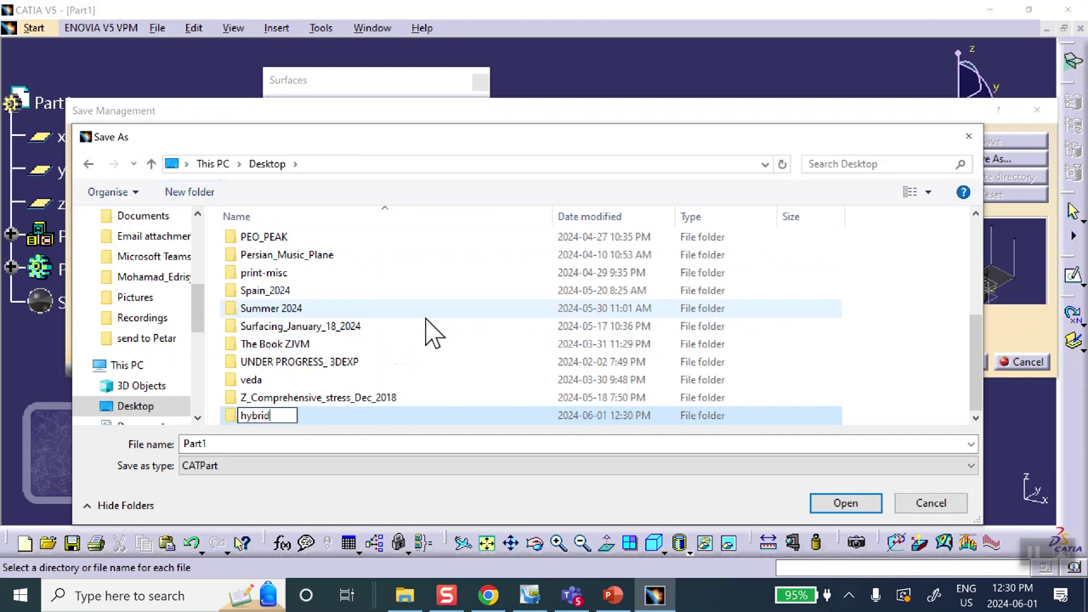
click(846, 504)
click(845, 505)
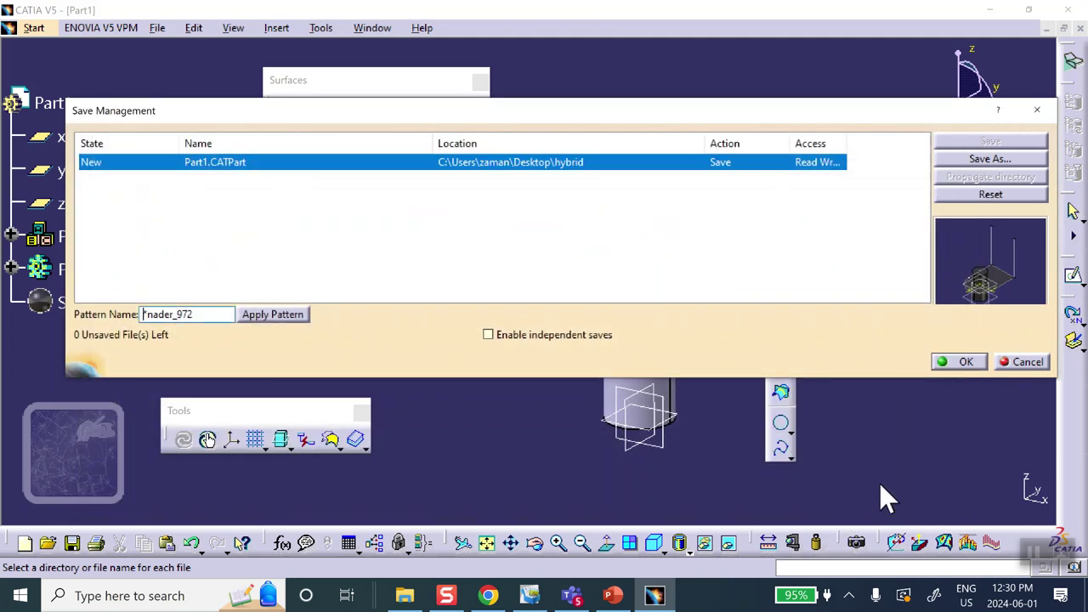
click(961, 361)
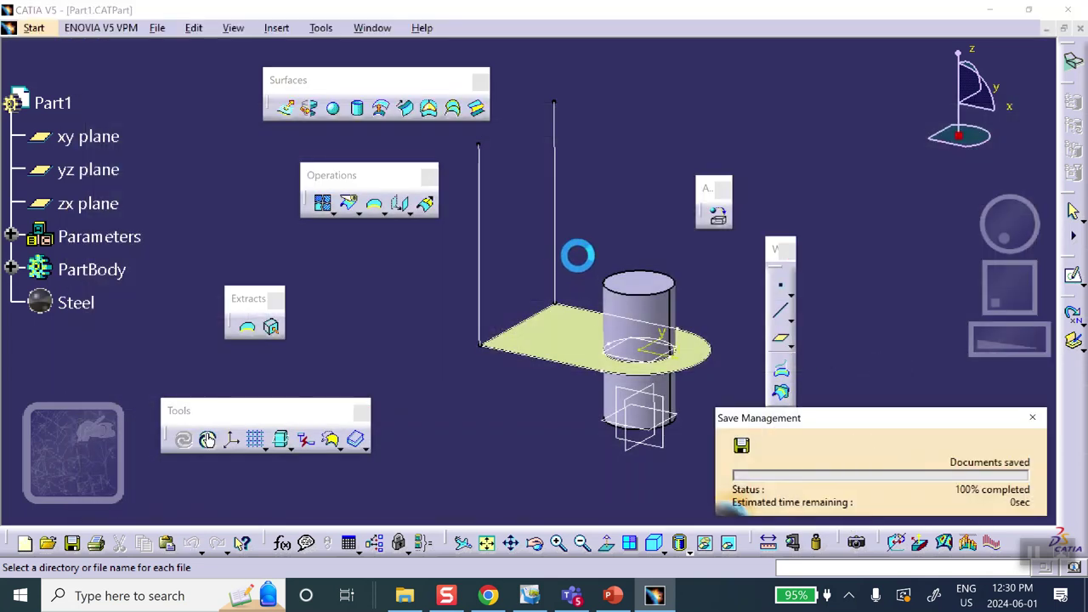
Switch to the Generative Structural Analysis workbench and create a Static Analysis case for the part
click(36, 27)
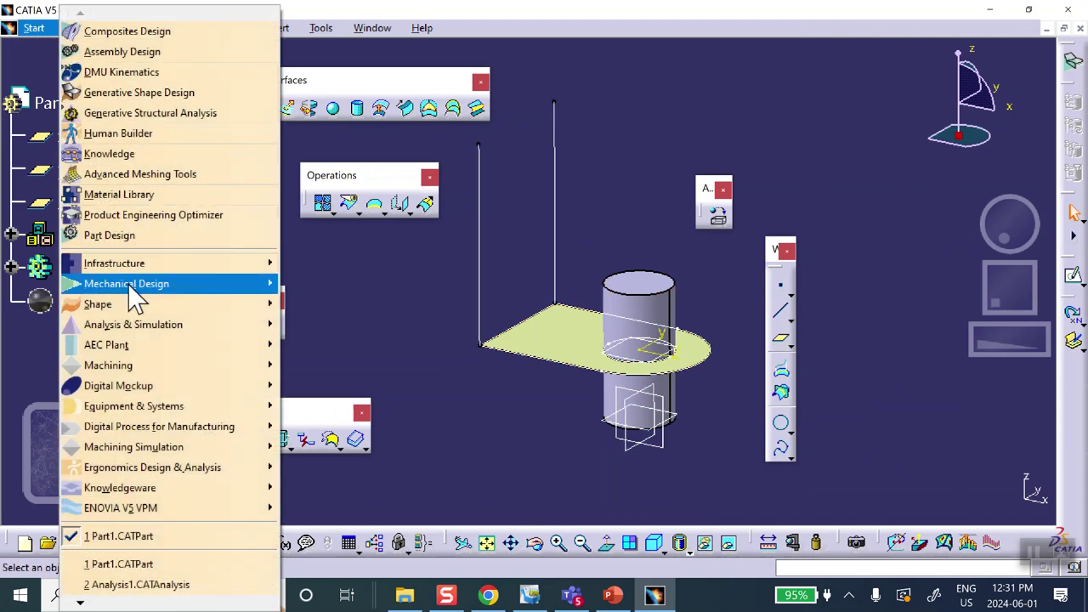
mouse_move(174, 333)
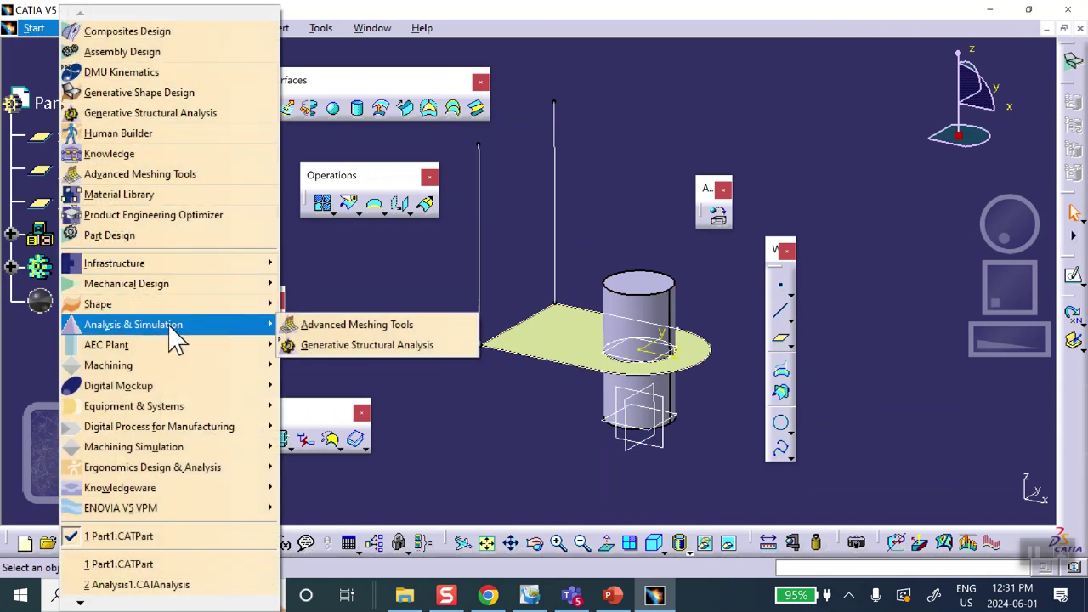
click(340, 355)
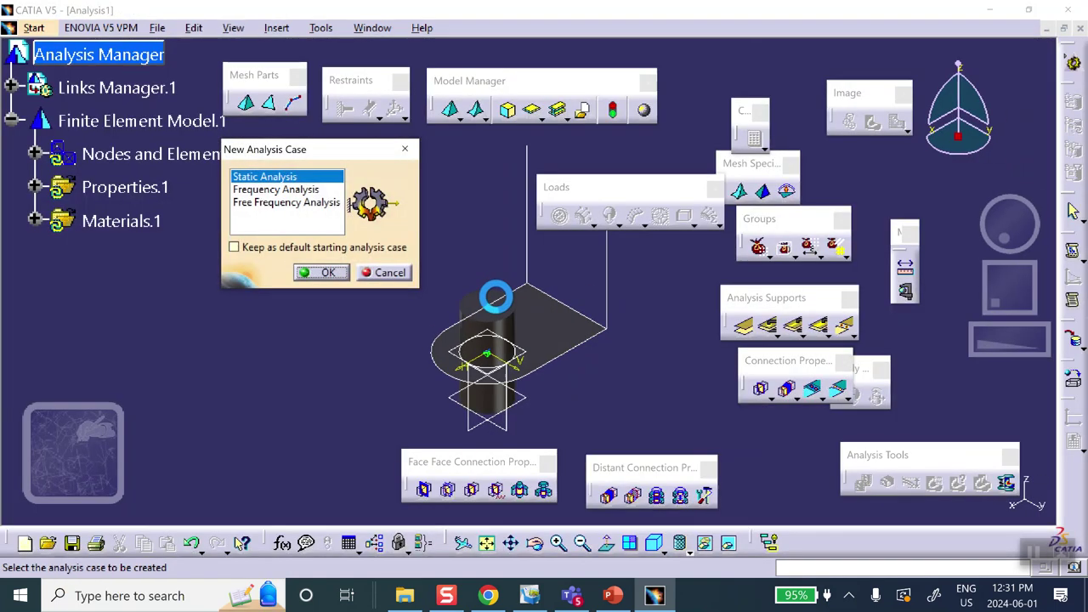
click(333, 274)
middle_drag(361, 238, 478, 275)
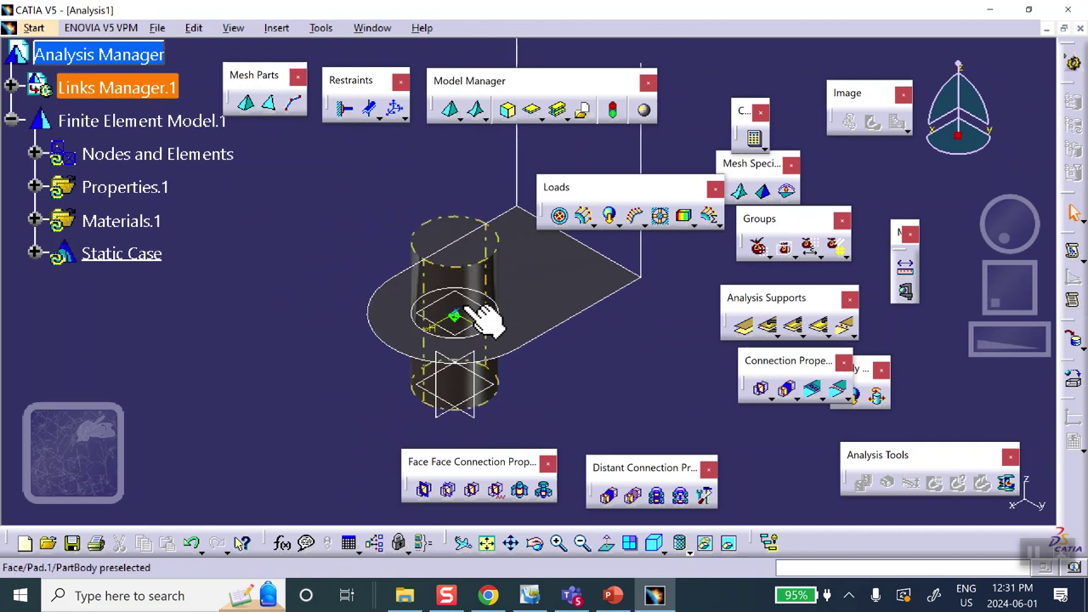
Generate a mesh visualization of the nodes and elements, updating the mesh, and display it shaded with edges without smooth edges
right_click(111, 155)
click(200, 404)
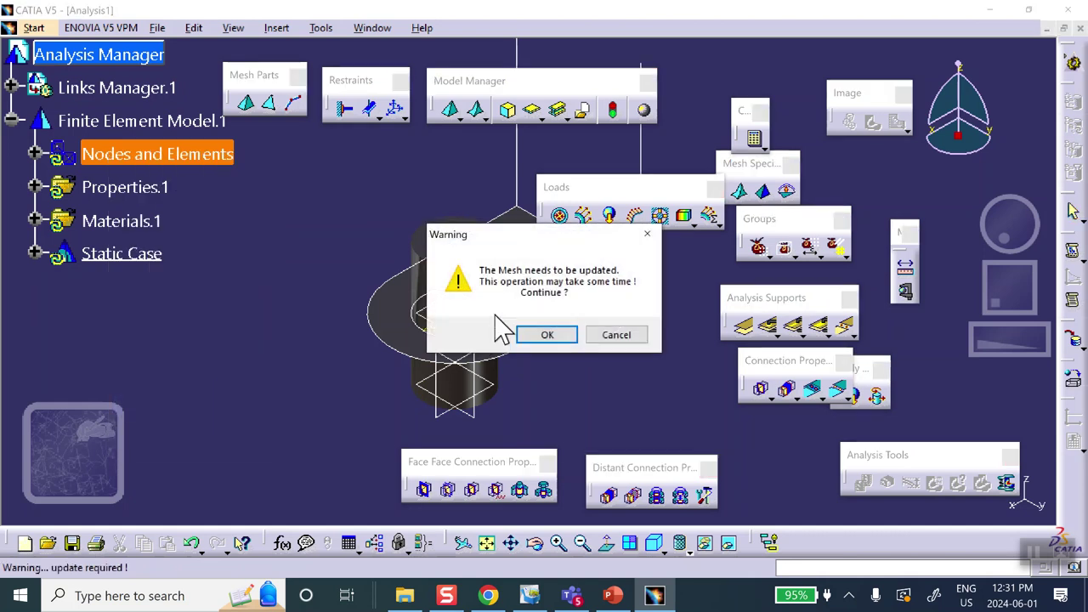
click(553, 336)
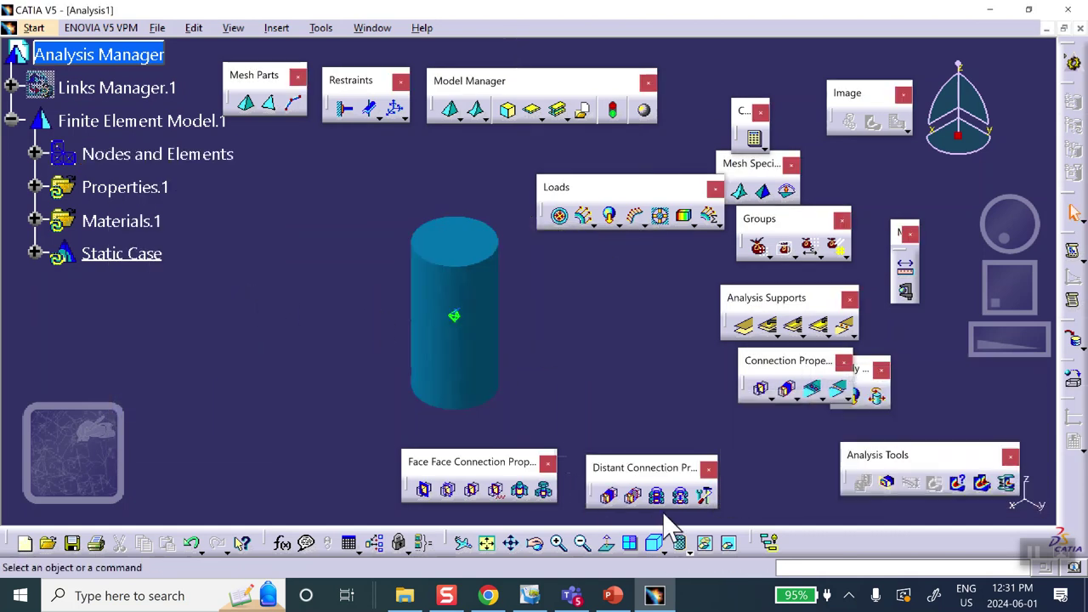
click(680, 544)
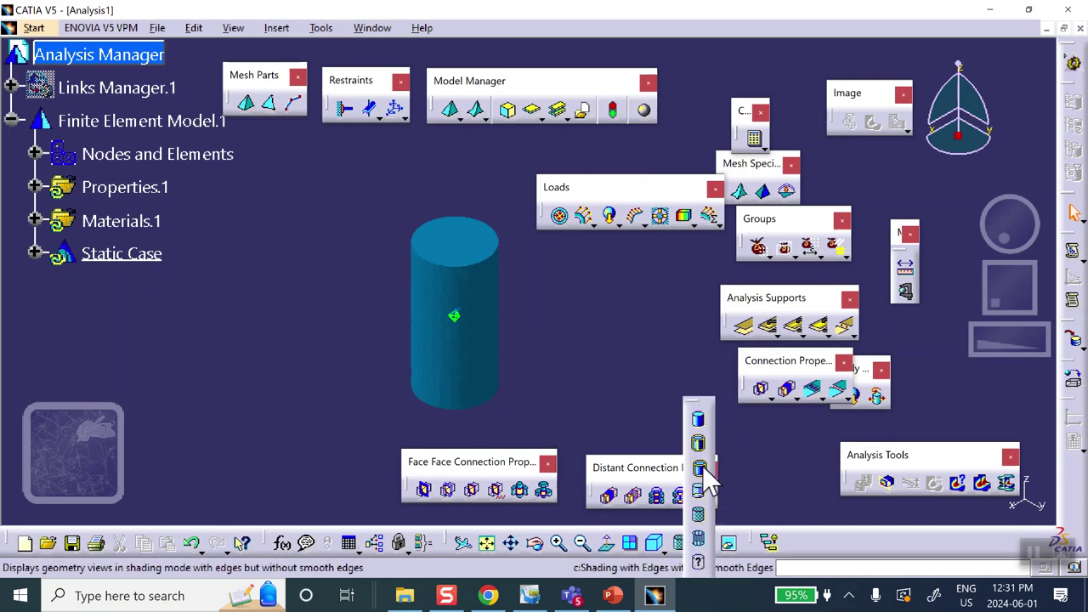
click(699, 473)
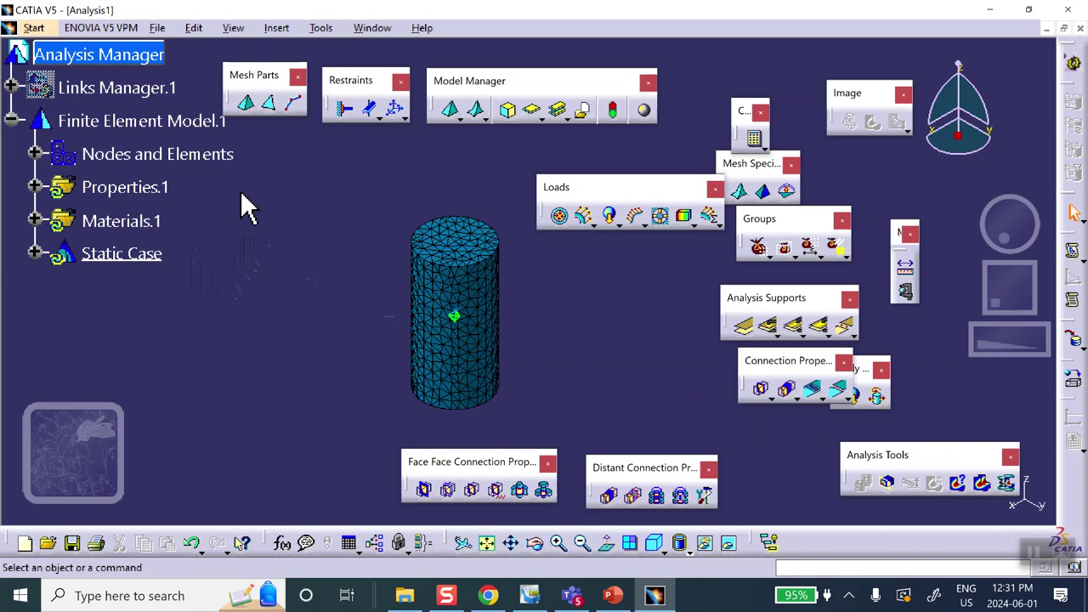
Expand Nodes and Elements and deactivate the Mesh.1 visualization
click(35, 154)
right_click(142, 220)
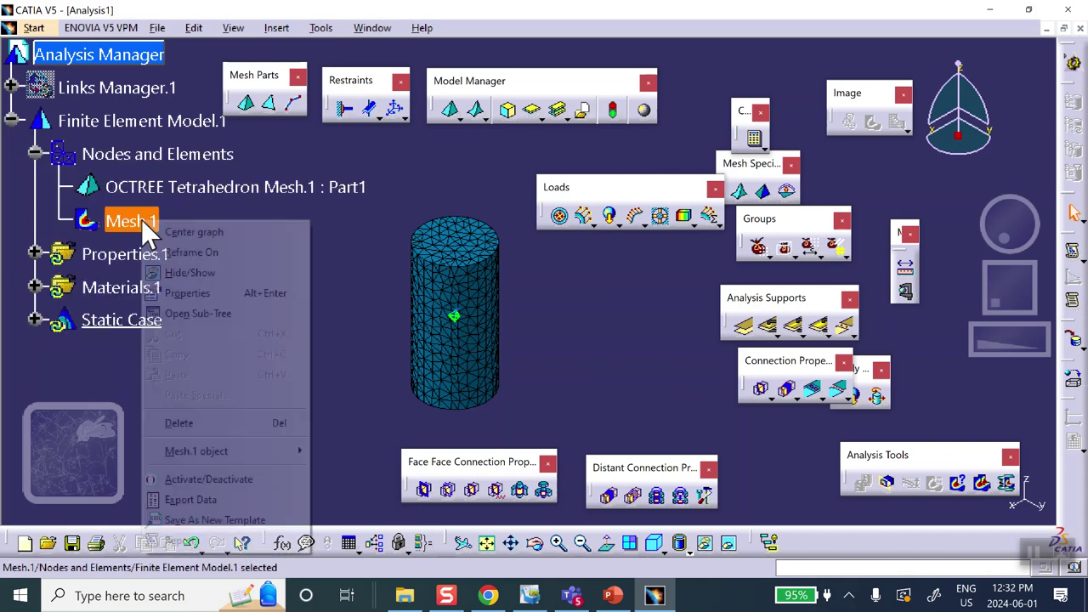
click(247, 479)
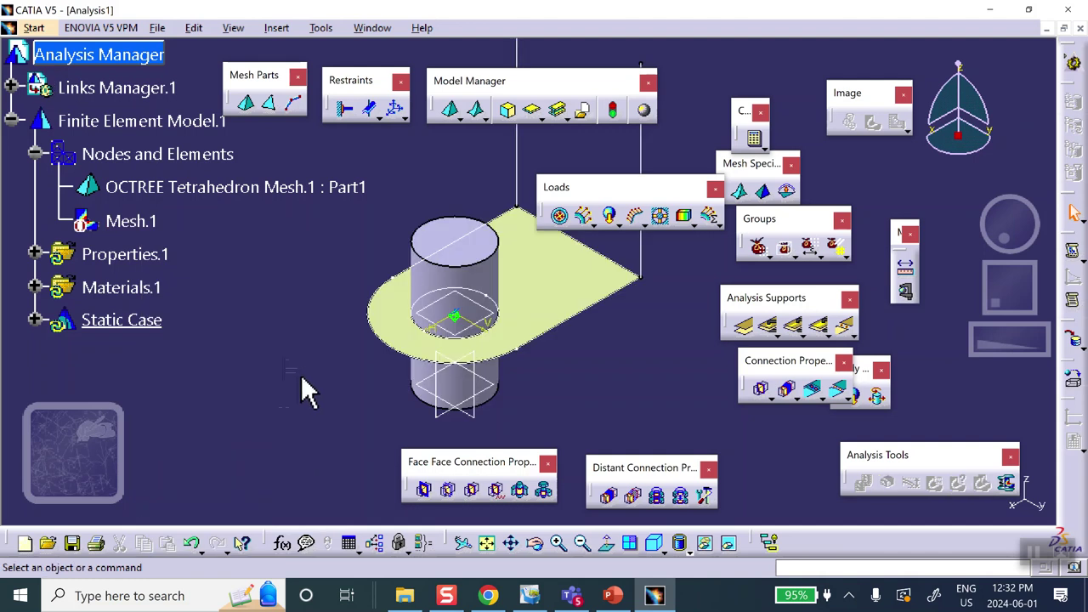
middle_drag(313, 272, 284, 281)
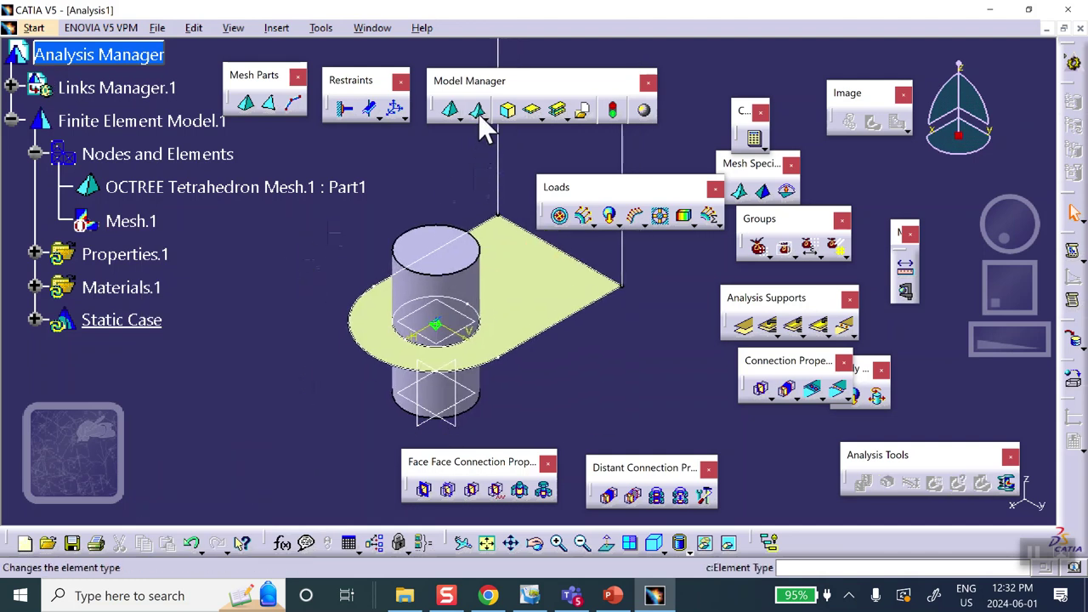
Add an OCTREE triangle mesh to the flat surface, keeping the default size and sag with linear elements
click(270, 105)
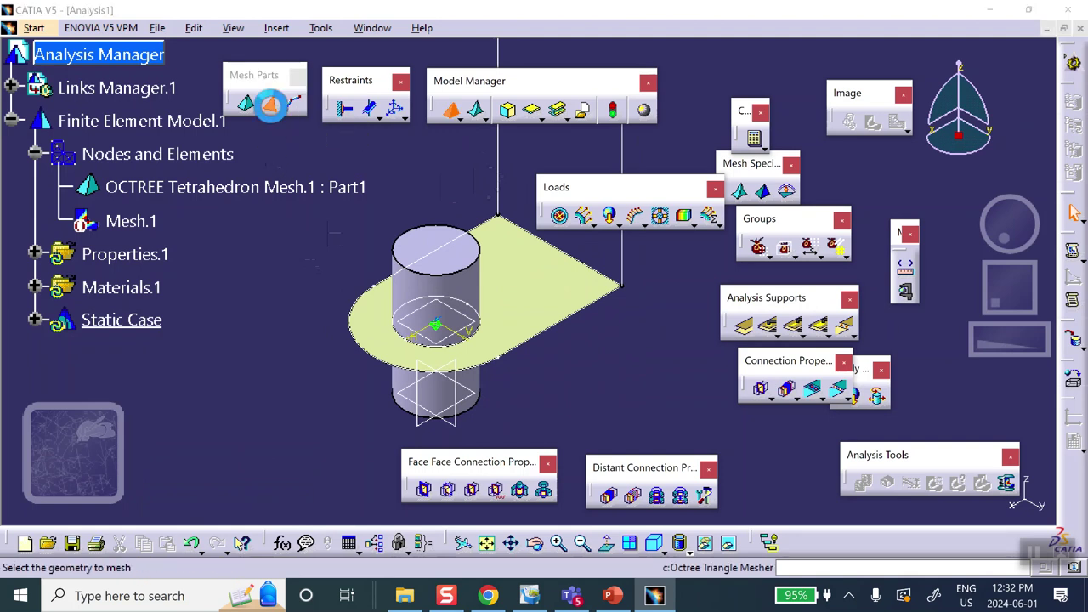
click(513, 282)
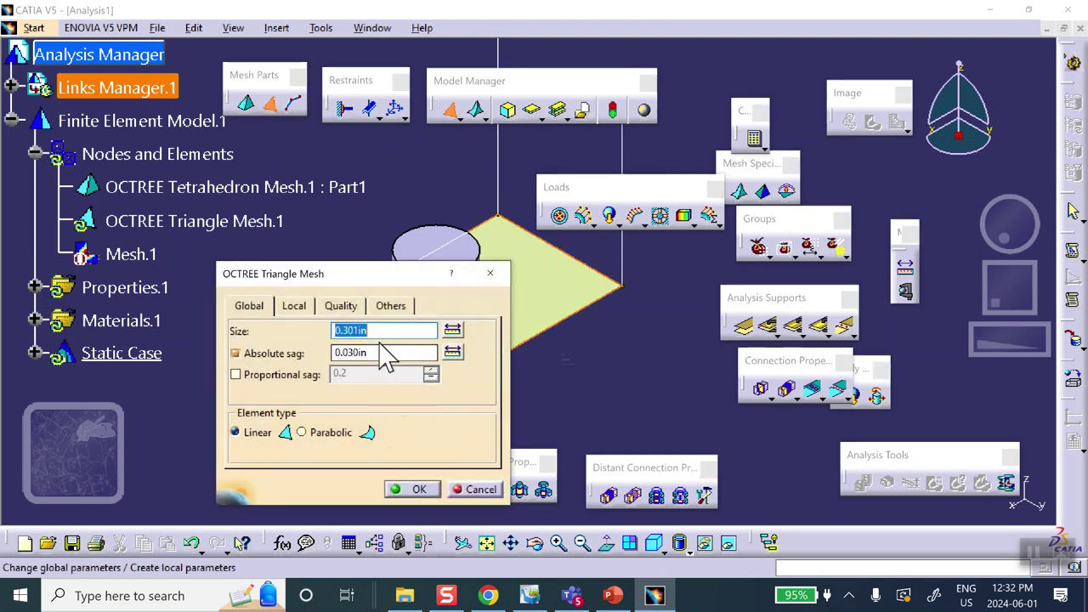
click(425, 492)
middle_drag(487, 393, 425, 352)
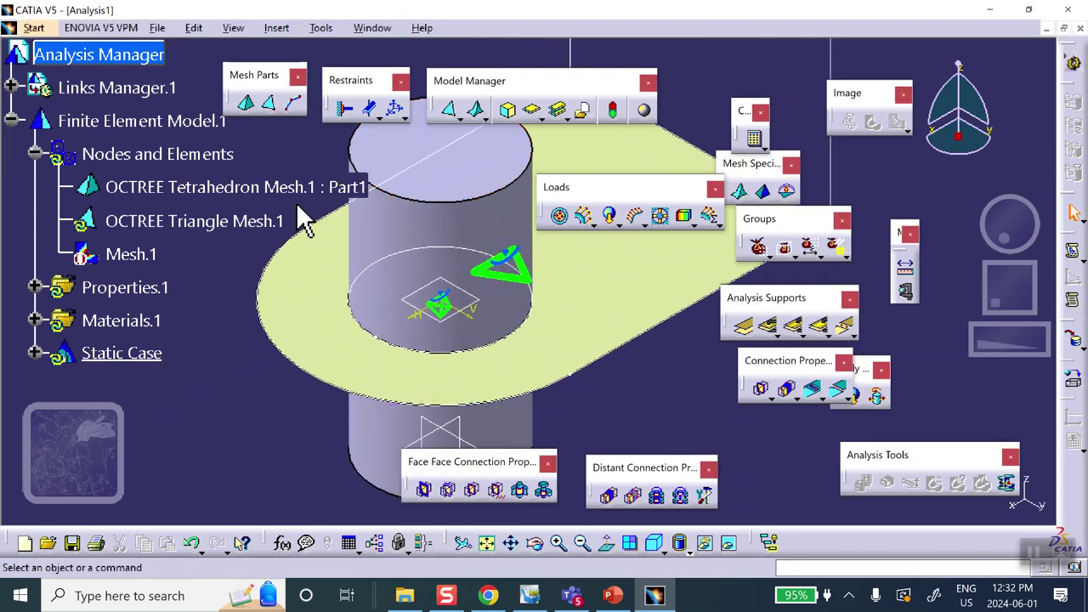
Set the flat surface's OCTREE triangle mesh size to 0.3 in
double_click(191, 223)
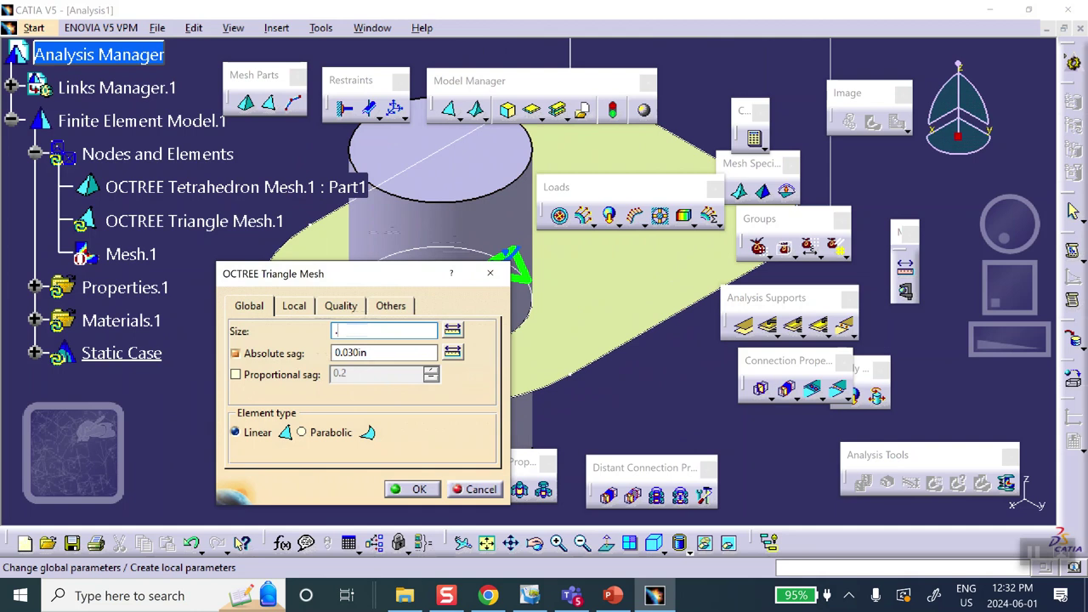
text(.3)
click(417, 489)
Set the global size of the flat surface's OCTREE triangle mesh to 0.1 in
click(184, 221)
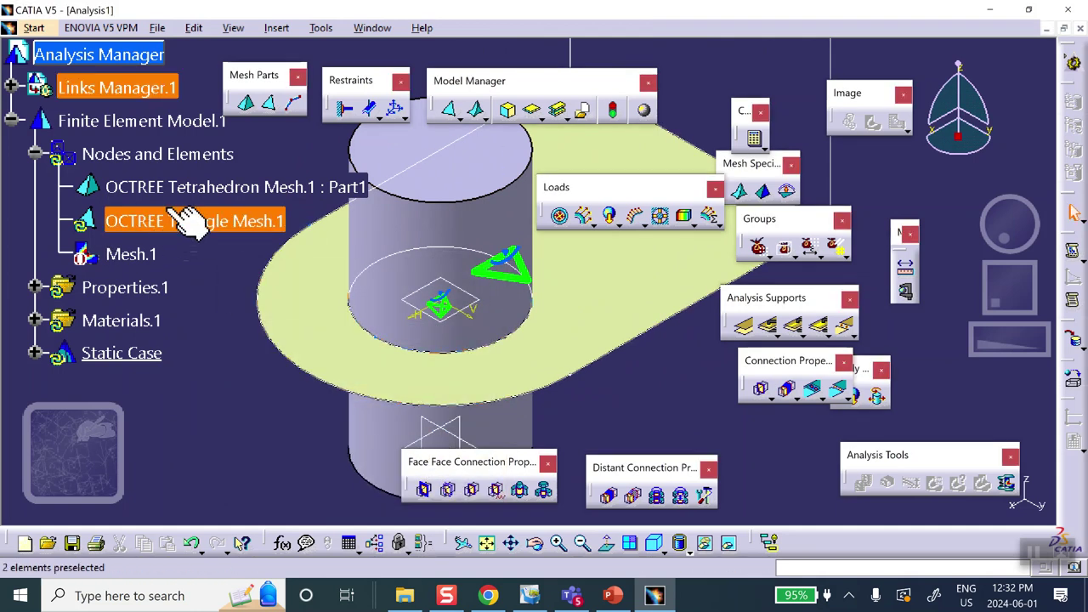
double_click(162, 221)
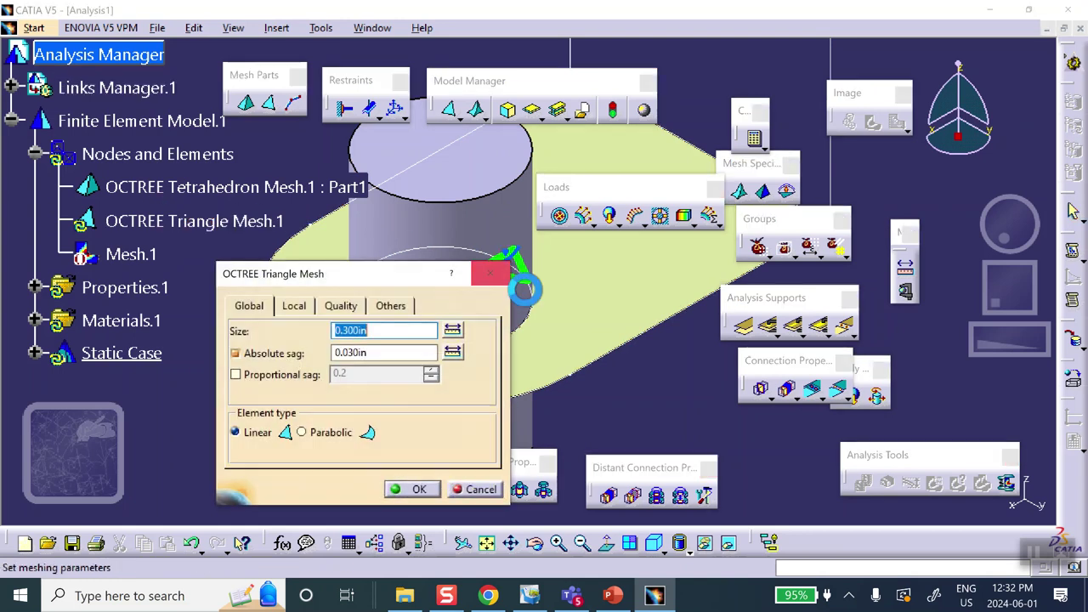
drag(403, 332, 302, 333)
text(.1)
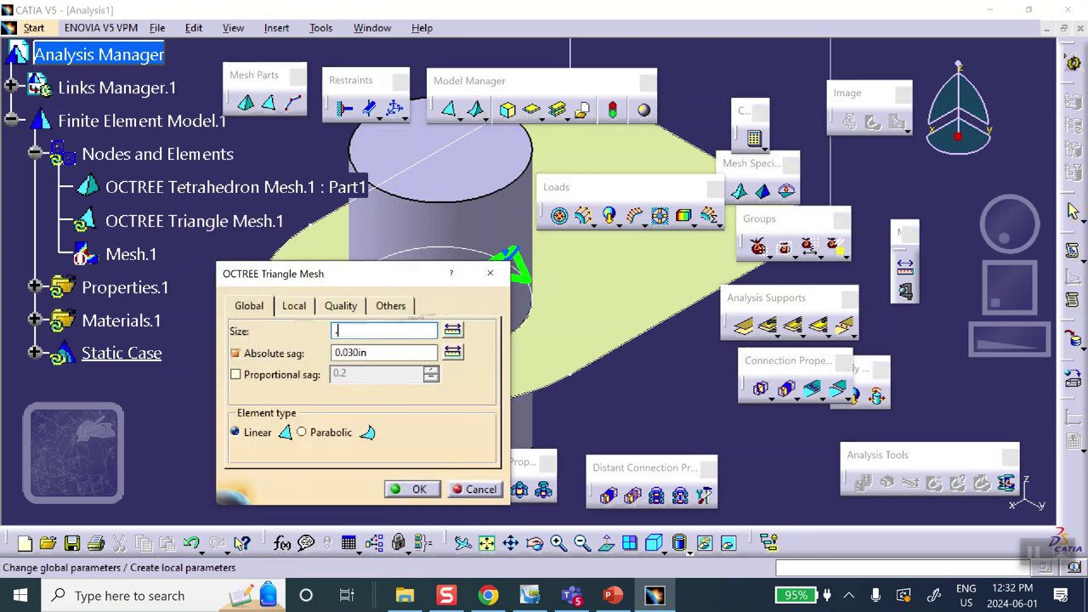
click(397, 485)
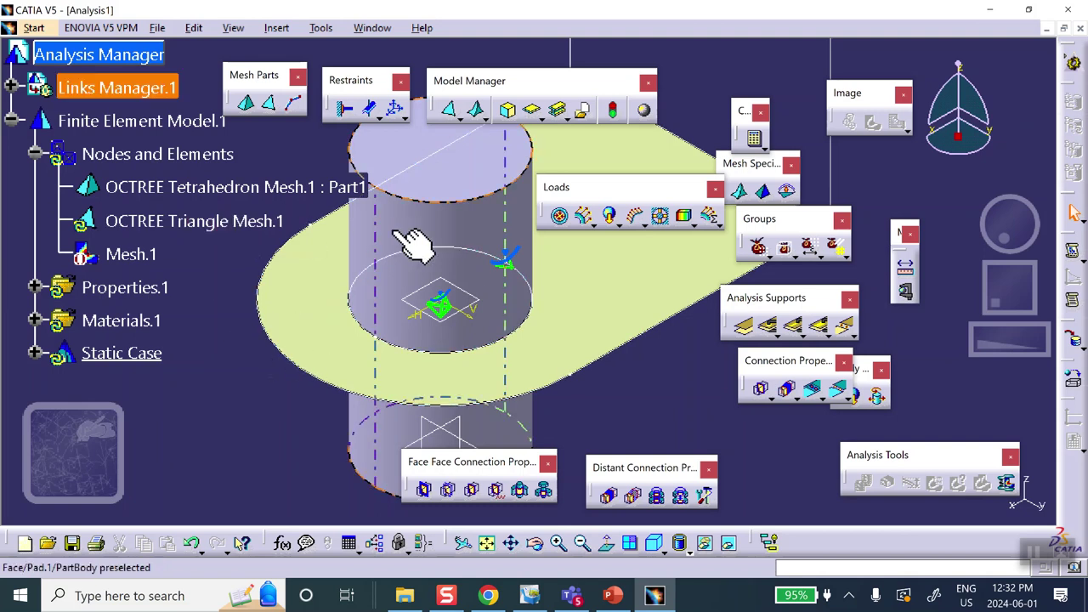
Assign a steel 2D property with 0.100 in thickness to the flat surface, checking the plate thickness on the PowerPoint slide
click(533, 111)
click(565, 301)
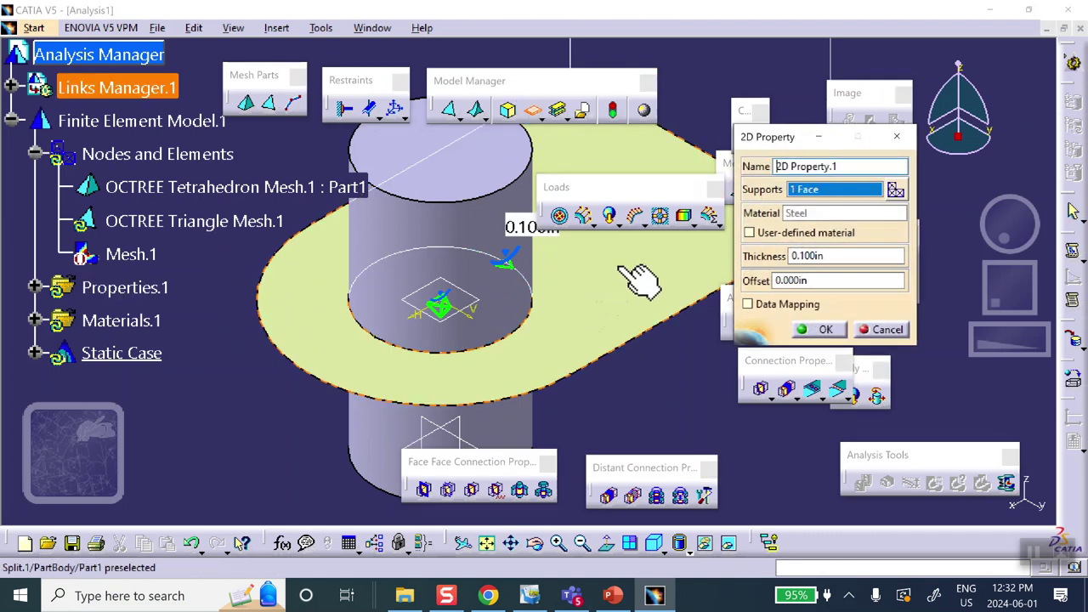
click(614, 596)
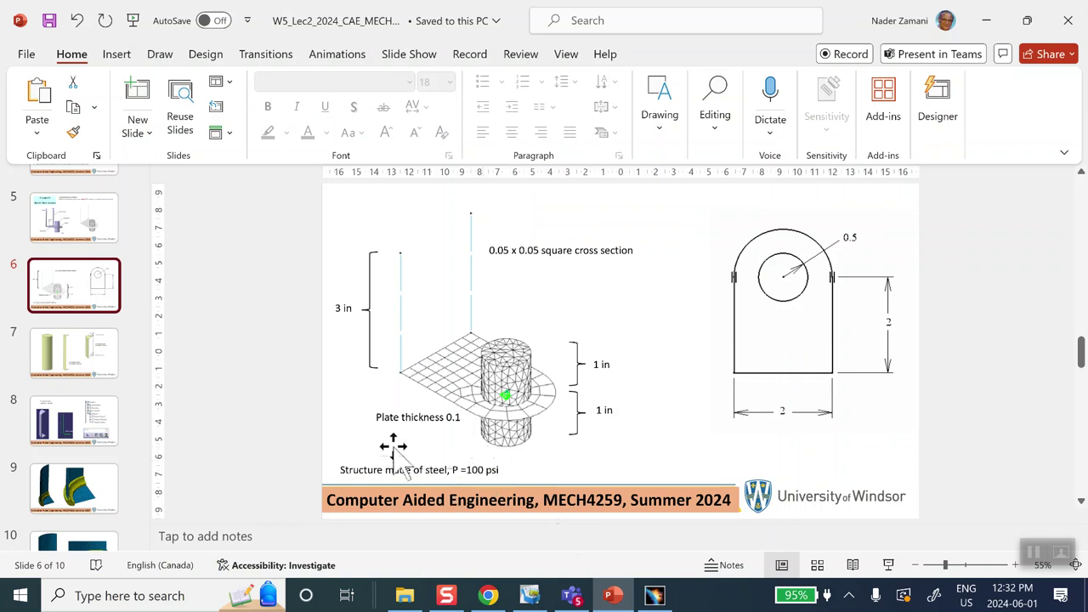
click(995, 19)
click(820, 329)
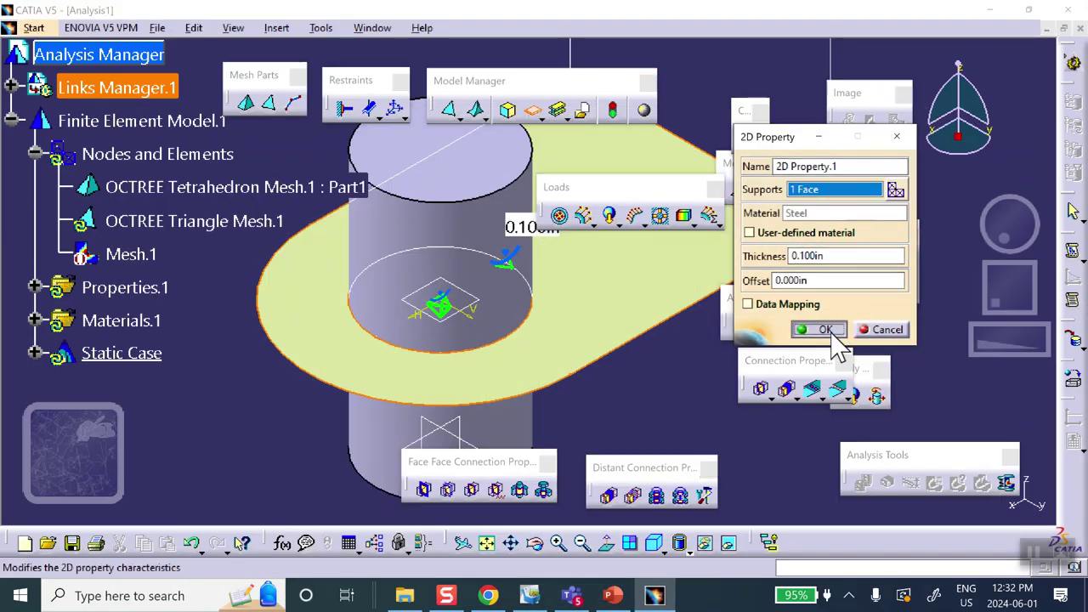
Activate the Mesh.1 visualization with a mesh update to inspect the plate and cylinder meshes, and deactivate it again
click(143, 162)
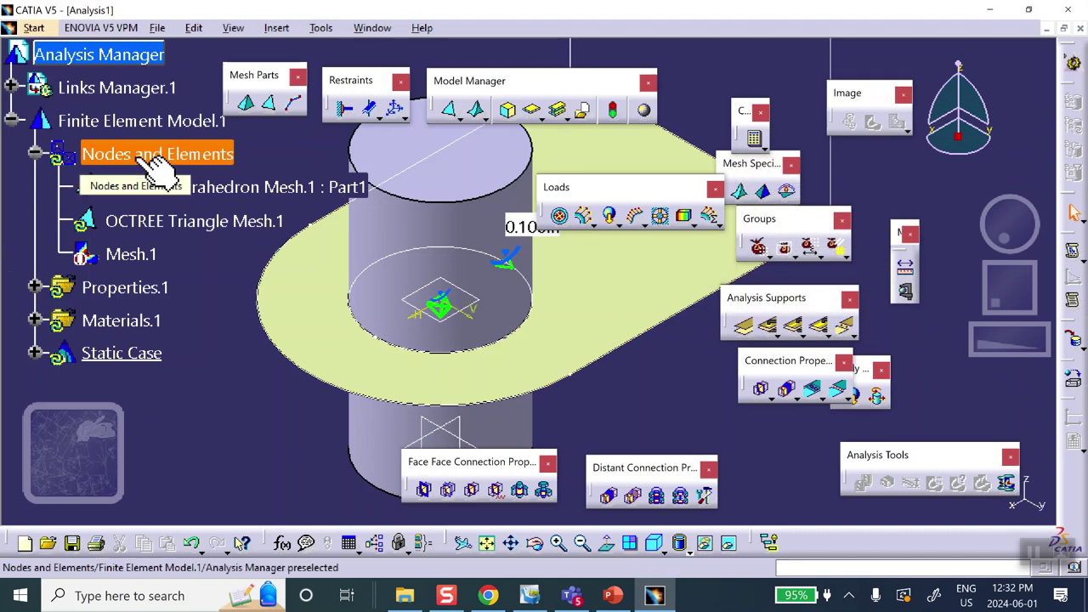
right_click(138, 162)
click(161, 322)
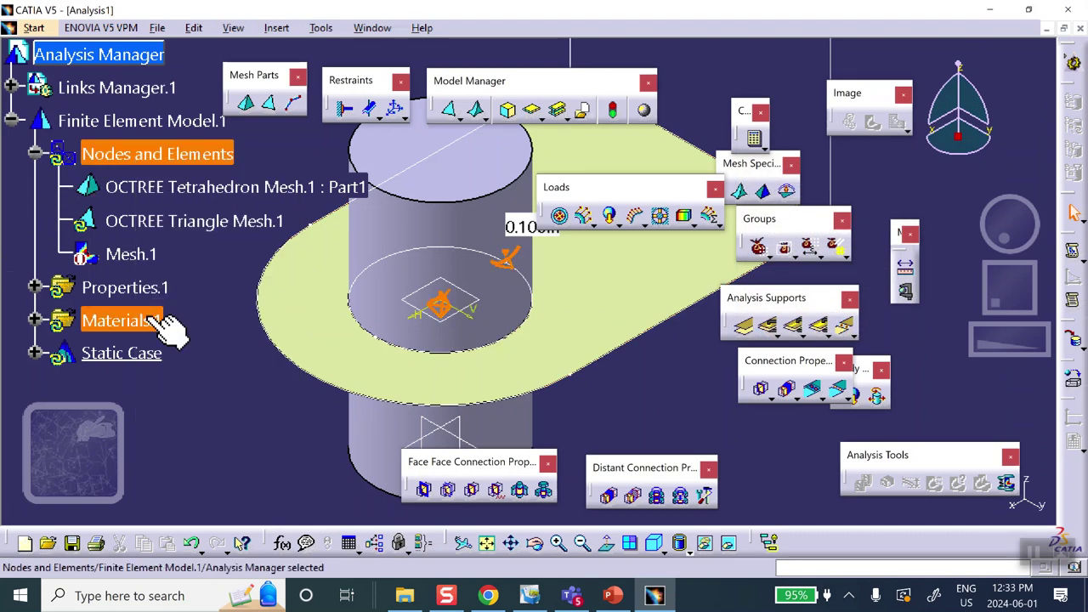
right_click(128, 251)
click(182, 503)
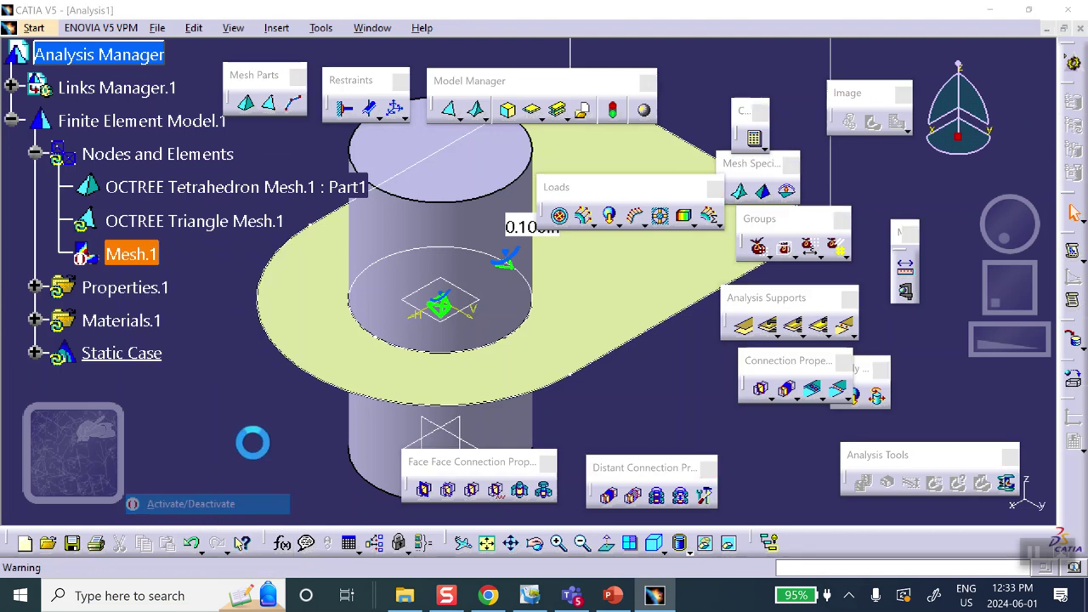
click(569, 335)
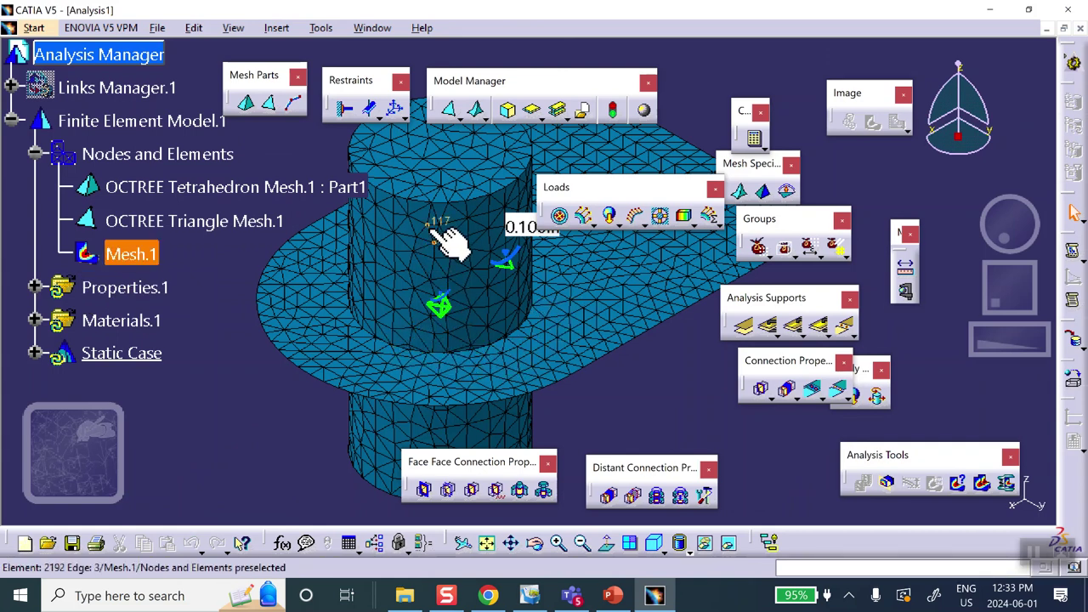
right_click(120, 248)
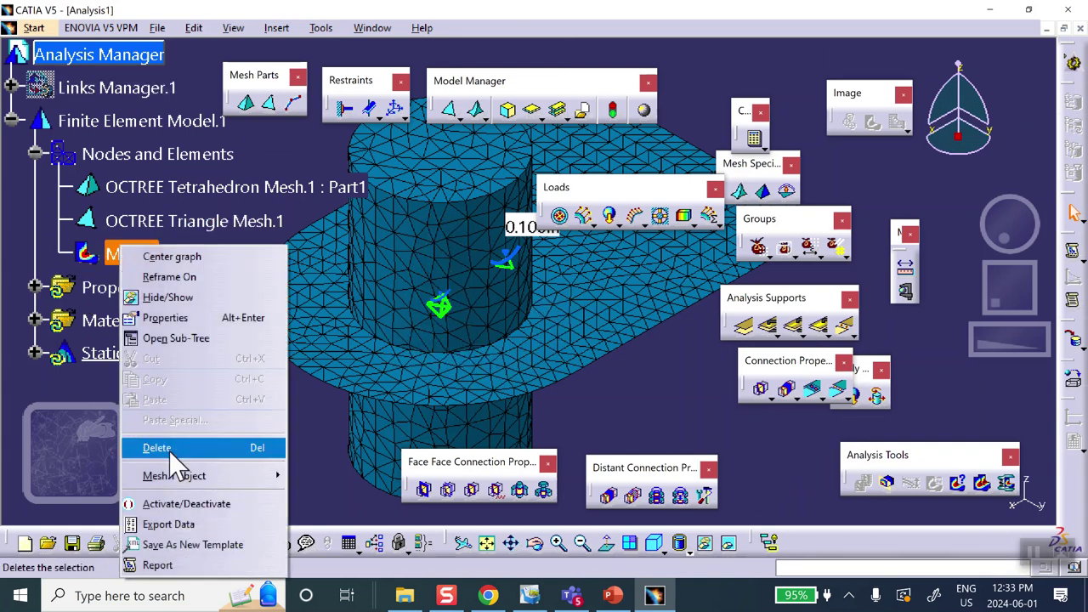
click(180, 504)
Add a 1D beam mesh of linear elements, size 1.000 in, to the vertical line at the plate's rear corner
middle_drag(314, 253, 275, 437)
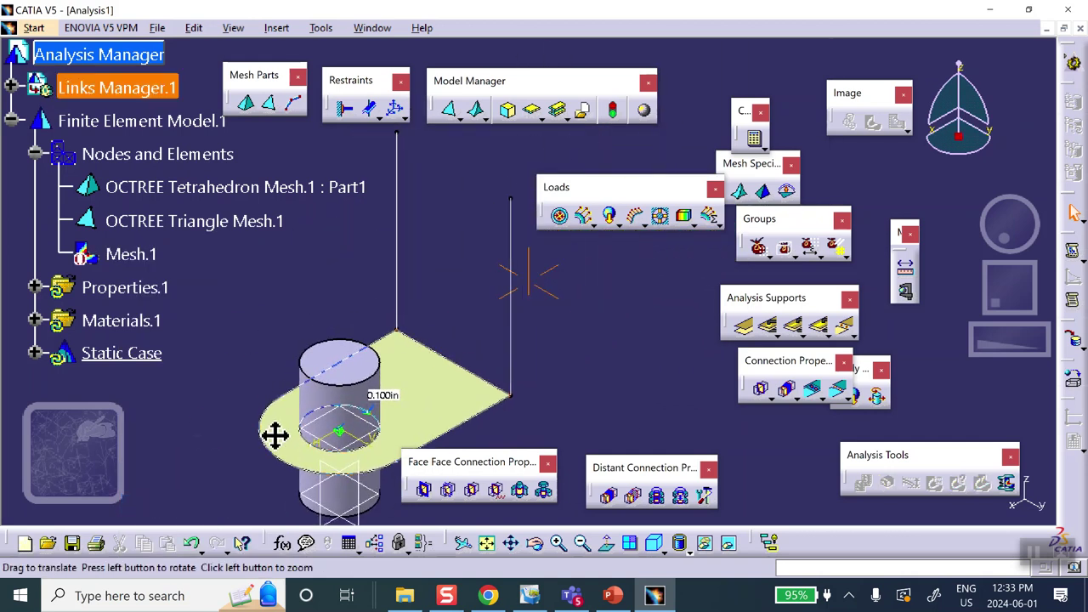
click(292, 102)
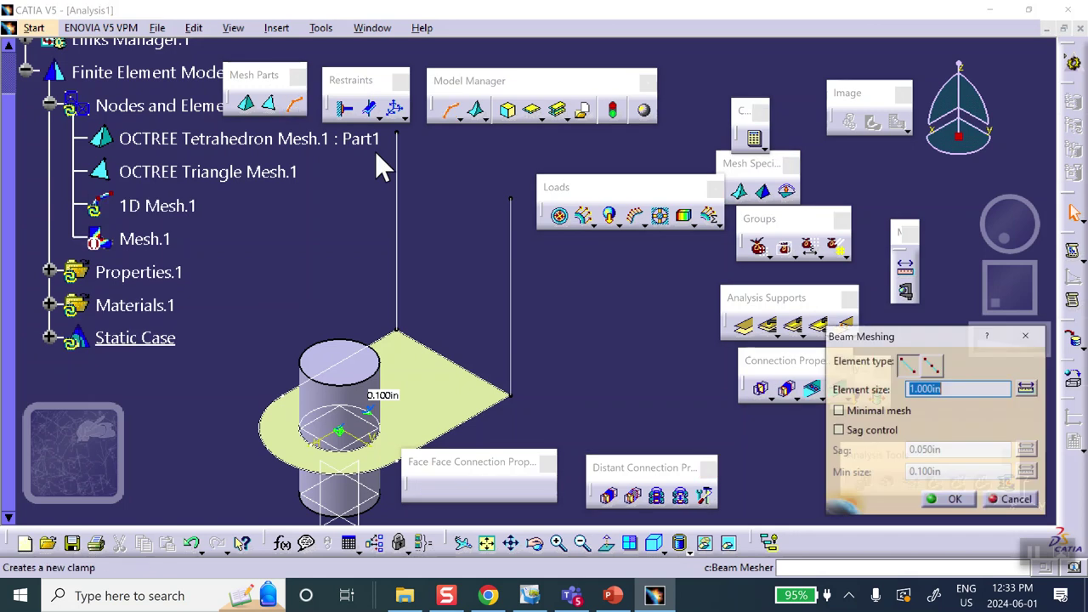
click(397, 211)
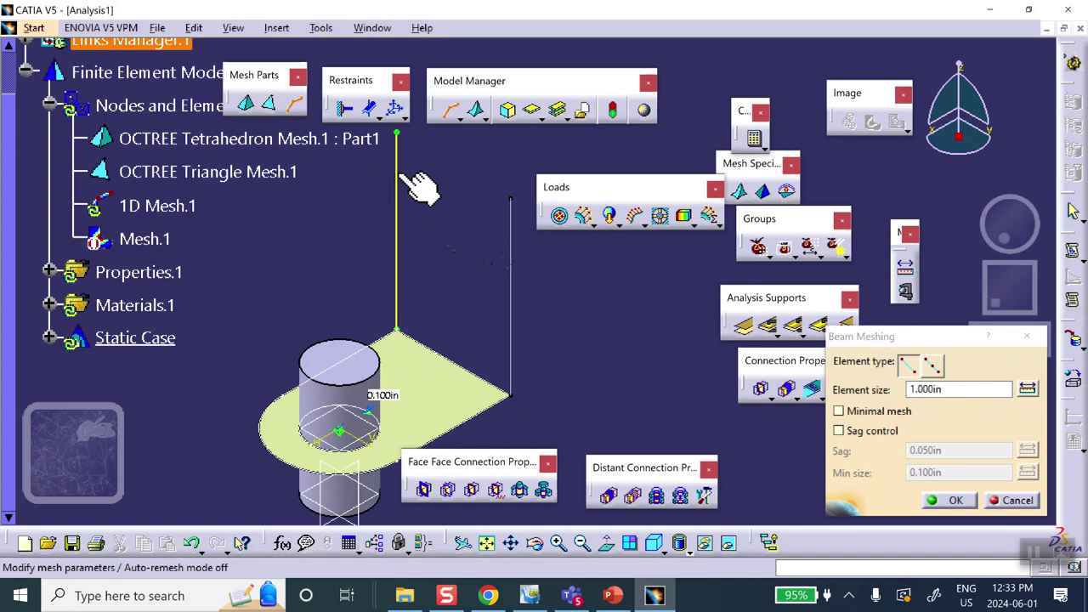
click(957, 500)
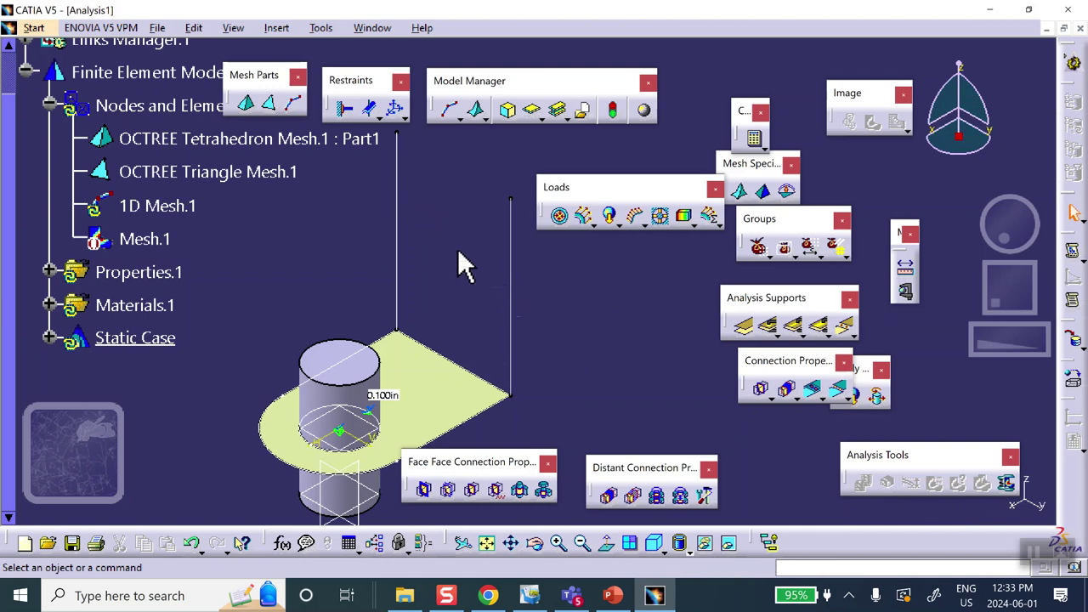
Reopen 1D Mesh.1 on the rear vertical line to review its support and beam meshing parameters
double_click(396, 231)
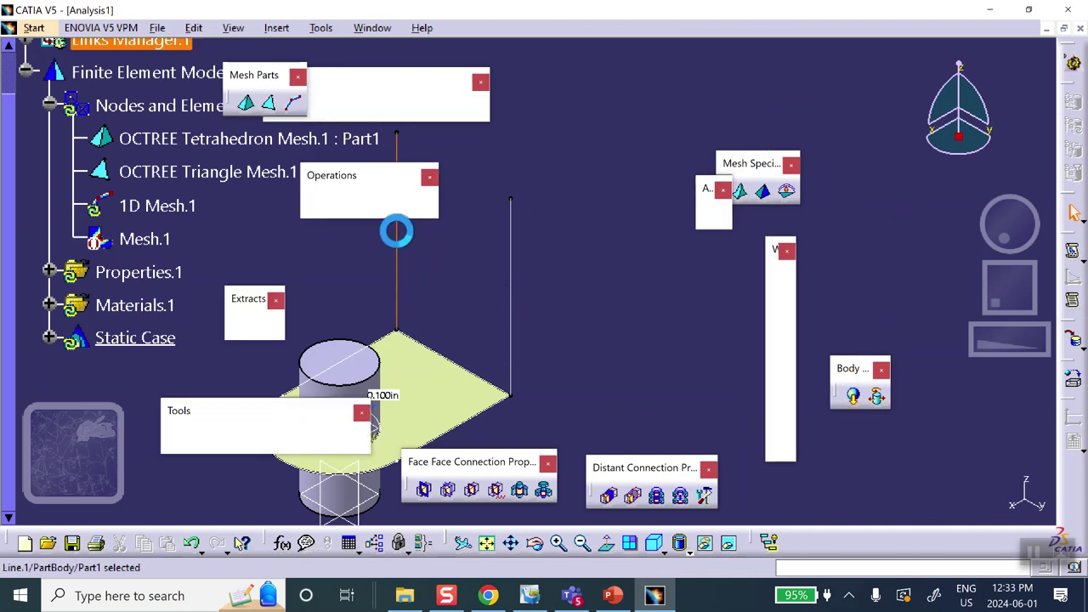
double_click(135, 206)
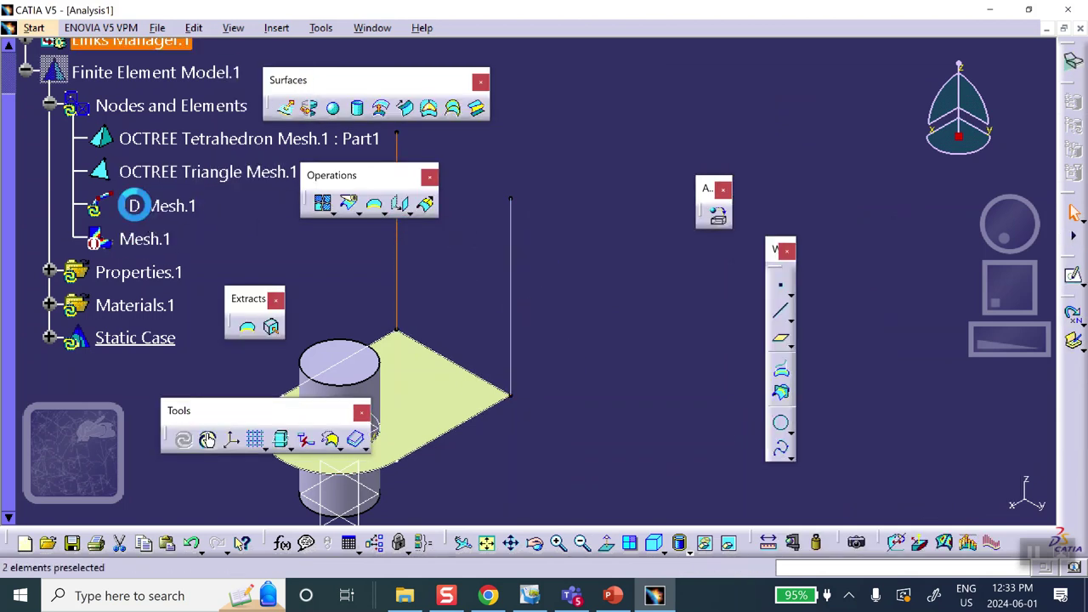
double_click(161, 206)
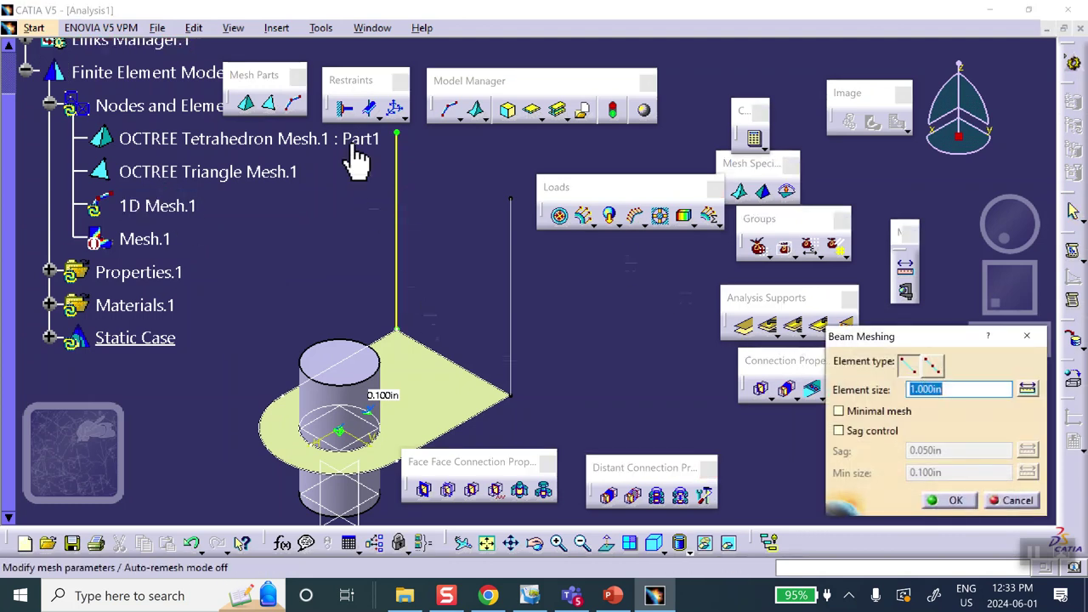
click(955, 502)
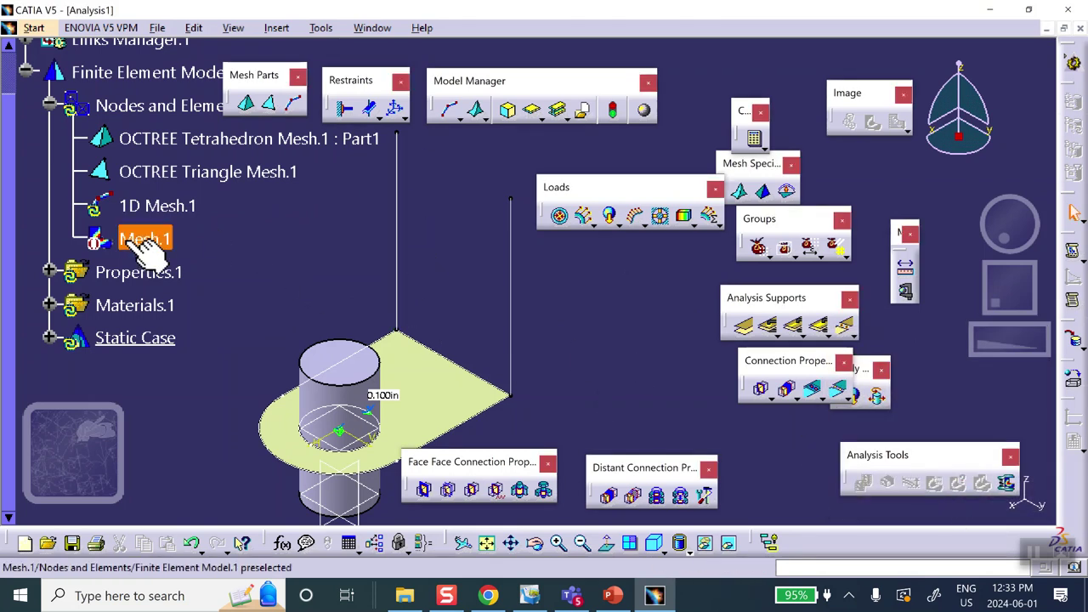
Add a 1D beam mesh of linear elements, size 1.000 in, to the other vertical line at the plate's front corner
click(446, 109)
click(511, 289)
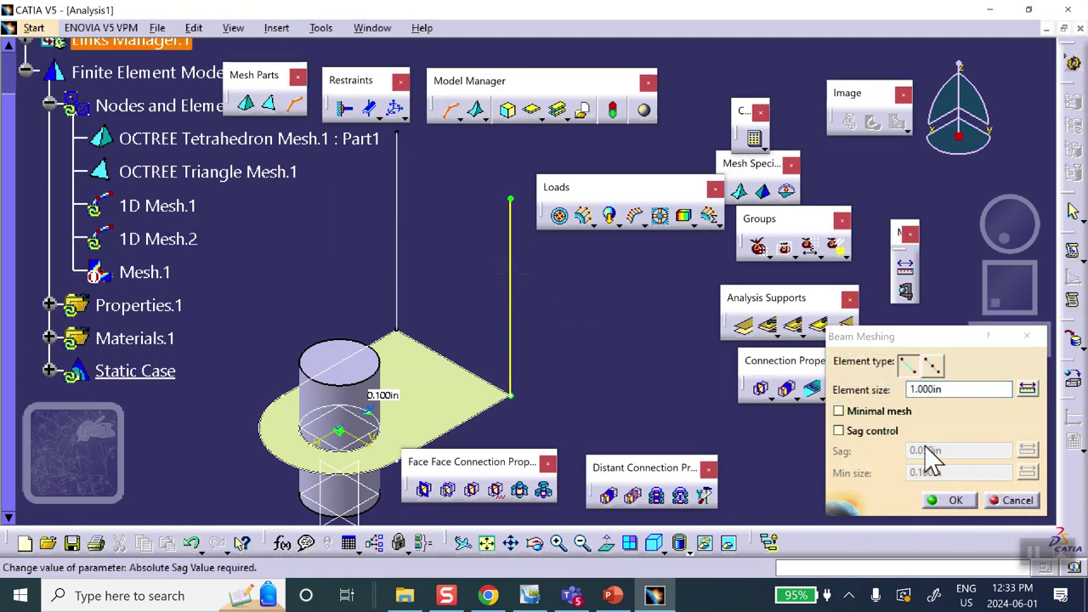
click(955, 499)
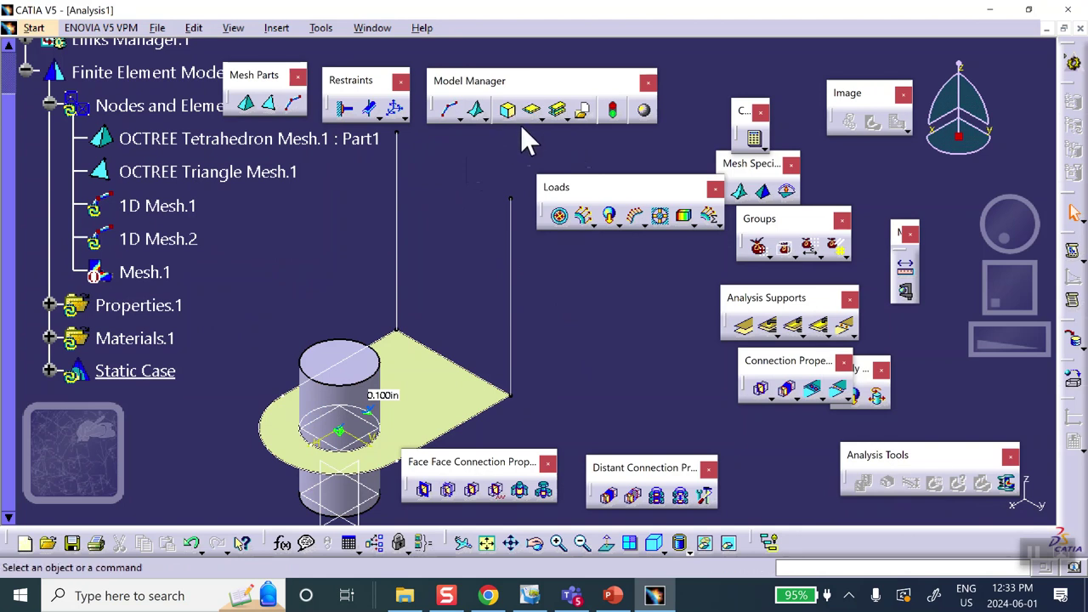
Switch to PowerPoint, review the supports and beam cross section on slides 5 and 6, and return to CATIA
click(613, 595)
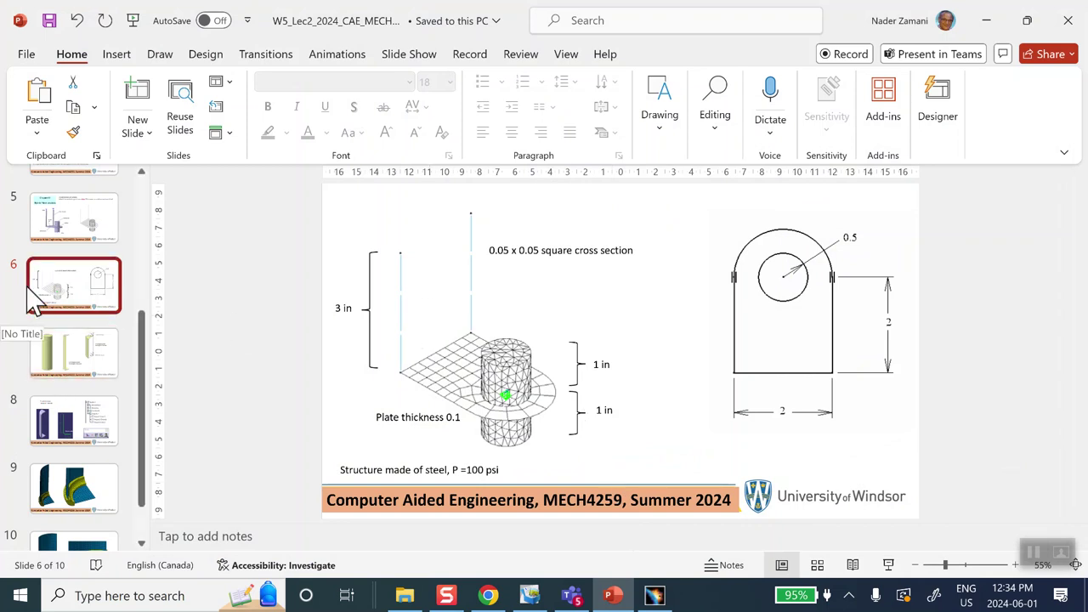
click(73, 234)
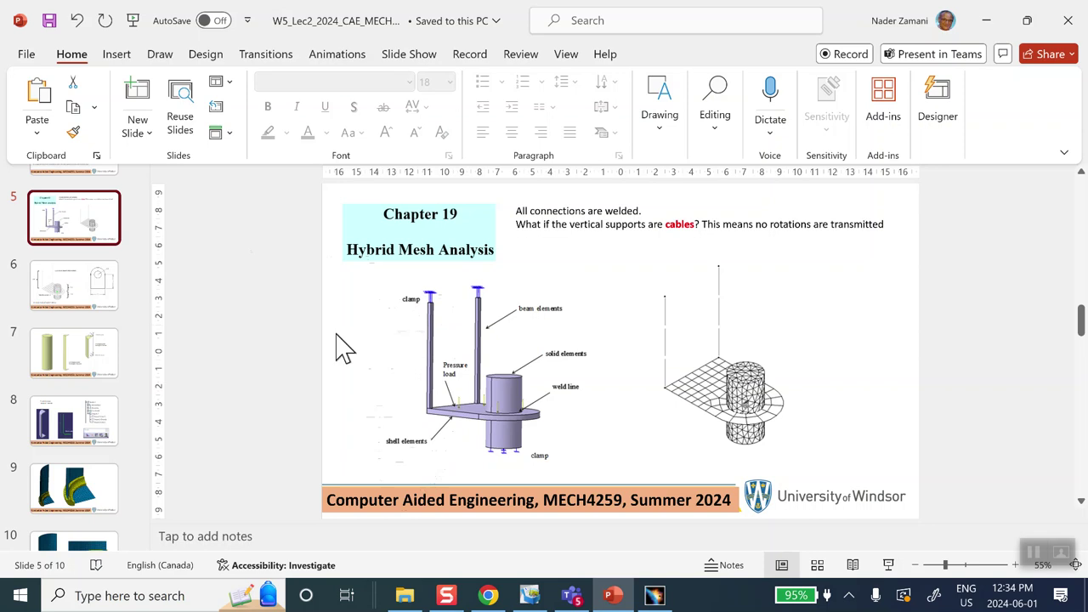
click(93, 302)
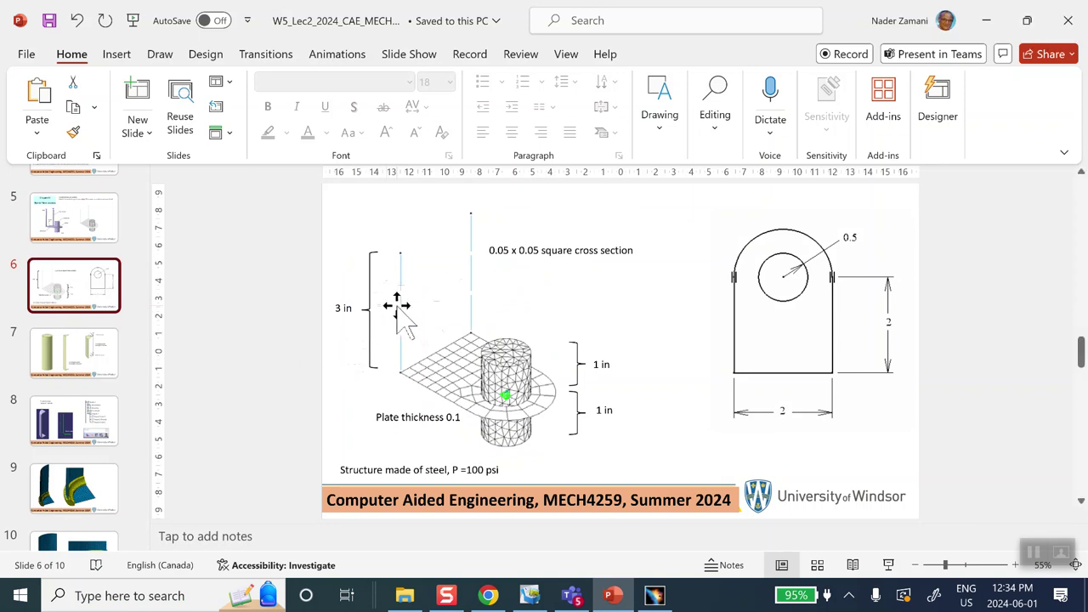
click(988, 20)
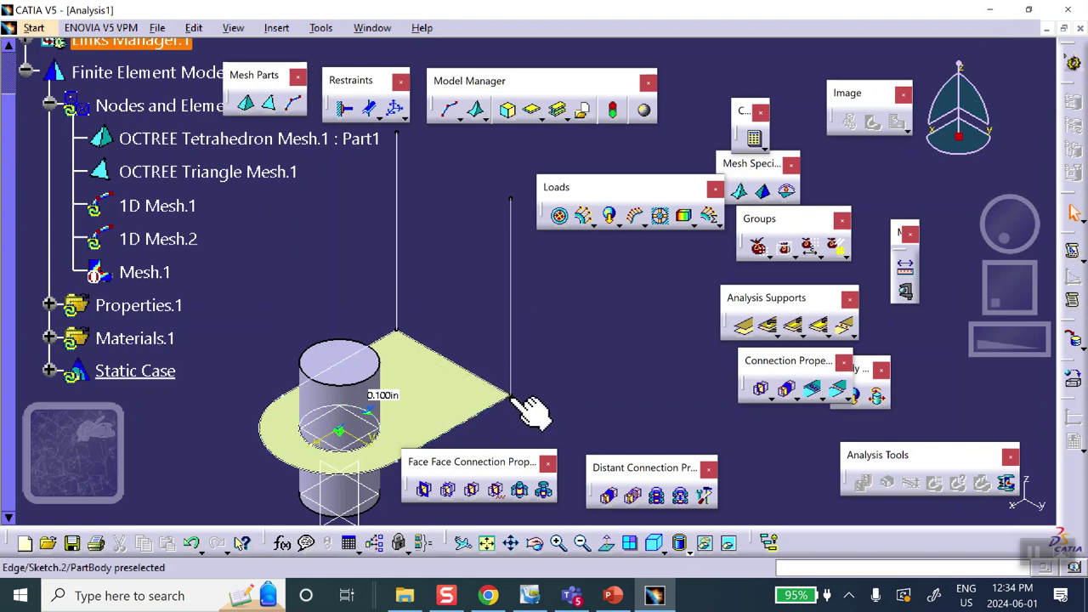
Define a rectangular beam 1D property on the rear vertical line, with section length (Y) and height (Z) of 0.05 in
click(422, 236)
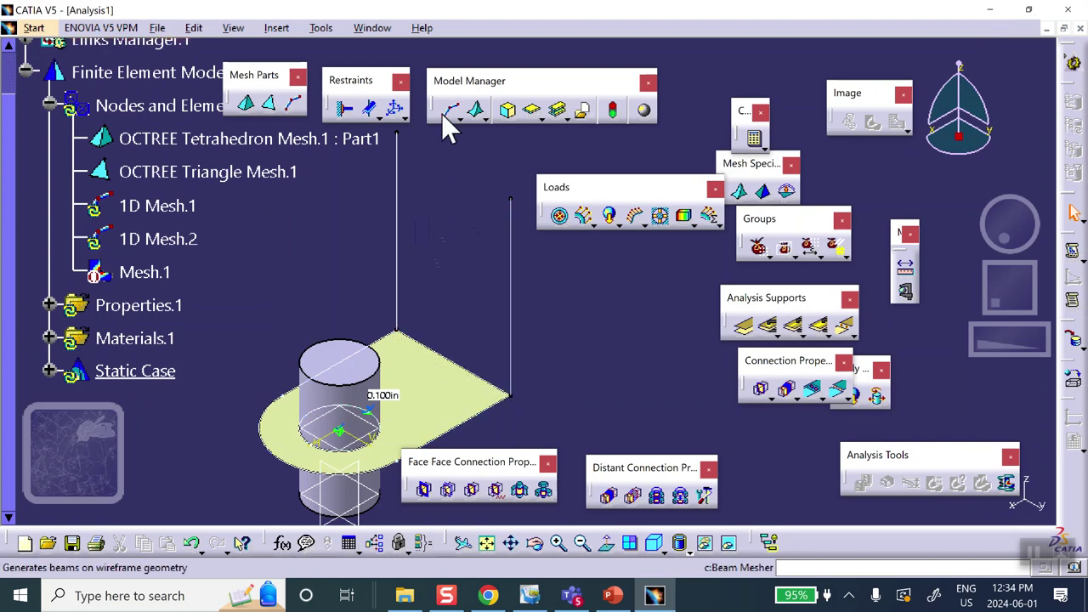
click(554, 109)
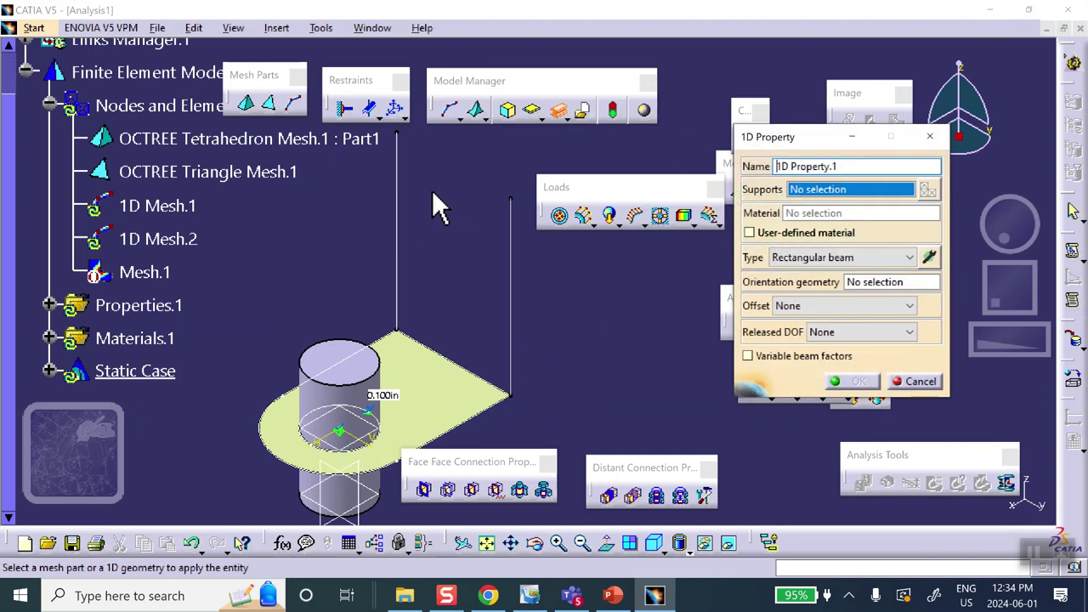
click(445, 246)
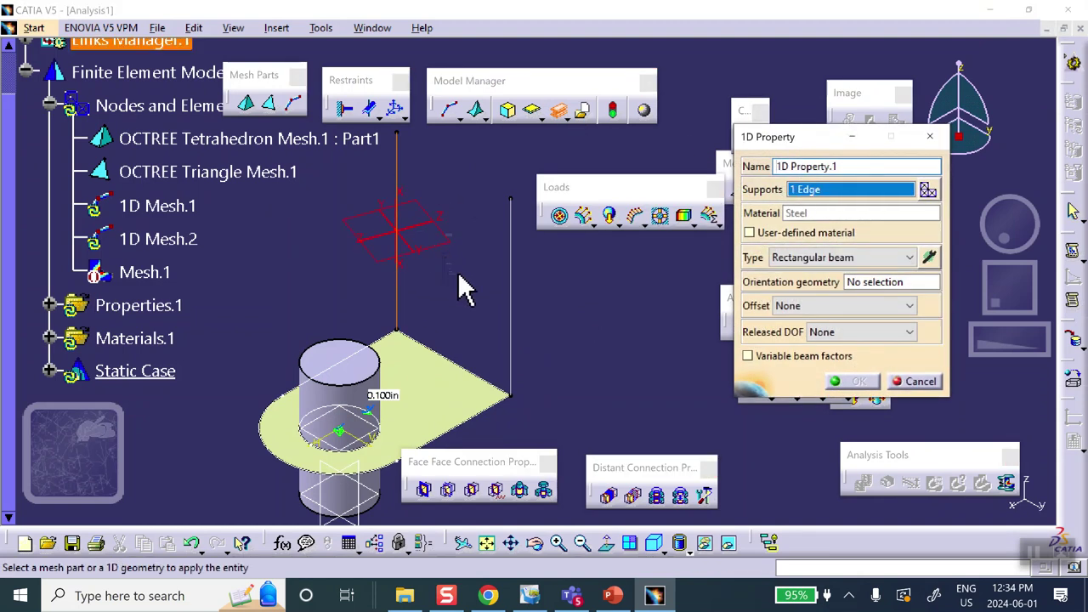
click(924, 256)
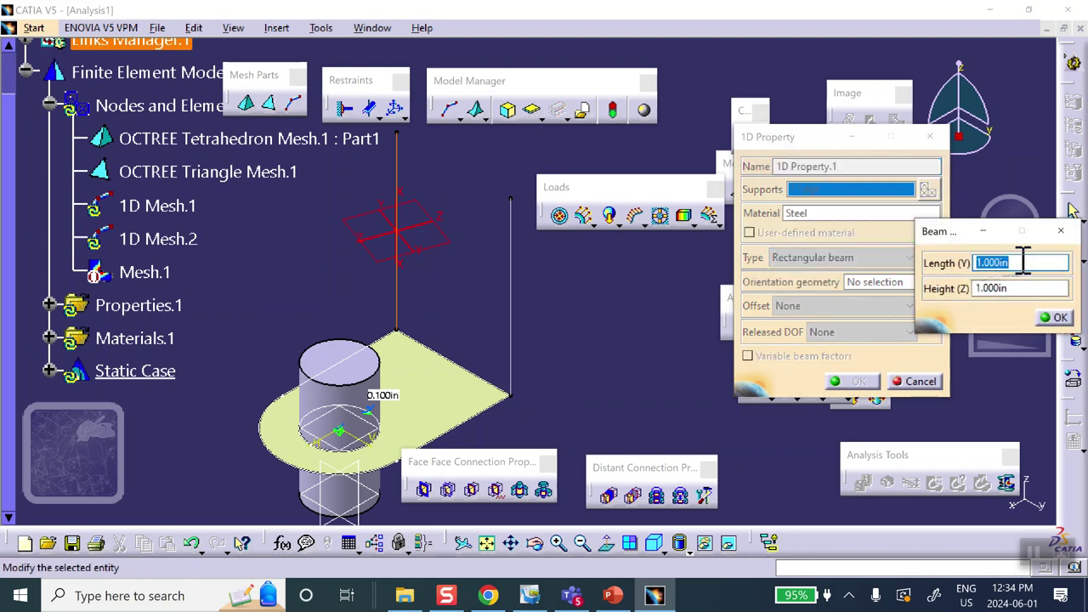
text(.)
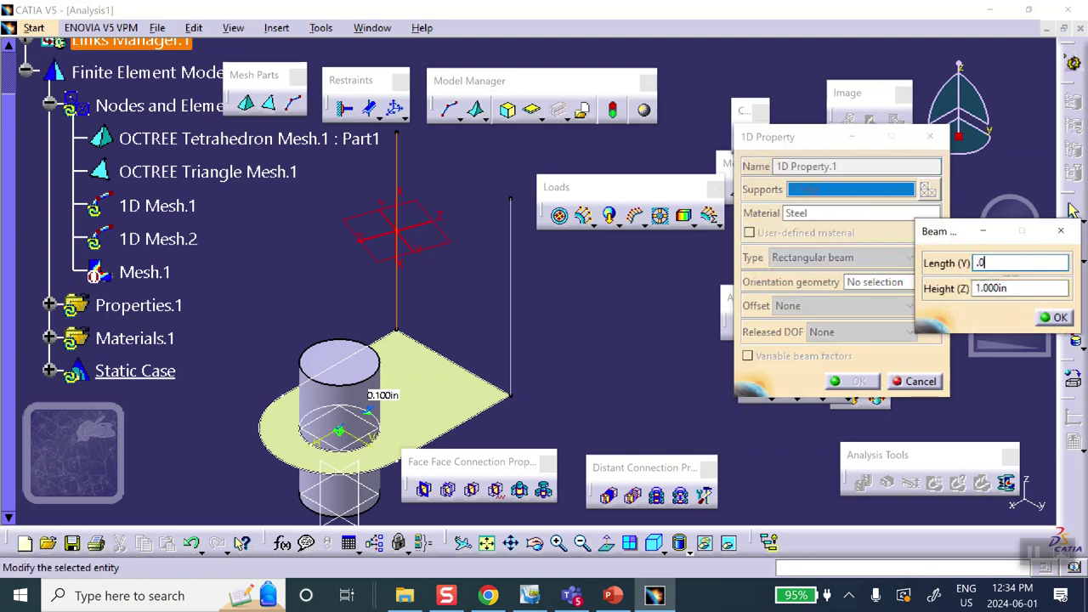
text(05)
key(Tab)
click(930, 296)
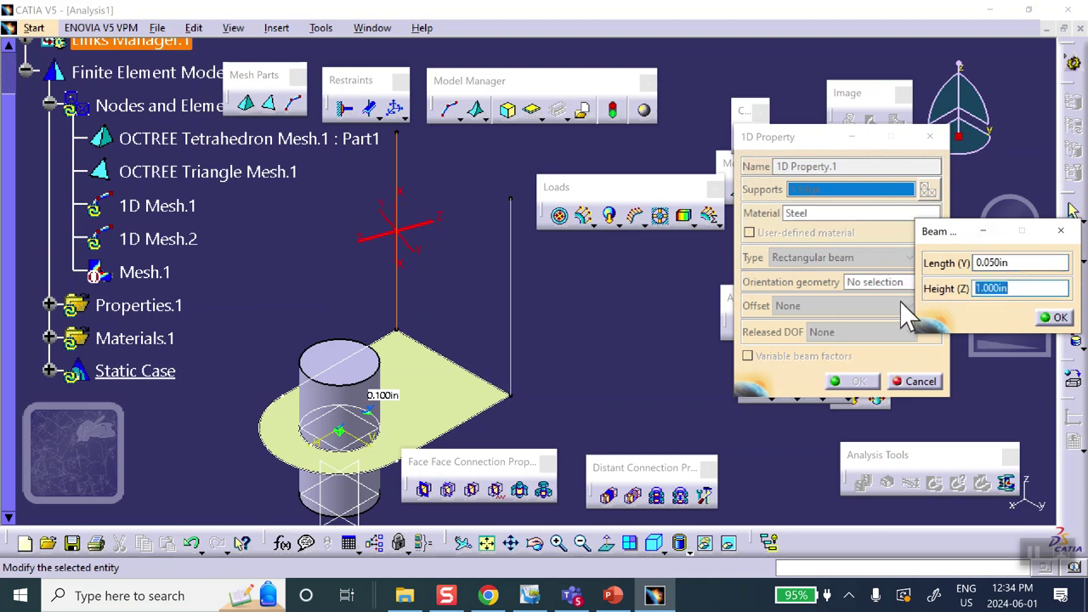
text(.05)
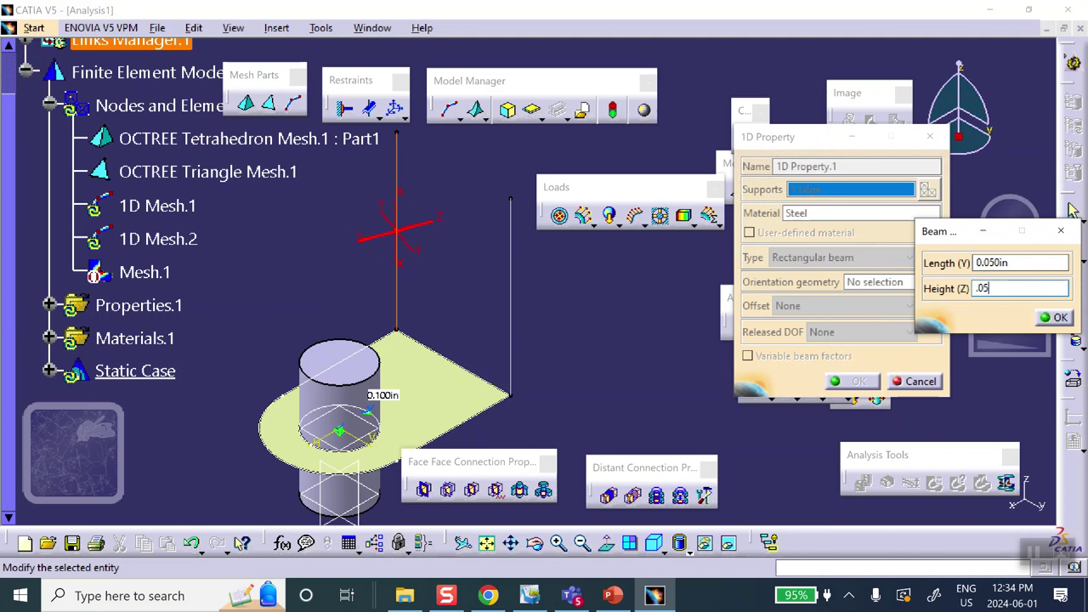
click(1054, 318)
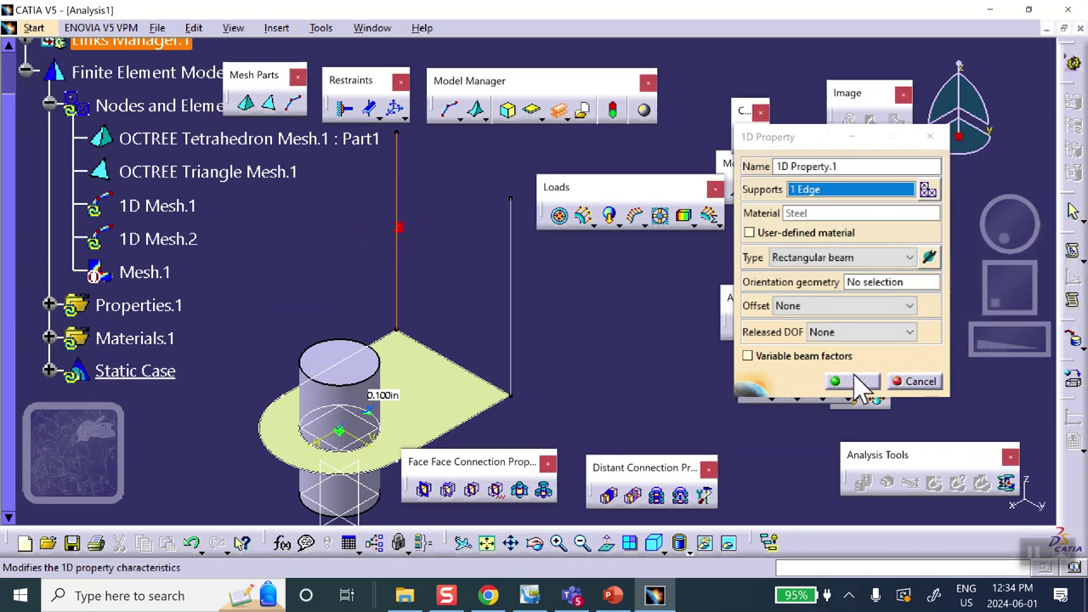
Activate orientation geometry selection for the 1D property and hide Line.2, the vertical line at the plate's front corner
click(884, 282)
middle_drag(593, 364, 588, 292)
middle_drag(578, 391, 574, 361)
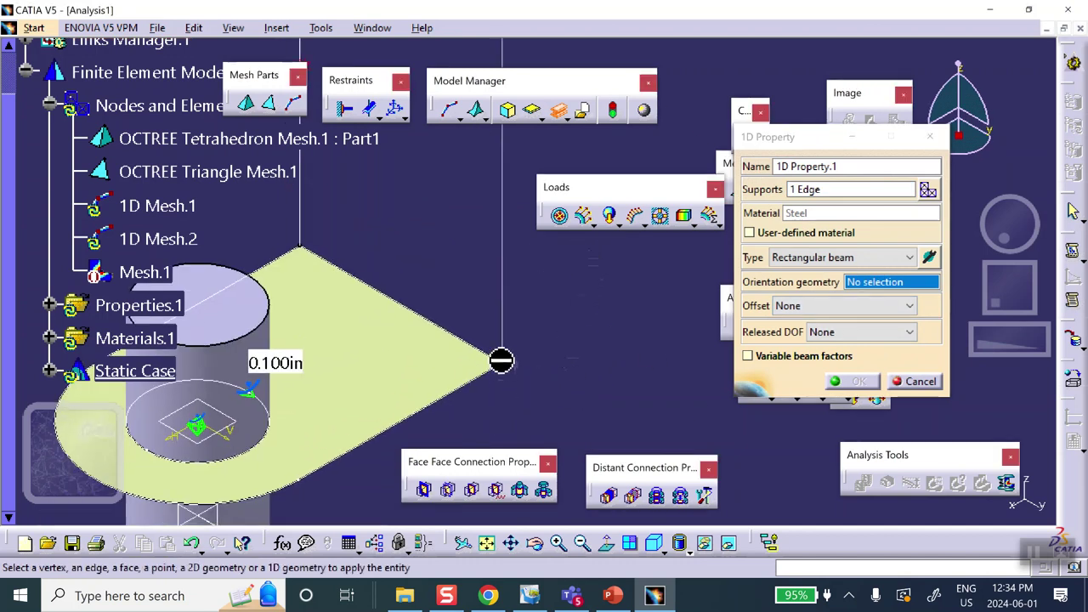
right_click(505, 316)
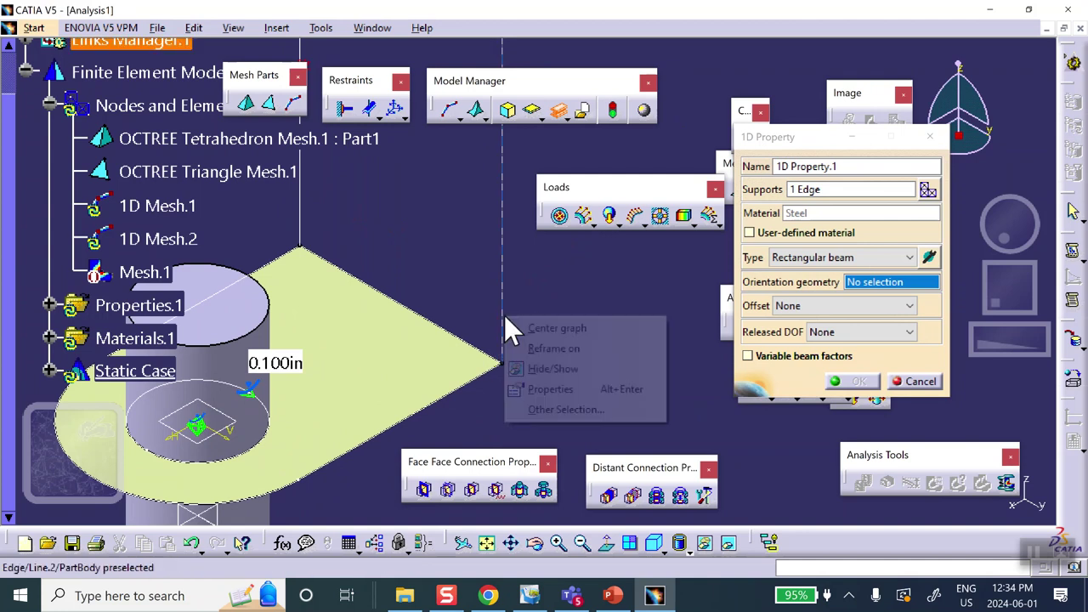
click(537, 390)
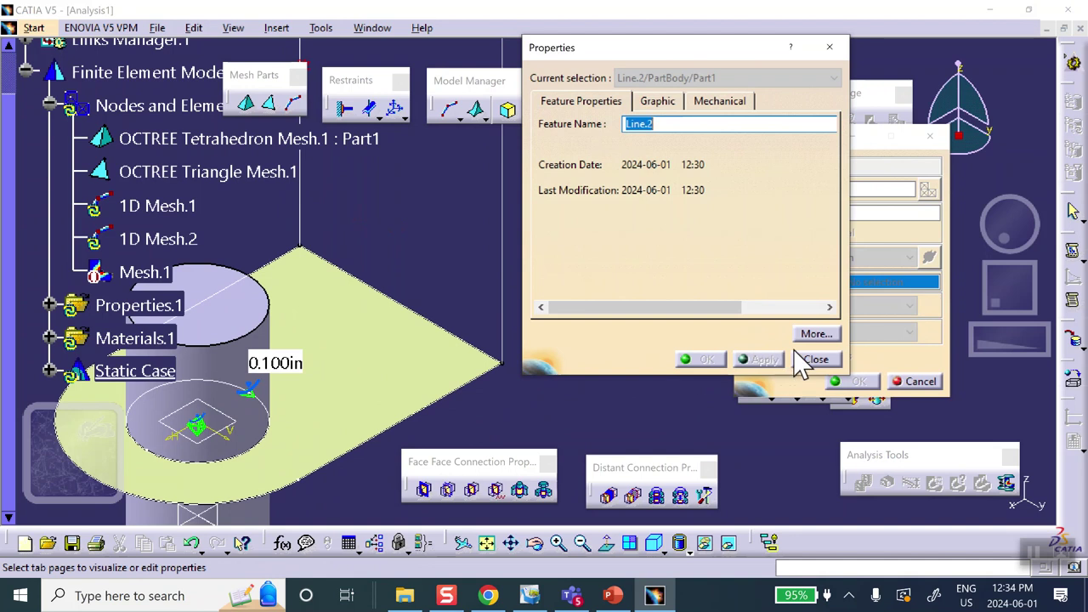
click(818, 359)
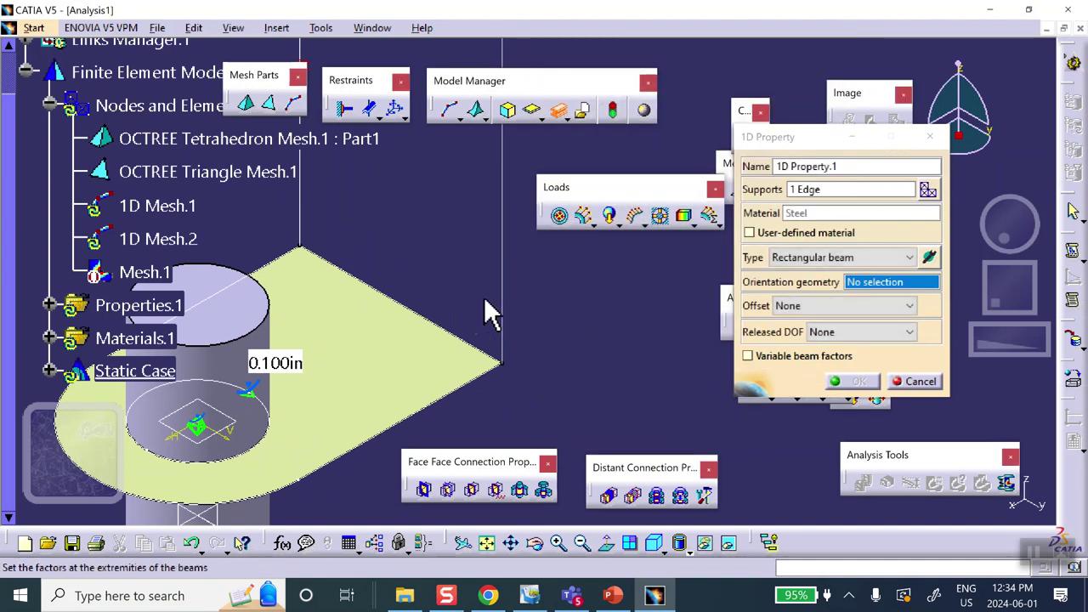
right_click(510, 297)
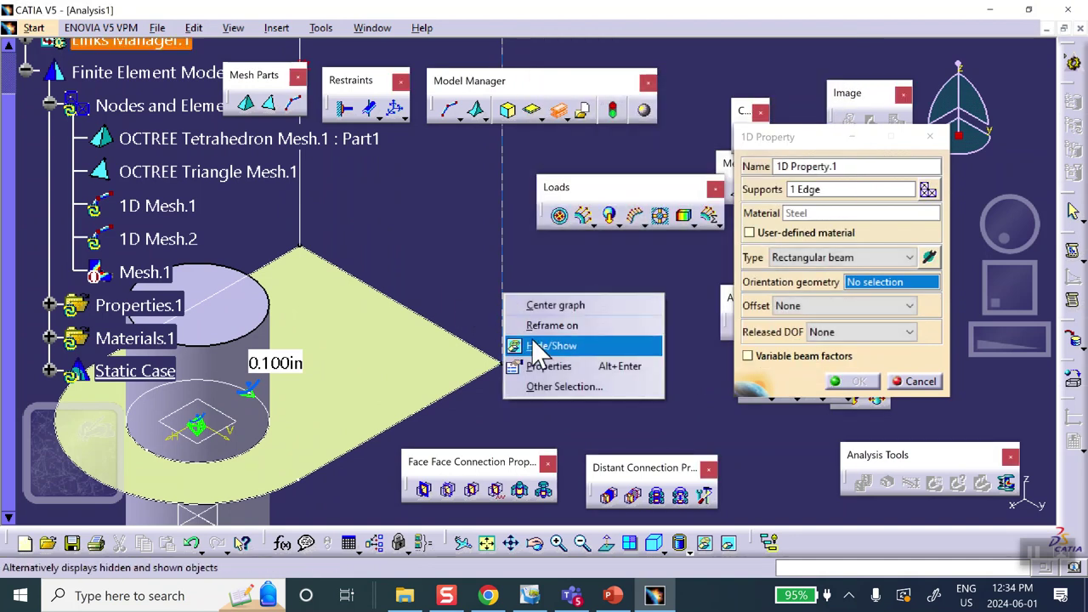
click(538, 347)
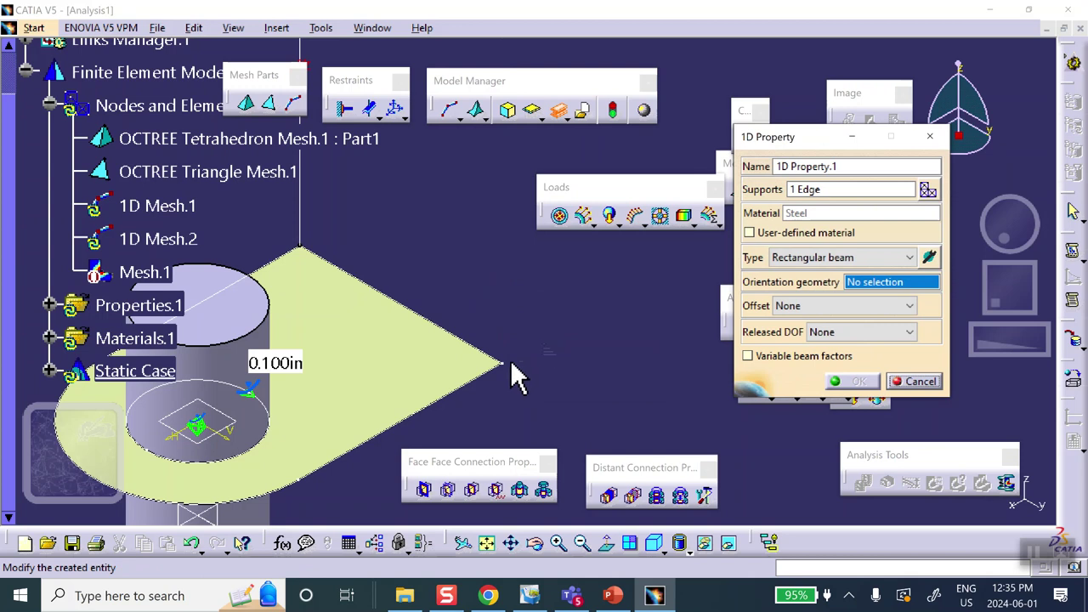
Hide the sketch outline along the plate's edges and pick the plate's front corner vertex as the beam's orientation geometry
right_click(439, 361)
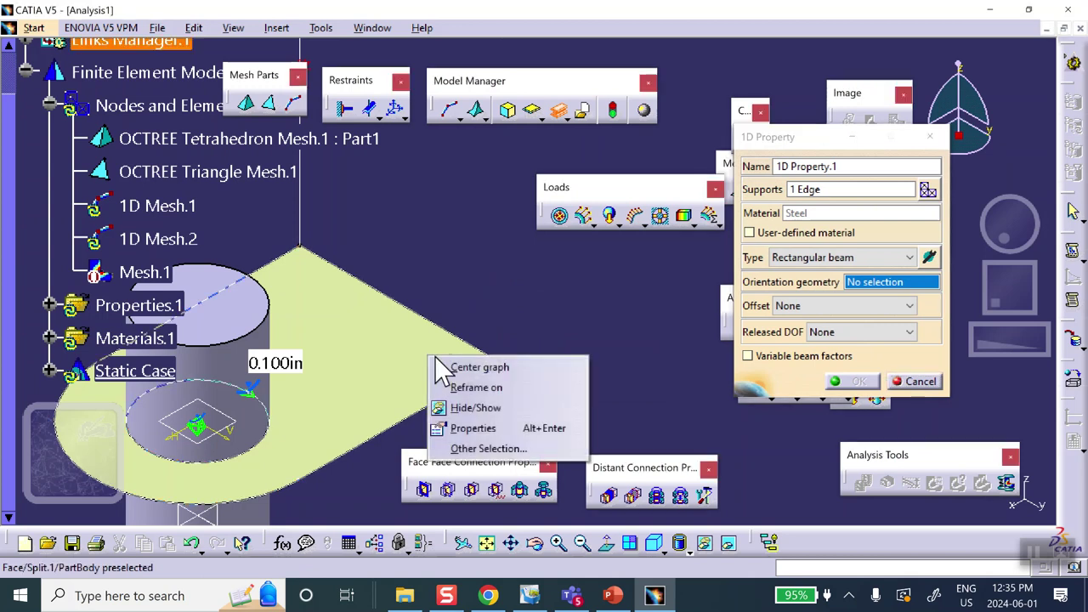
click(473, 428)
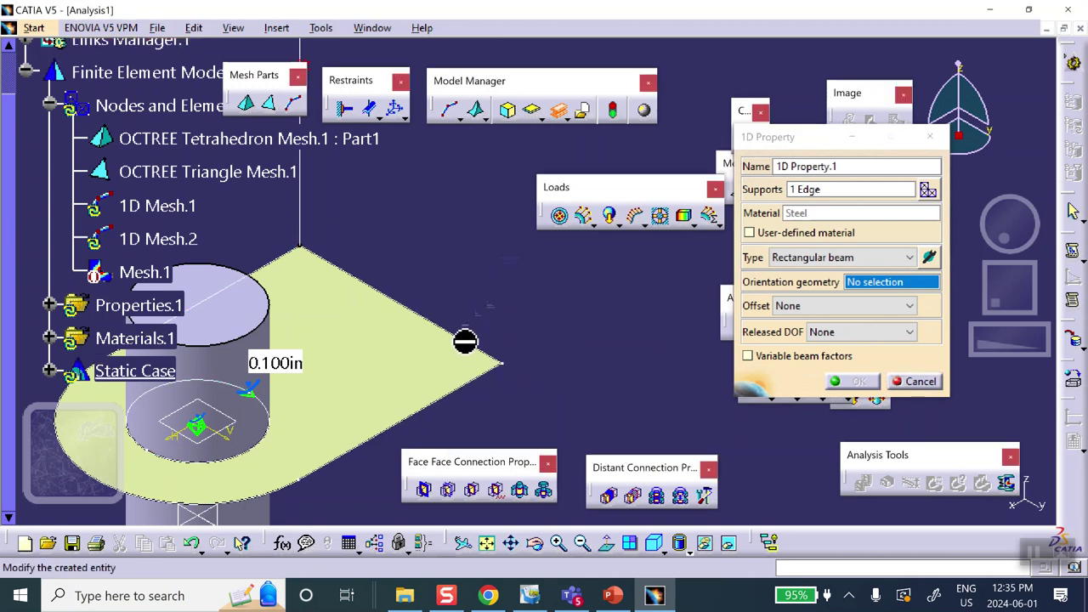
right_click(465, 341)
click(509, 390)
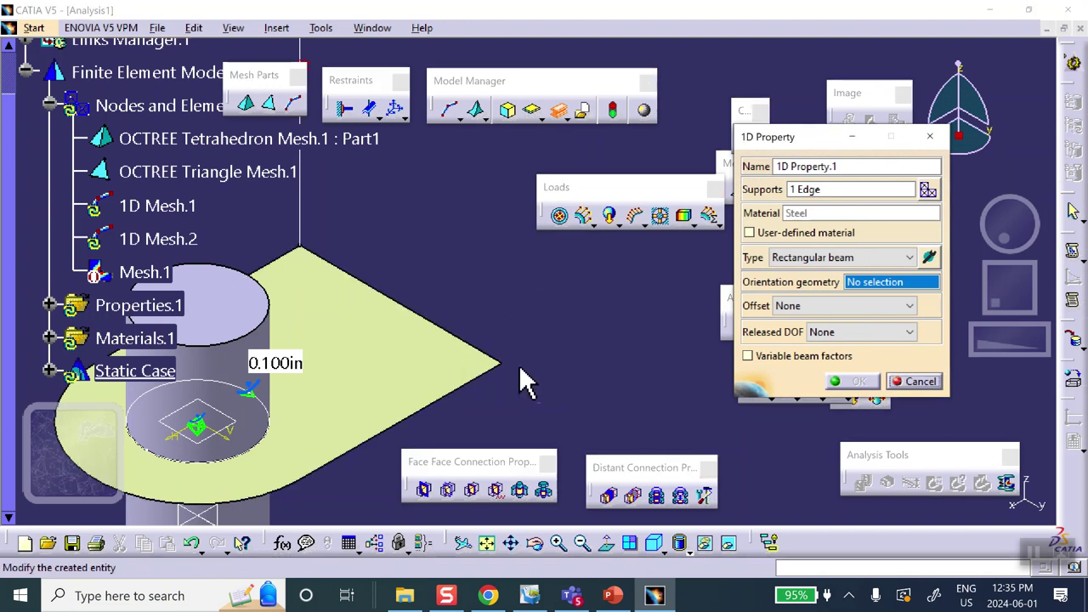
click(504, 365)
mouse_move(442, 267)
middle_down()
mouse_move(539, 425)
mouse_move(520, 340)
mouse_move(525, 268)
mouse_move(468, 224)
mouse_move(612, 403)
mouse_move(313, 421)
mouse_move(297, 403)
mouse_move(432, 273)
mouse_move(442, 243)
mouse_move(423, 408)
mouse_move(360, 247)
mouse_move(477, 272)
middle_up()
middle_drag(564, 306, 576, 360)
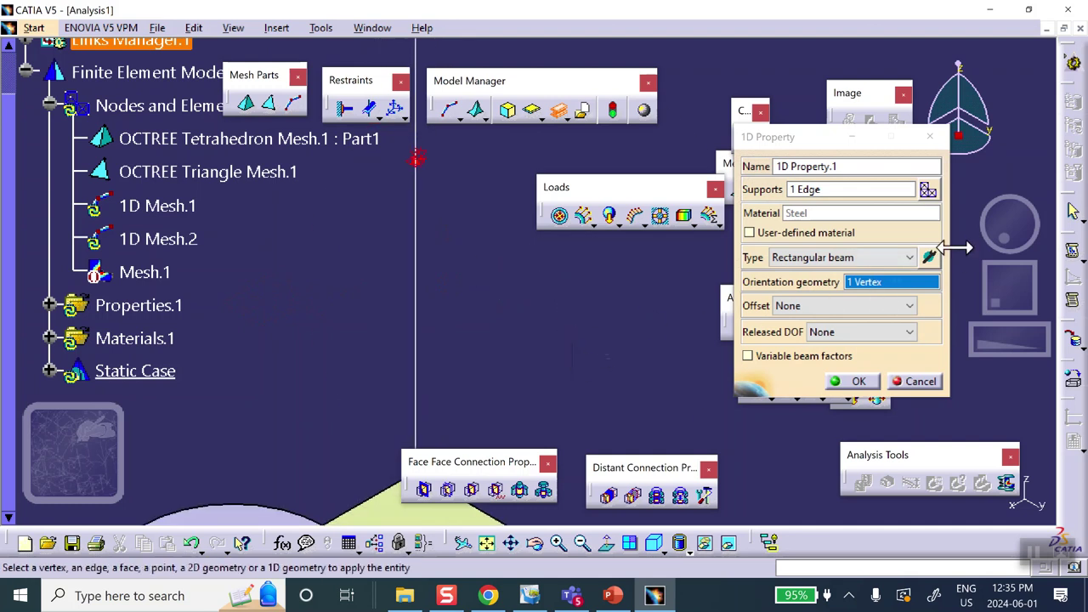
Set the rectangular beam section to length (Y) 1 in and height (Z) 2 in to check its orientation on the model
click(928, 256)
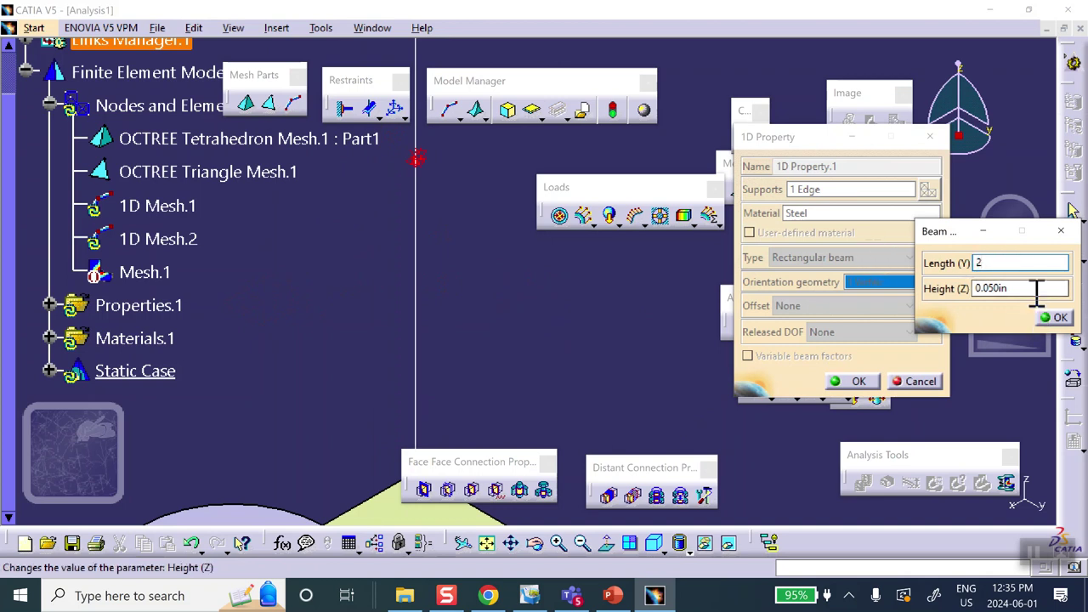
drag(1026, 289, 908, 291)
drag(1029, 263, 907, 266)
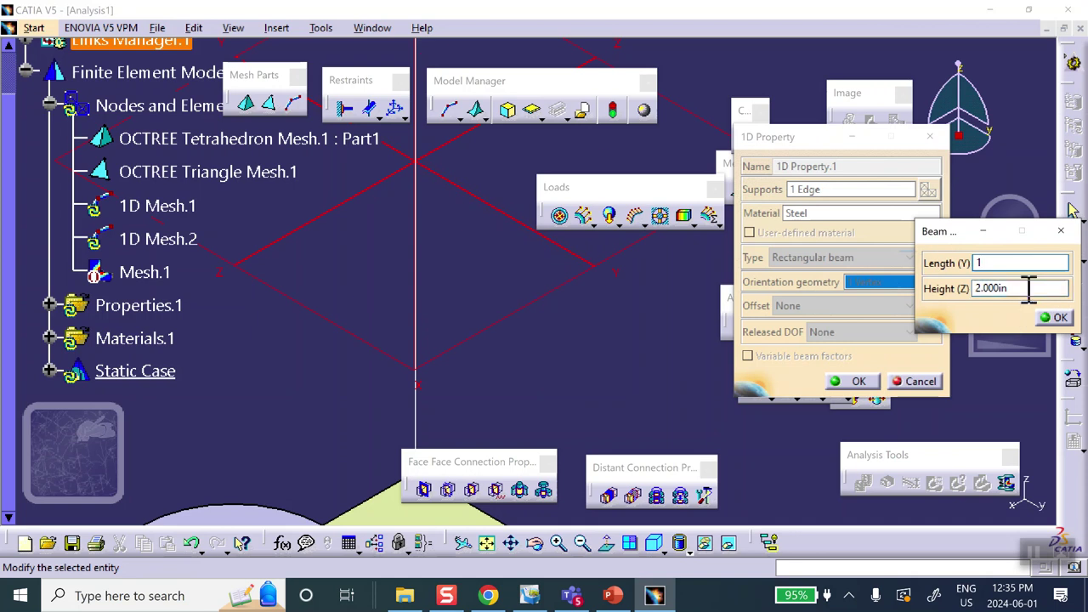
click(1058, 320)
middle_drag(583, 323, 603, 499)
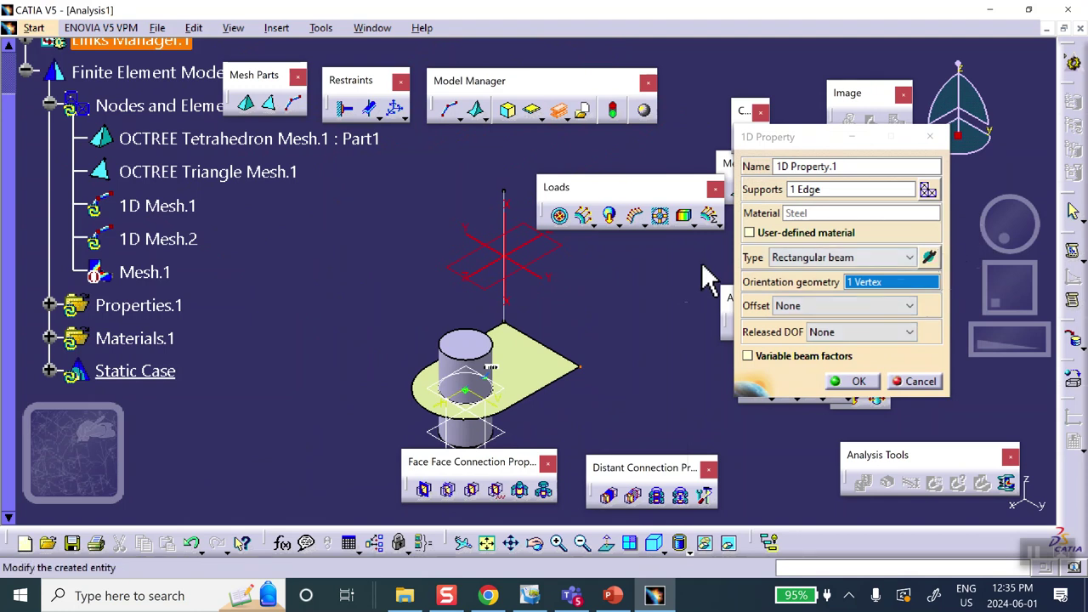
Set the beam section's height (Z) to 1 in and inspect the section symbol on the rear vertical line
click(928, 258)
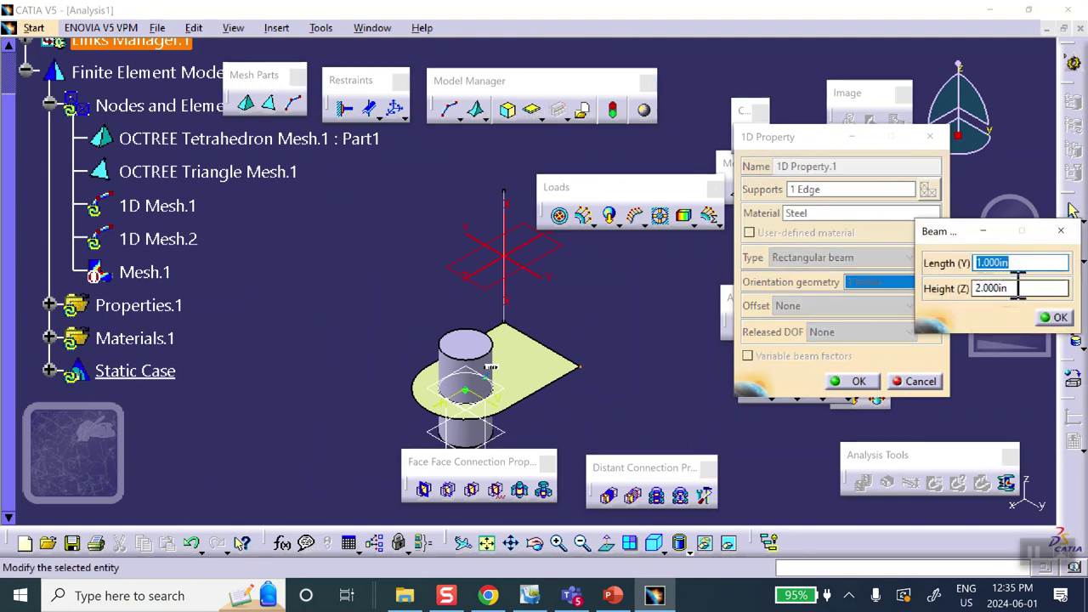
key(Tab)
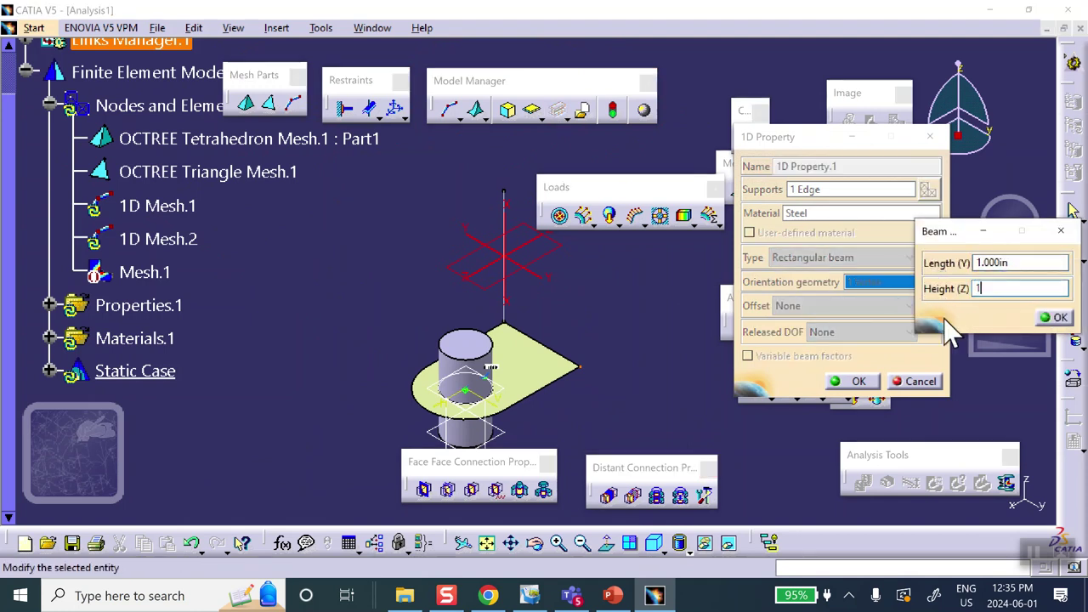
click(1053, 318)
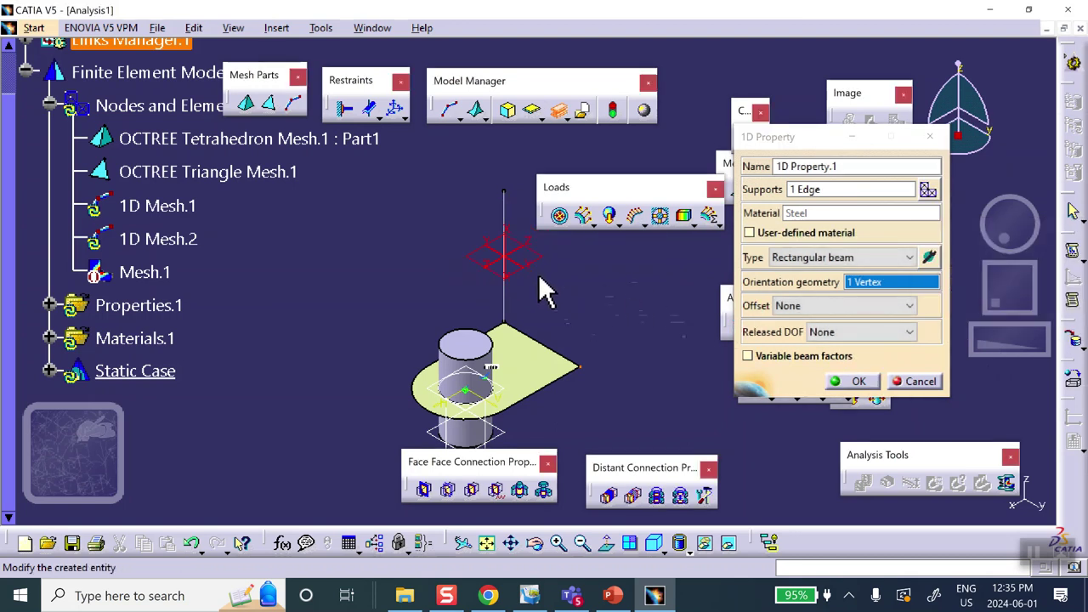
middle_drag(527, 379, 671, 327)
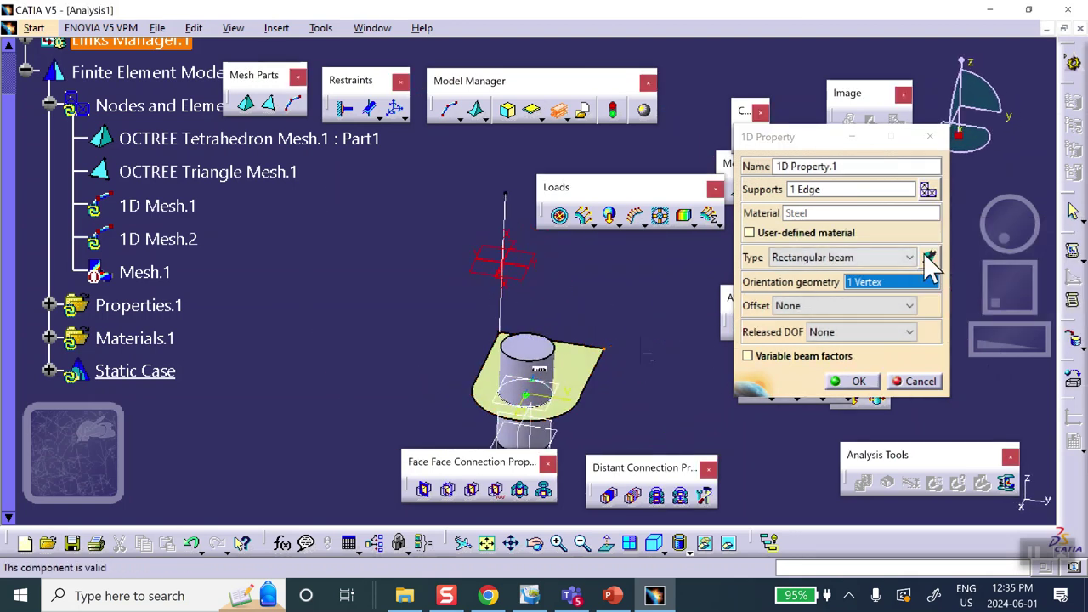
Set the section's length (Y) and height (Z) back to 0.05 in and finish the rear line's 1D property
click(929, 257)
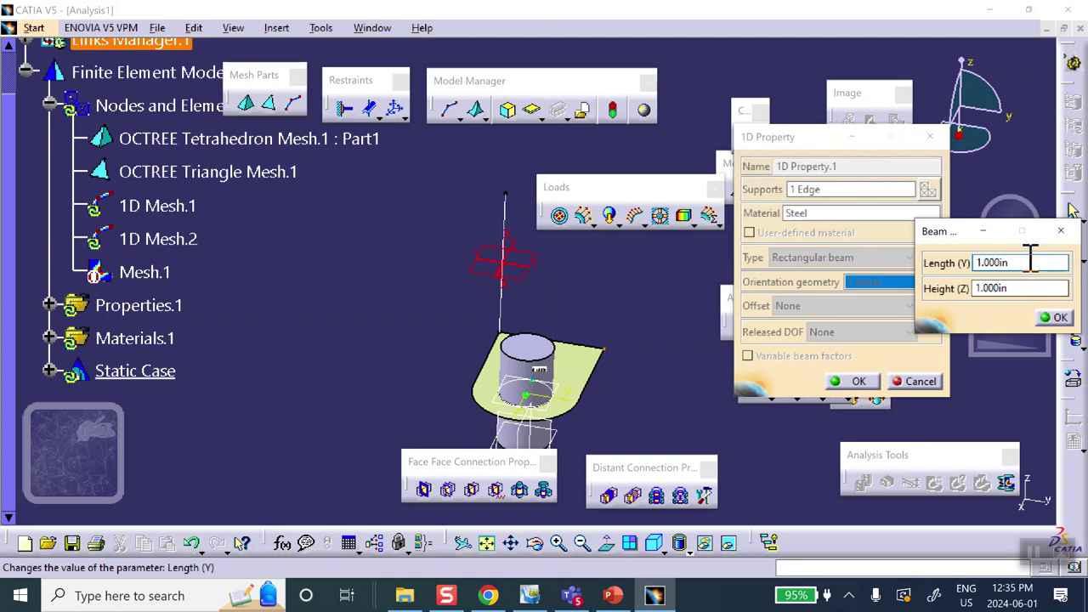
text(.05)
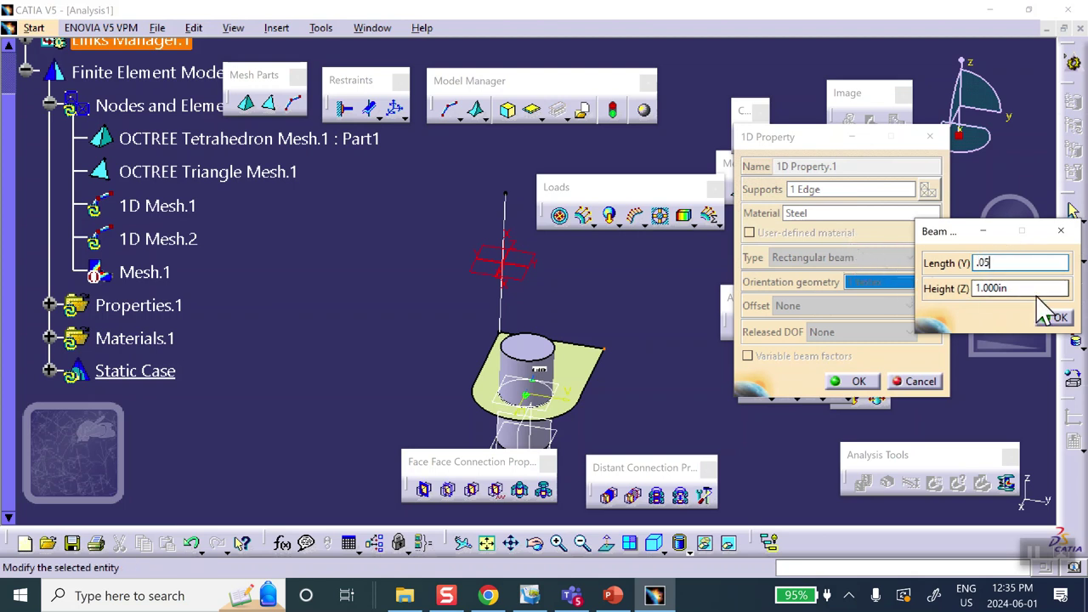
text(.)
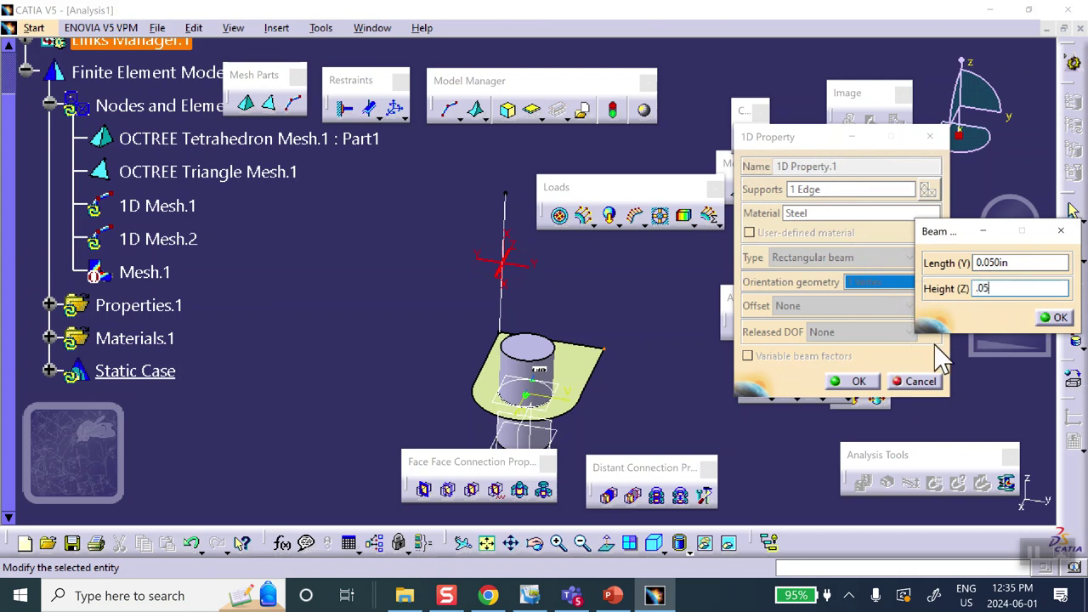
click(1054, 318)
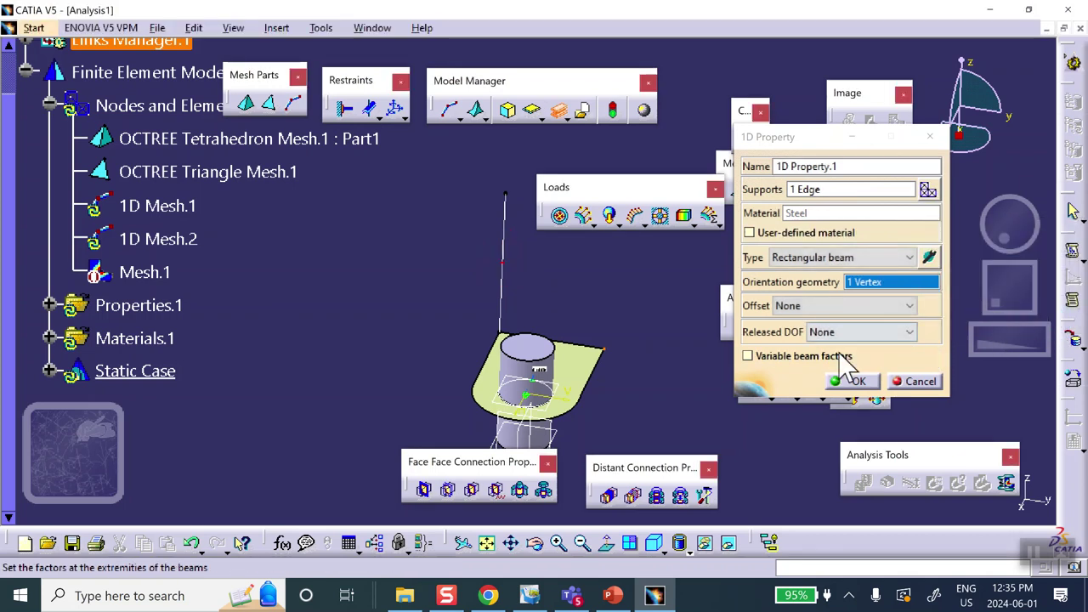
click(852, 381)
Restore the hidden vertical line at the plate's front corner from the hidden space to the visible space
middle_drag(655, 328, 557, 328)
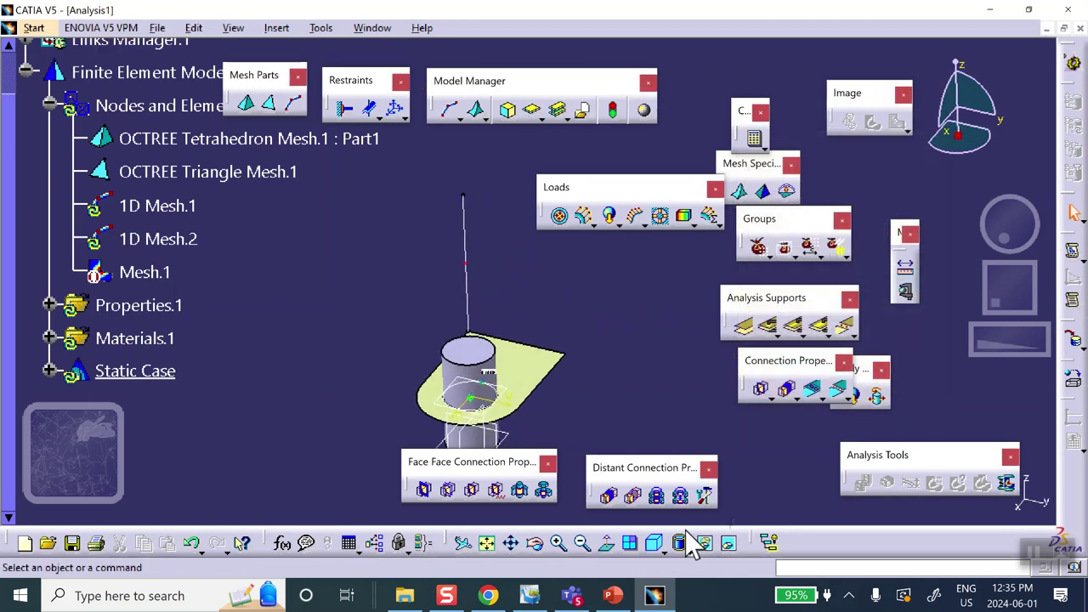
click(731, 544)
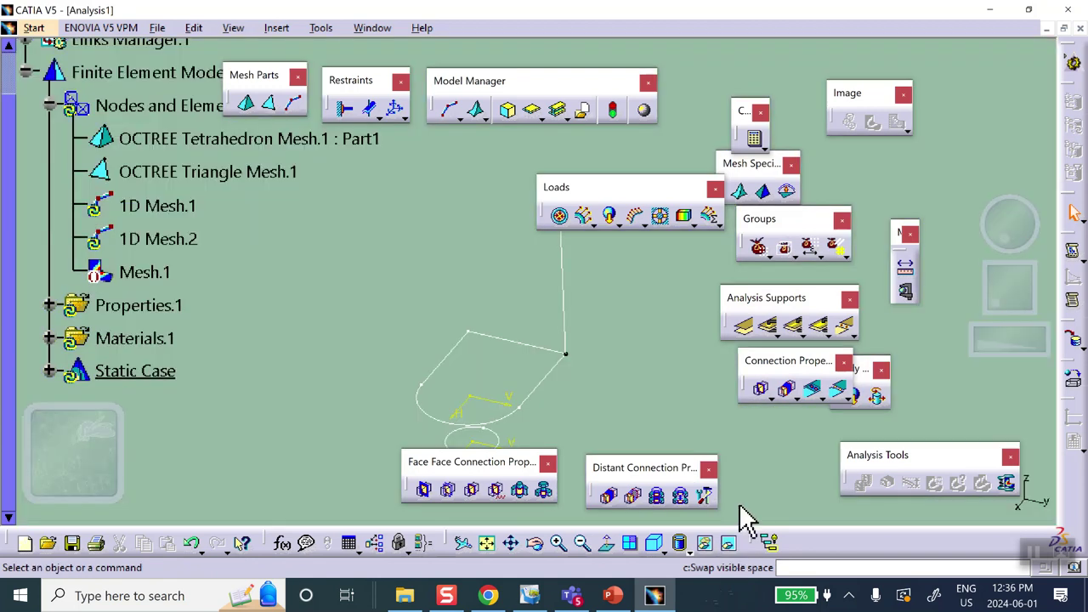
right_click(564, 265)
click(609, 318)
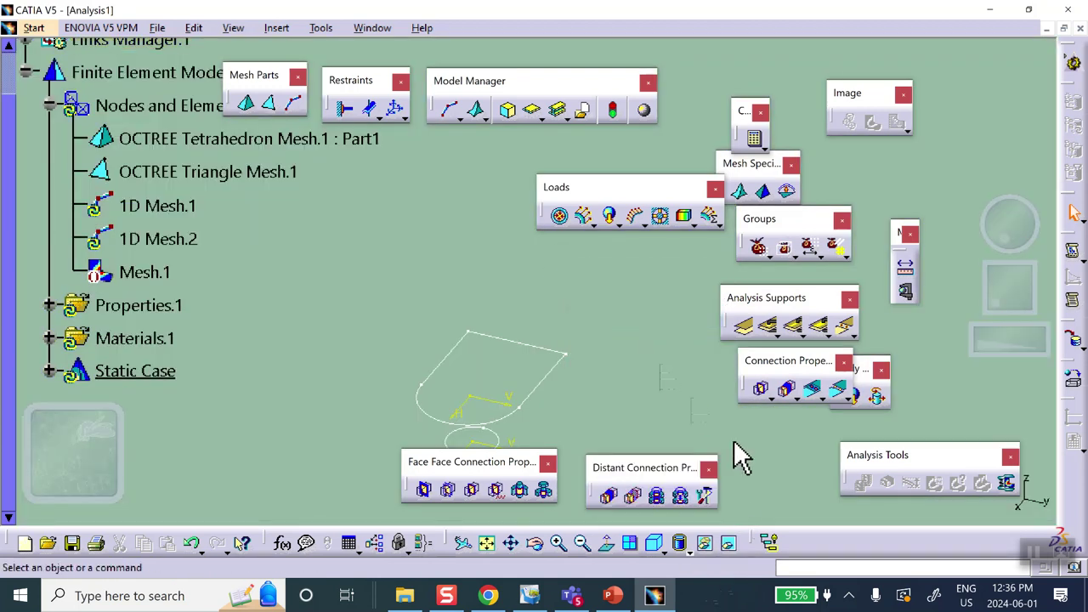
click(733, 544)
middle_drag(632, 360, 646, 327)
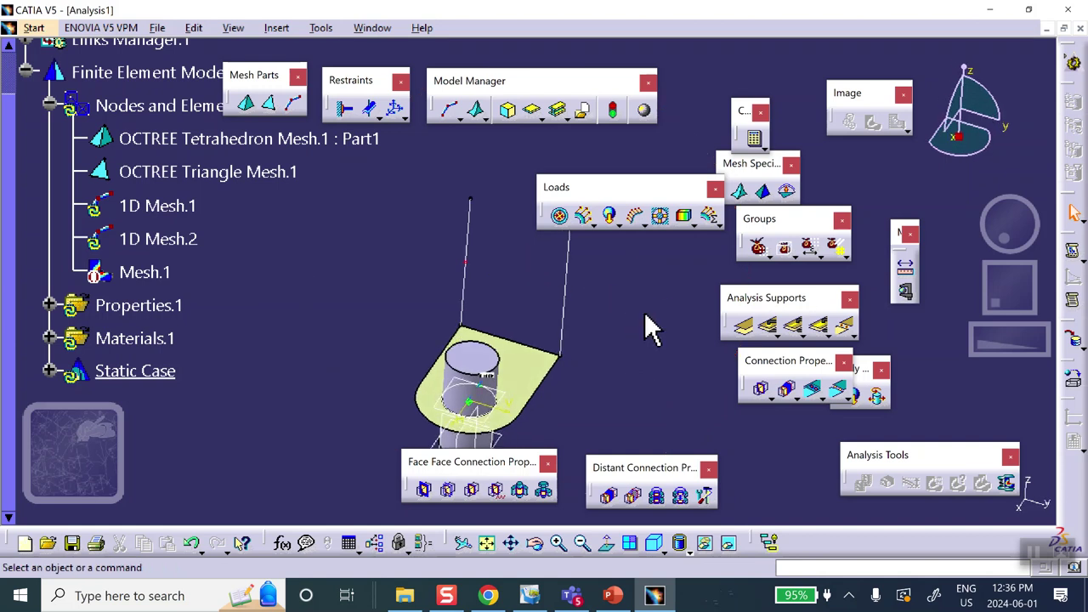
Add a 0.05 by 0.05 in rectangular beam property to the front corner's vertical line, oriented by the plate's rear corner vertex
click(558, 112)
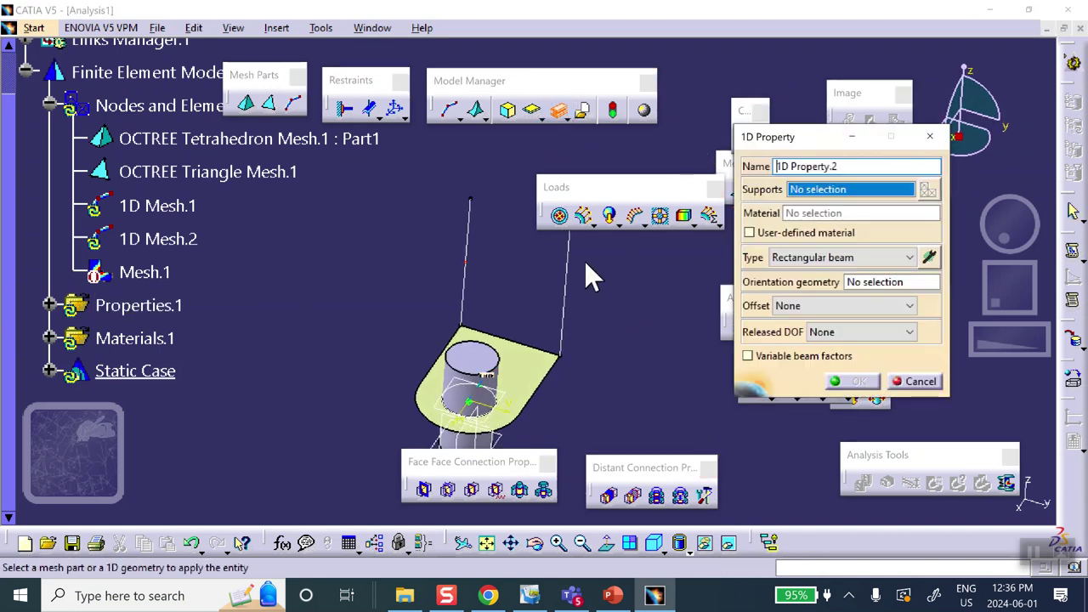
click(564, 272)
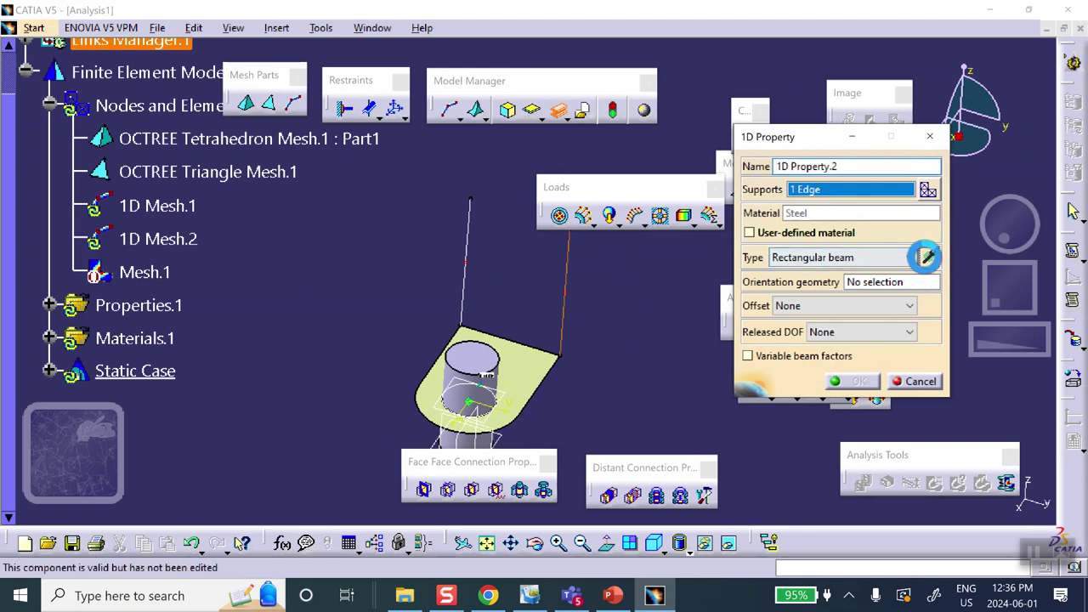
click(929, 257)
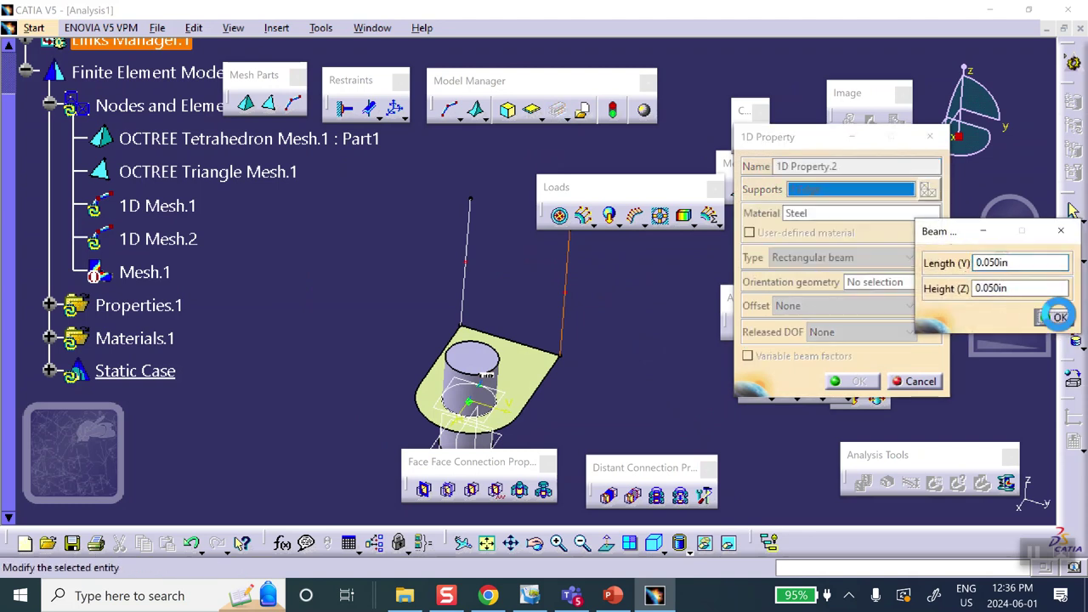
click(1047, 316)
click(892, 281)
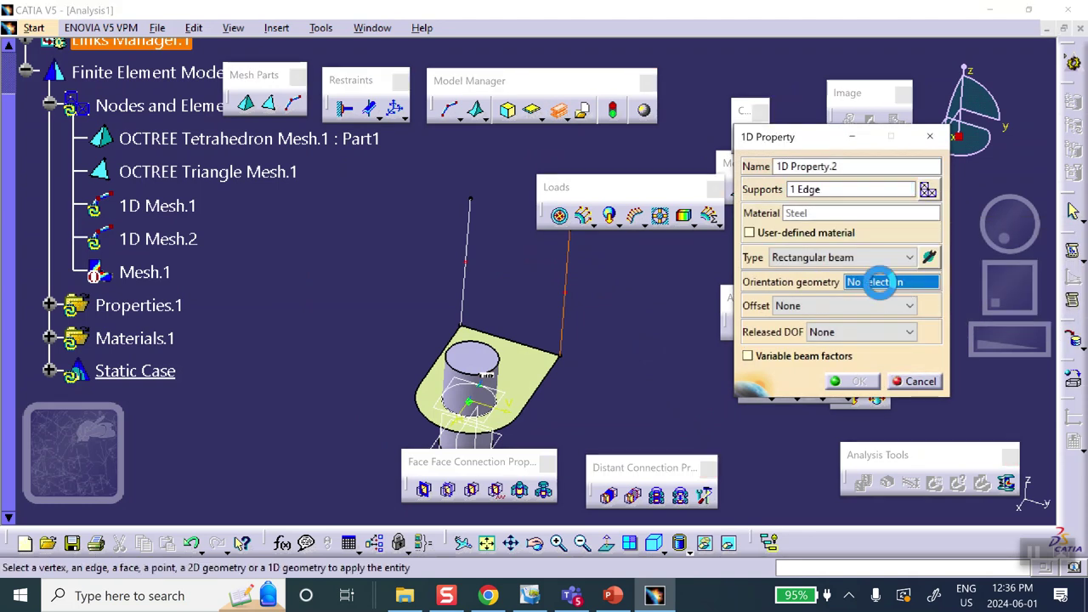
click(462, 327)
middle_drag(651, 360, 624, 165)
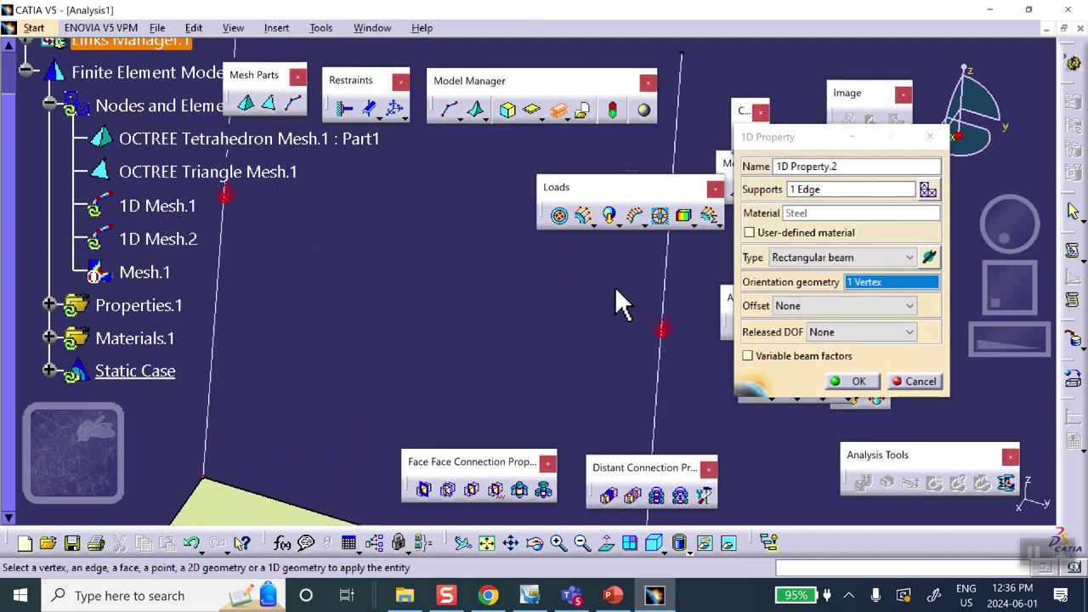
middle_drag(612, 314, 794, 457)
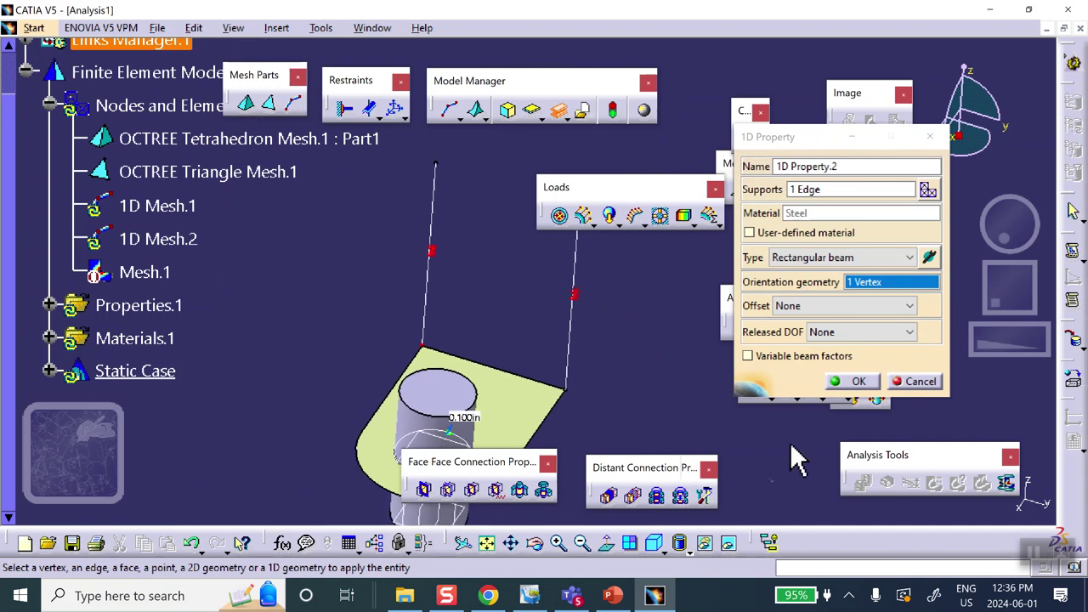
click(838, 381)
Apply a clamp restraint to the bottom circular face of the cylinder
middle_drag(641, 381, 452, 175)
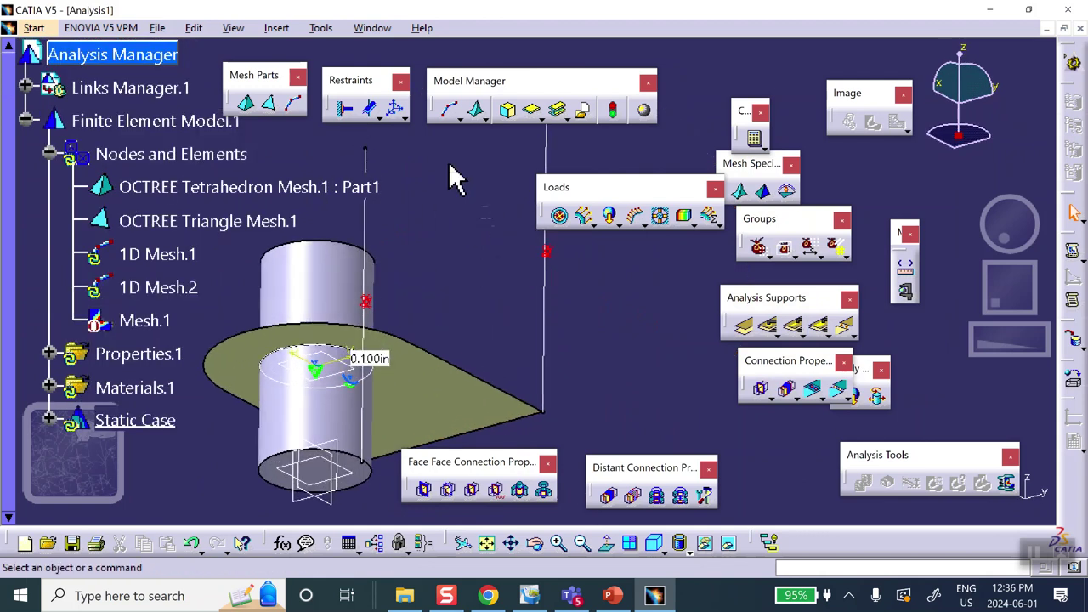
click(344, 109)
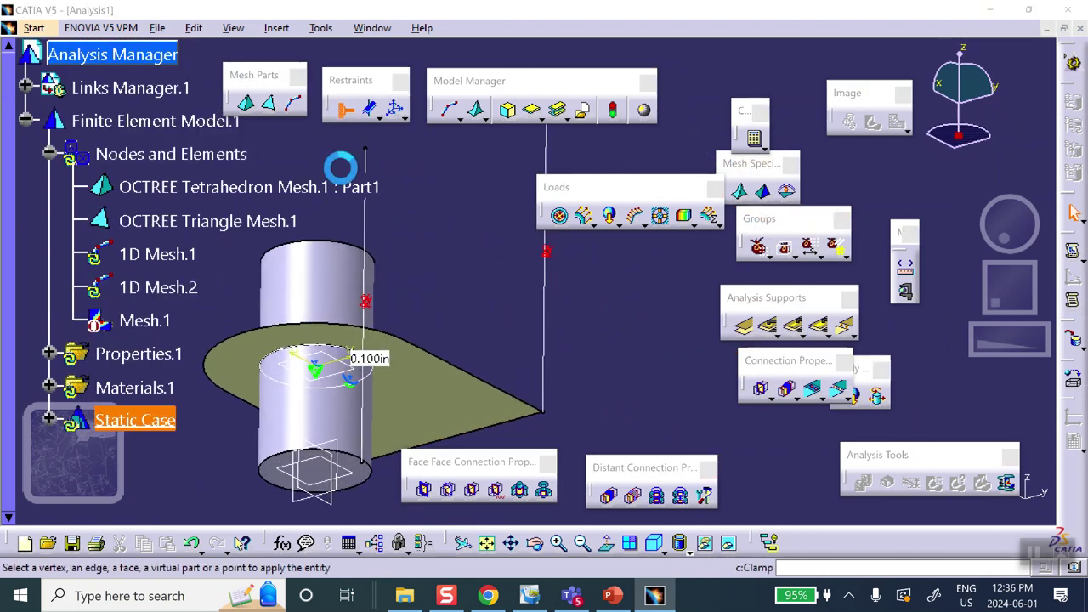
click(298, 489)
middle_drag(403, 262, 418, 307)
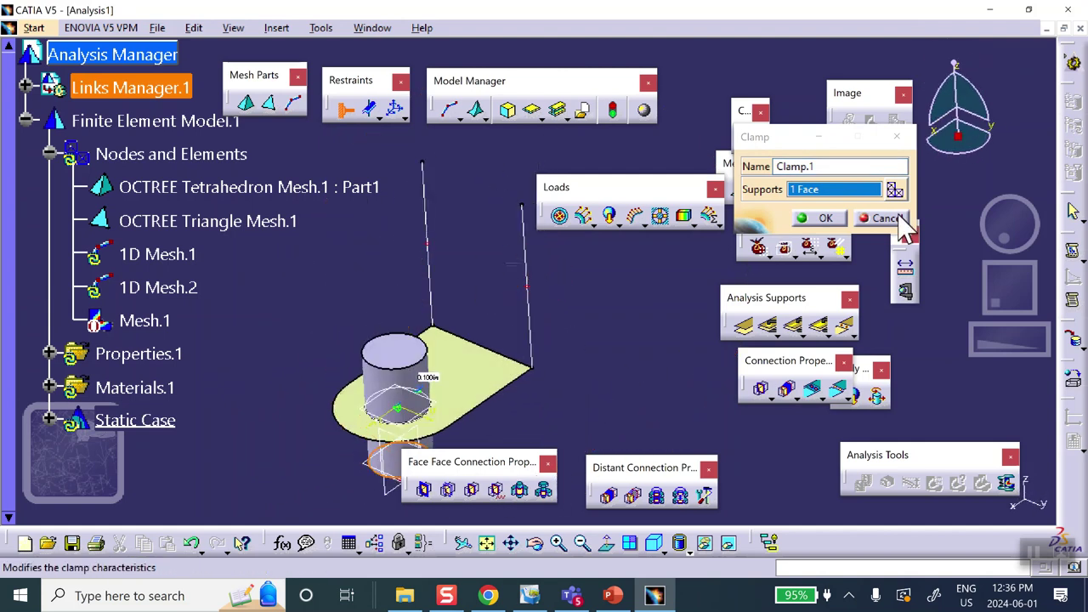
click(824, 218)
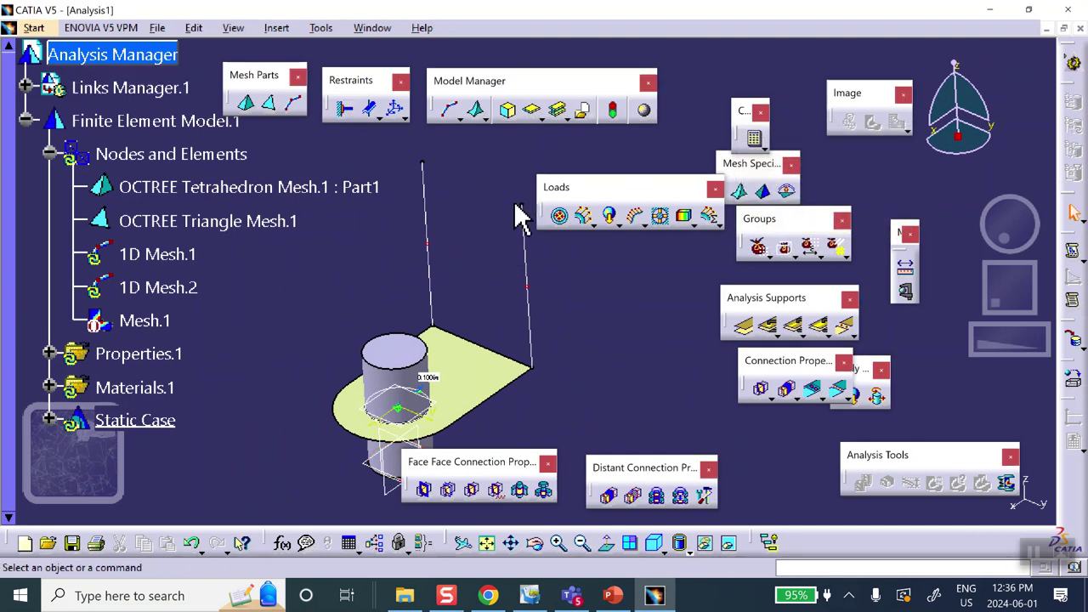
Apply a second clamp restraint to the upper end vertices of the two vertical lines
click(346, 109)
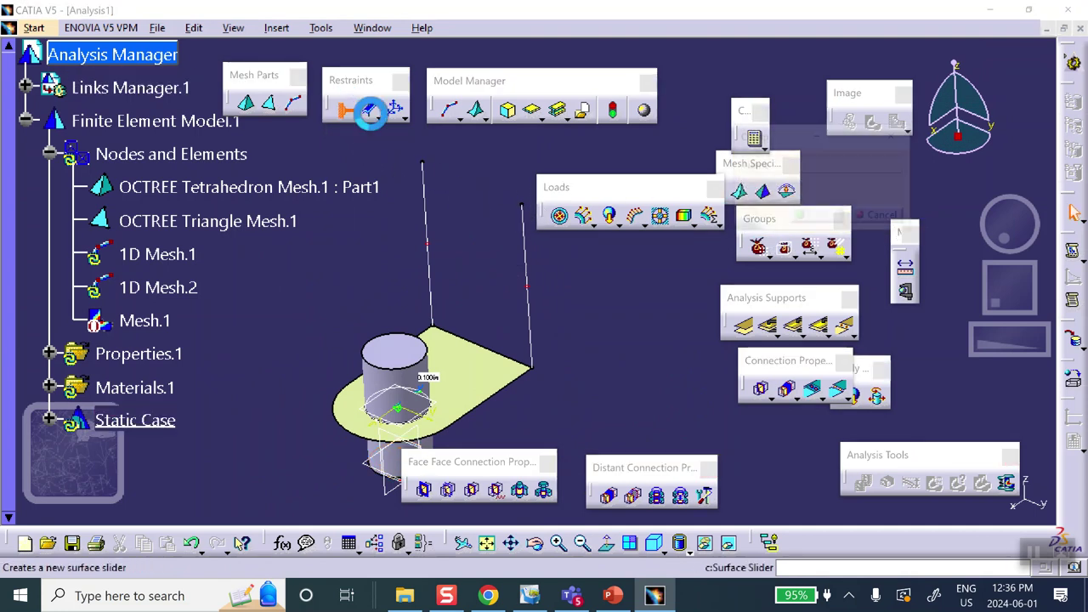
click(421, 159)
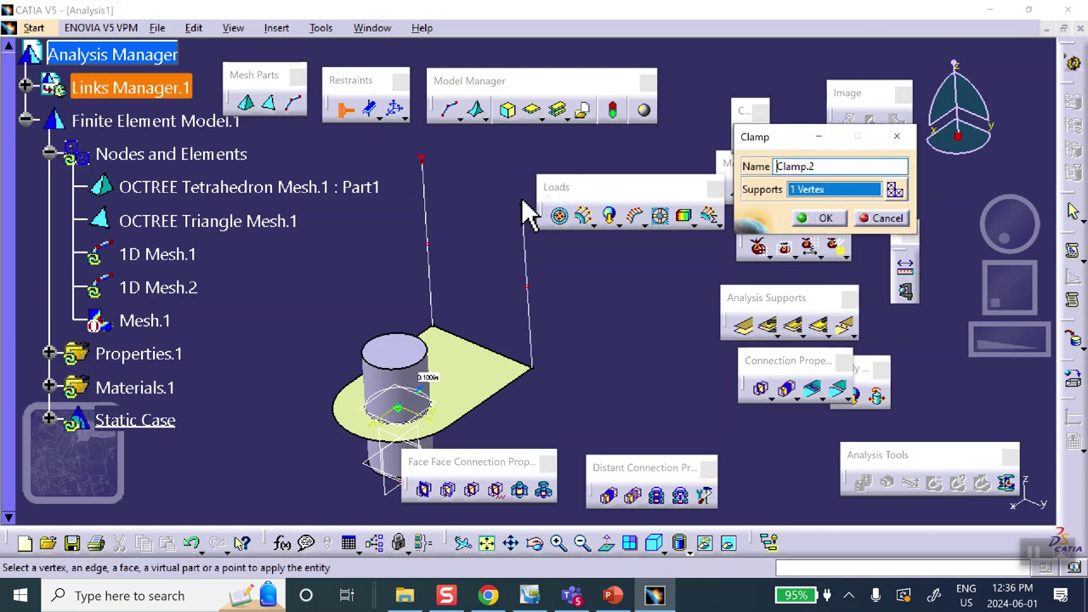
click(521, 204)
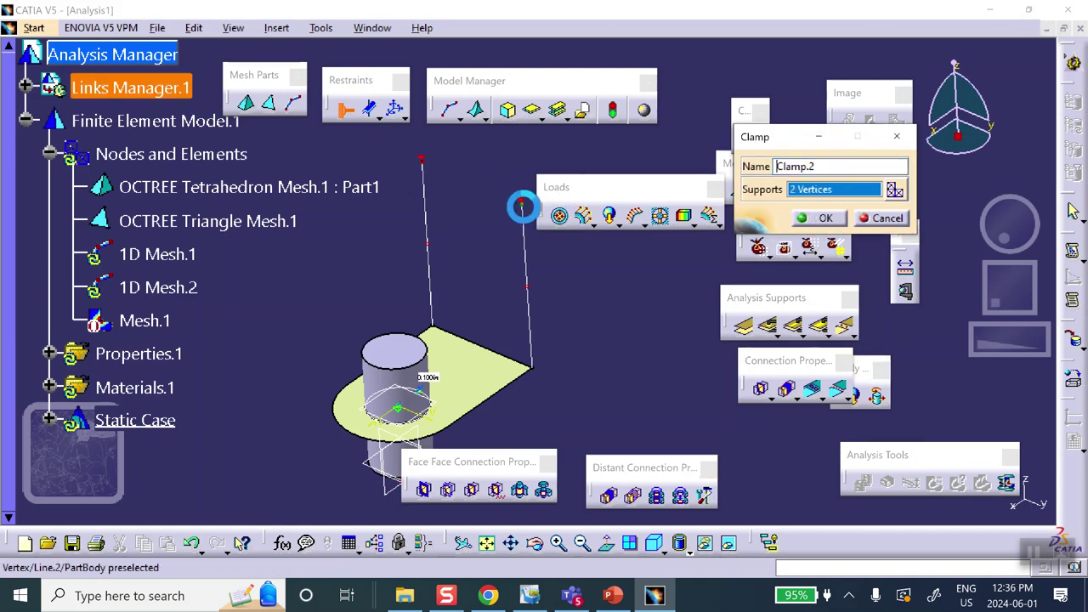
click(831, 218)
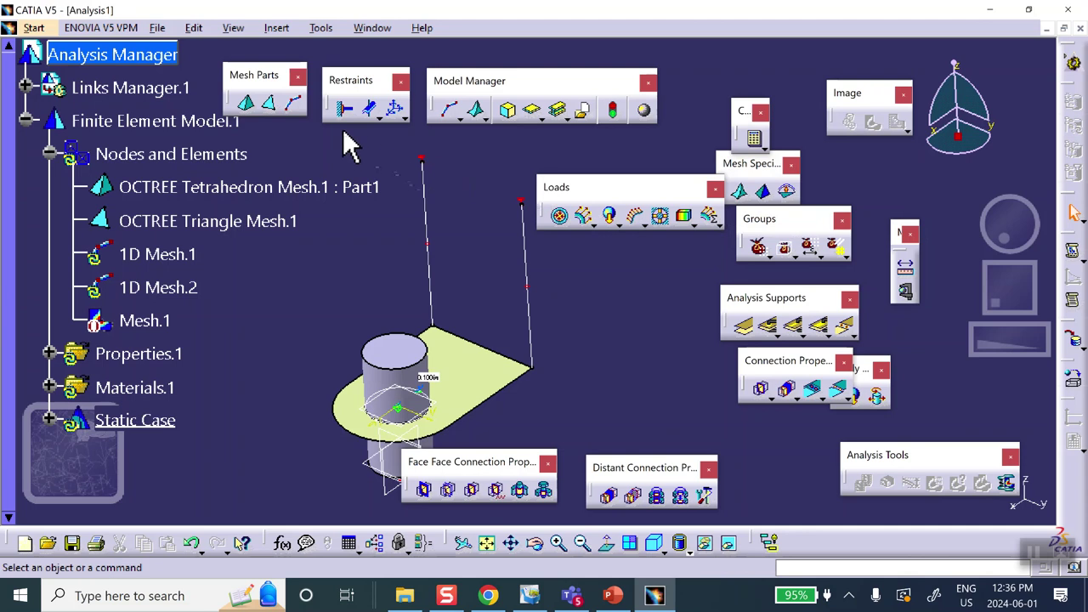
Apply a 100 psi pressure load to the plate's face
click(559, 216)
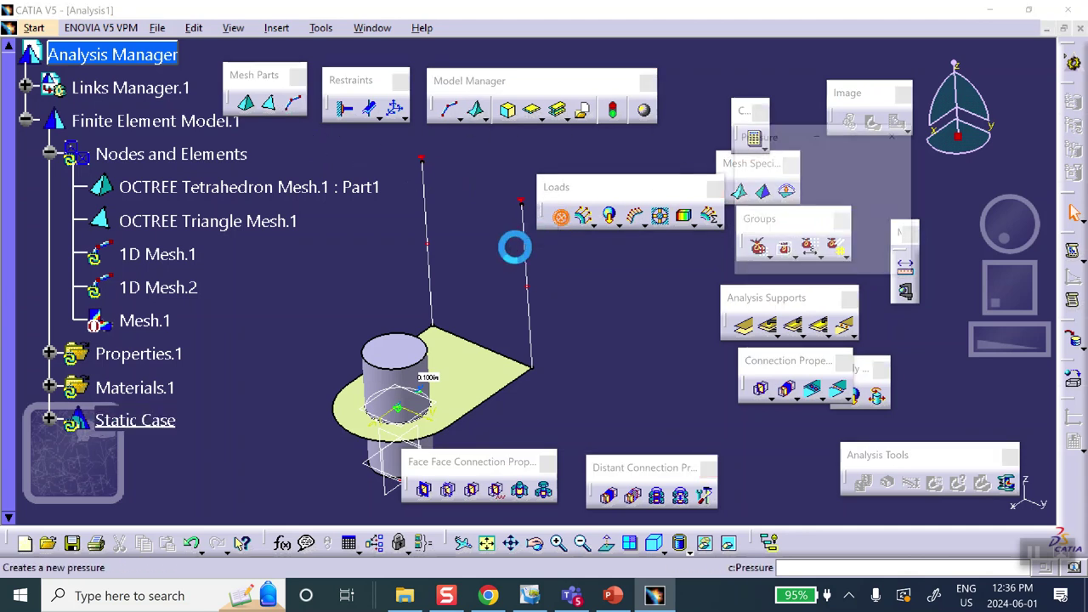
click(467, 374)
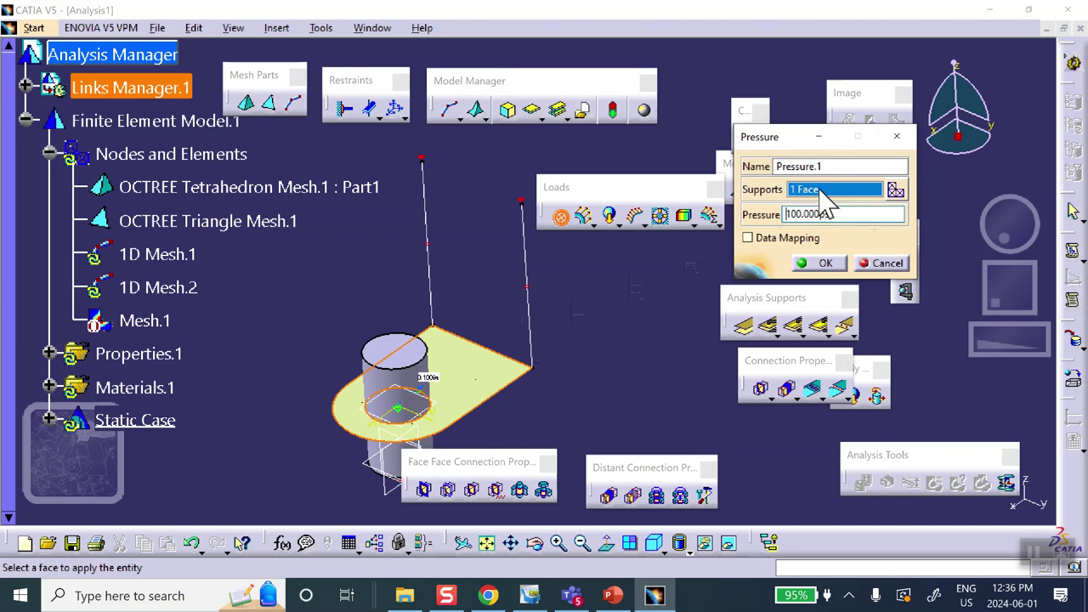
click(821, 266)
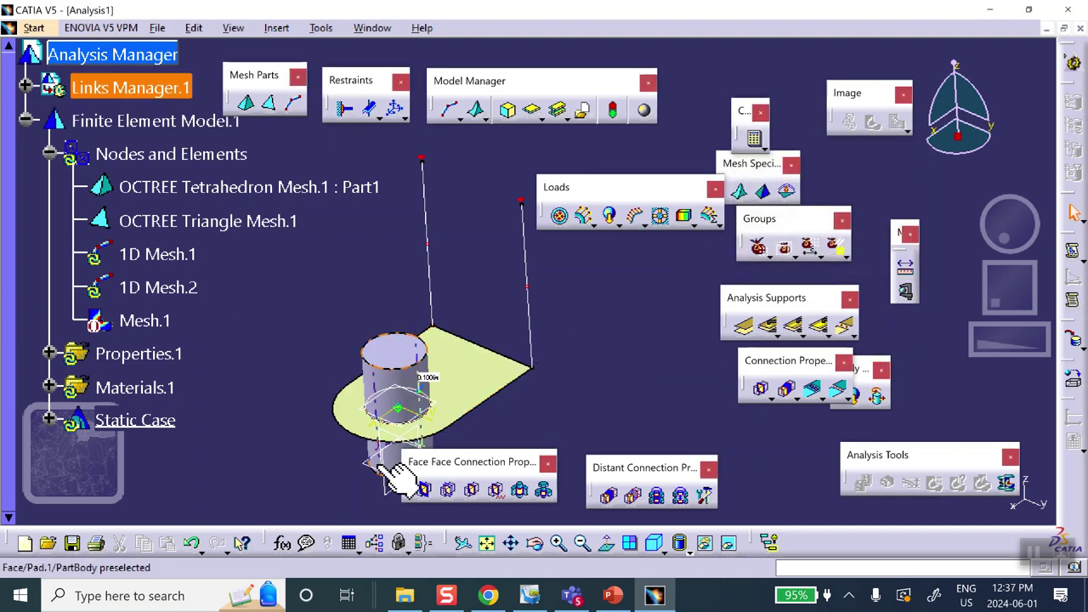
Reverse the plate's pressure load direction by setting its value to -100 psi
middle_drag(517, 369, 524, 322)
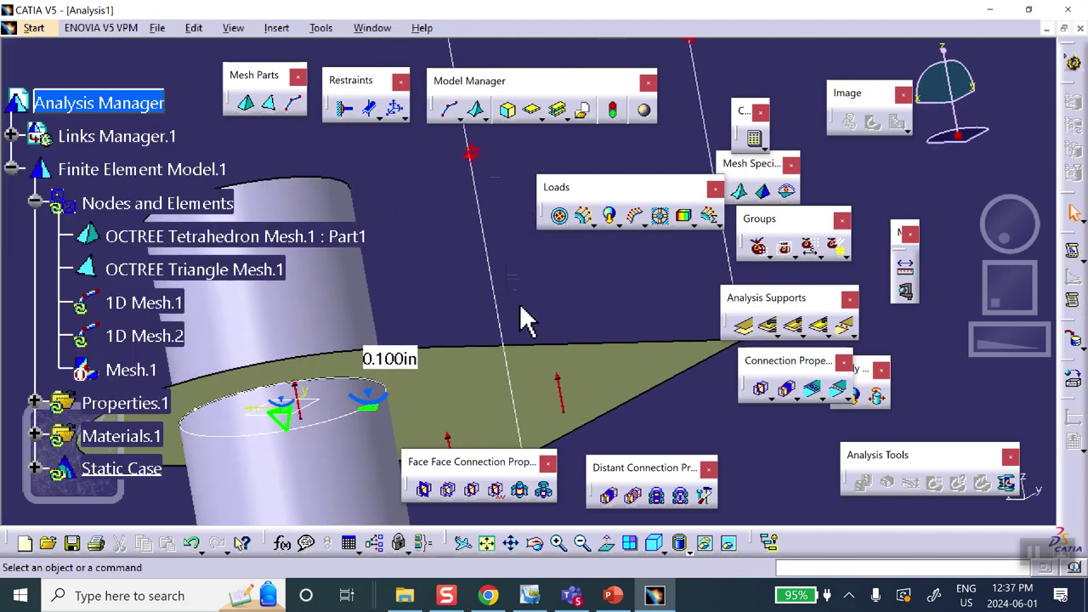
double_click(563, 395)
scroll(53, 301, down, 3)
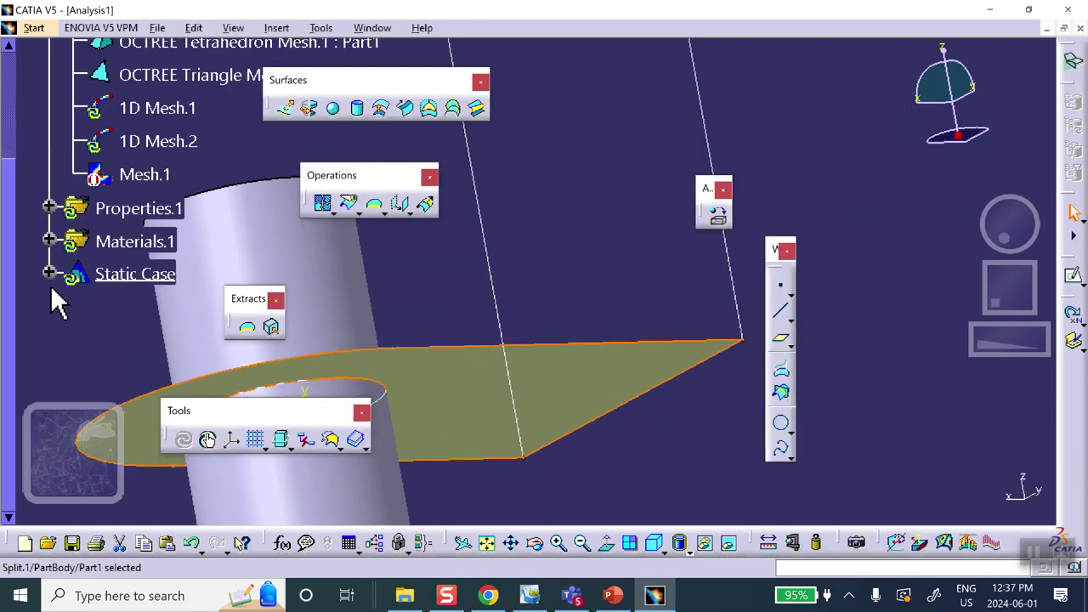
click(51, 225)
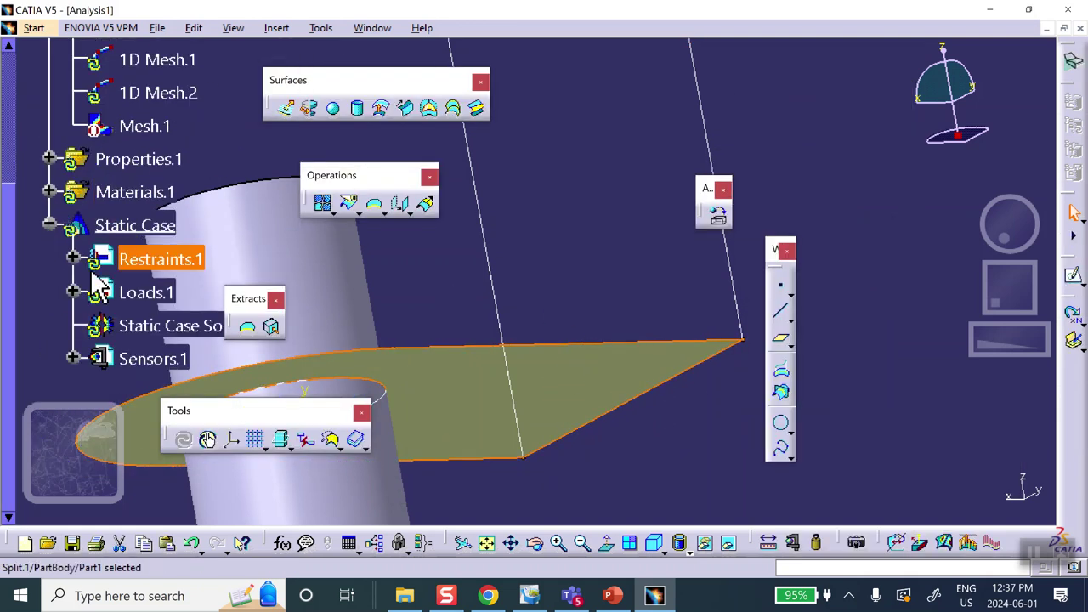
double_click(127, 289)
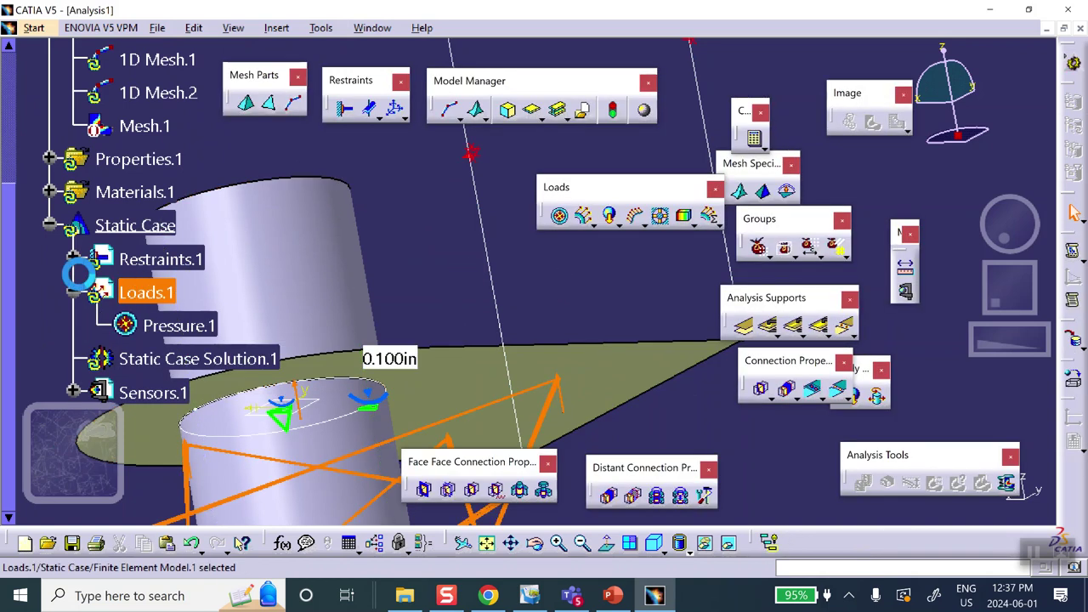
double_click(178, 325)
click(850, 213)
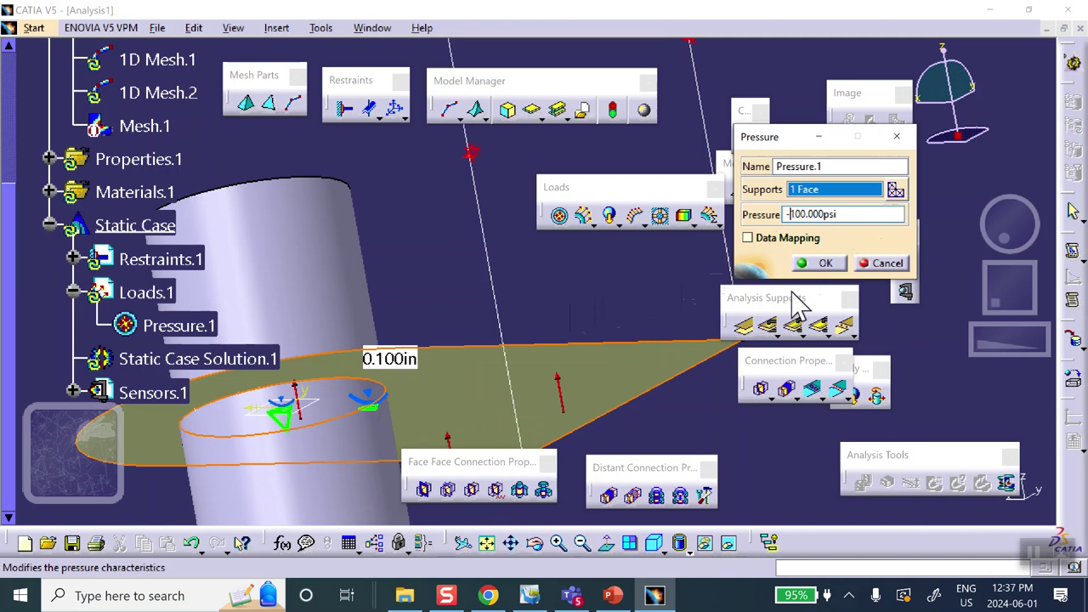
click(825, 263)
middle_drag(503, 254, 479, 408)
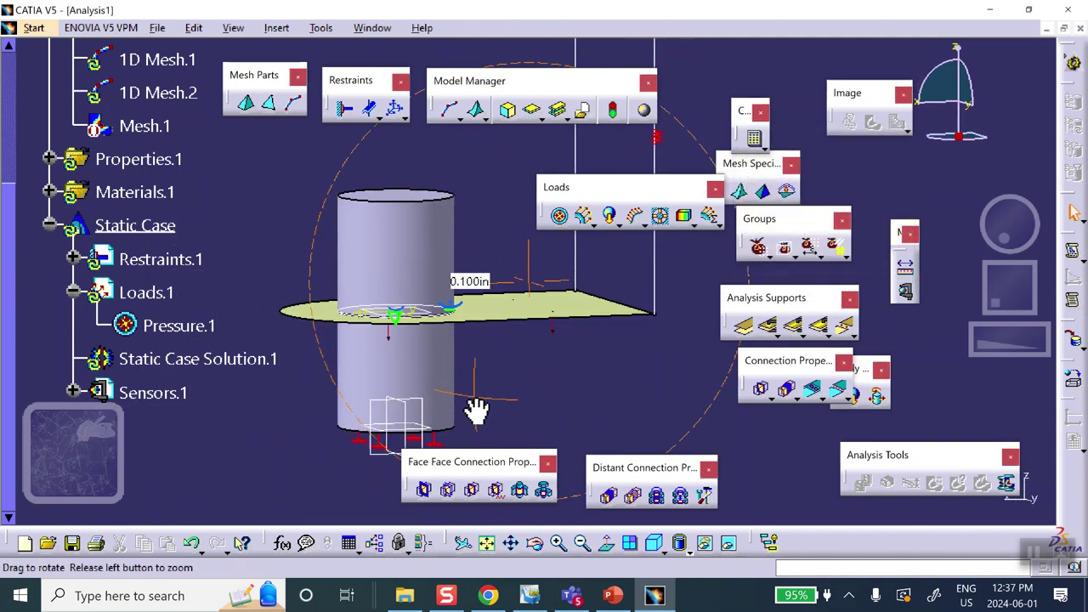
Save the new analysis as Analysis1.CATAnalysis in the hybrid folder on the Desktop together with the modified part, using Save Management
click(155, 27)
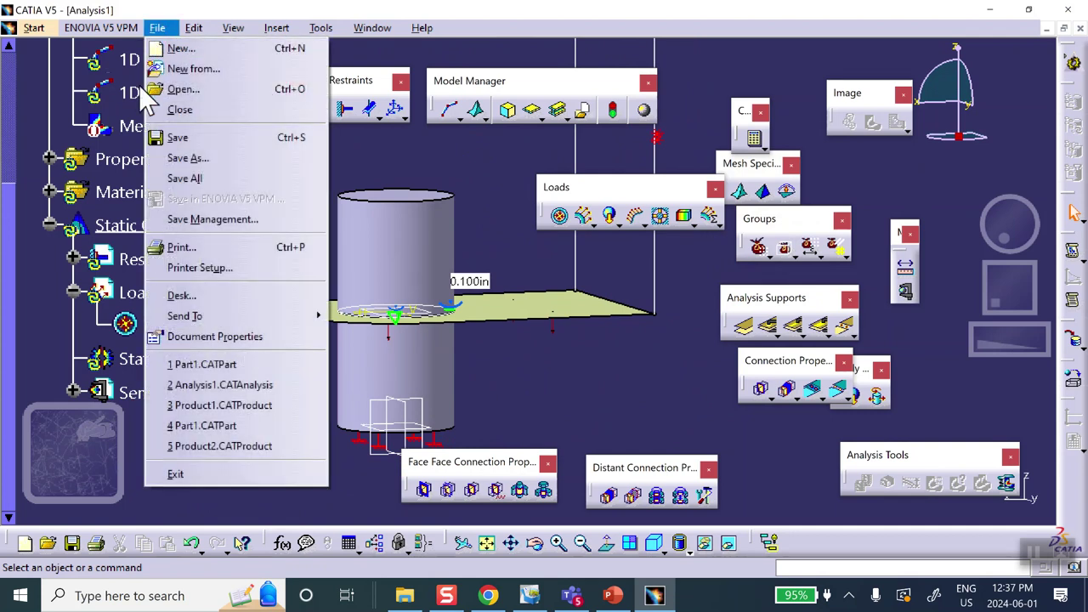
click(182, 224)
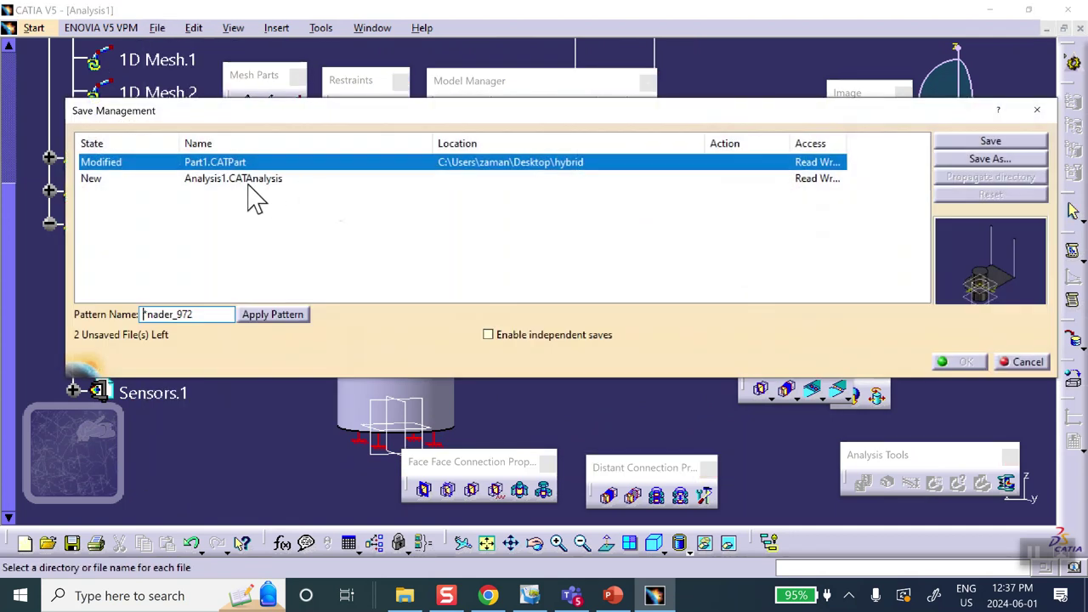
click(236, 181)
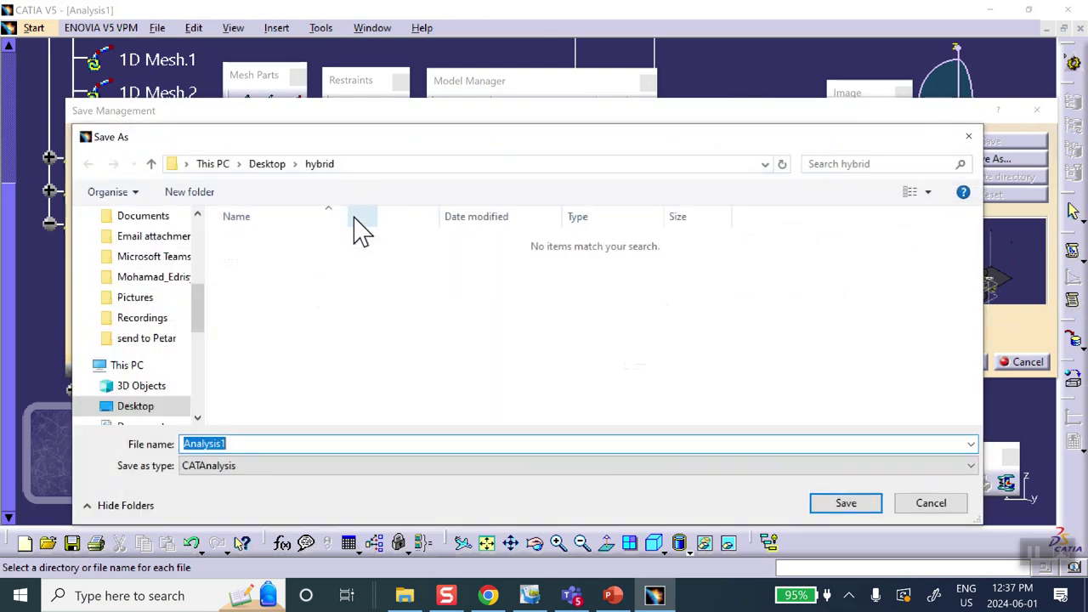
click(846, 505)
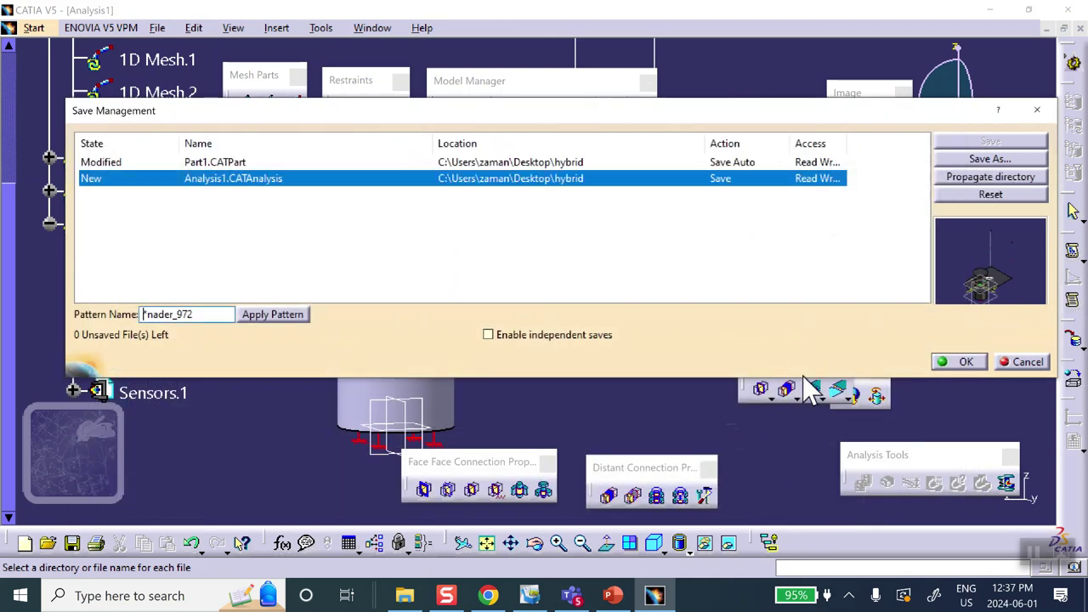
click(969, 362)
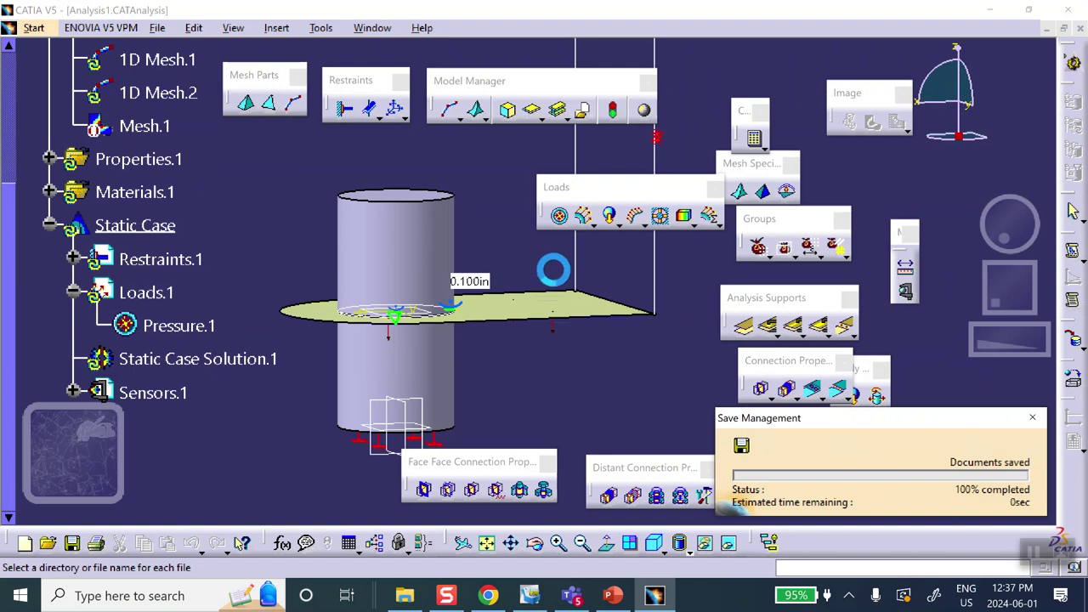
Move the Loads toolbar clear of the model and try to compute the static analysis
middle_drag(518, 292, 558, 396)
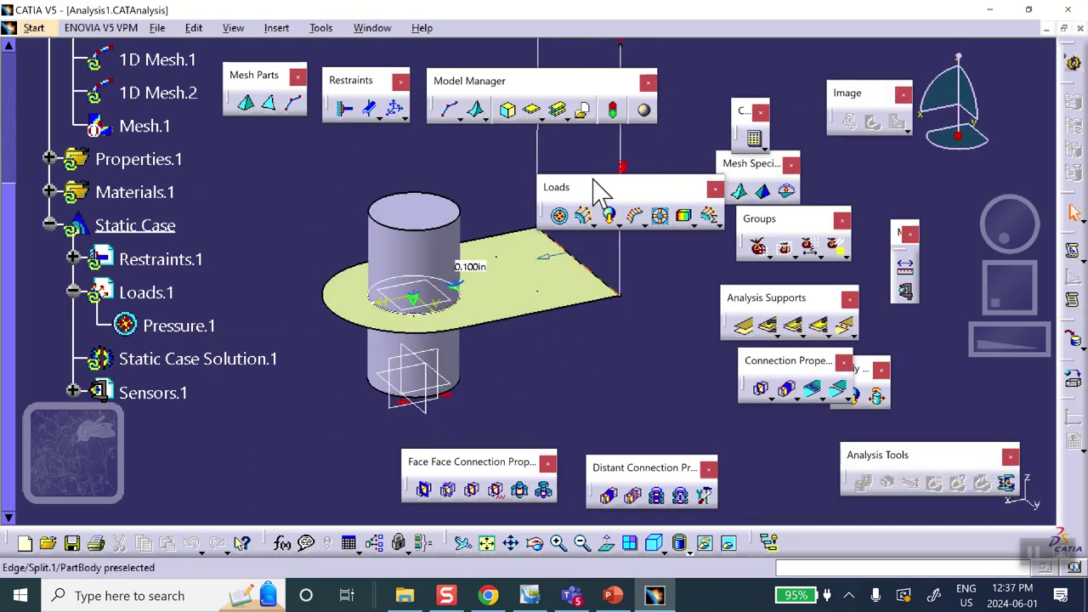
drag(816, 208, 816, 208)
ctrl+middle_drag(495, 207, 614, 207)
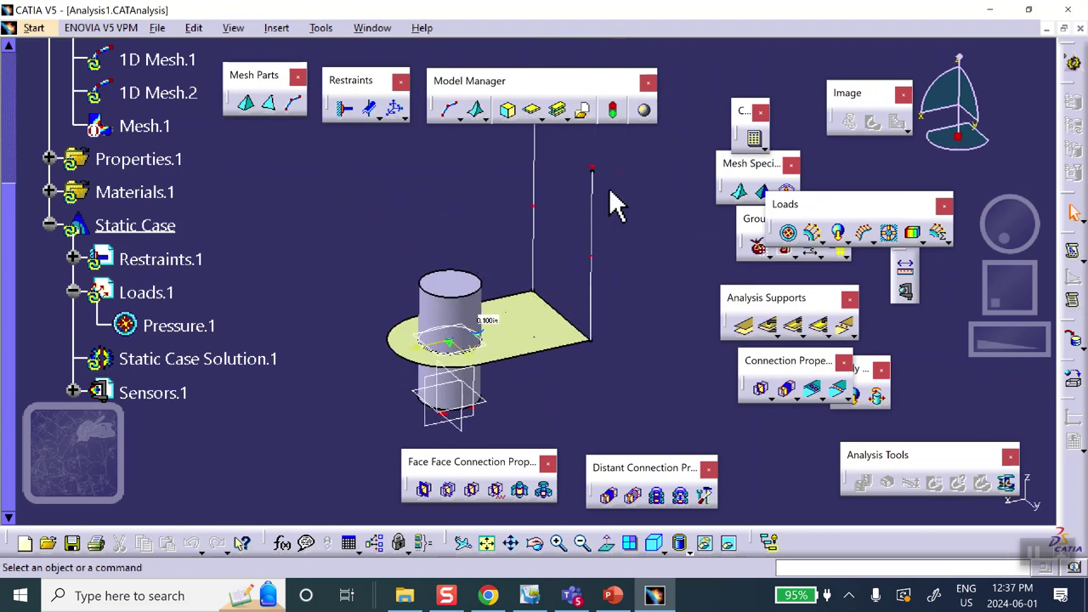
click(755, 139)
click(902, 300)
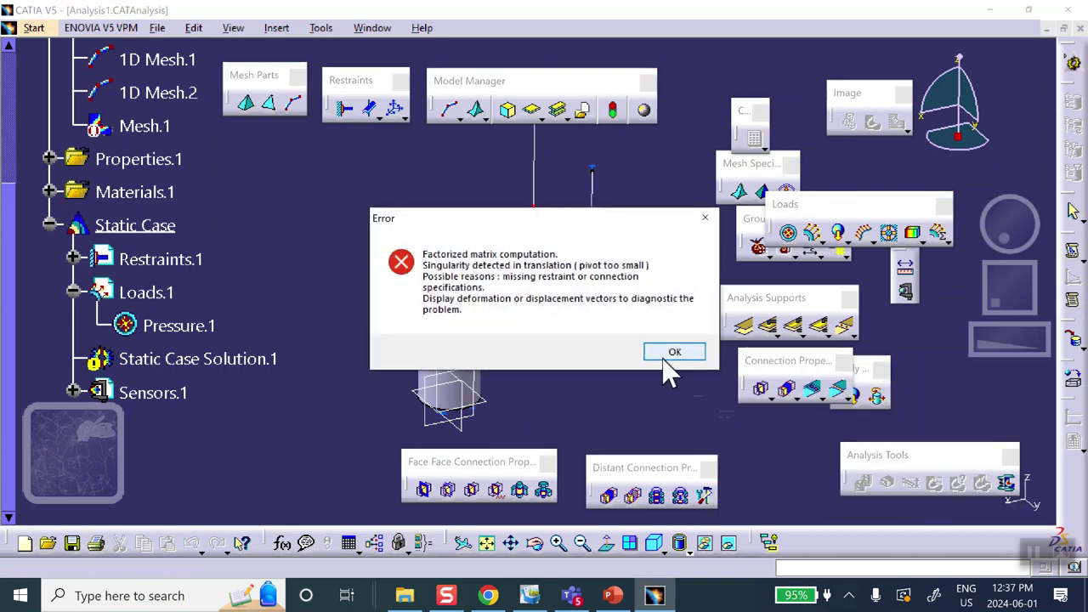
click(680, 352)
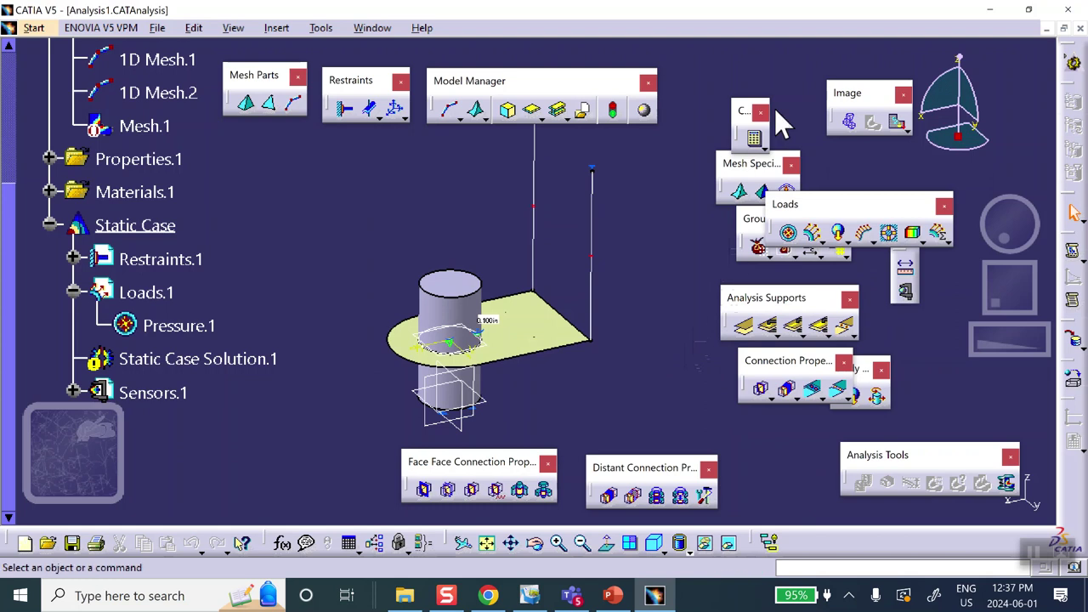
Display the deformed mesh of the static case solution and animate it to diagnose the model's connections
click(853, 123)
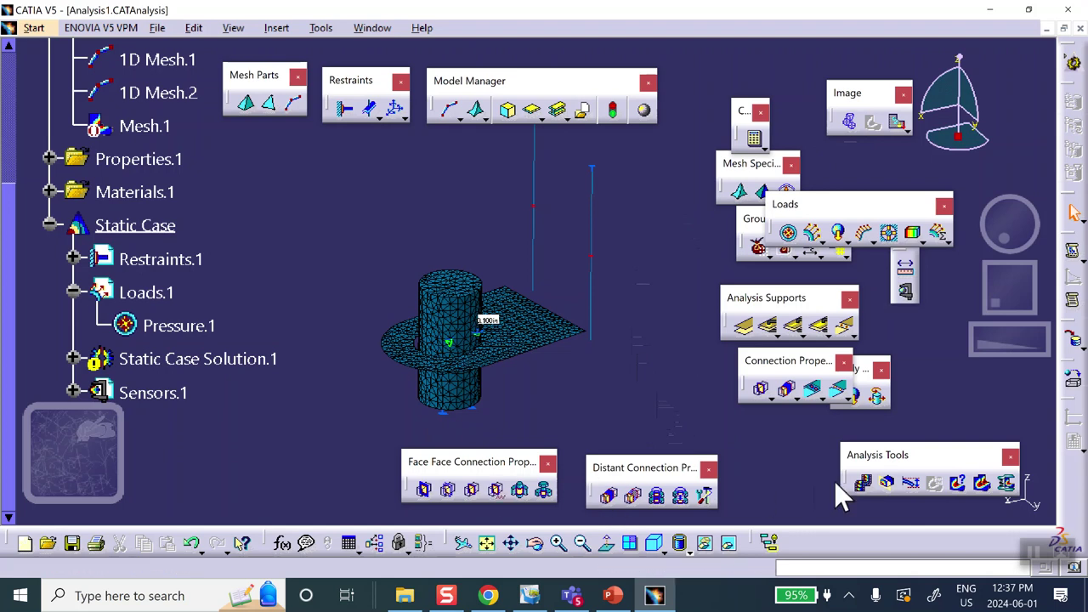
click(865, 486)
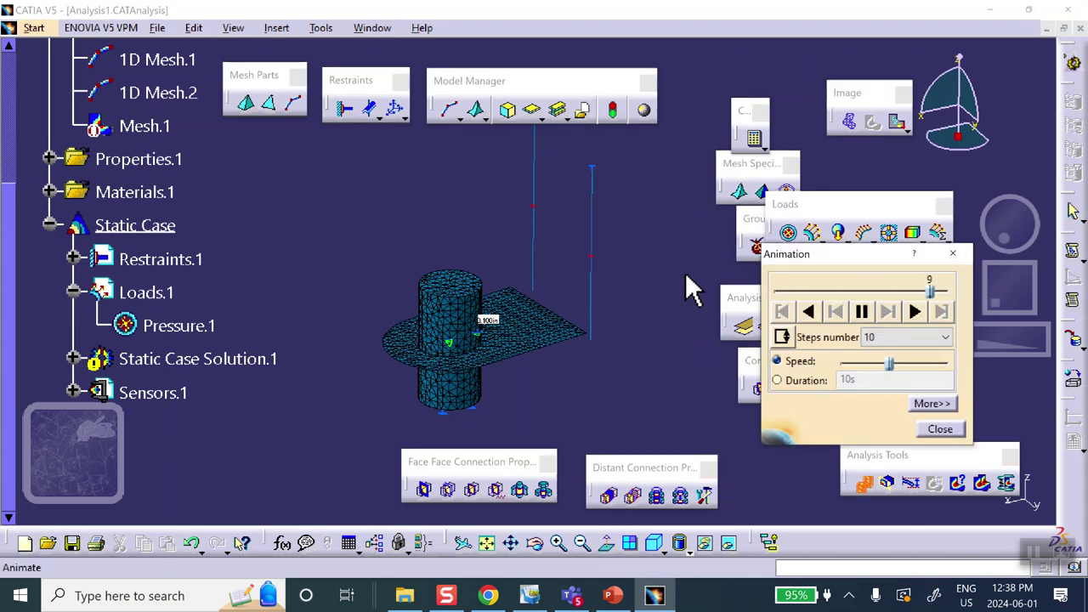
click(939, 429)
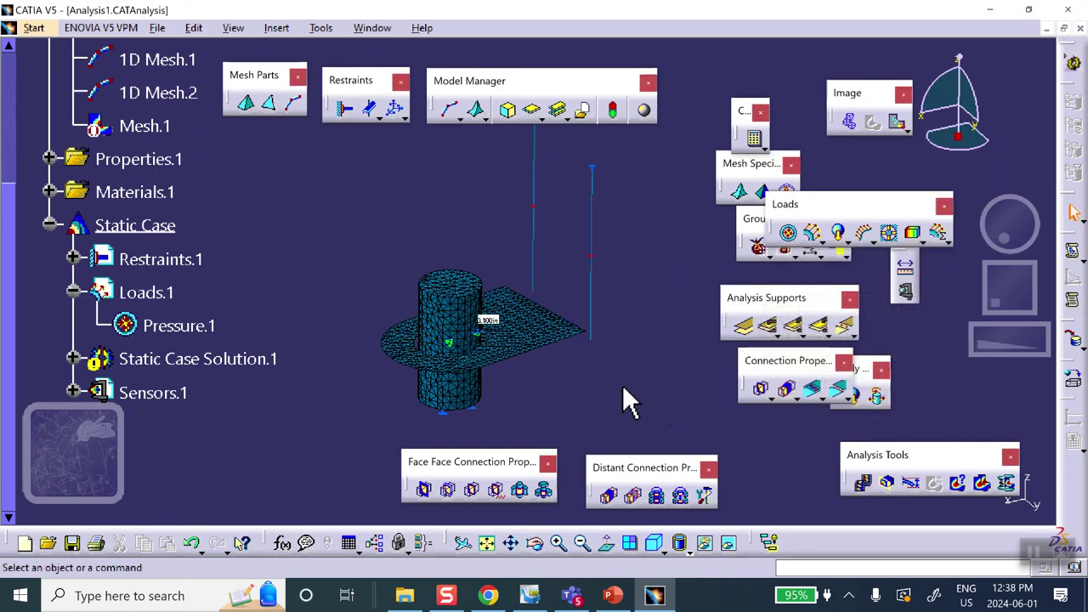
Deactivate the deformed mesh image under the static case solution
scroll(20, 332, down, 3)
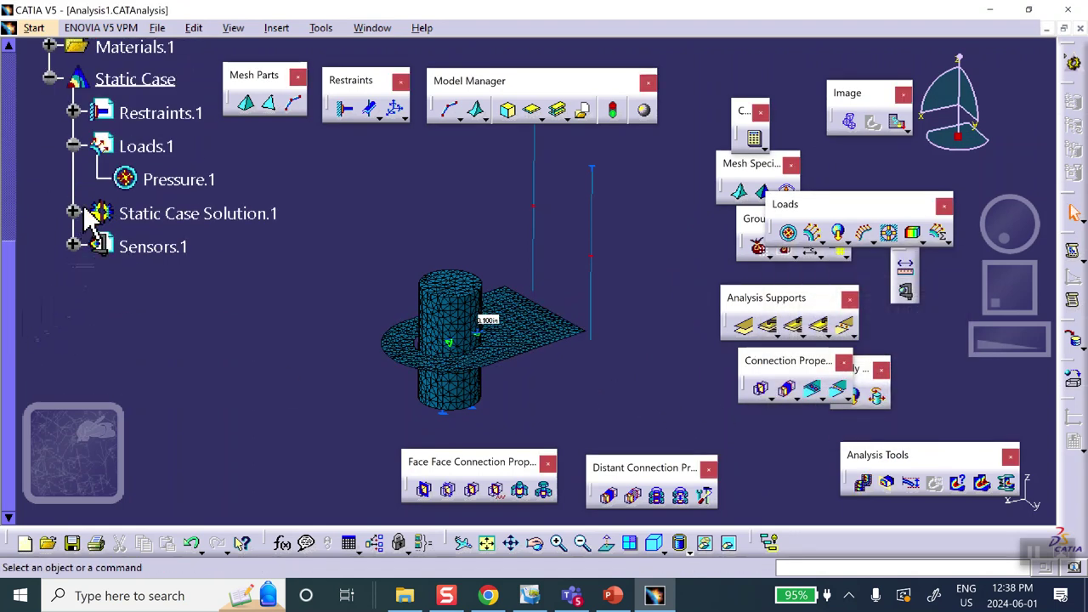
click(74, 212)
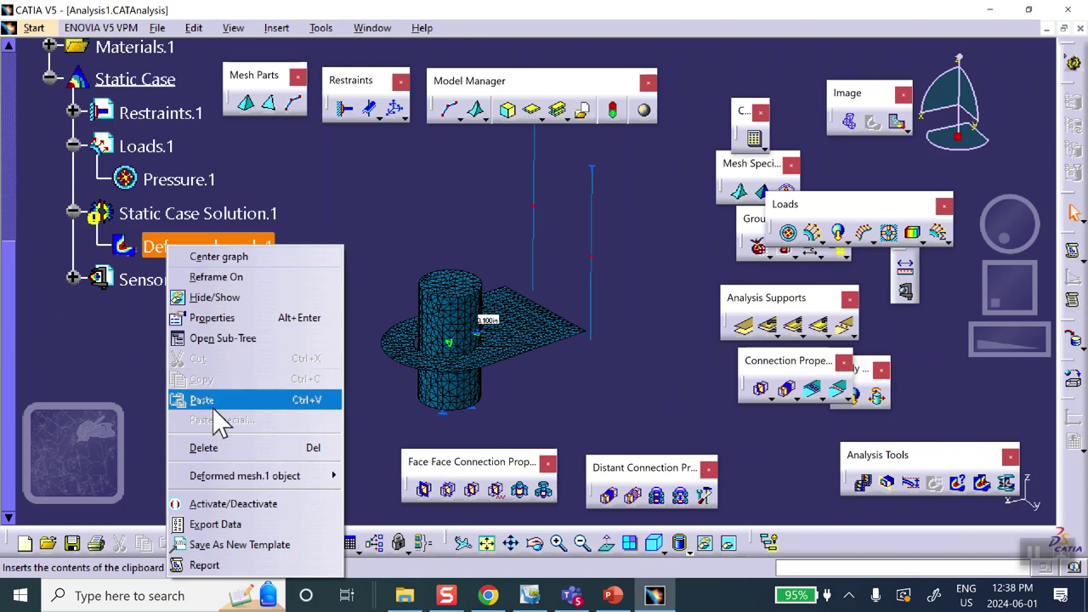
click(213, 505)
middle_drag(429, 335, 503, 141)
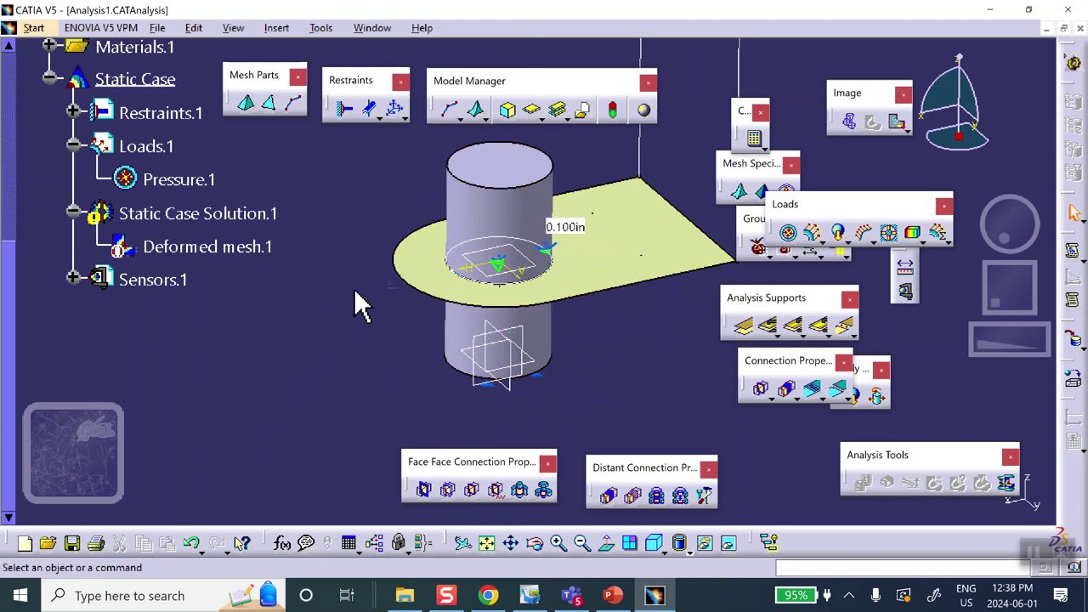
Hide the circular sketch Sketch.3 where the cylinder passes through the plate
right_click(477, 245)
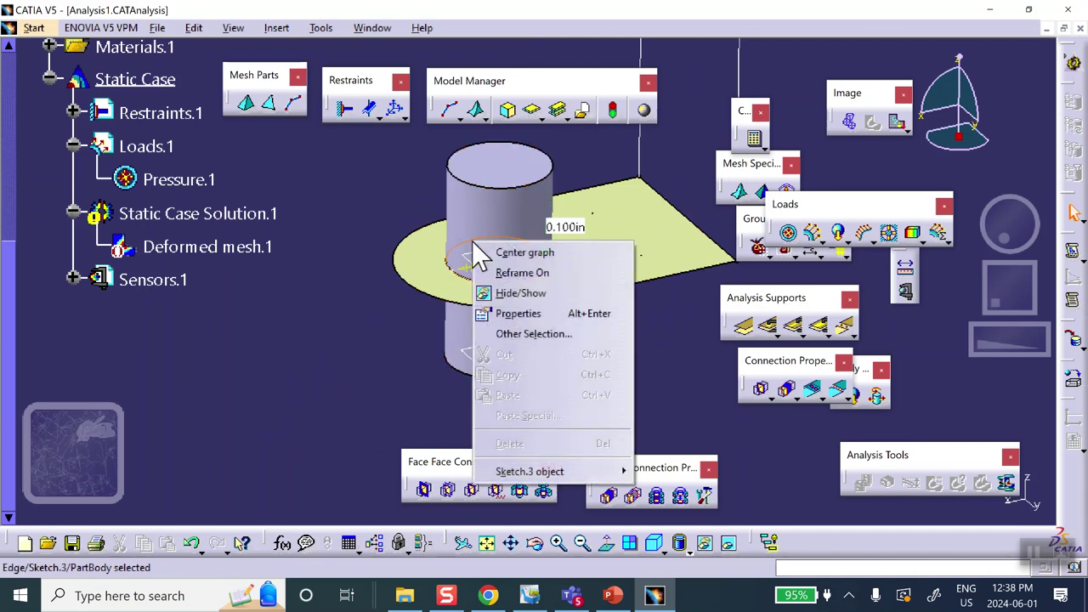
click(502, 293)
middle_drag(301, 340, 316, 304)
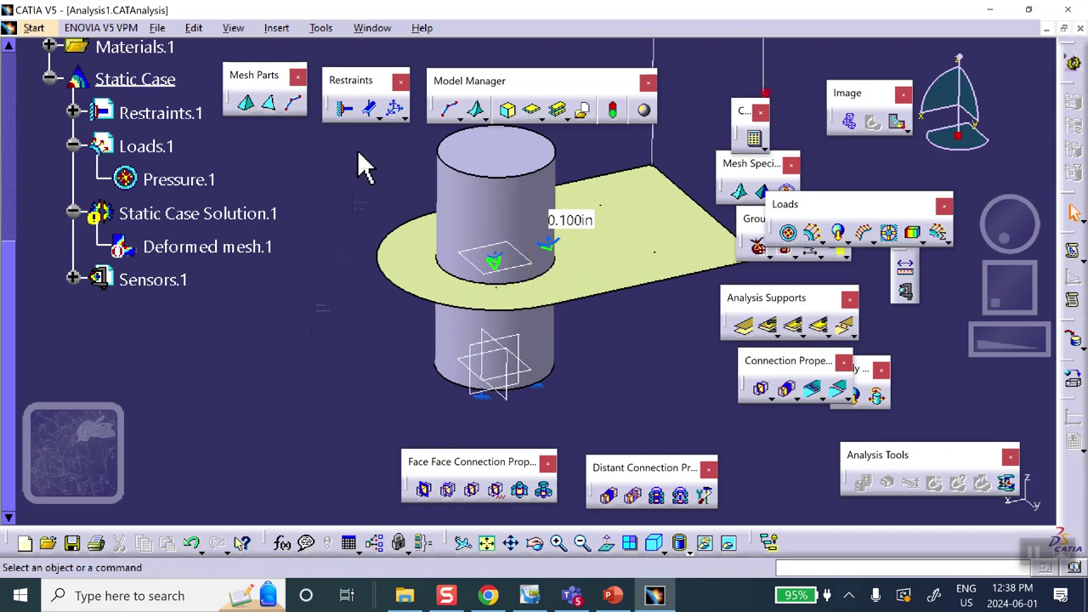
Start a general analysis connection named "General Analysis Connection cylinder plate" with the cylinder's lateral face as first component
click(744, 328)
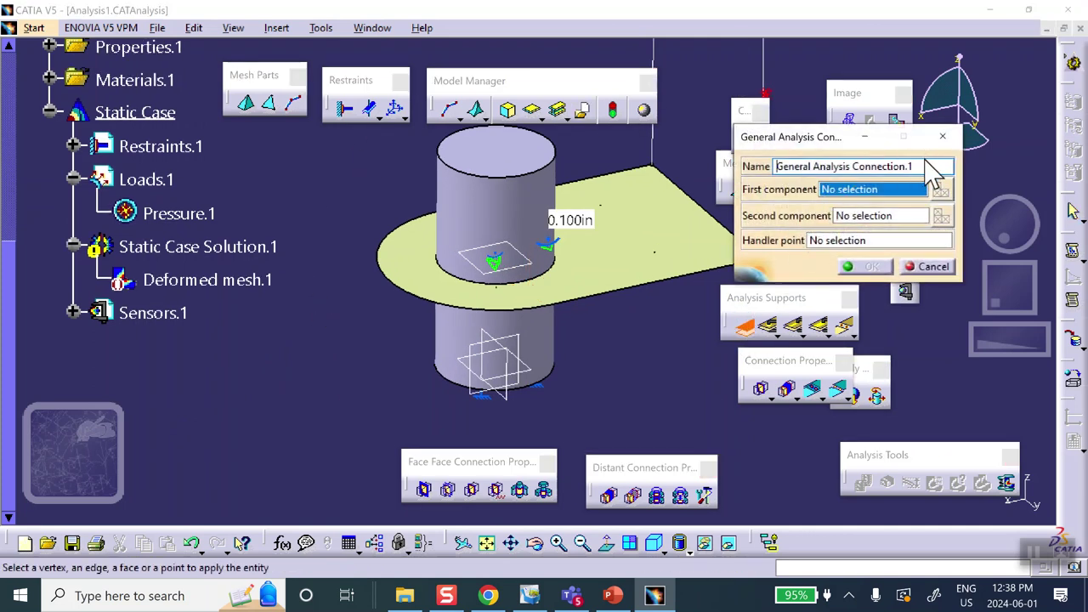
drag(923, 166, 702, 166)
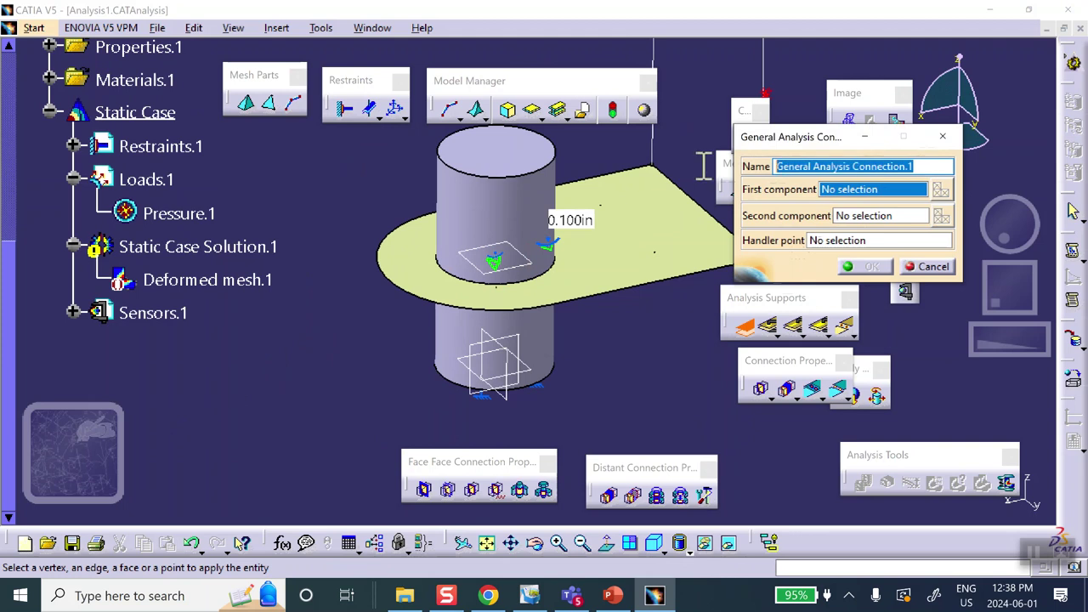
click(916, 166)
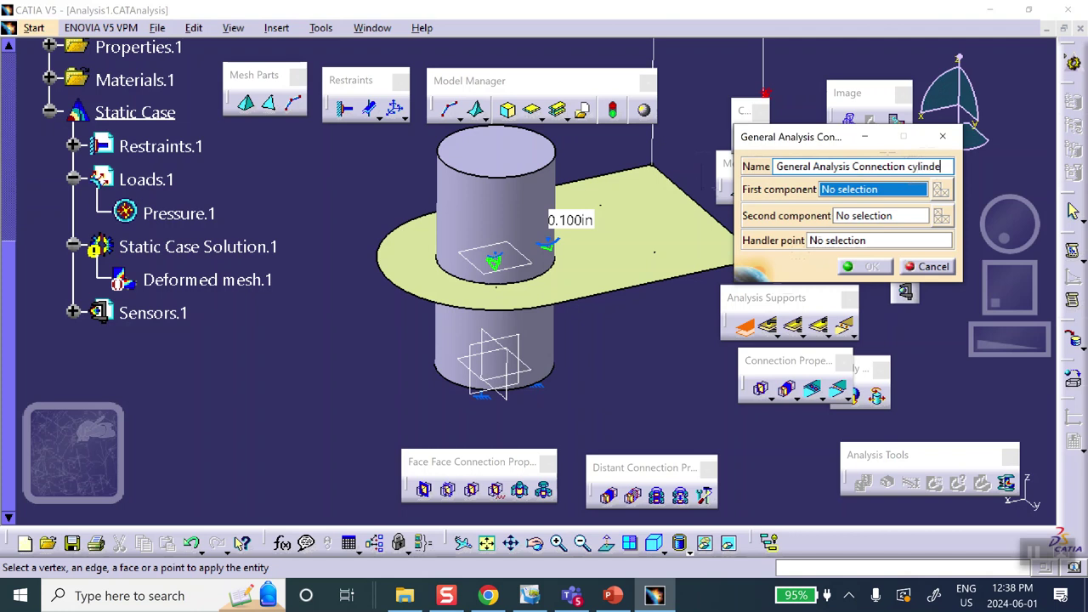
text(plate)
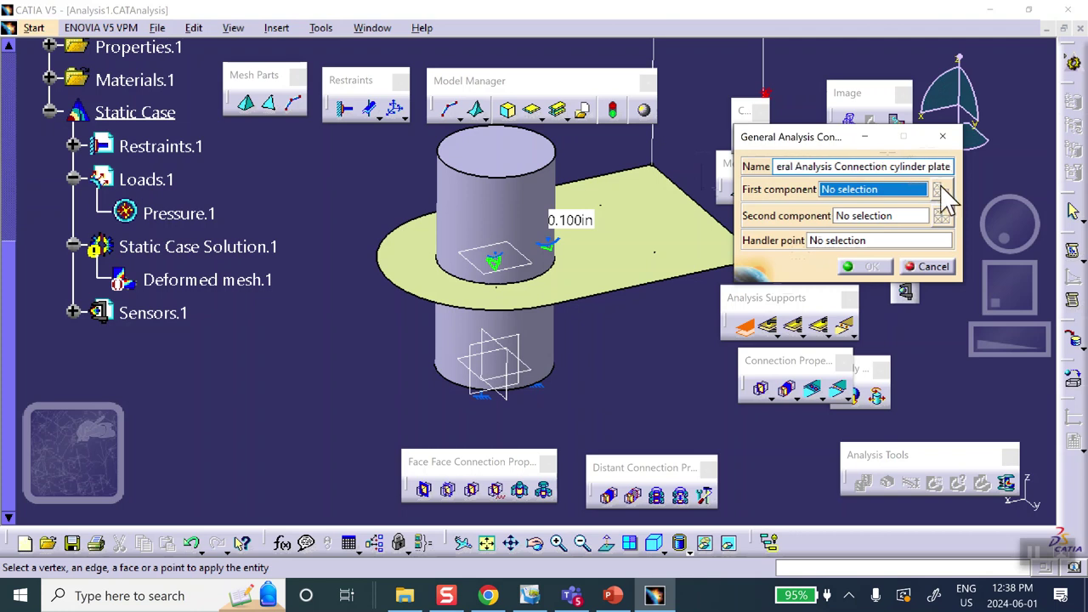
click(501, 226)
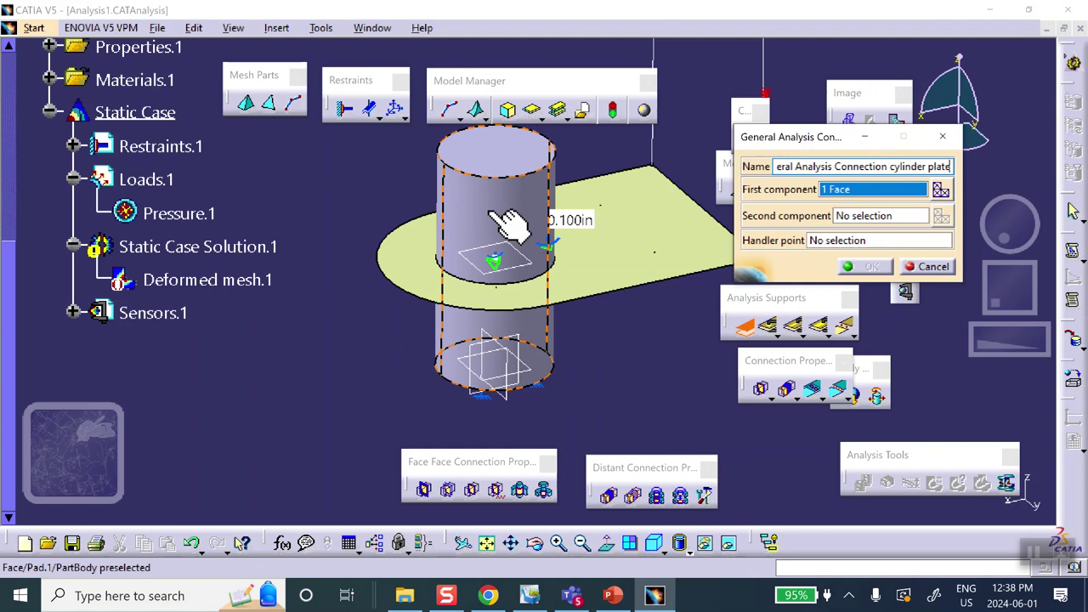
Hide the cylinder and complete the connection with the plate's circular hole edge as second component
click(889, 216)
right_click(527, 214)
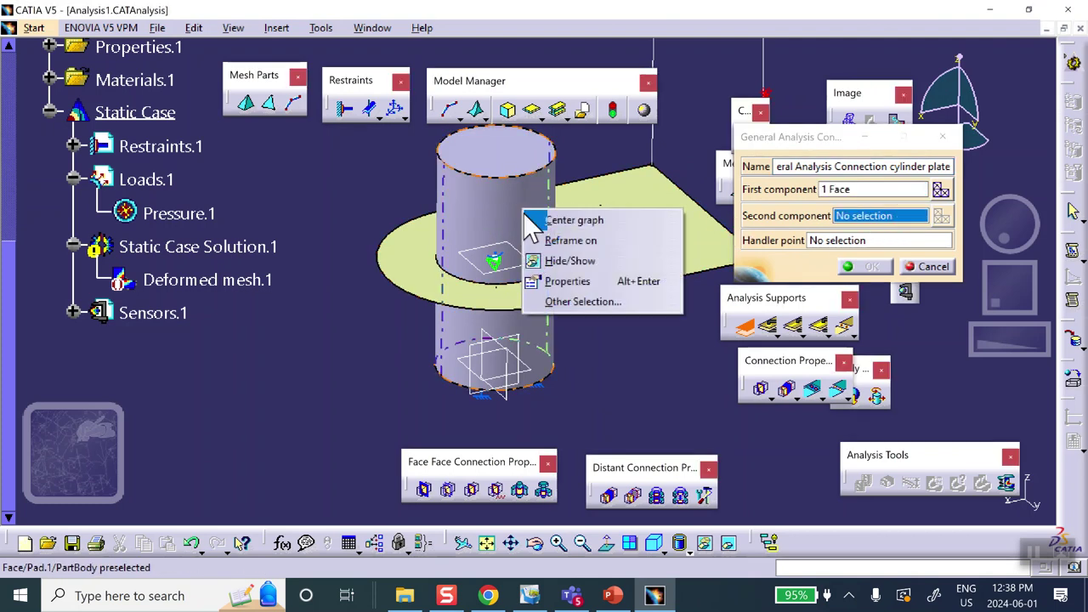
click(557, 260)
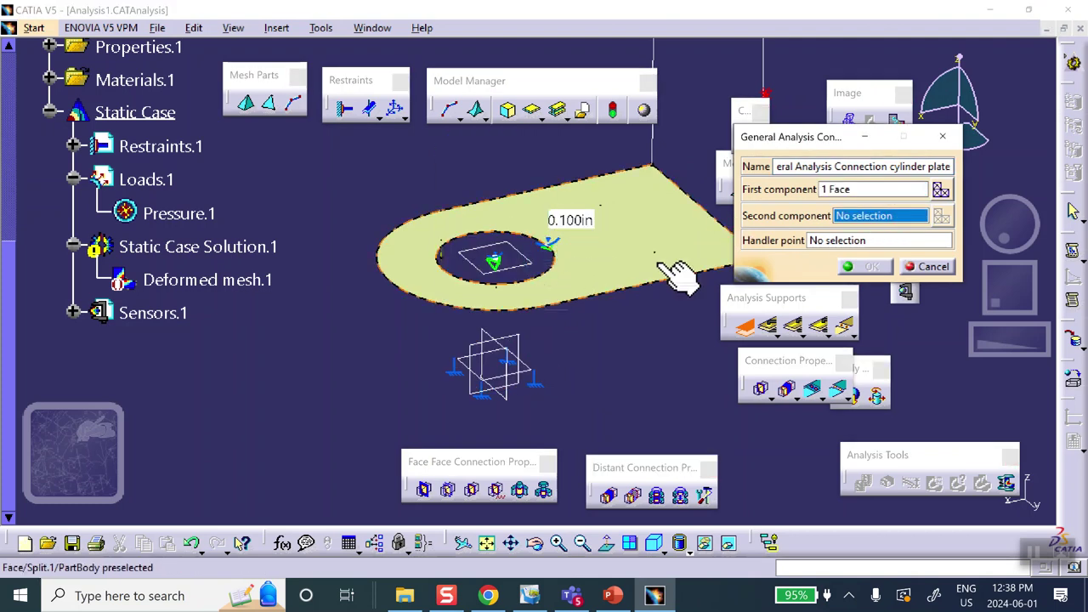
click(332, 191)
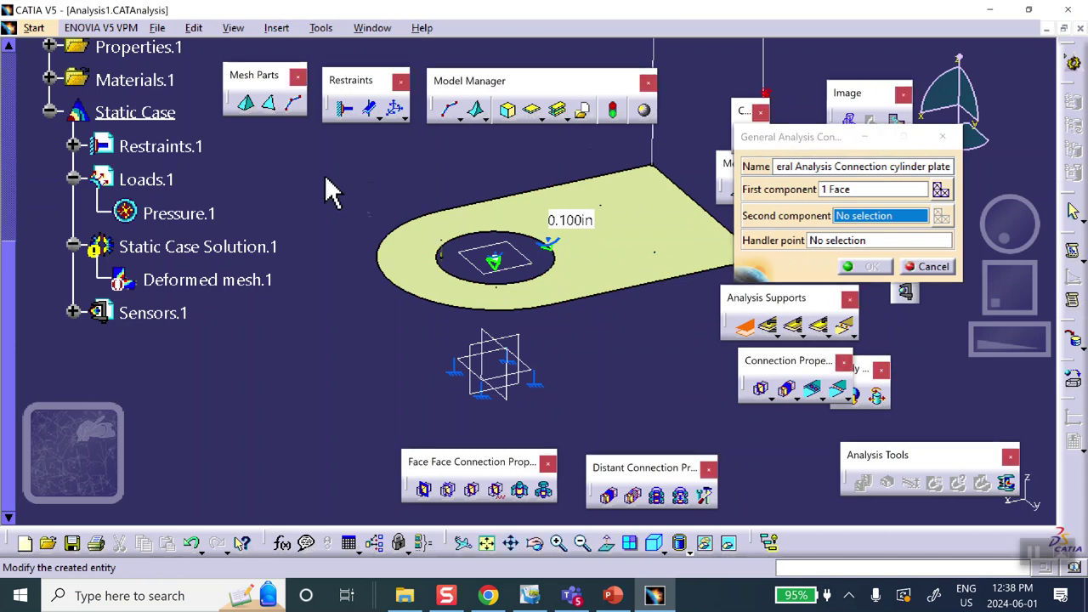
click(484, 238)
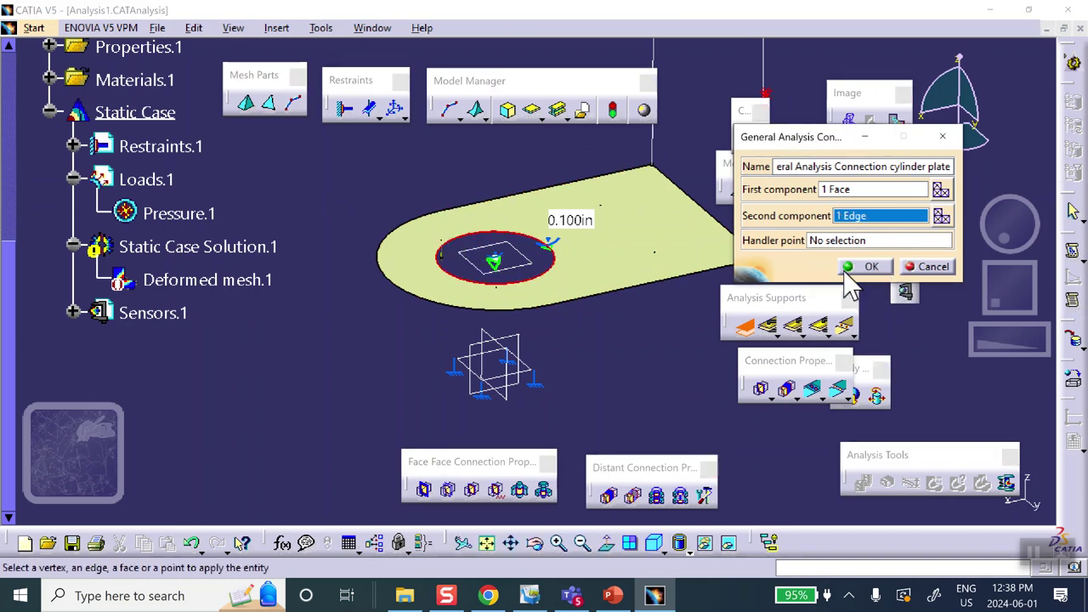
click(883, 267)
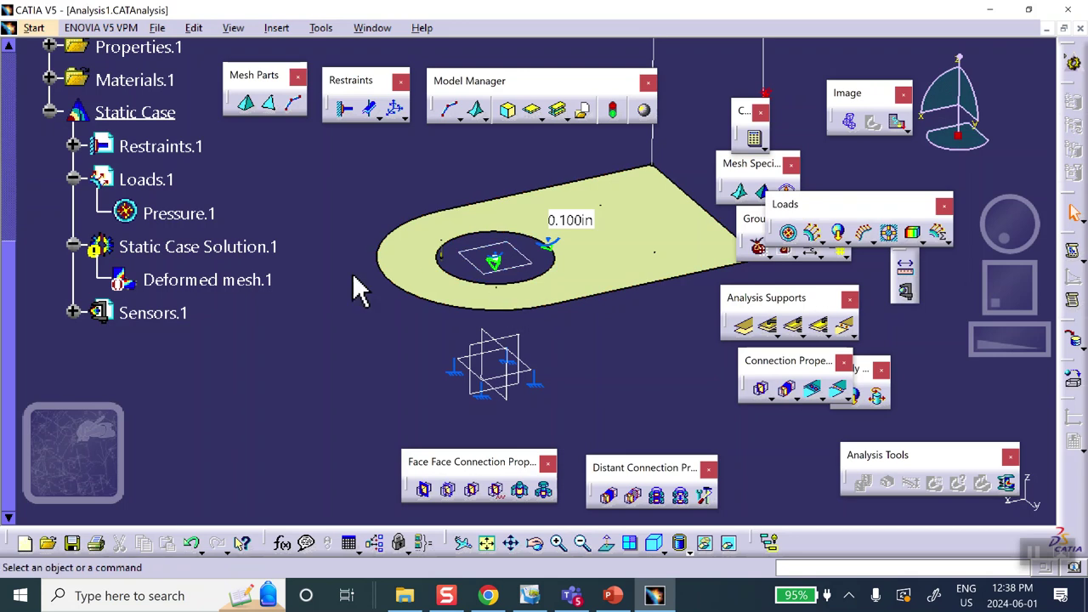
Apply a fastened connection property to General Analysis Connection cylinder plate
scroll(296, 297, up, 4)
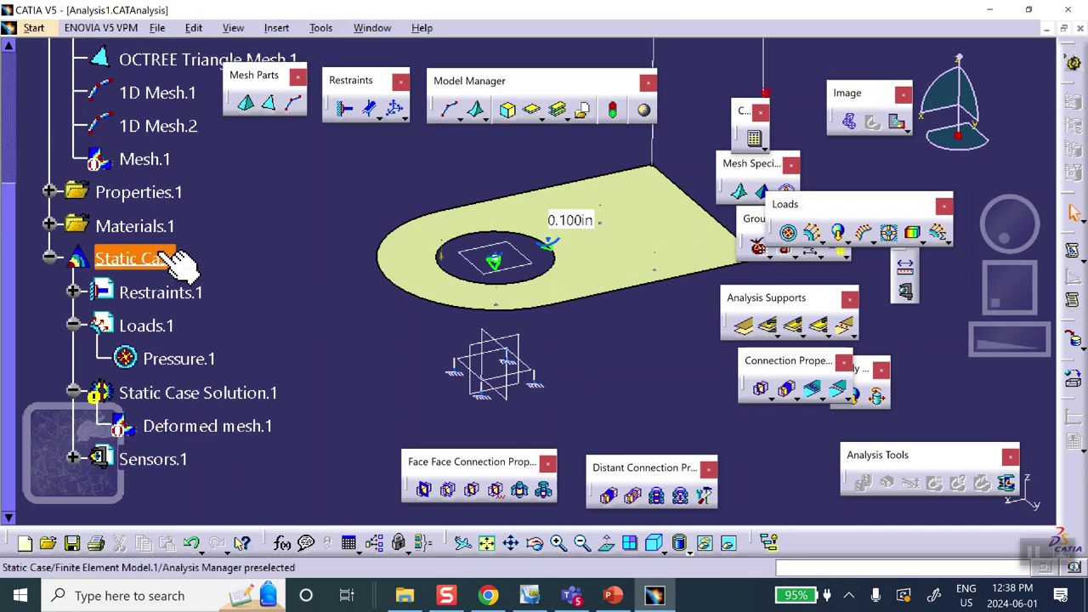
scroll(77, 187, up, 2)
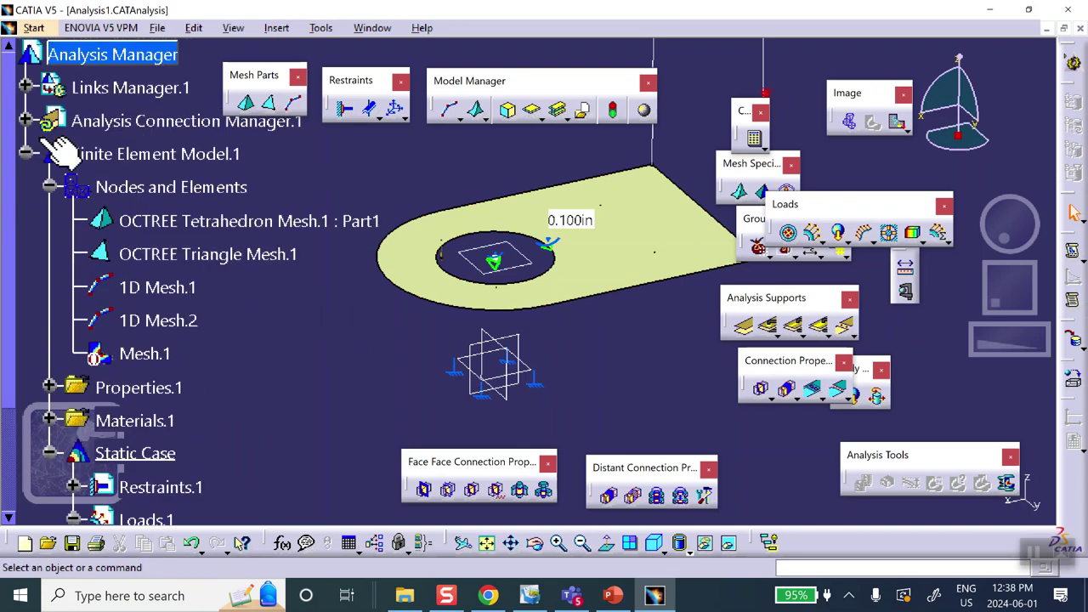
click(25, 121)
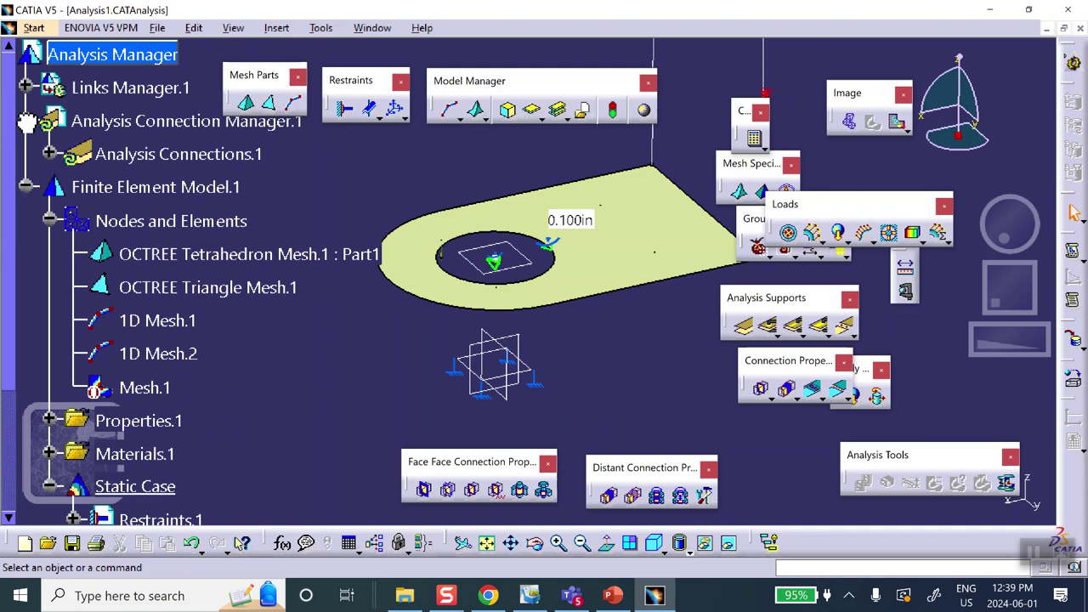
click(49, 154)
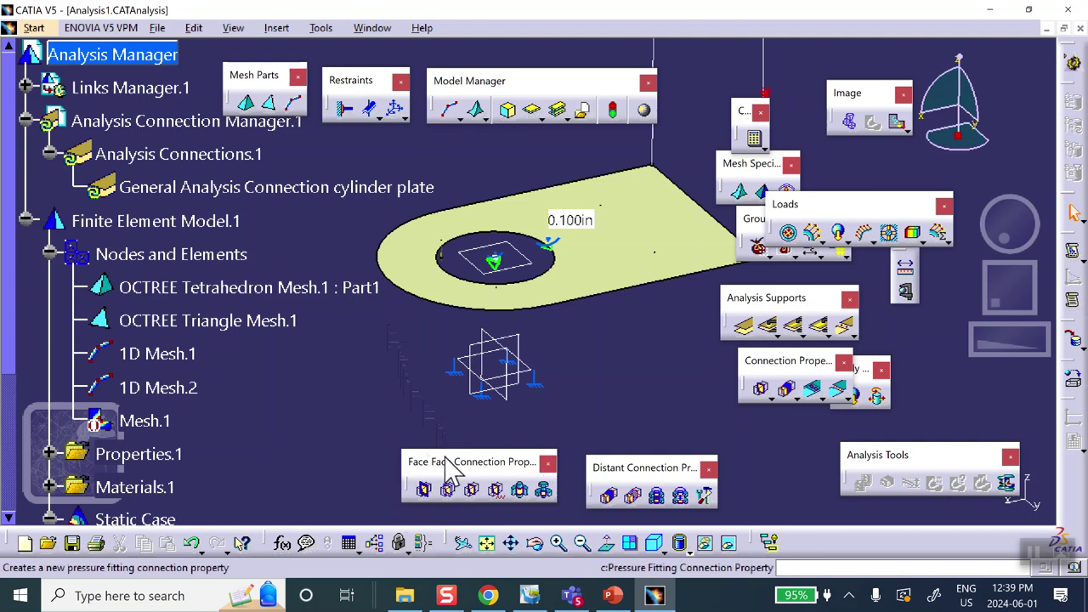
click(474, 491)
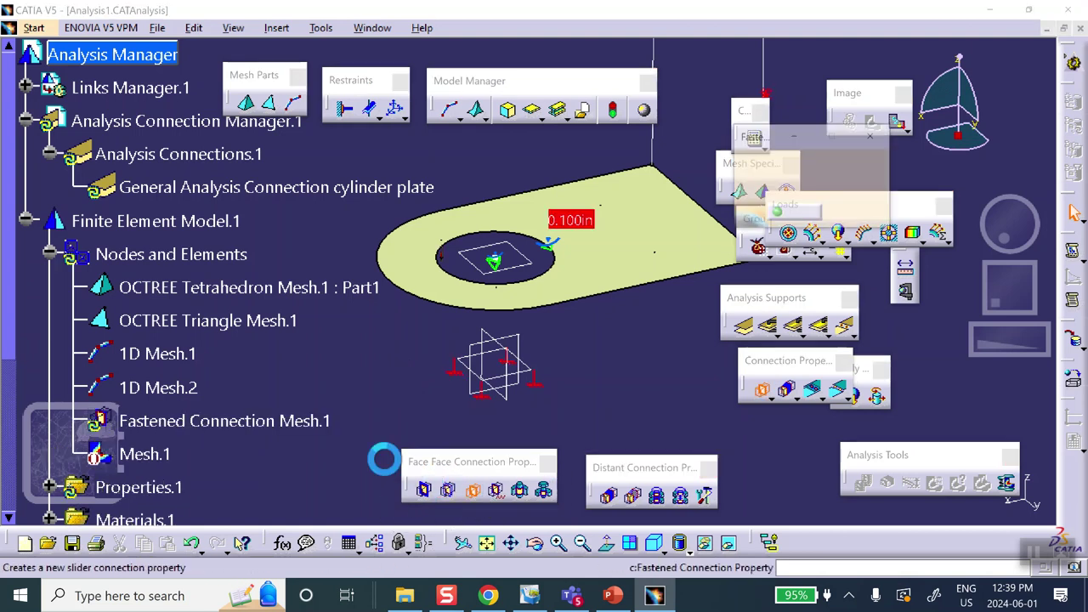
click(289, 199)
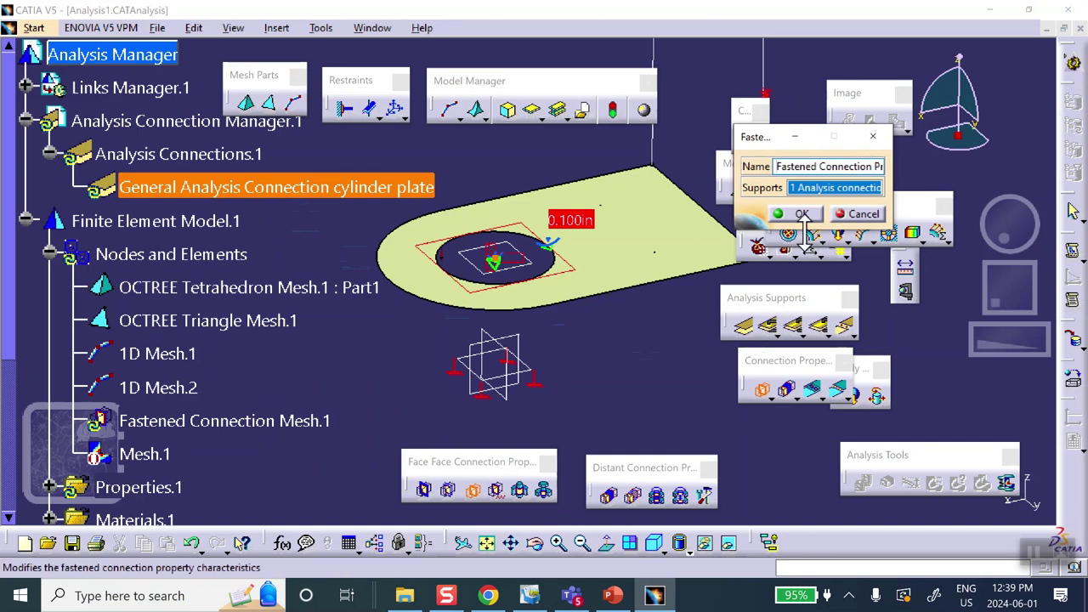
click(802, 214)
Start a connection named "General Analysis Connection line 1", hide the plate, and set the rear line's lower end vertex as first component
middle_drag(553, 289, 481, 332)
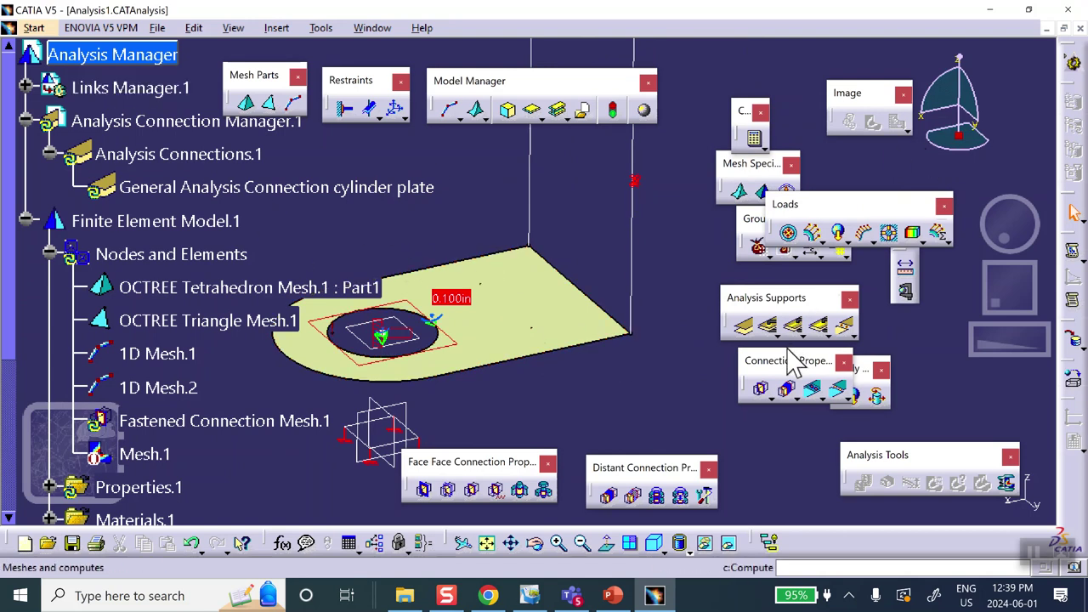
click(746, 326)
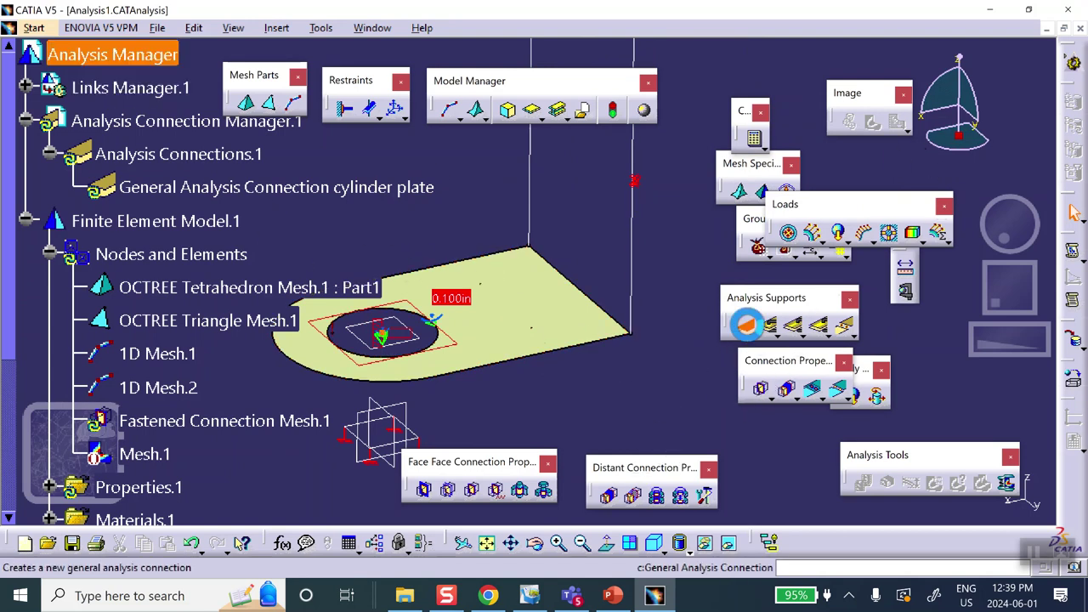
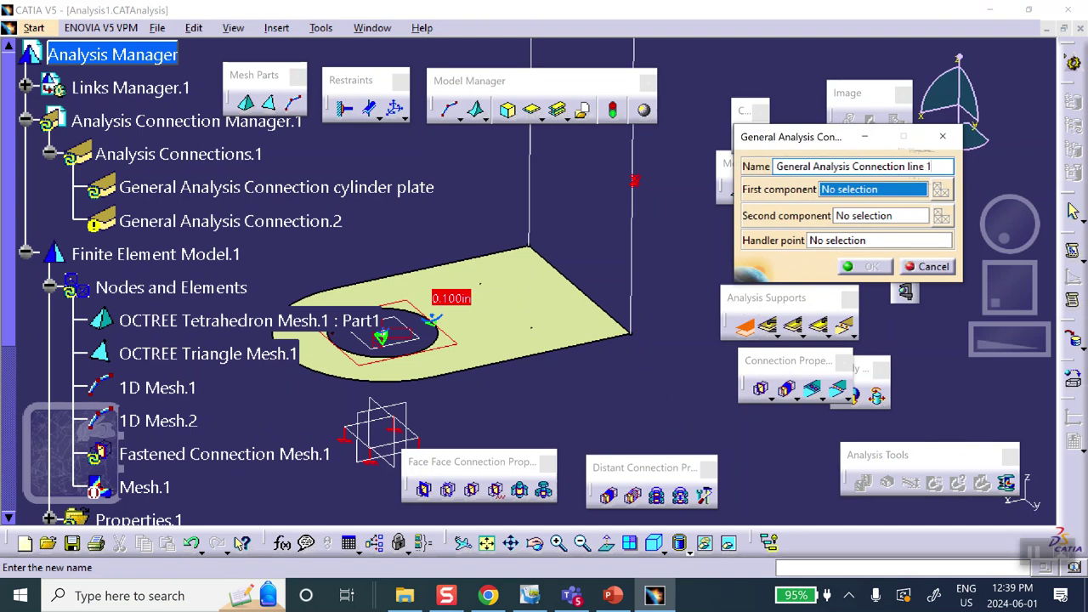
right_click(564, 325)
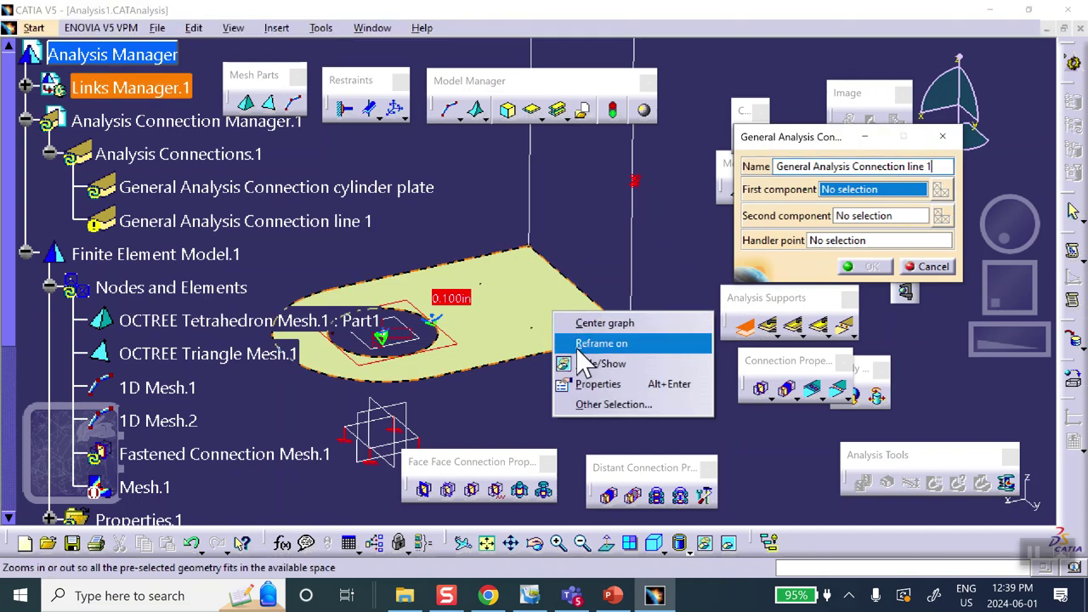
click(590, 344)
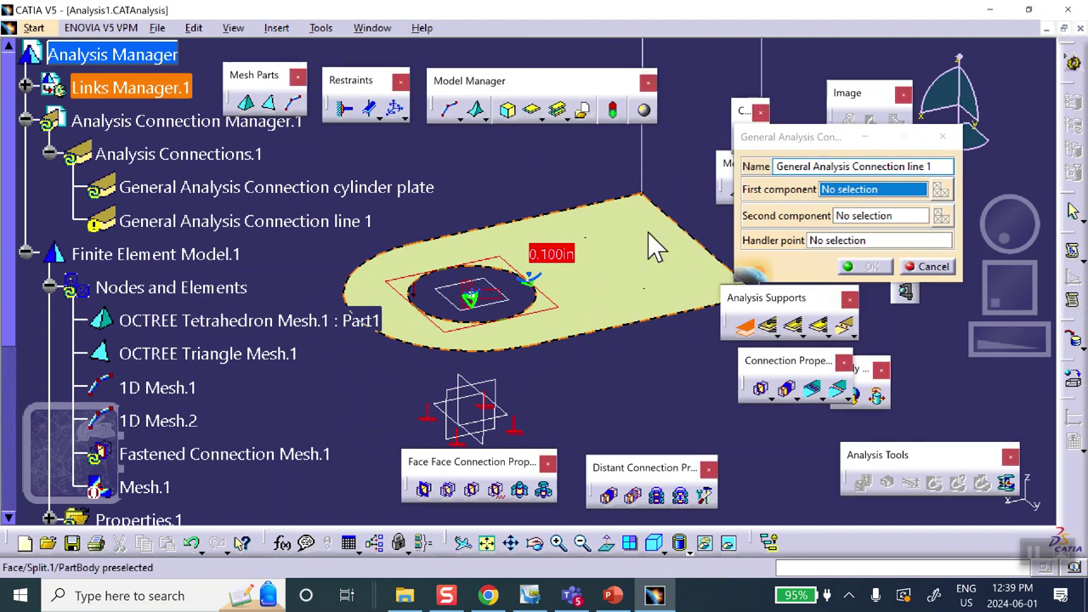
right_click(655, 243)
click(663, 284)
middle_drag(704, 201, 630, 255)
click(568, 246)
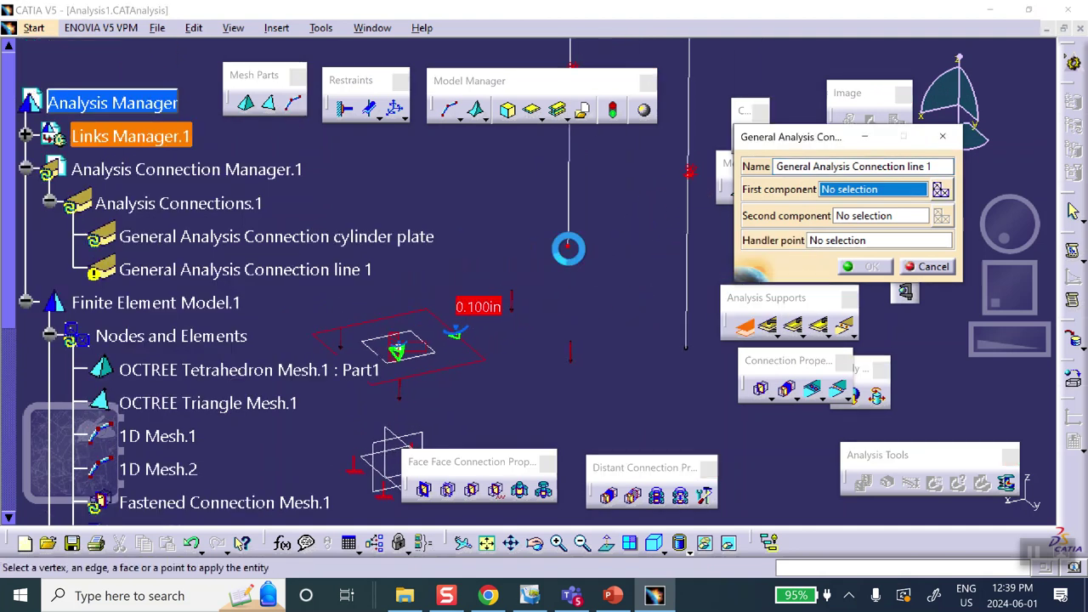
Activate the second component selection, restore the hidden plate to view, and hide the vertical line at its rear corner
click(862, 219)
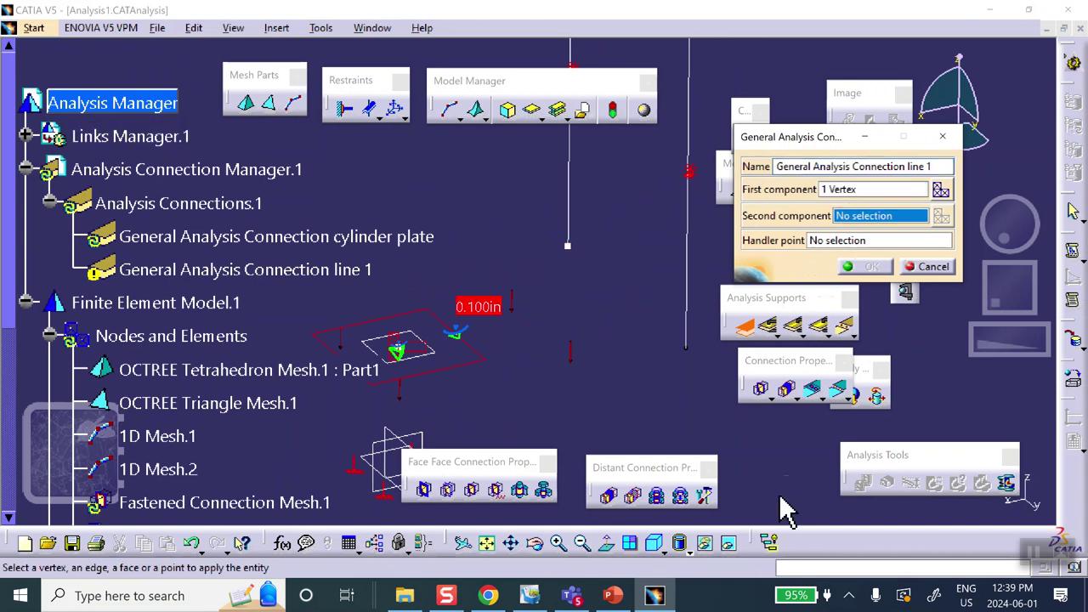
click(730, 544)
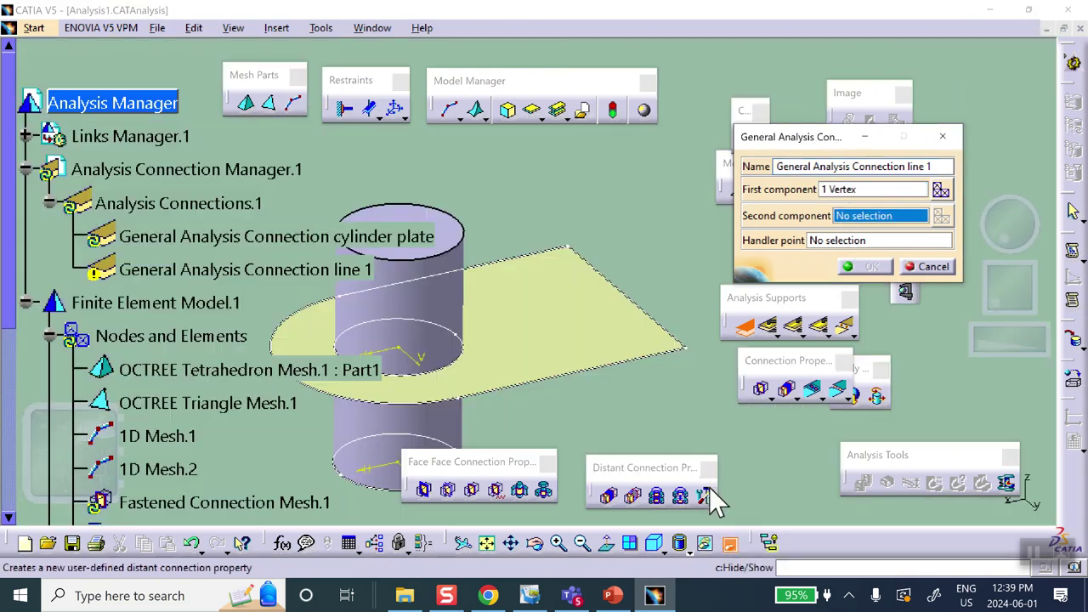
right_click(581, 313)
click(630, 368)
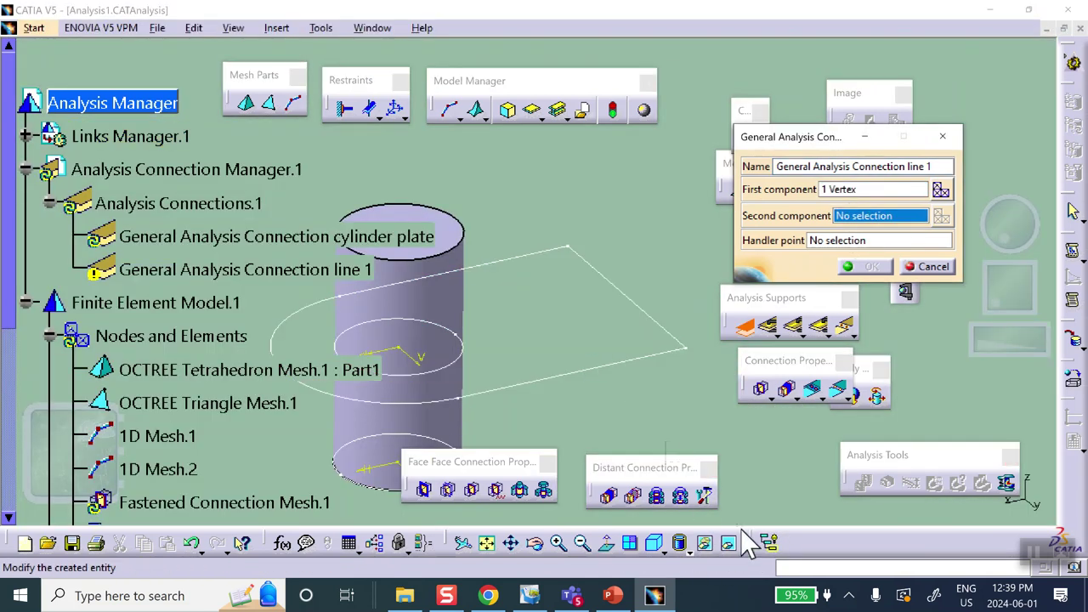
click(730, 542)
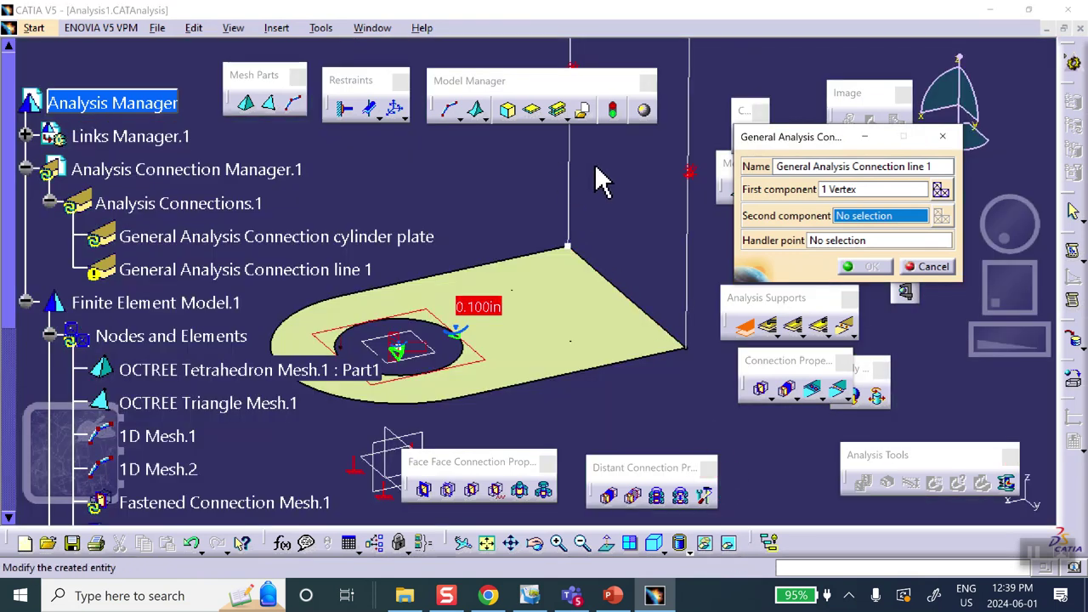
right_click(570, 190)
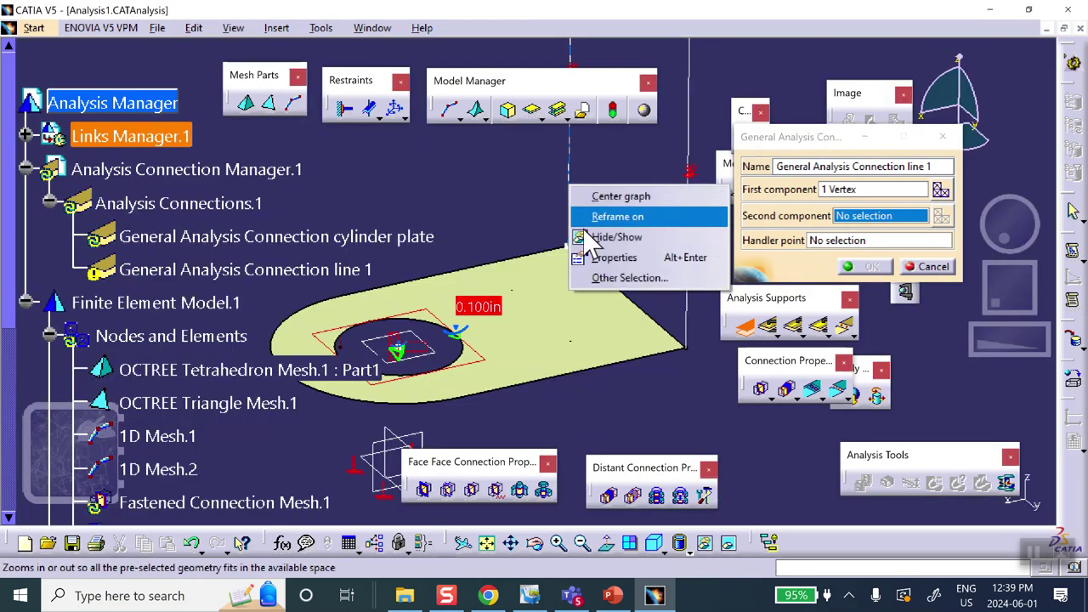
click(599, 237)
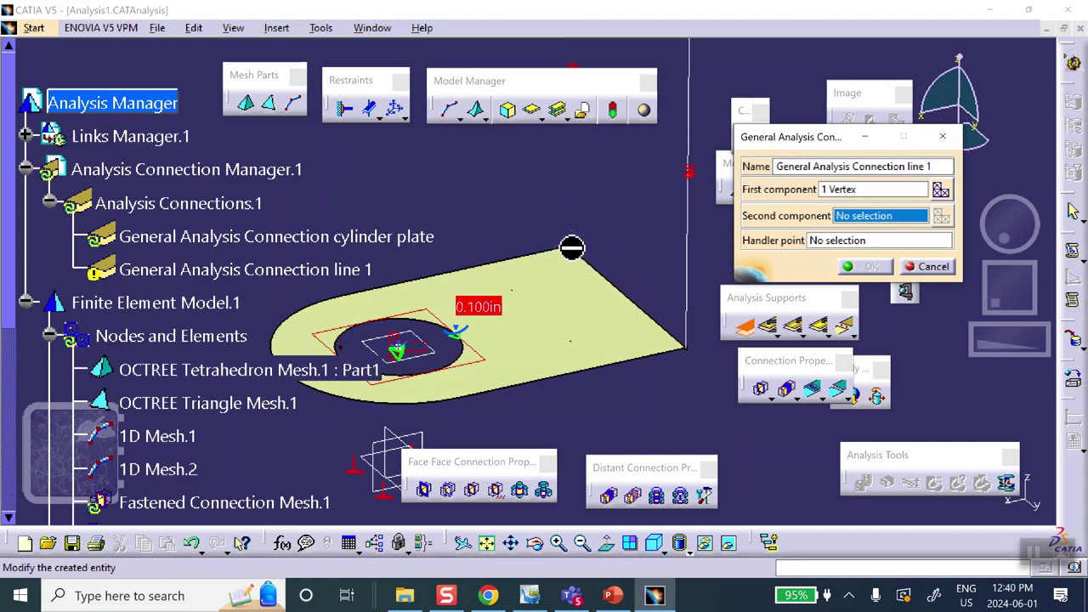
Hide General Analysis Connection line 1 and complete it with the plate's rear corner vertex as second component
right_click(241, 270)
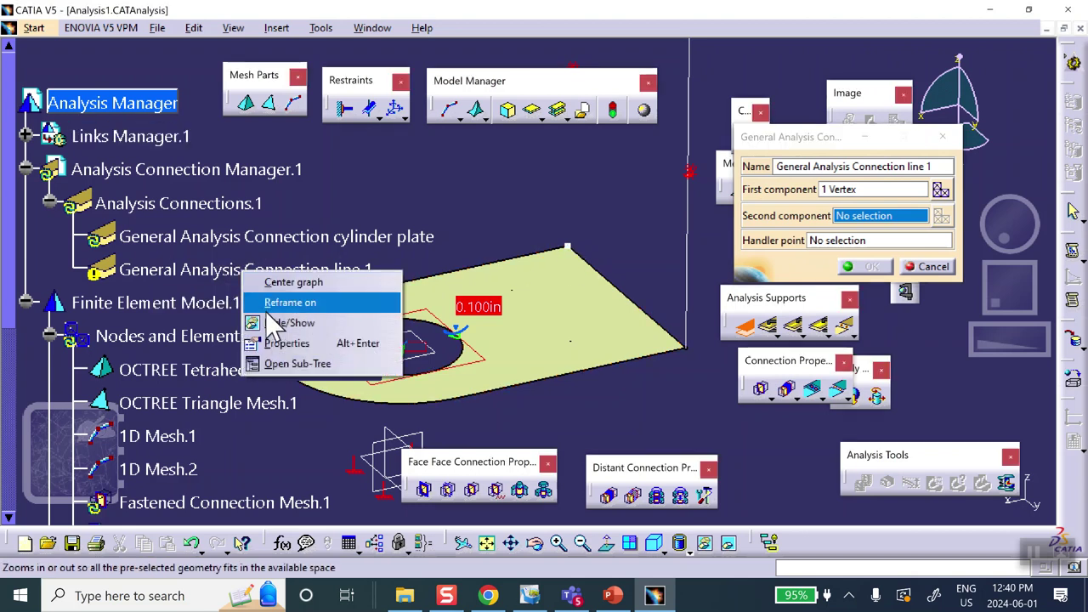
click(265, 304)
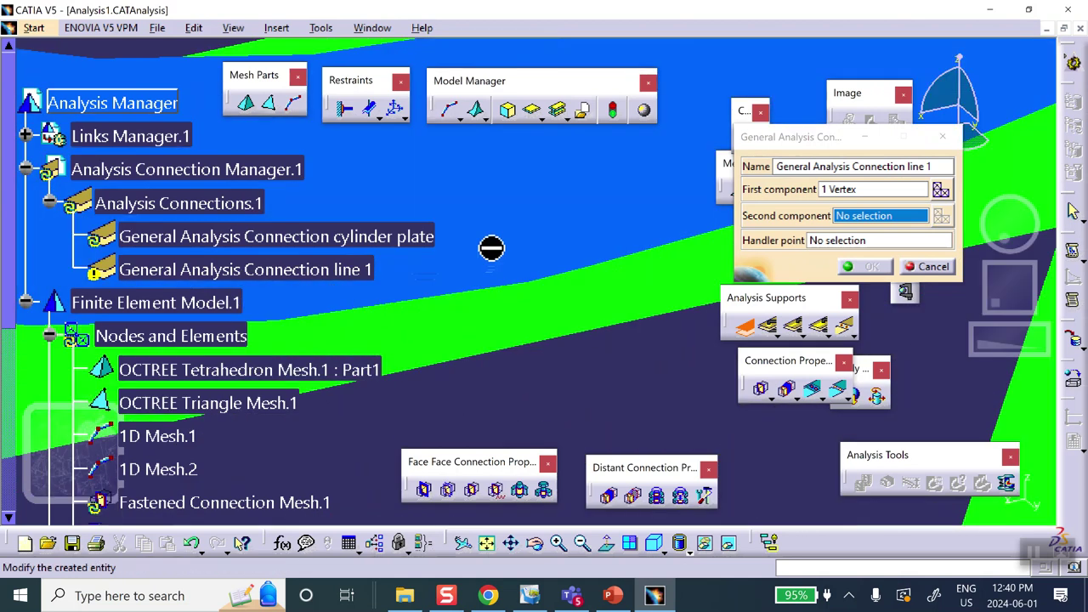
middle_drag(492, 248, 524, 287)
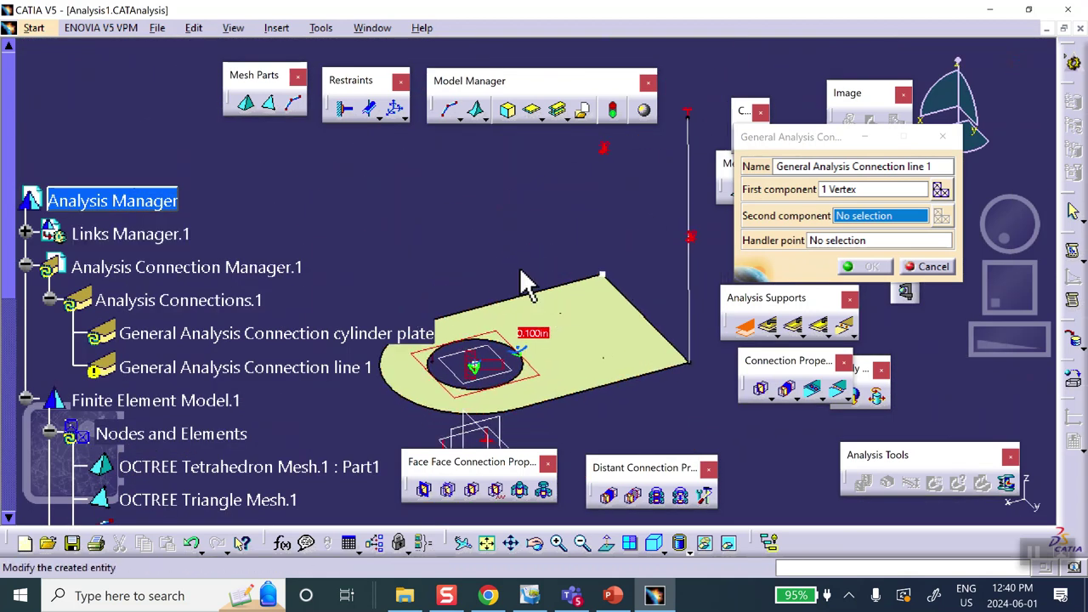
right_click(260, 367)
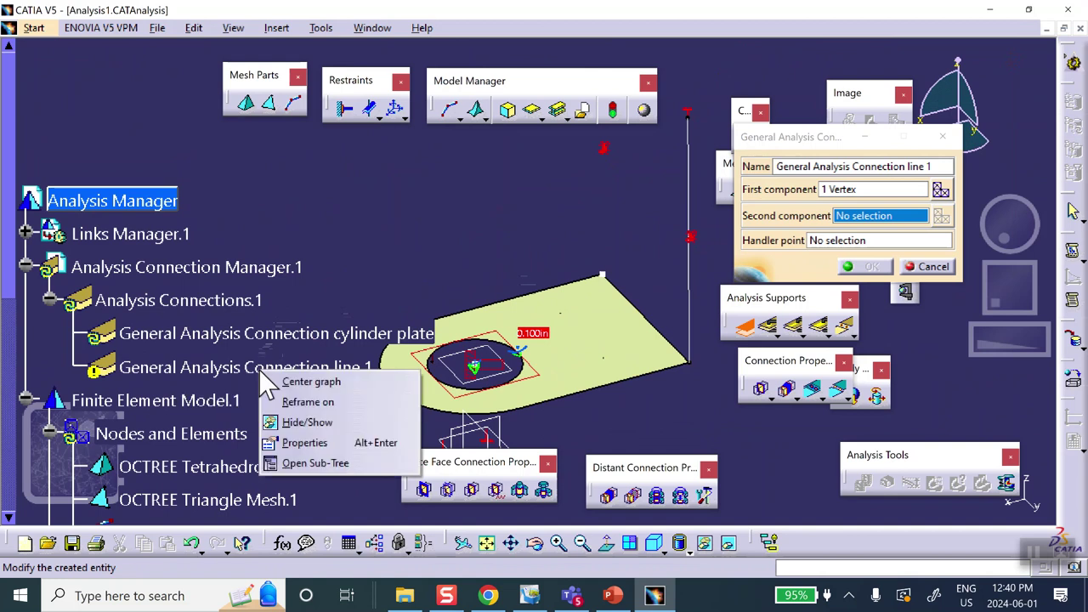
click(304, 420)
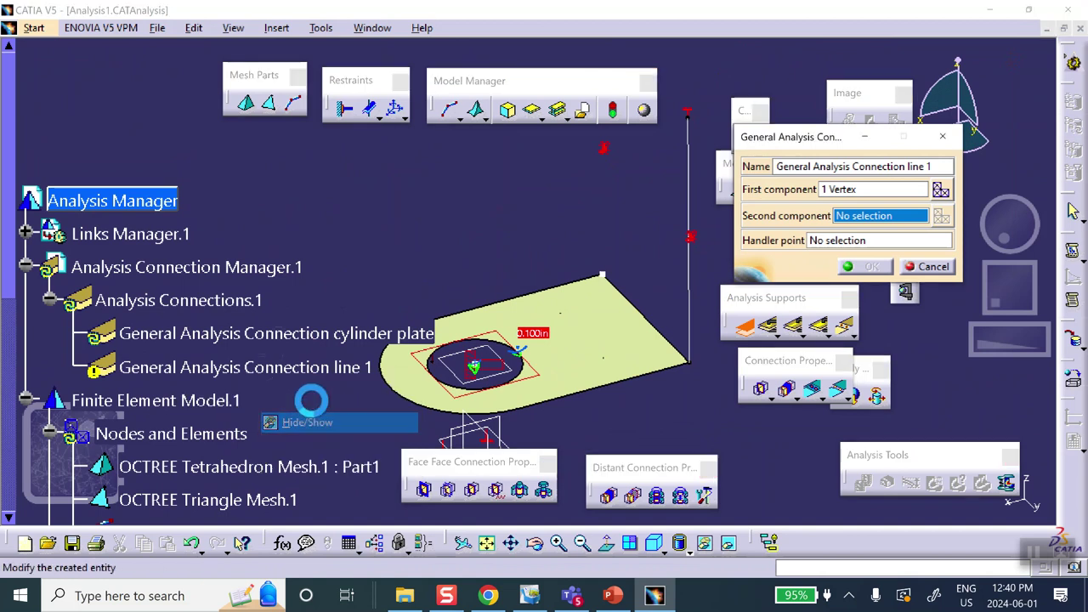
click(604, 275)
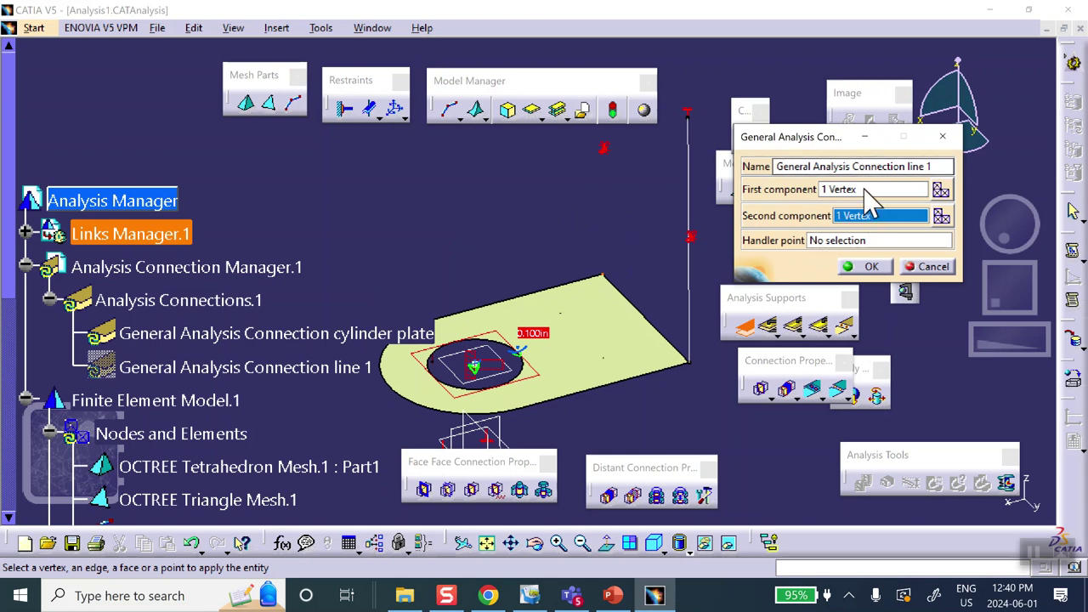
click(865, 265)
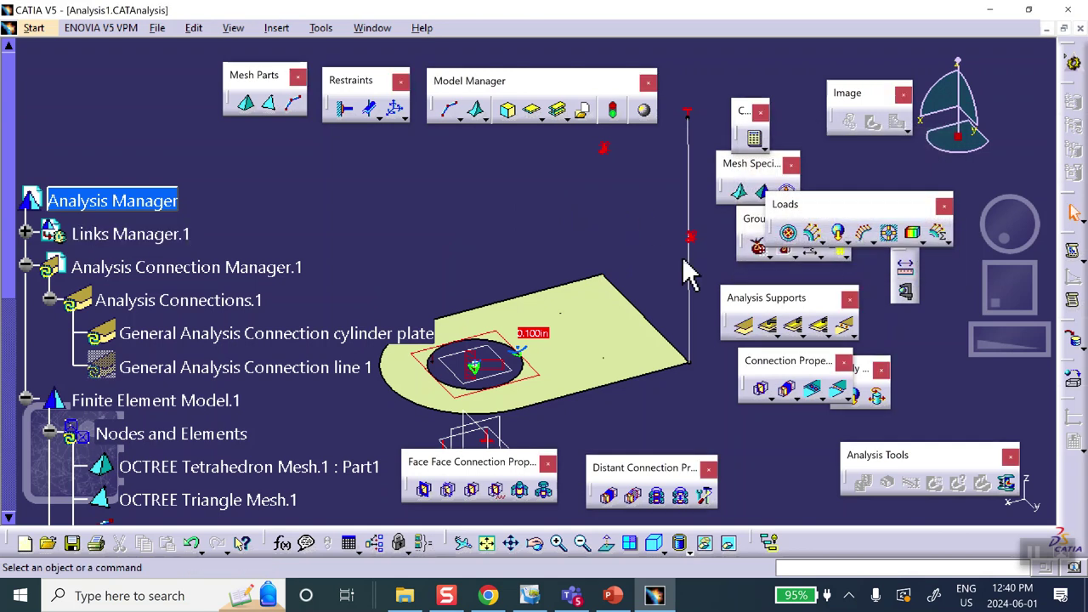
Try to apply a fastened connection property to General Analysis Connection line 1
middle_drag(493, 257, 490, 185)
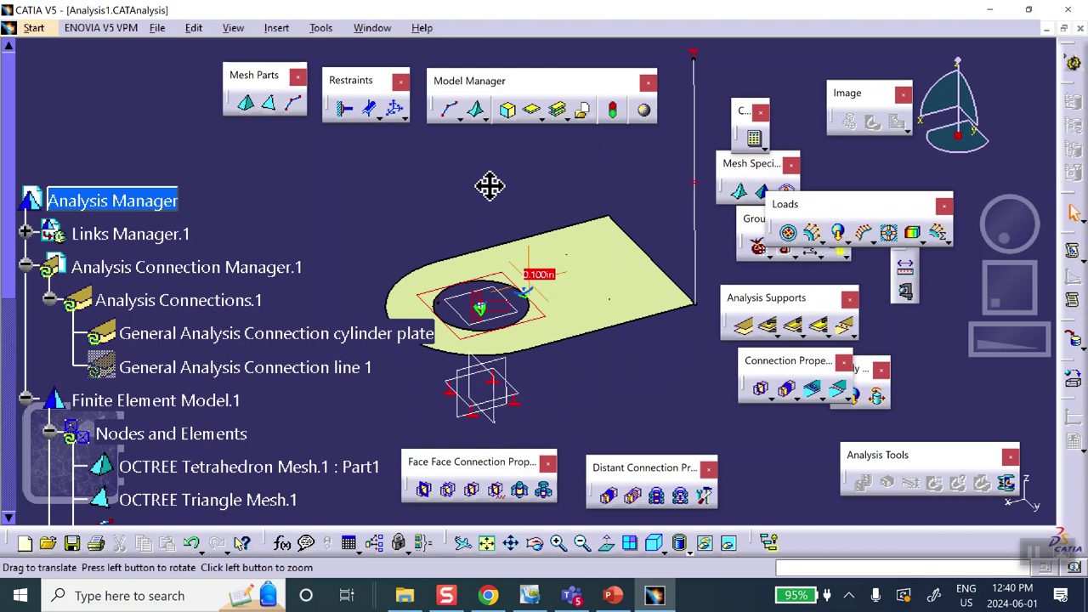
middle_drag(355, 225, 258, 195)
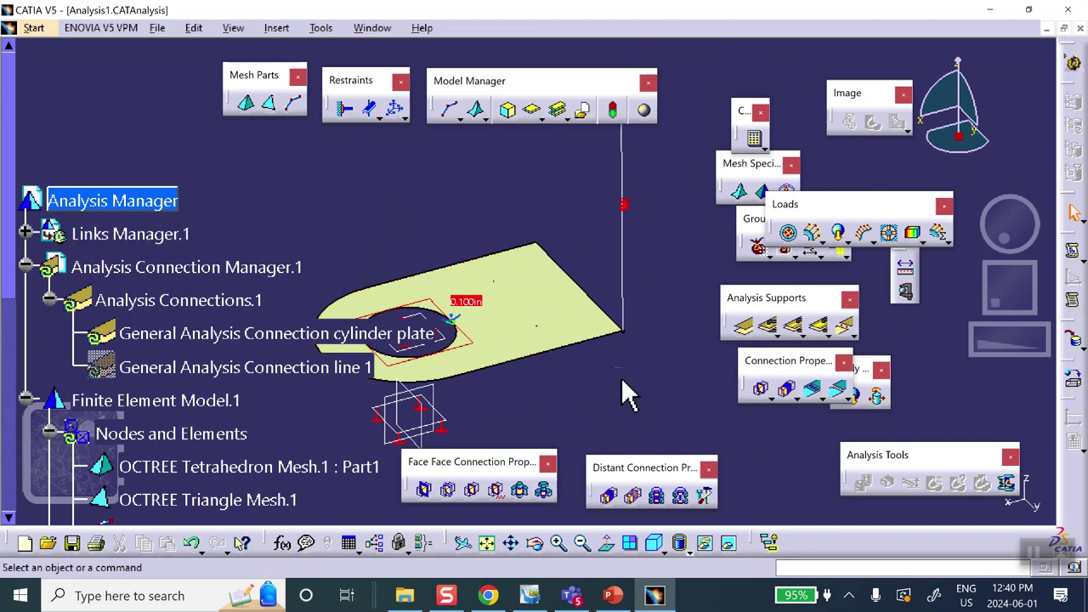
middle_drag(540, 302, 606, 253)
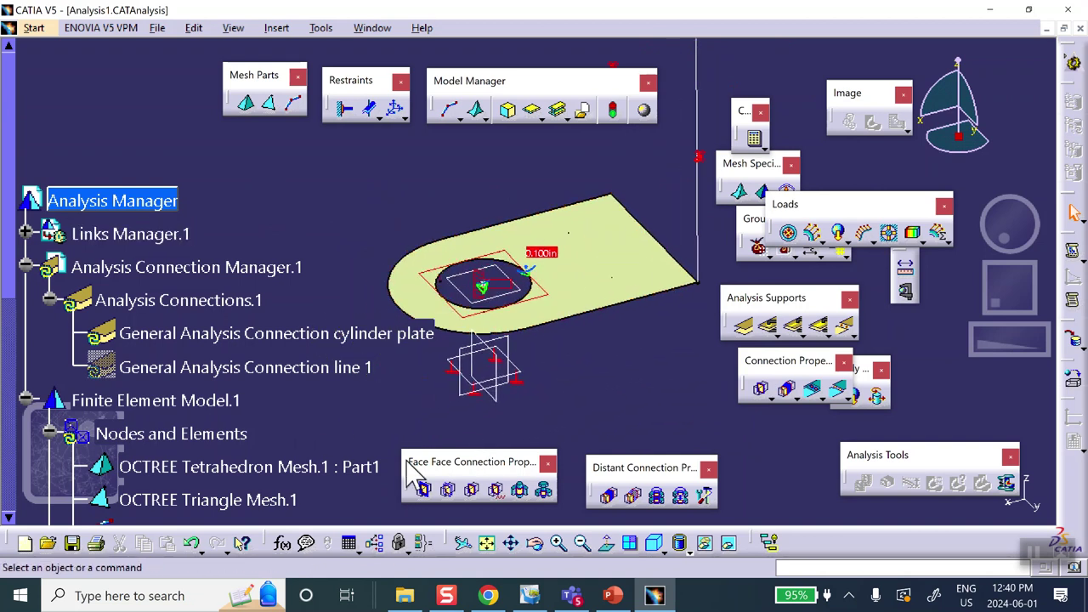
click(473, 491)
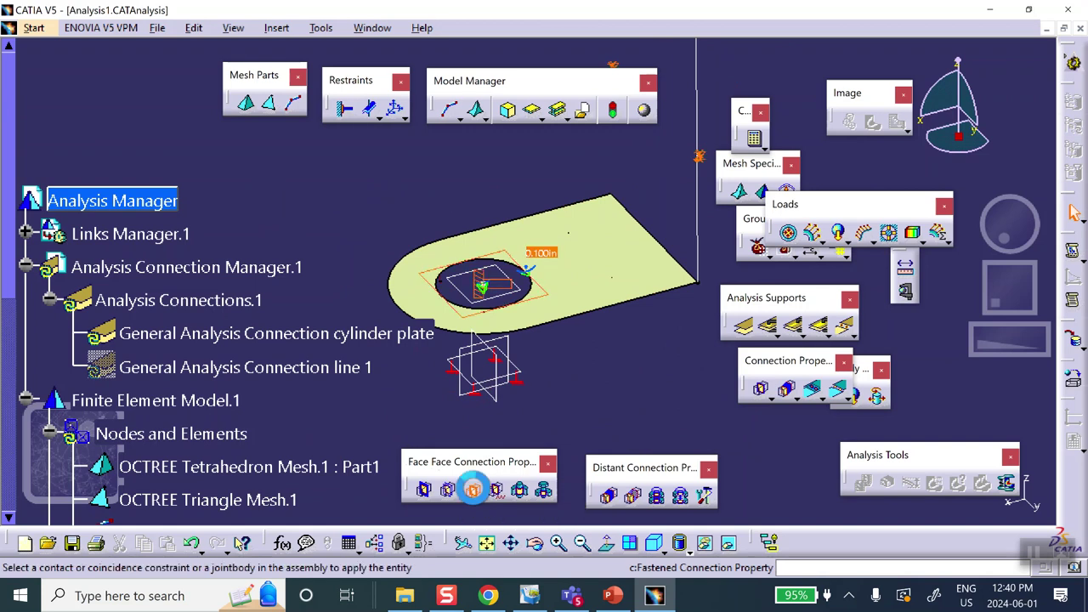
click(323, 370)
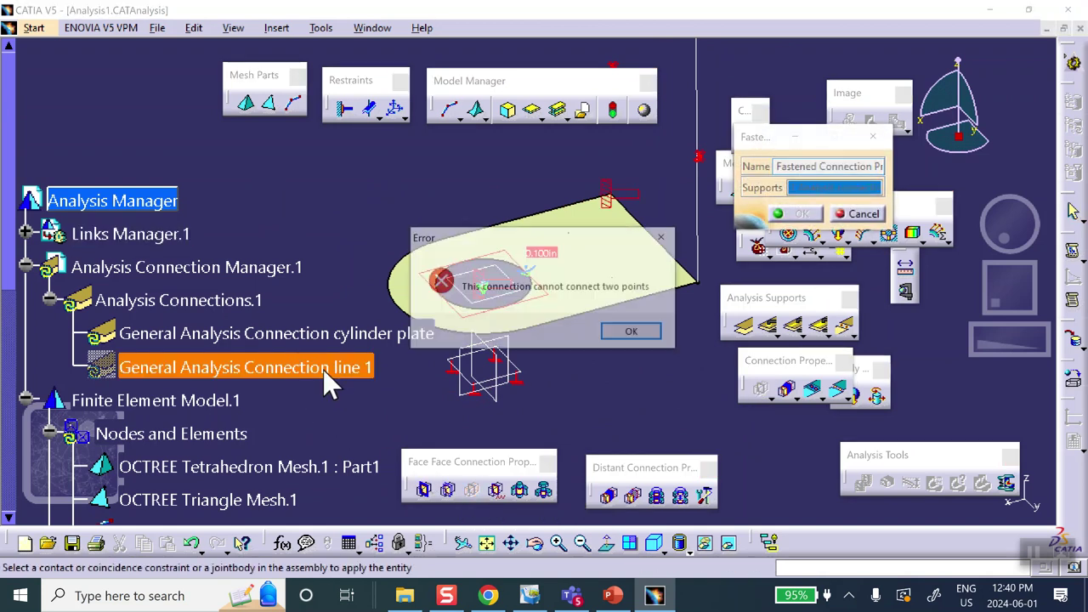
click(638, 334)
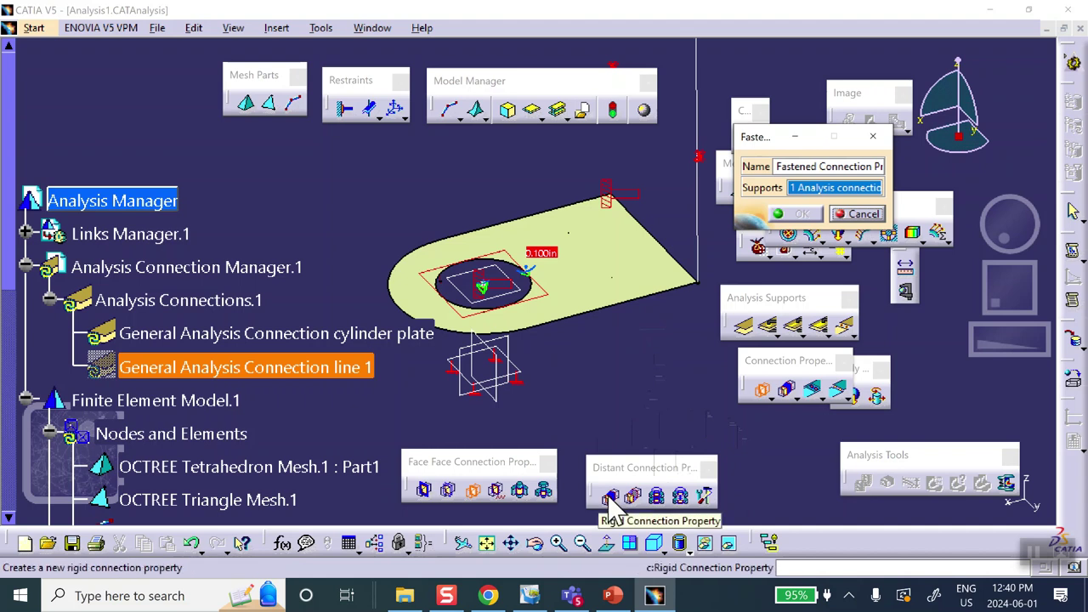
Apply a rigid connection property to General Analysis Connection line 1 and check its mesh entry in the tree
click(611, 496)
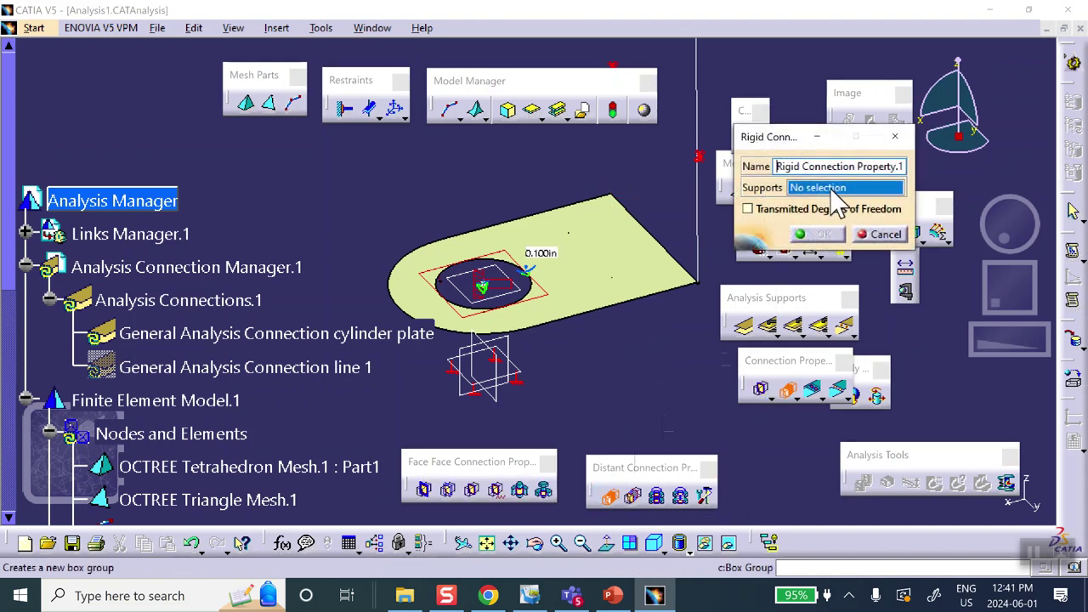
click(208, 370)
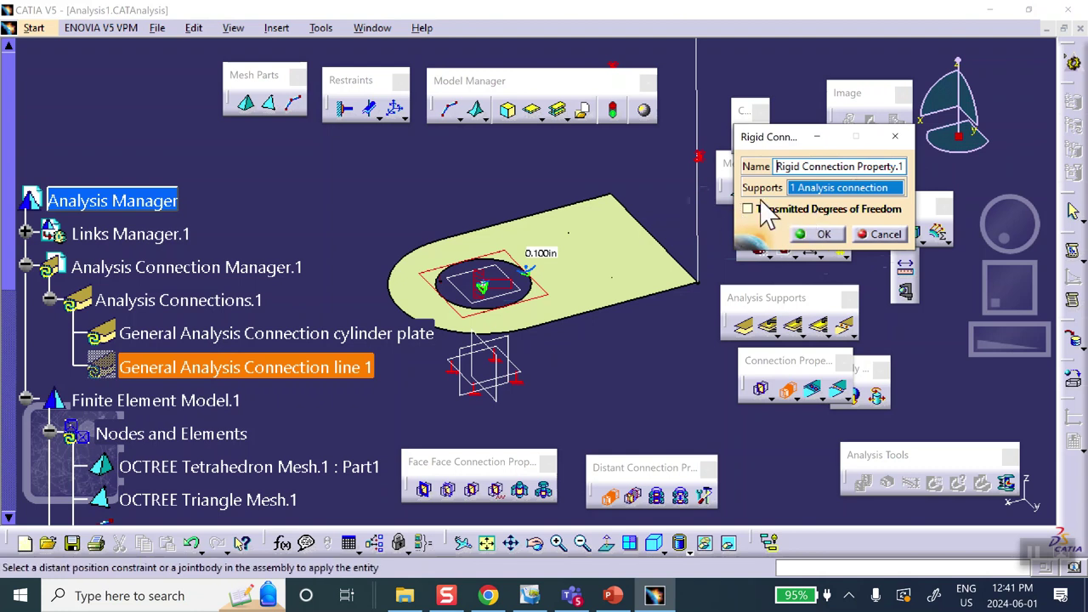
click(816, 233)
middle_drag(636, 384, 574, 287)
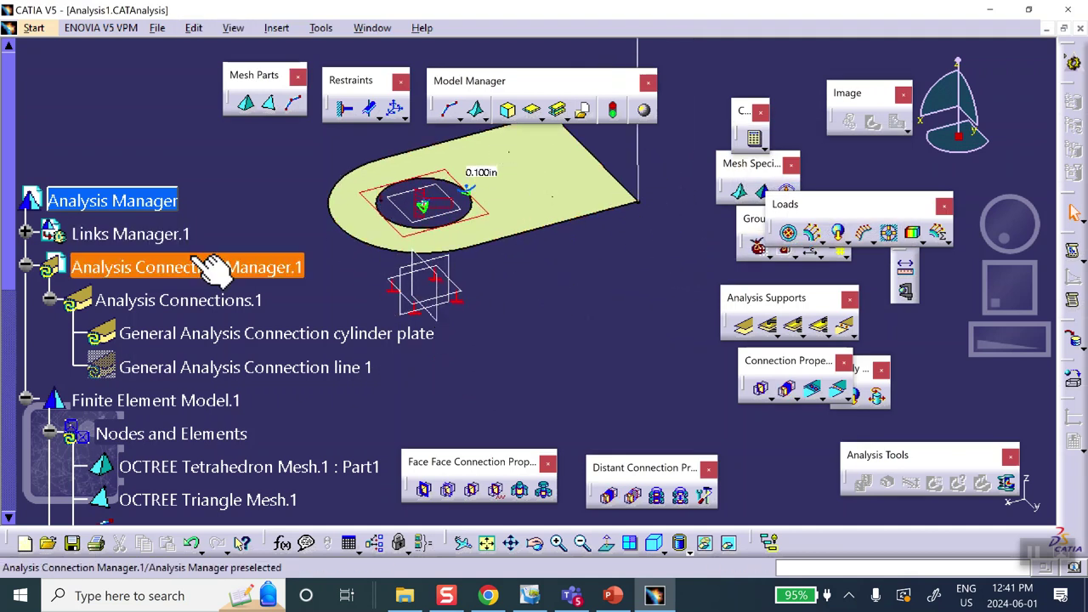
scroll(123, 277, down, 2)
scroll(123, 276, down, 1)
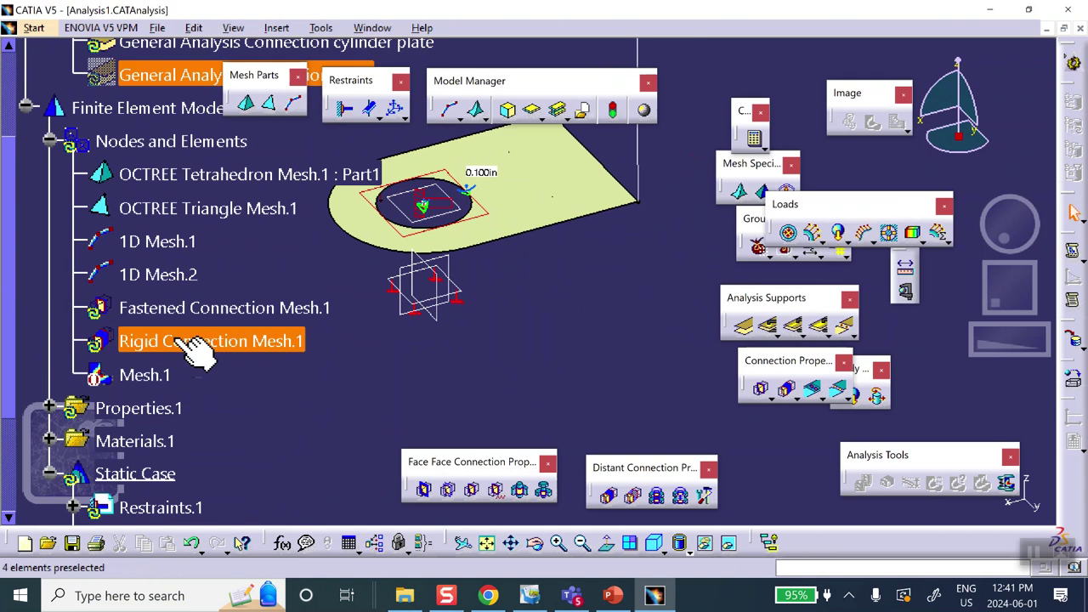
scroll(204, 333, up, 3)
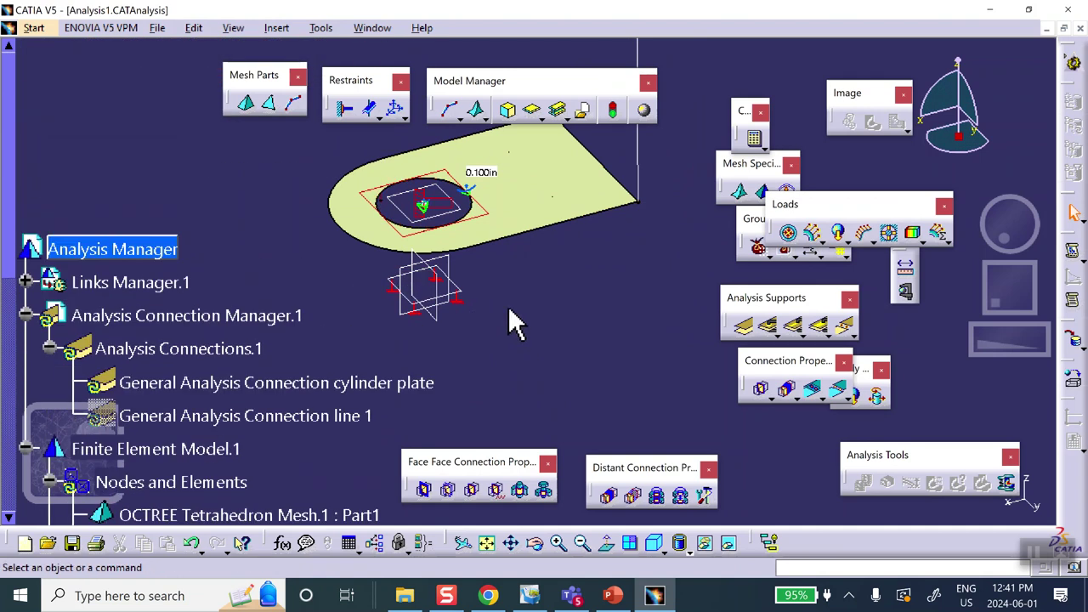
Start a connection named "General Analysis Connection. line 2", hide the plate, and set the front line's lower end vertex as second component
click(744, 329)
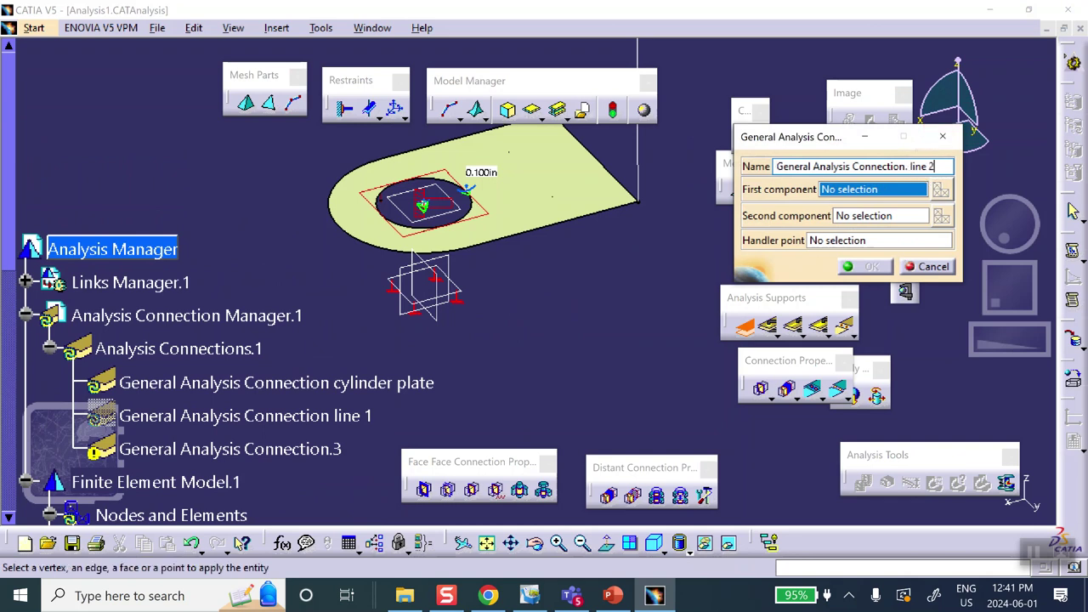
click(905, 216)
middle_drag(624, 260, 576, 324)
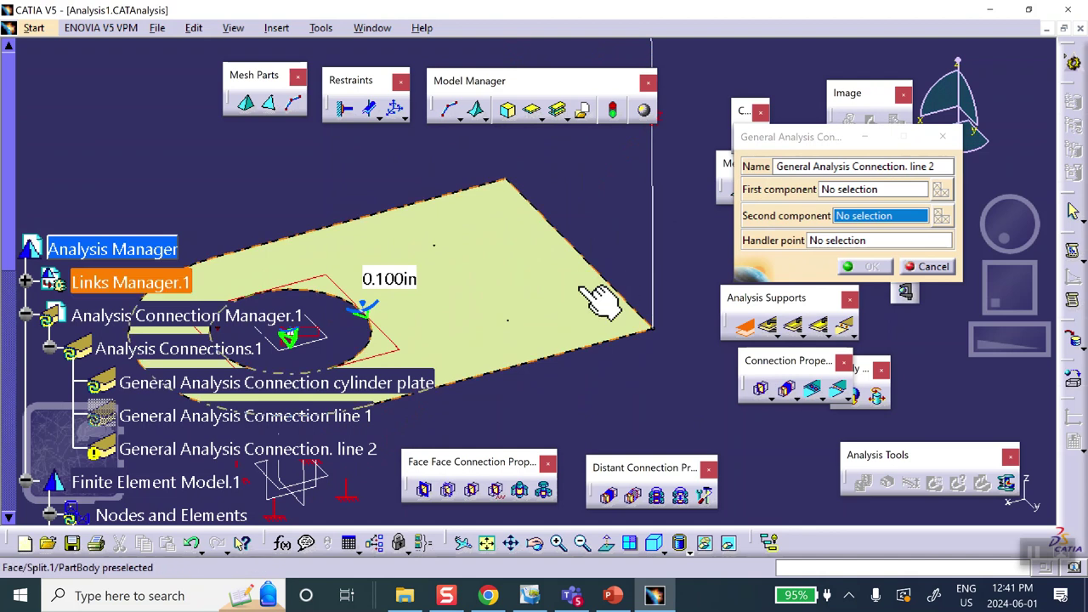
right_click(586, 291)
click(619, 342)
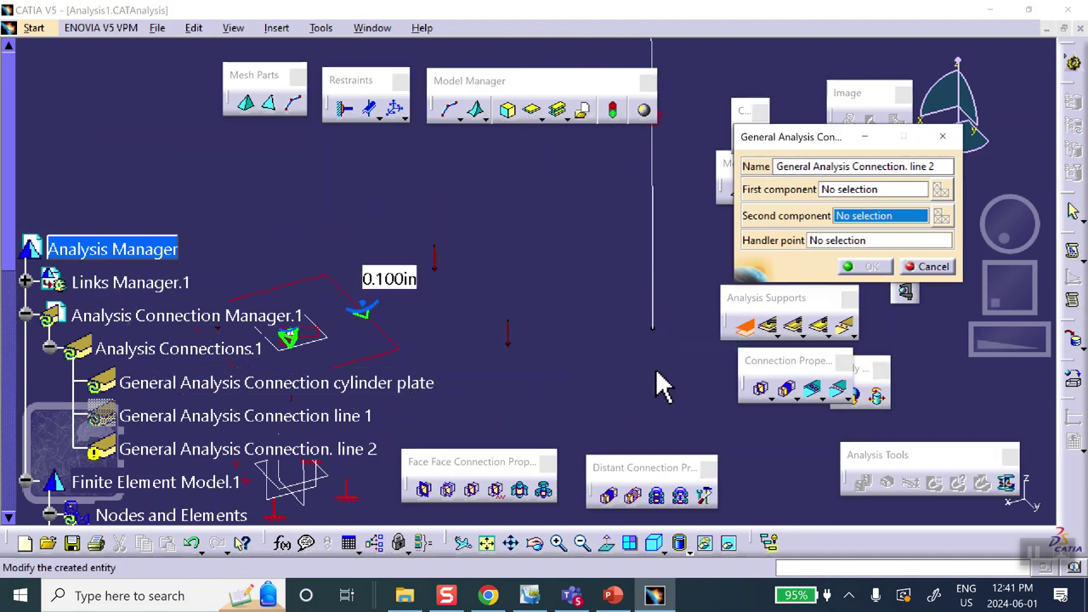
click(653, 328)
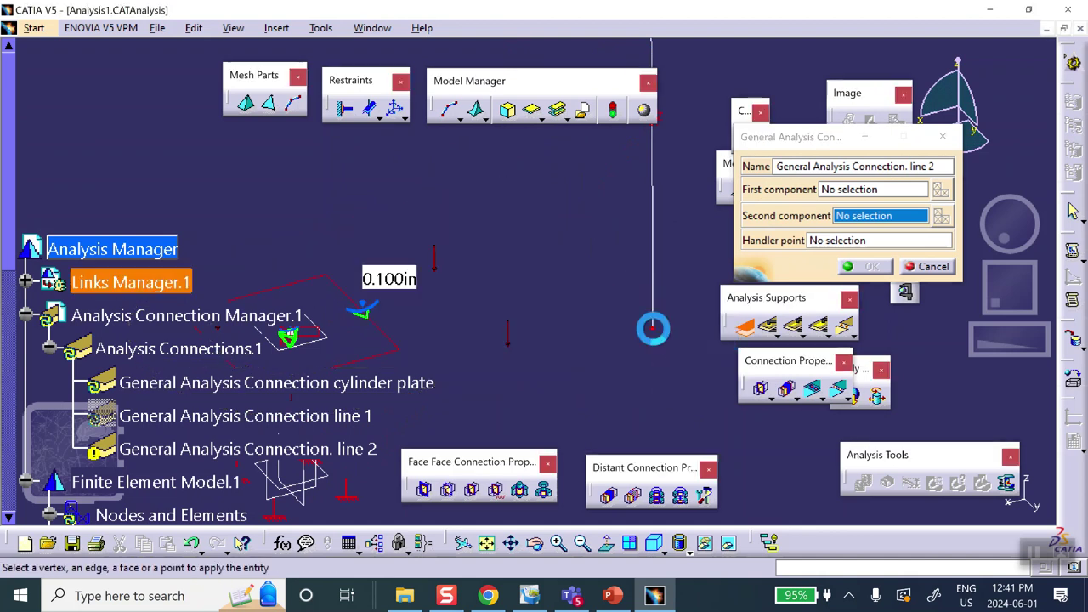
Activate the handler point selection and restore the hidden plate to view
click(912, 240)
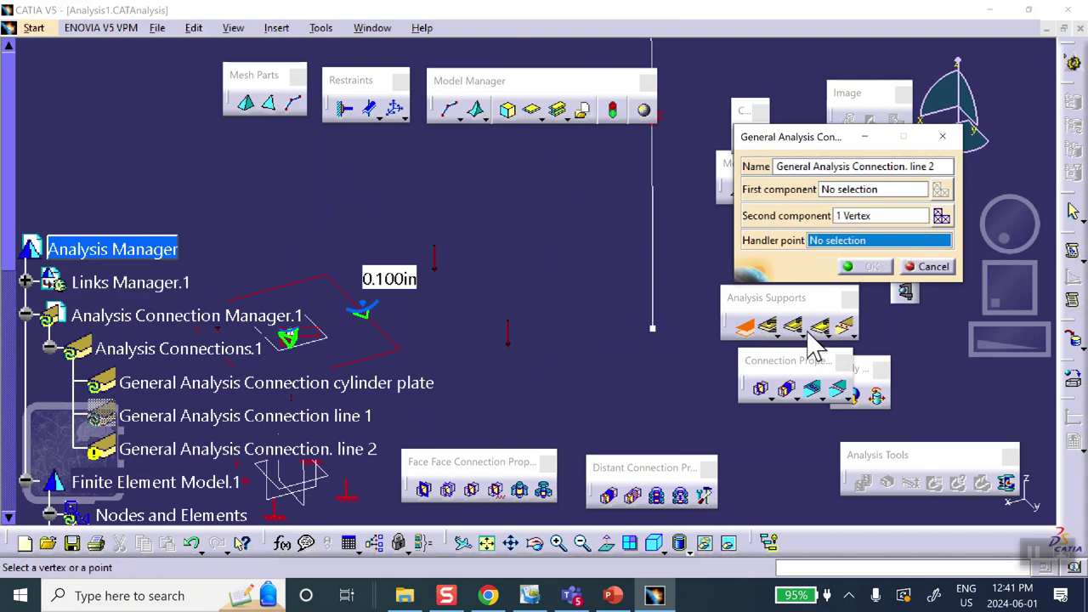
click(733, 544)
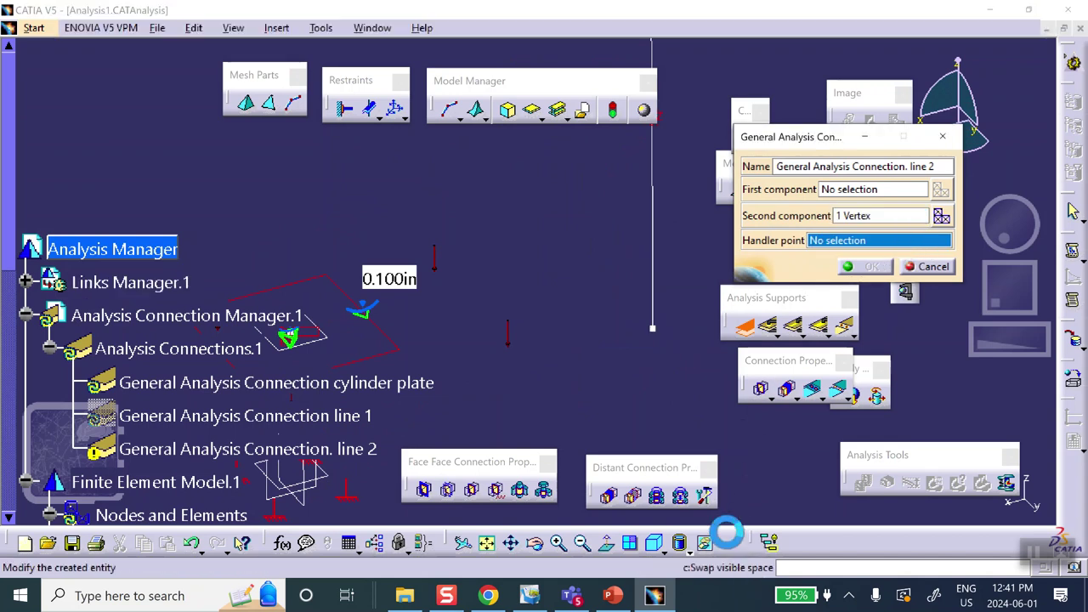
right_click(519, 296)
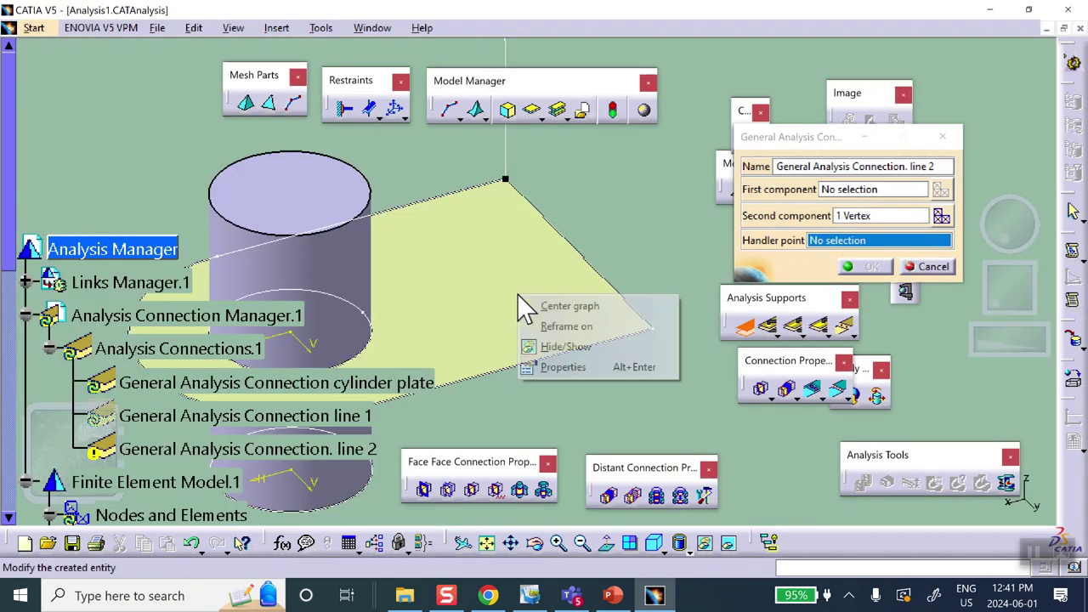
click(562, 347)
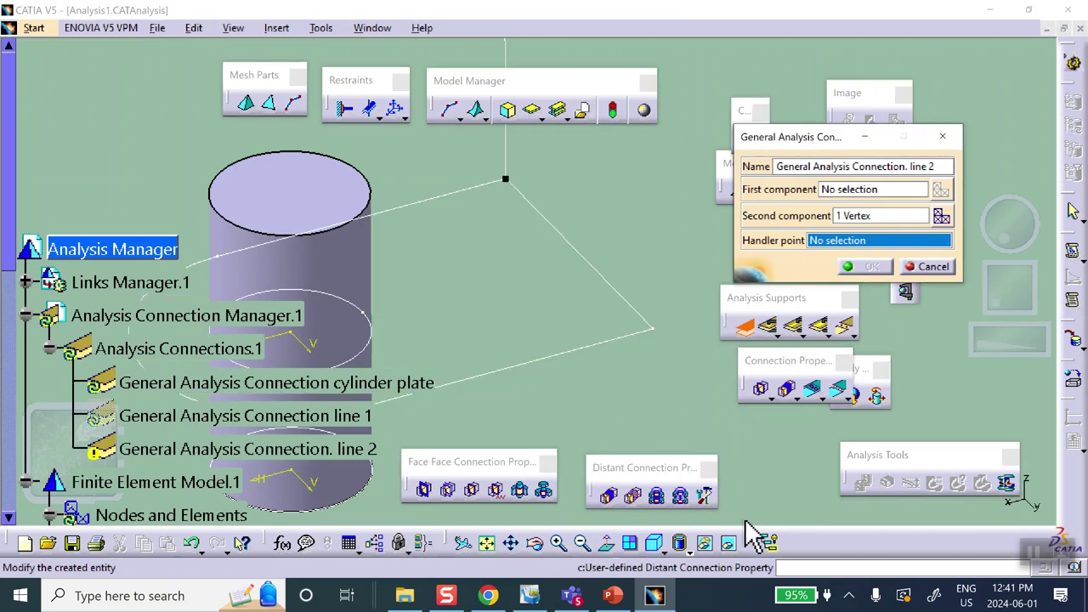
click(728, 543)
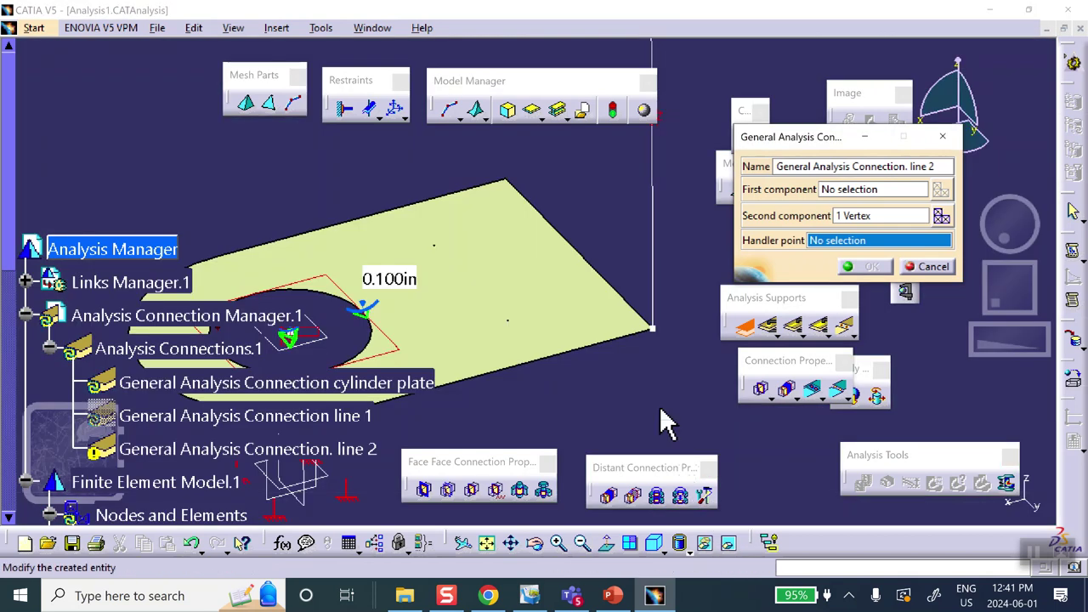
Hide the vertical line at the plate's front corner and the General Analysis Connection. line 2 symbol
right_click(653, 270)
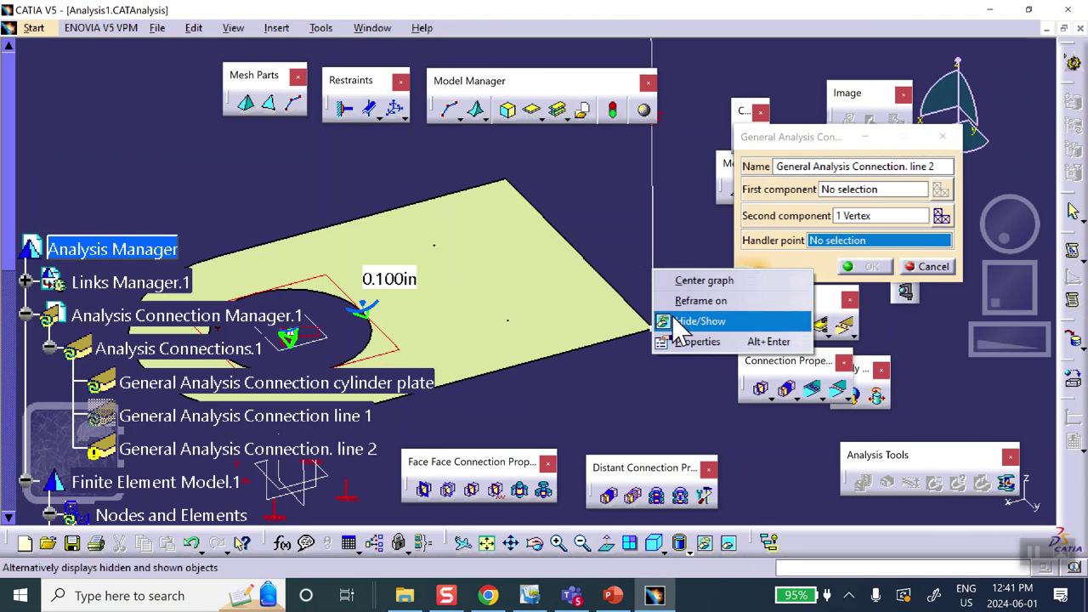
click(676, 318)
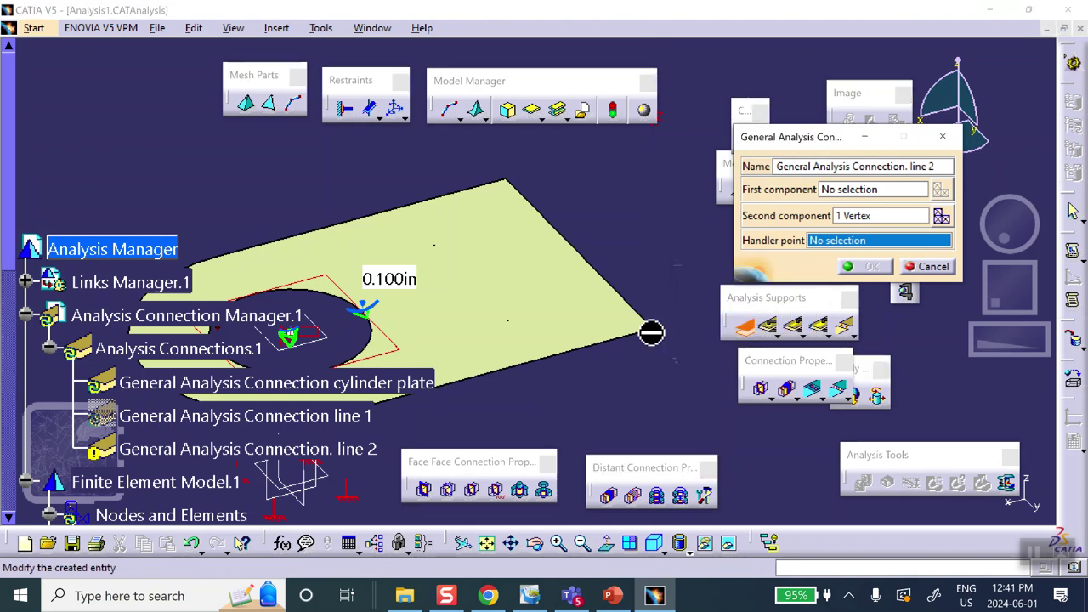
scroll(292, 308, down, 2)
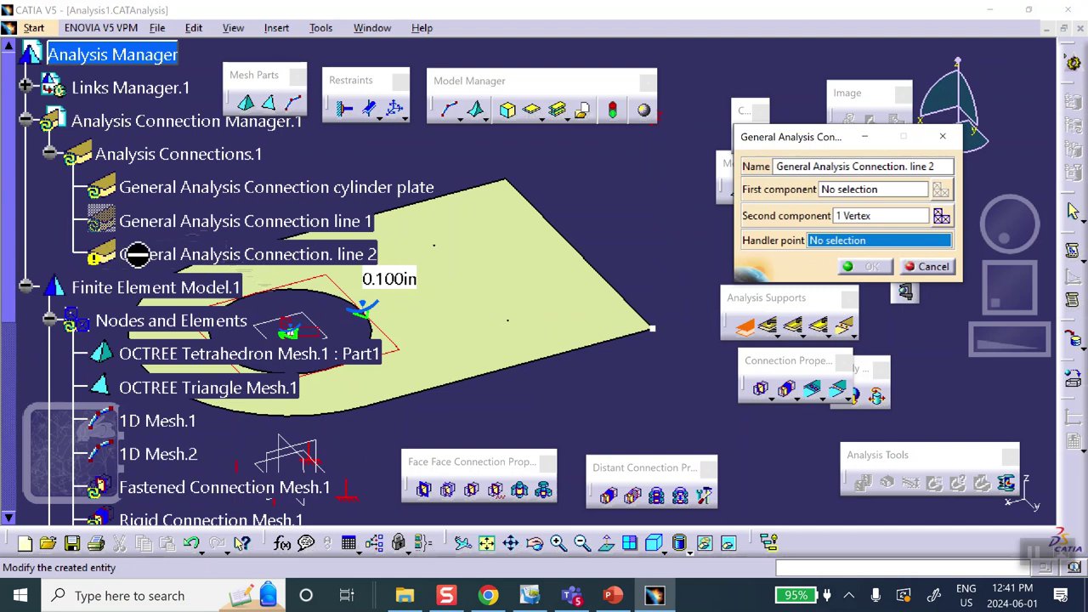
right_click(653, 327)
click(689, 374)
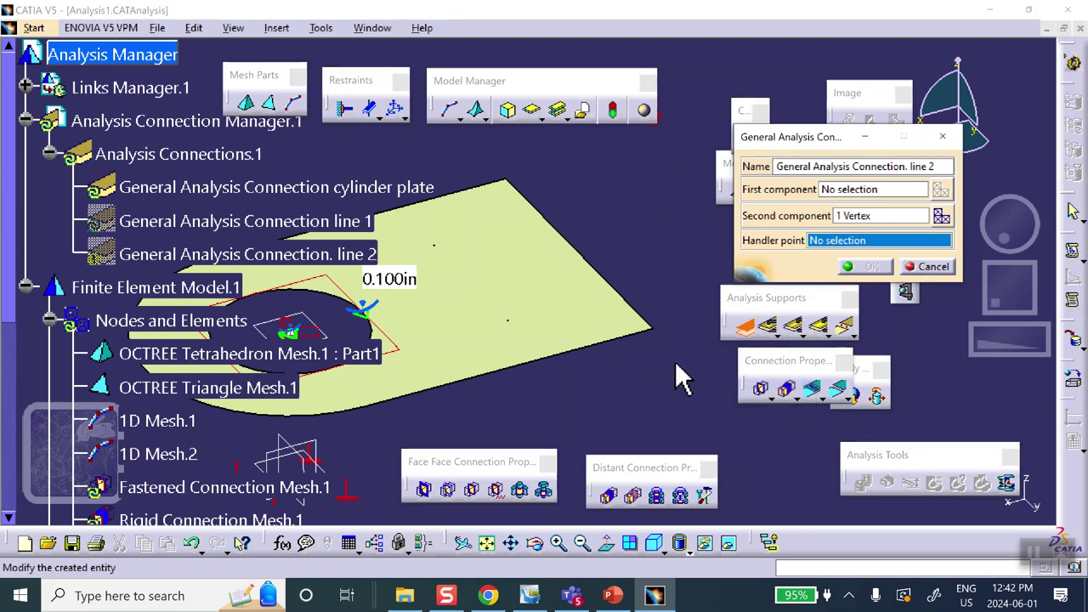
click(660, 330)
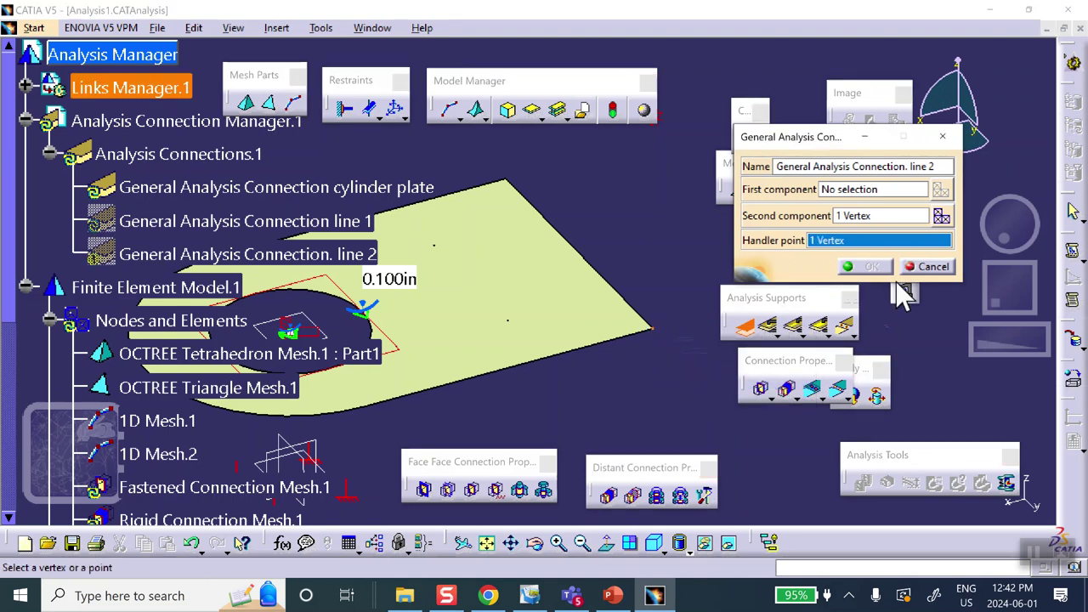
right_click(862, 248)
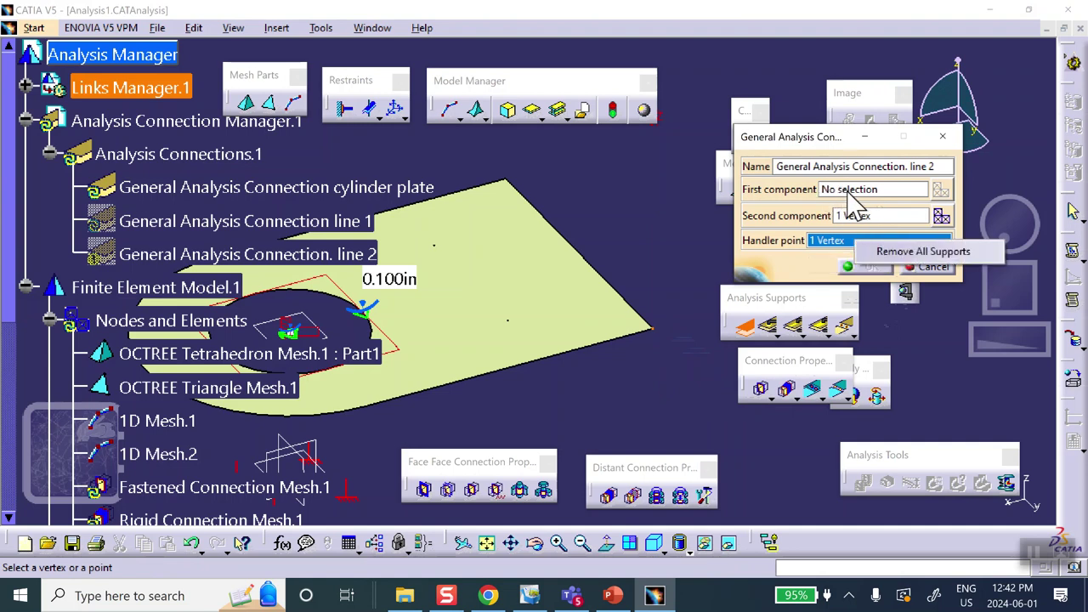
click(899, 252)
Complete General Analysis Connection. line 2 with the plate's front corner vertex as first component
click(868, 189)
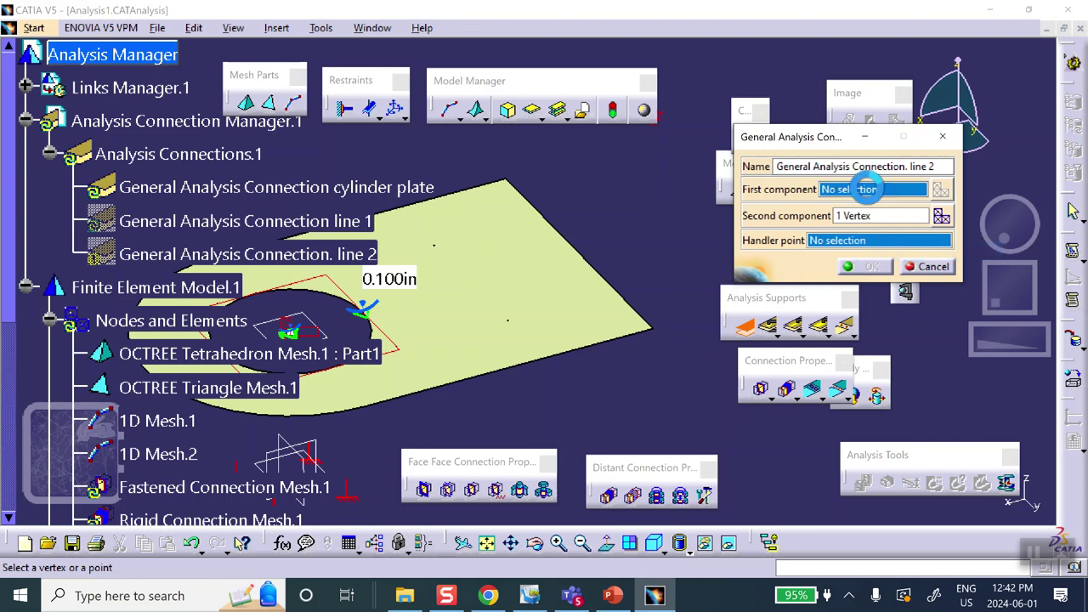
click(669, 340)
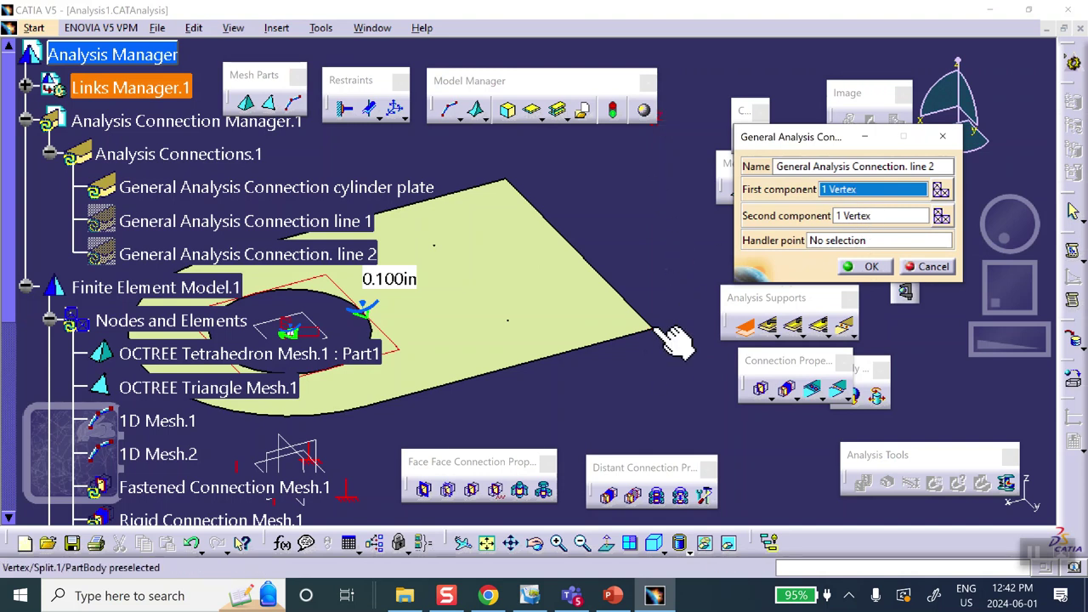
click(876, 262)
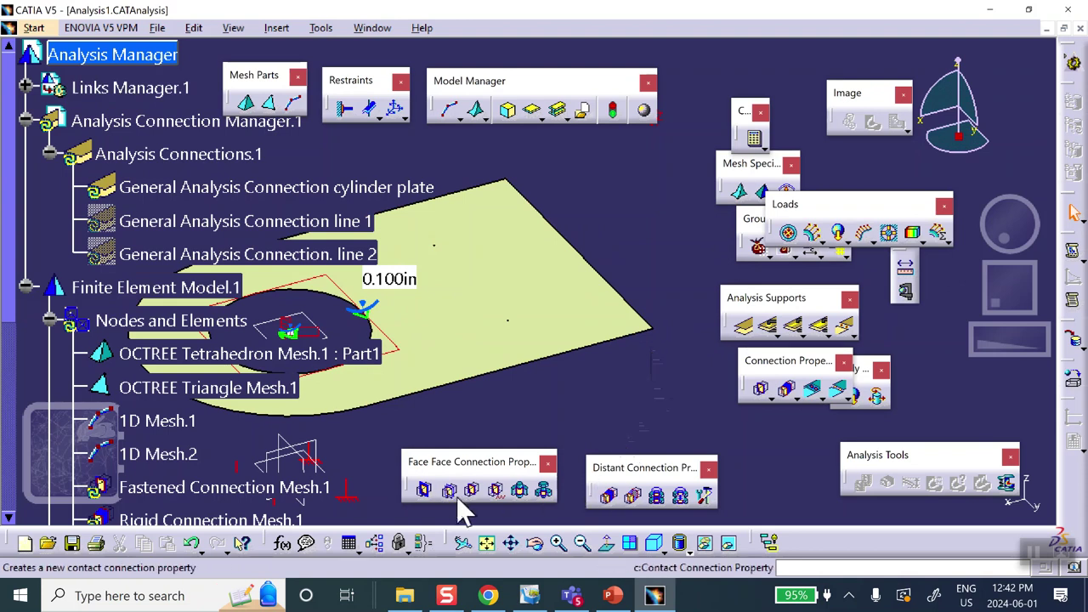
Apply a rigid connection property to General Analysis Connection. line 2
click(598, 492)
click(370, 255)
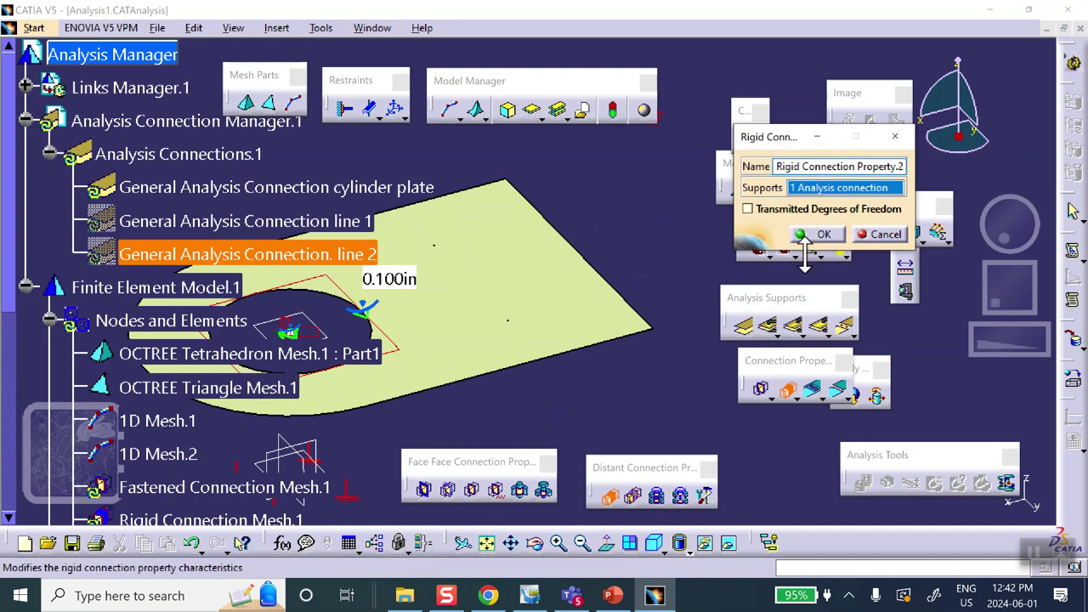
click(826, 235)
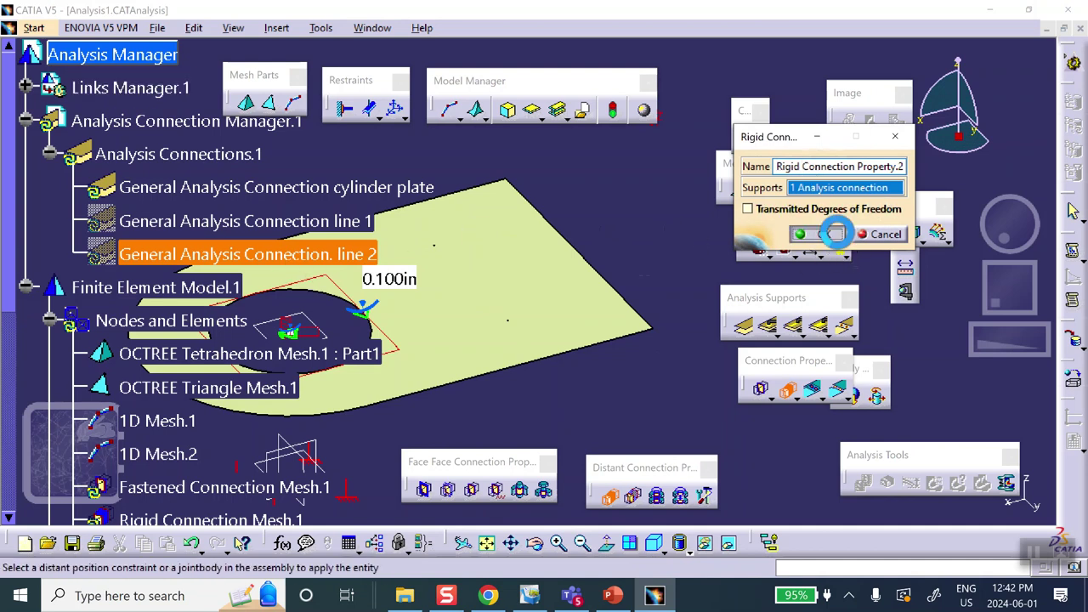
Restore the hidden cylinder and the two vertical lines to the visible space
middle_drag(564, 236, 493, 349)
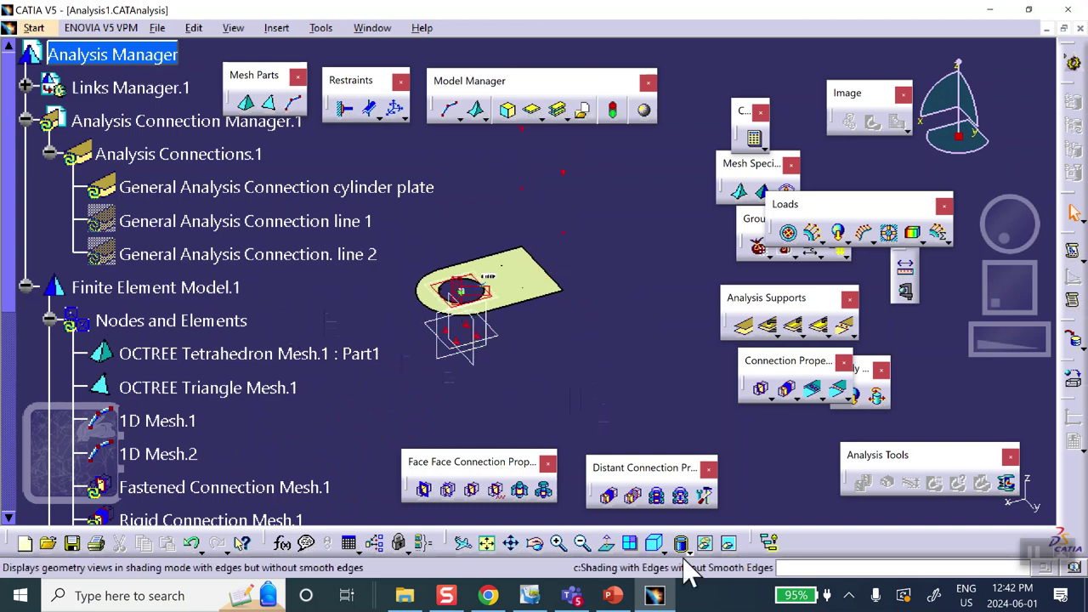
click(727, 542)
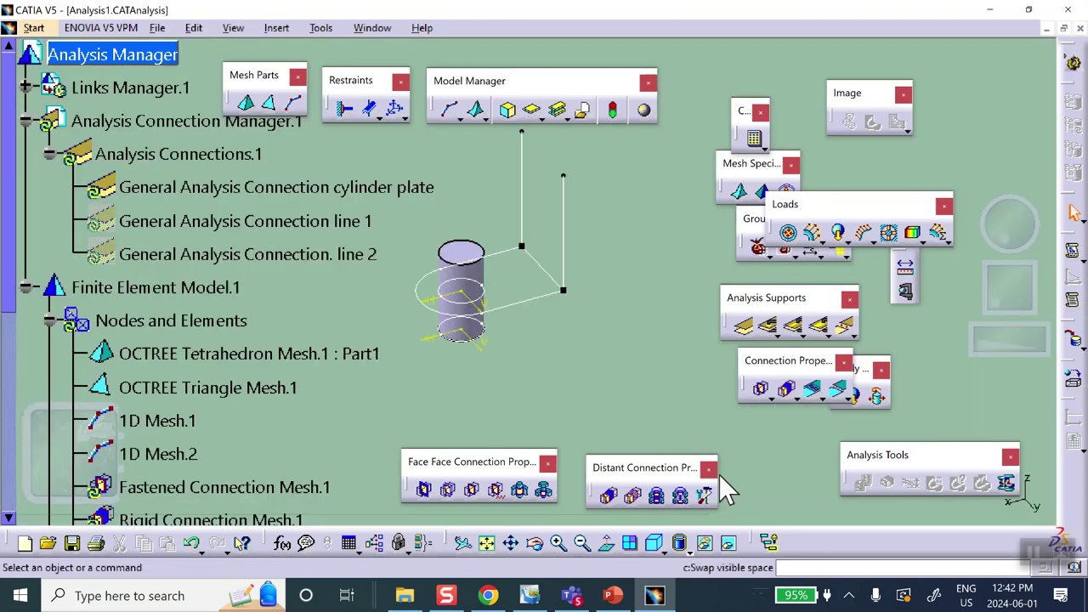
right_click(465, 253)
click(503, 304)
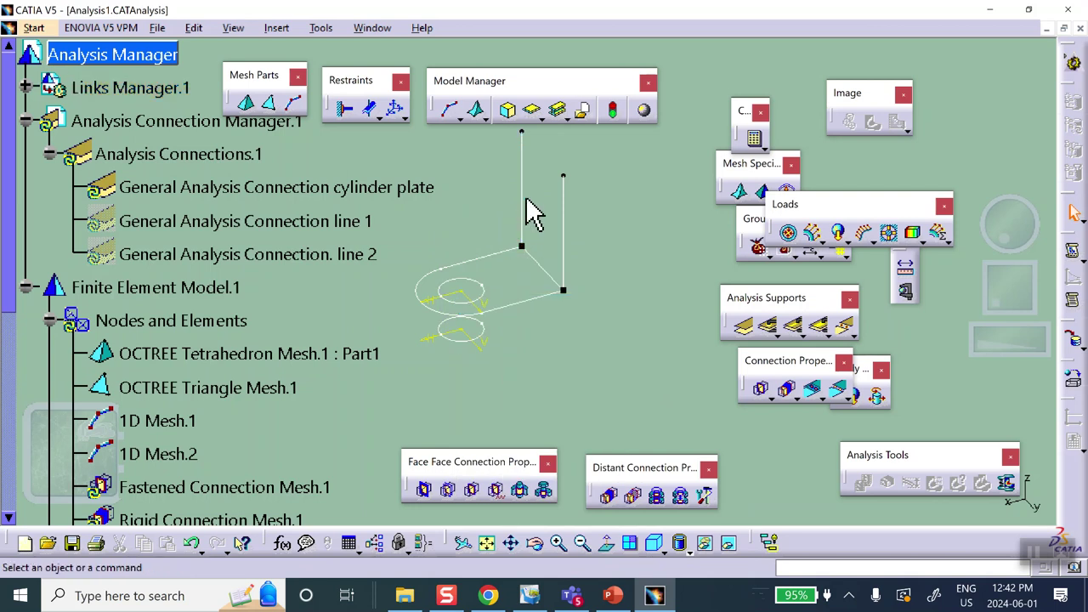
right_click(521, 205)
click(555, 255)
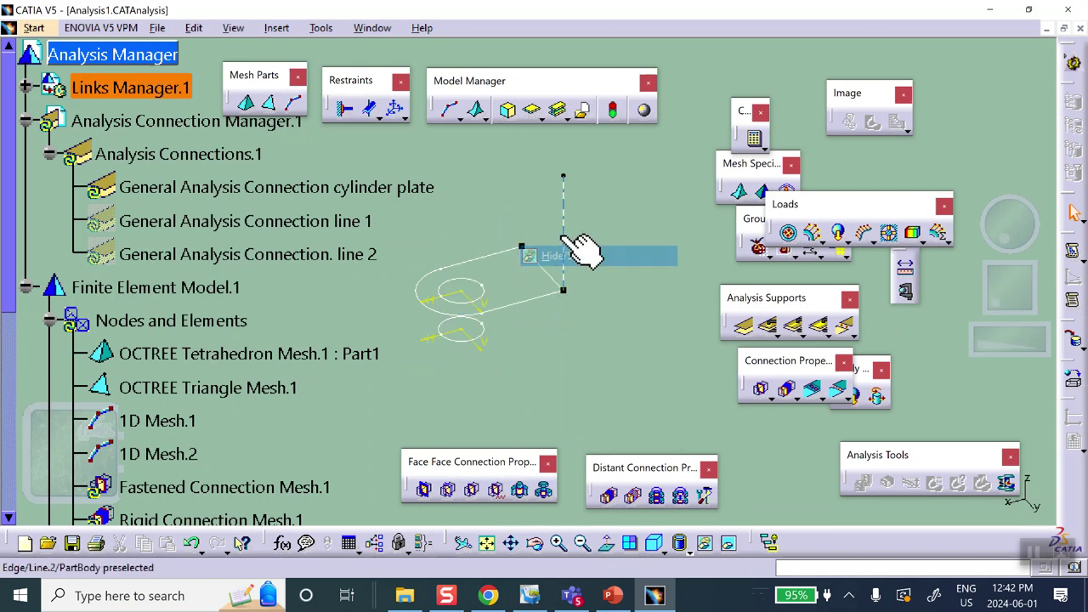
right_click(561, 229)
click(594, 286)
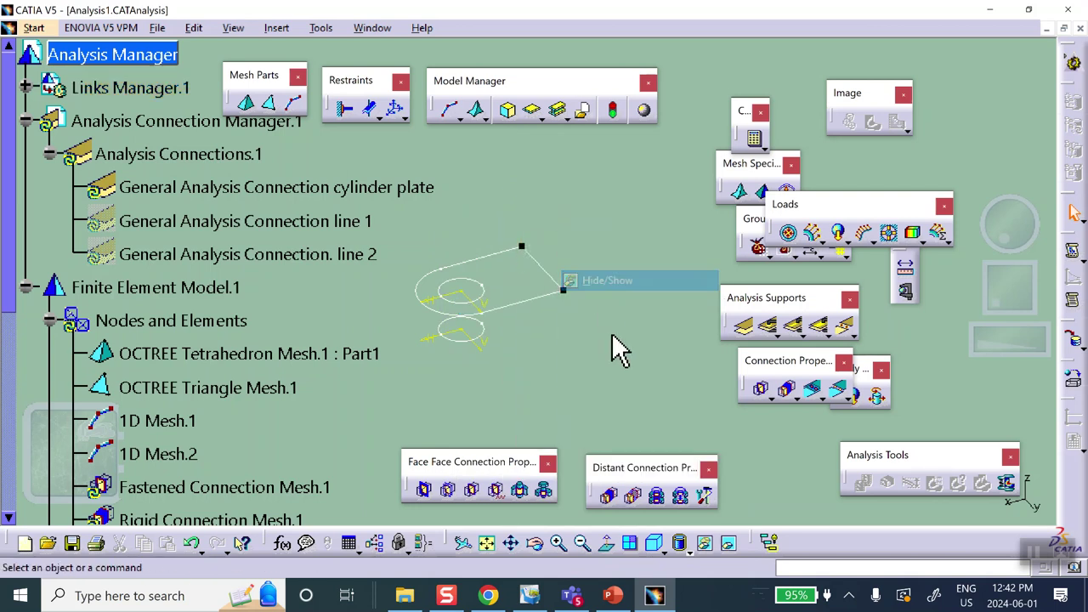
click(733, 544)
middle_drag(593, 291, 637, 347)
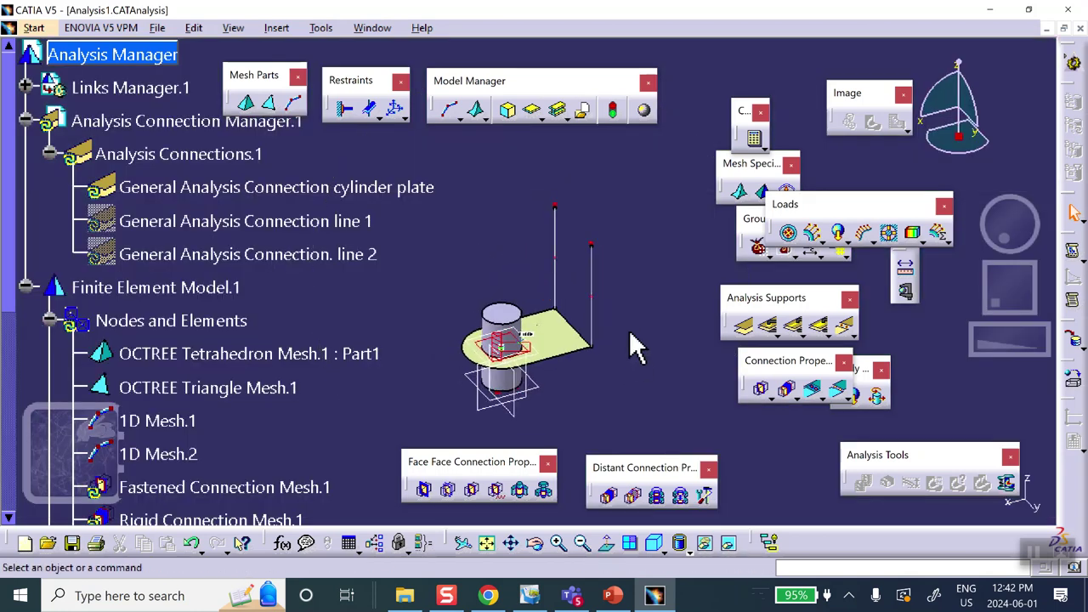
Compute the complete analysis with All selected and generate a displacement image
click(755, 139)
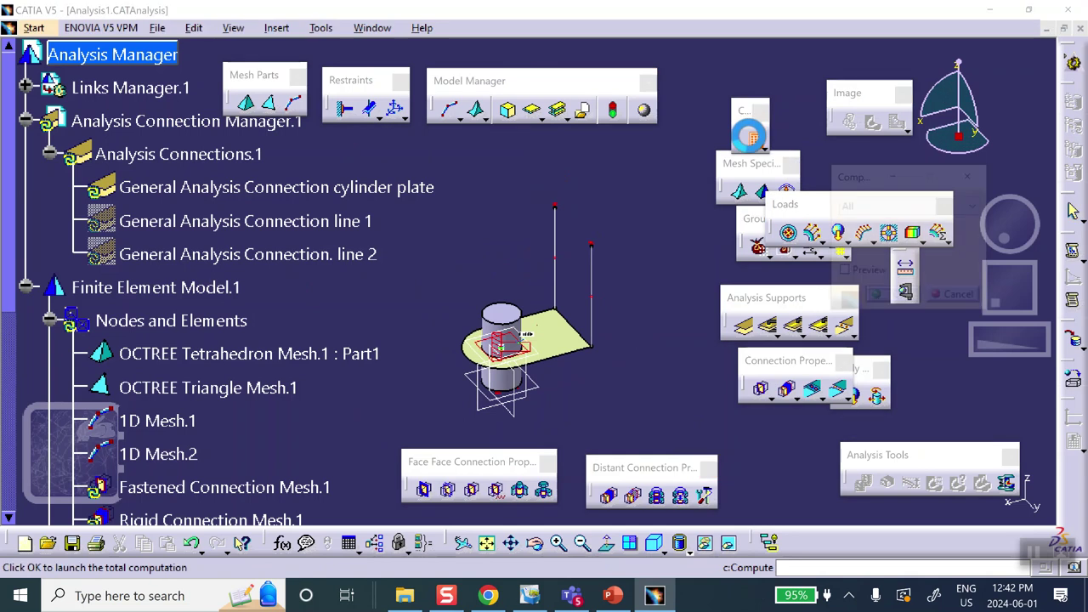
click(894, 301)
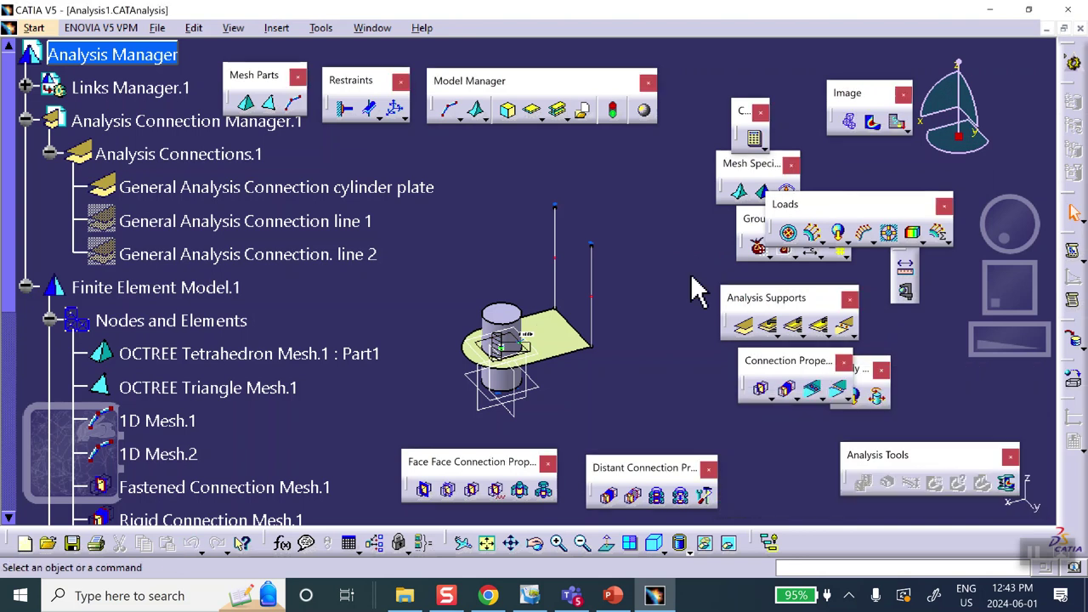
click(896, 122)
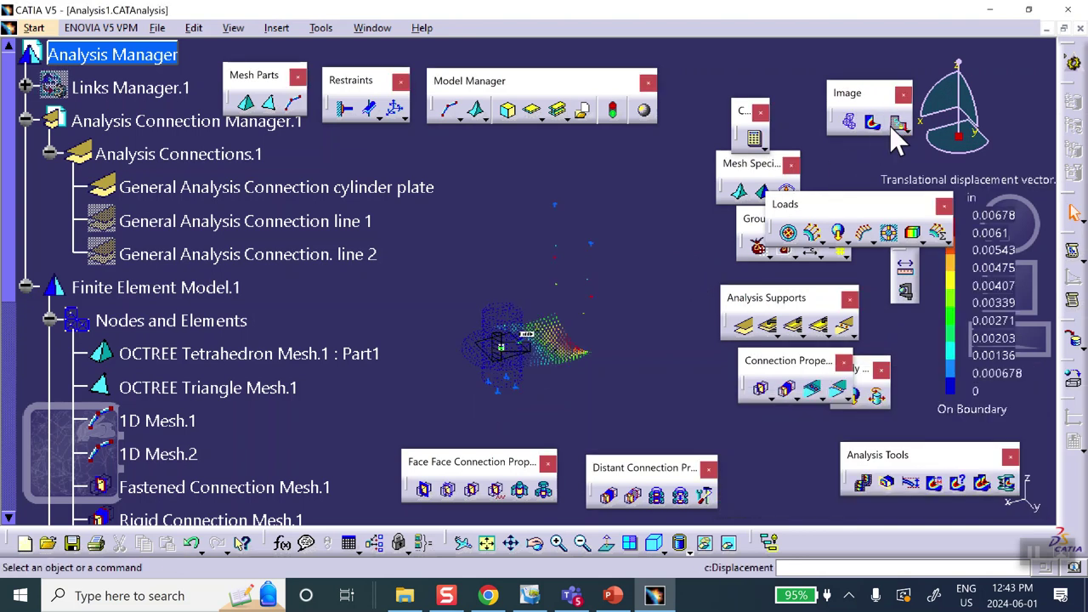
Set the displacement image to Average iso with the Norm criterion and render it in material shading
double_click(552, 354)
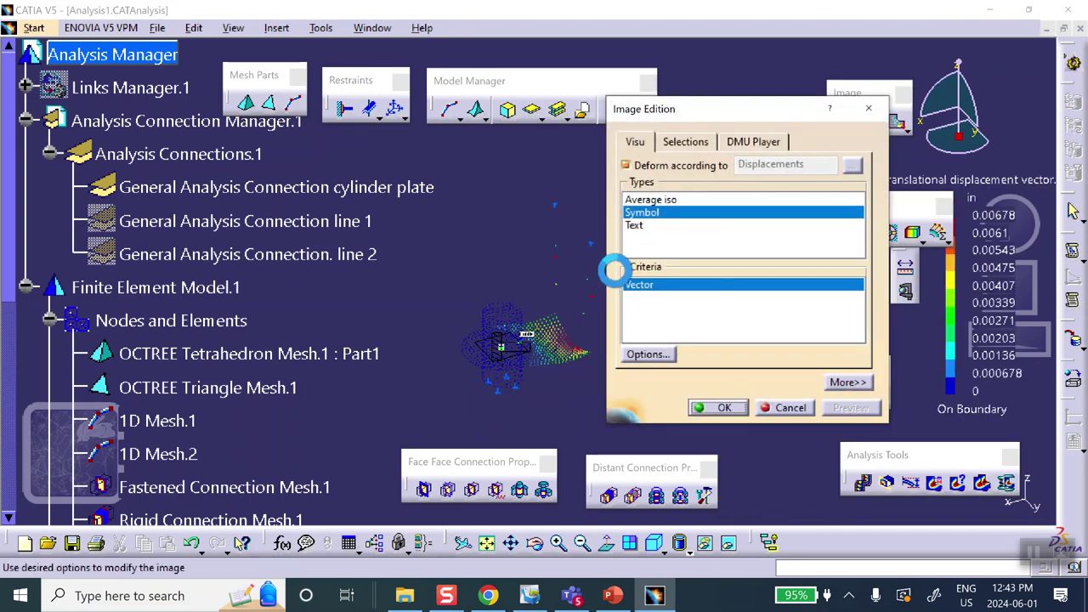
click(663, 201)
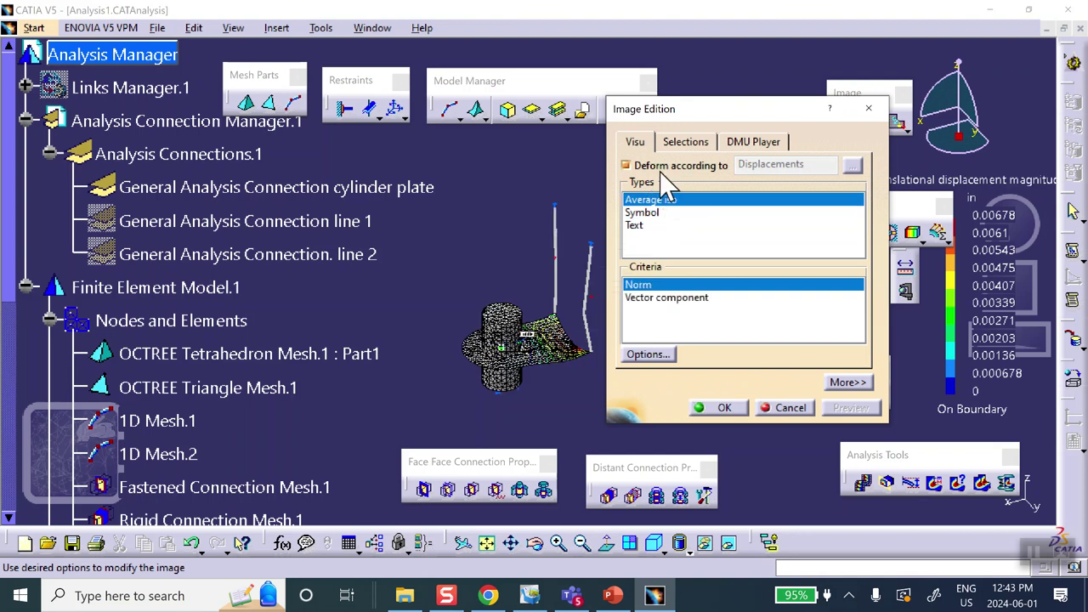
click(684, 144)
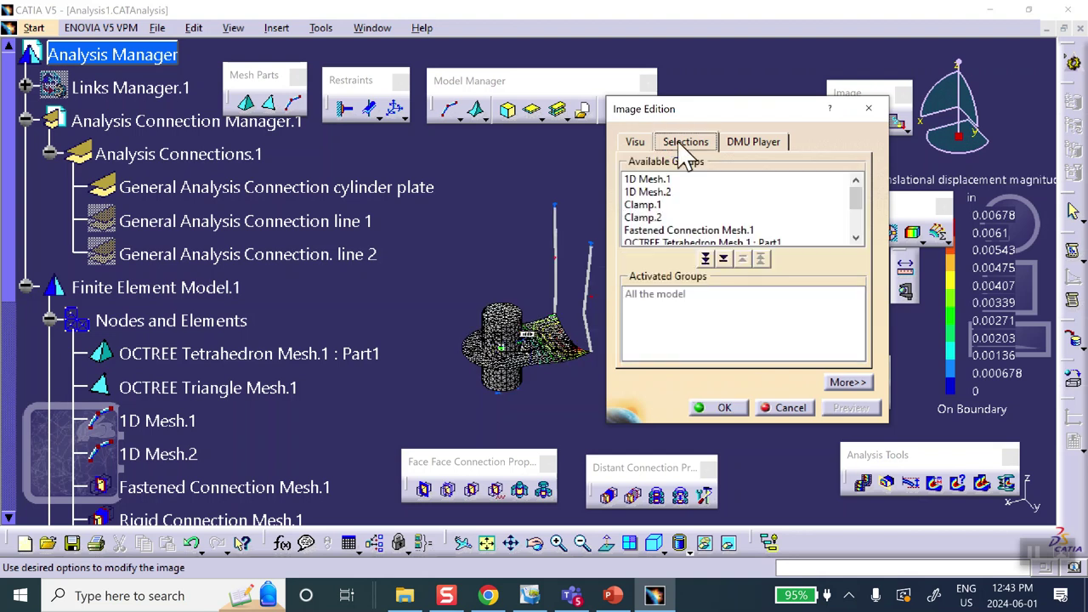
click(637, 144)
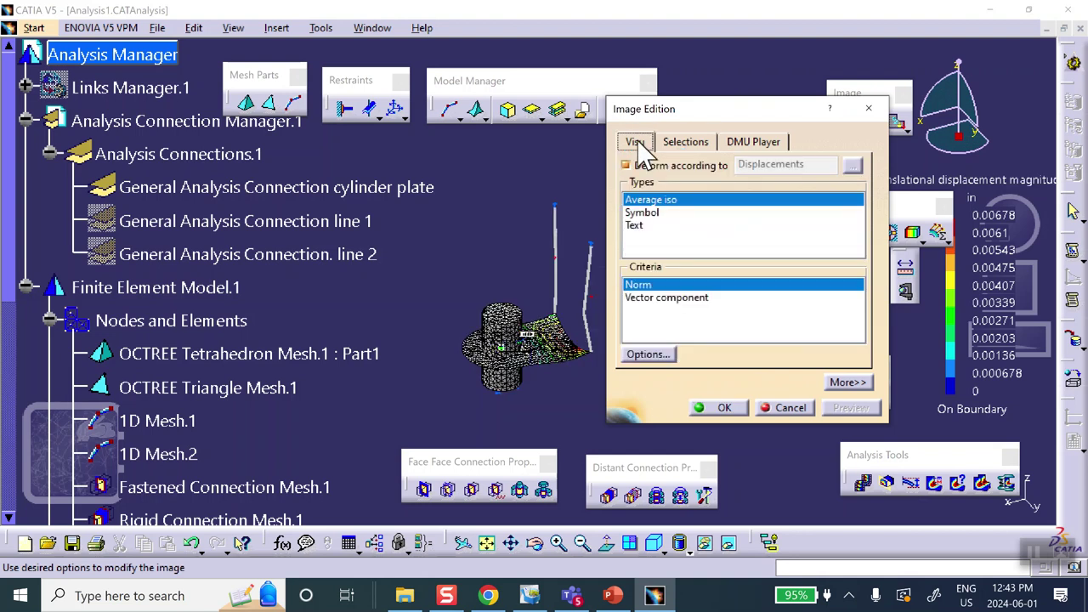
click(724, 409)
click(704, 544)
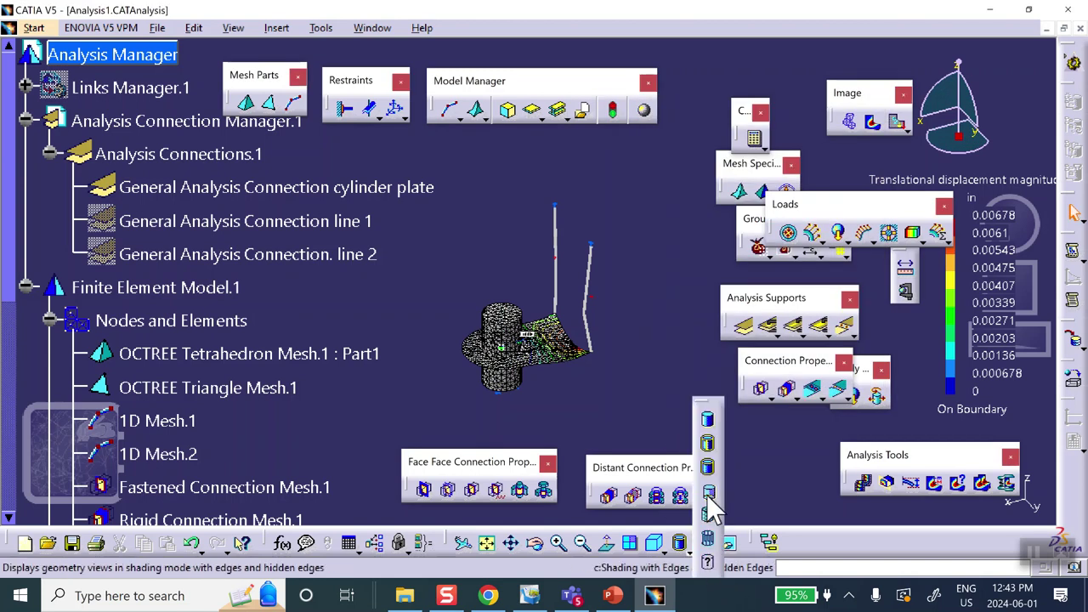
click(707, 516)
Animate the translational displacement image and examine how the plate and beams deform
middle_drag(640, 367, 639, 287)
click(861, 482)
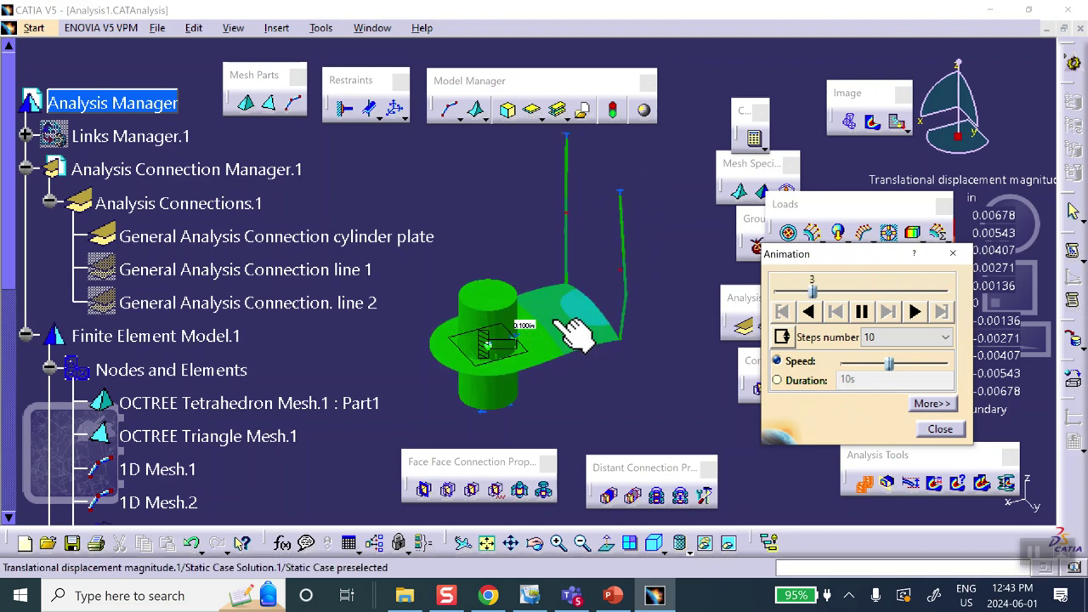
middle_drag(573, 331, 599, 272)
click(939, 430)
Enable Transmitted Degrees of Freedom for Rigid Connection Property.1 and release Rotations 1, 2 and 3
scroll(194, 224, down, 5)
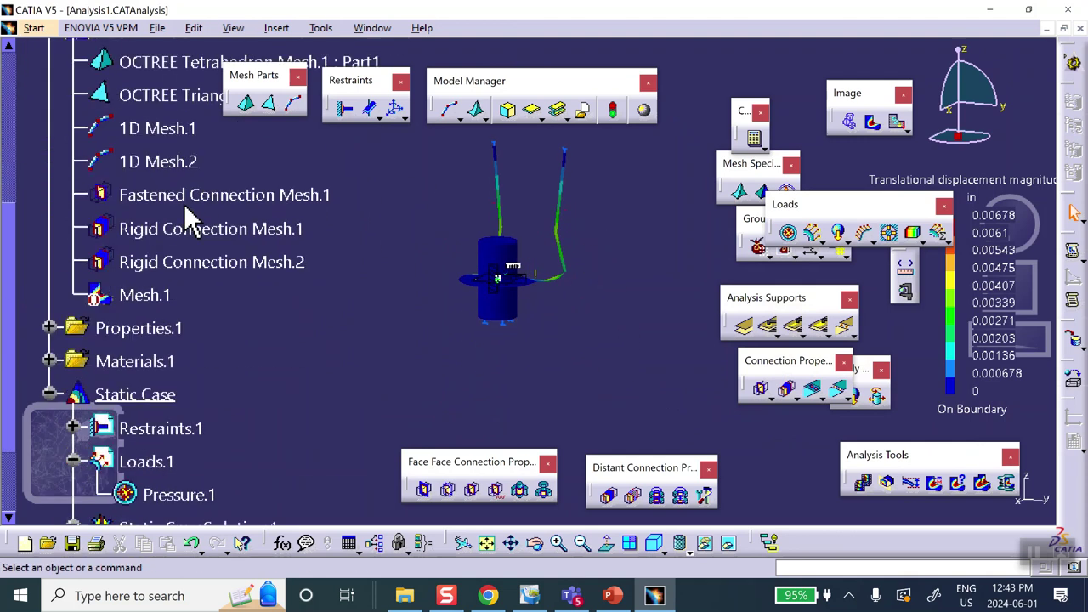
click(206, 233)
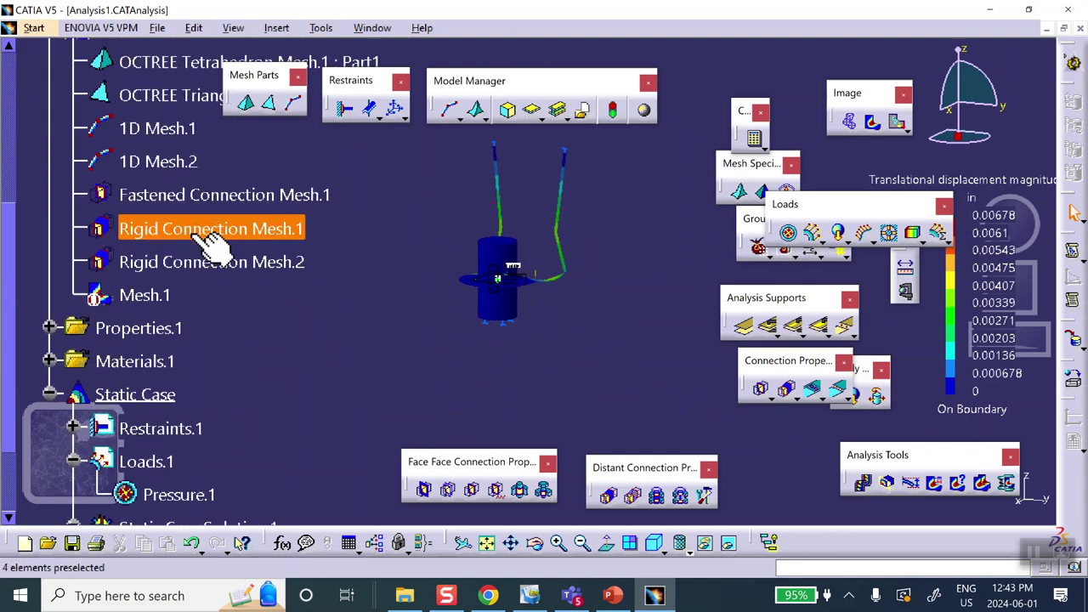
scroll(212, 242, down, 2)
click(56, 230)
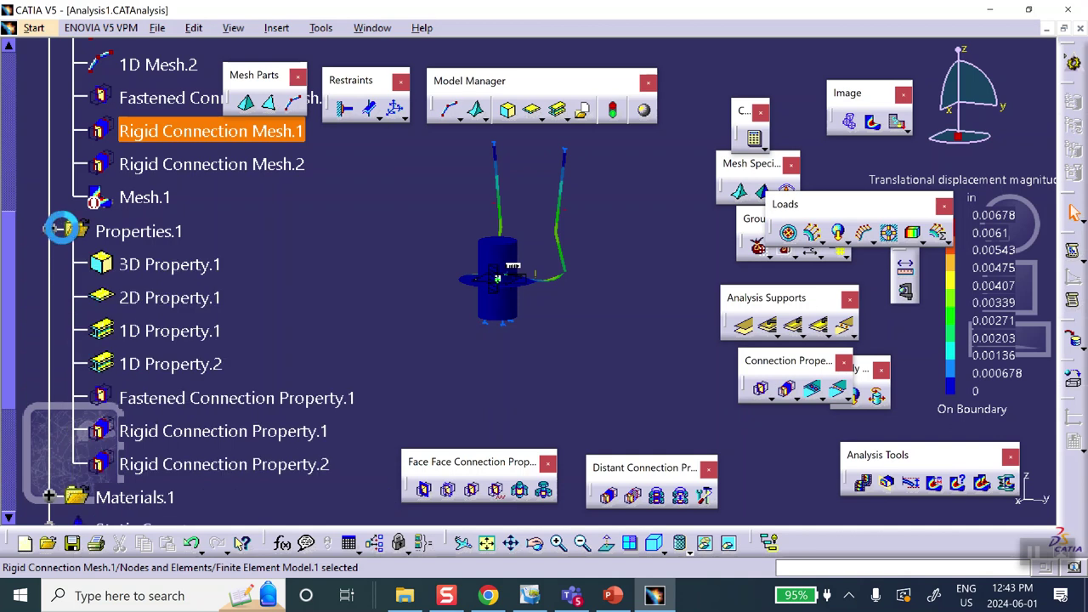
scroll(61, 228, down, 3)
double_click(230, 284)
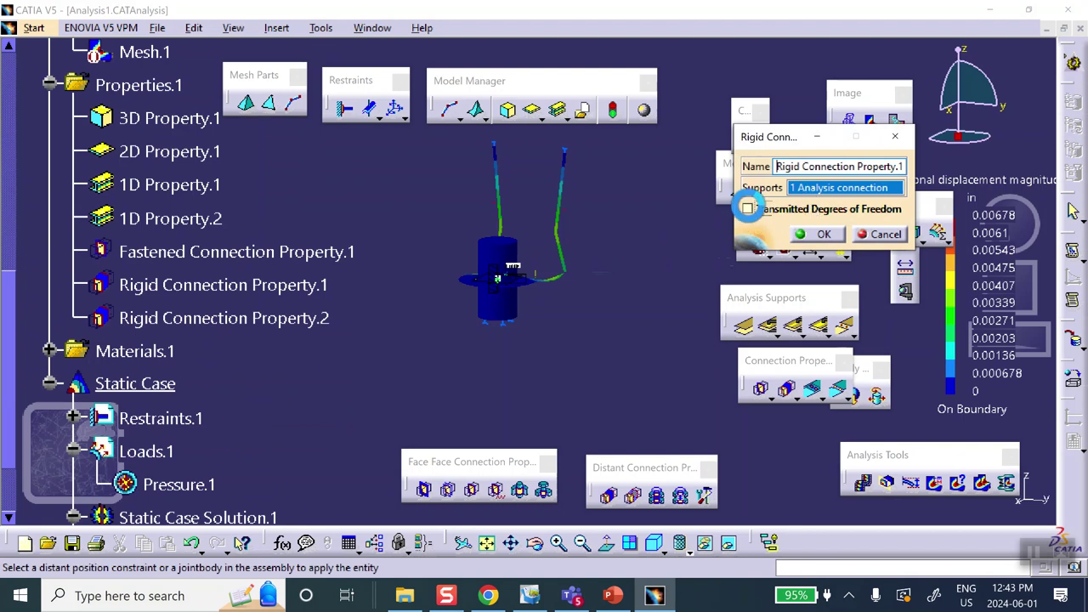
click(747, 208)
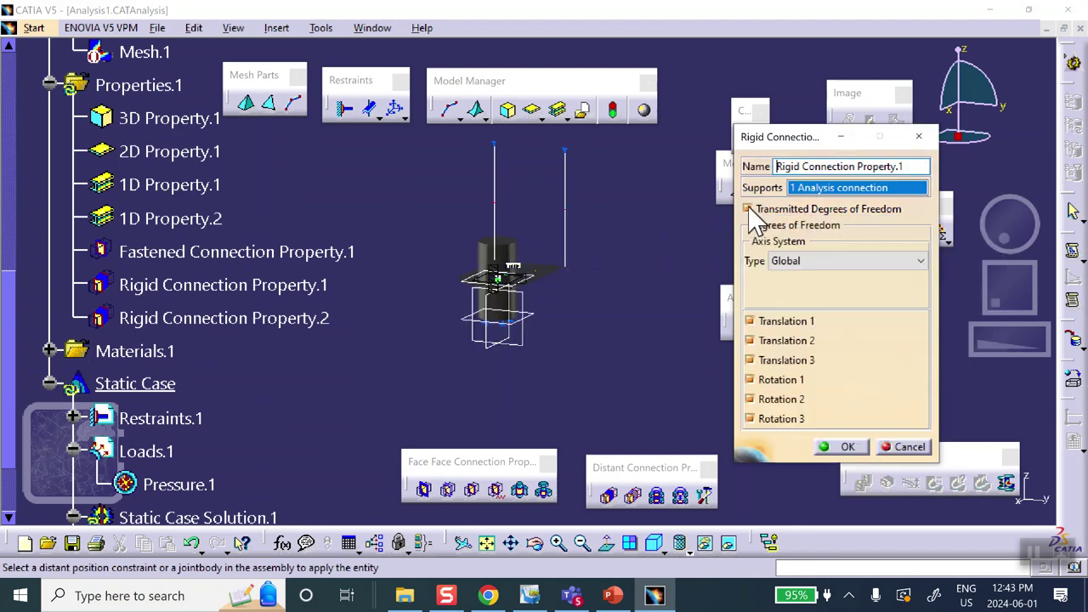
click(751, 379)
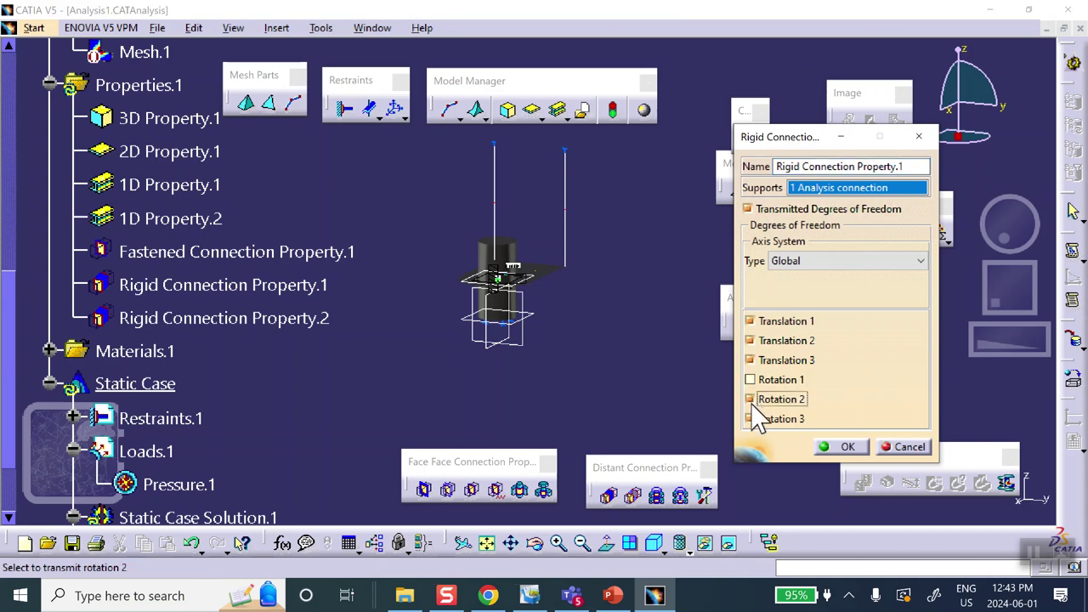
click(752, 420)
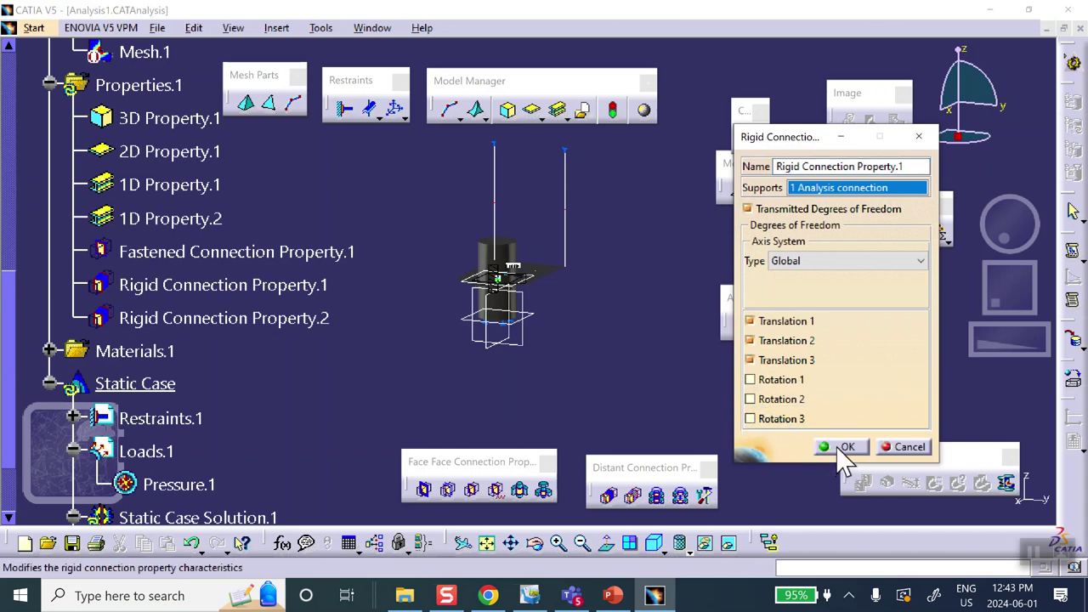
click(844, 447)
Enable Transmitted Degrees of Freedom for Rigid Connection Property.2 and release Rotations 1, 2 and 3
scroll(312, 357, down, 3)
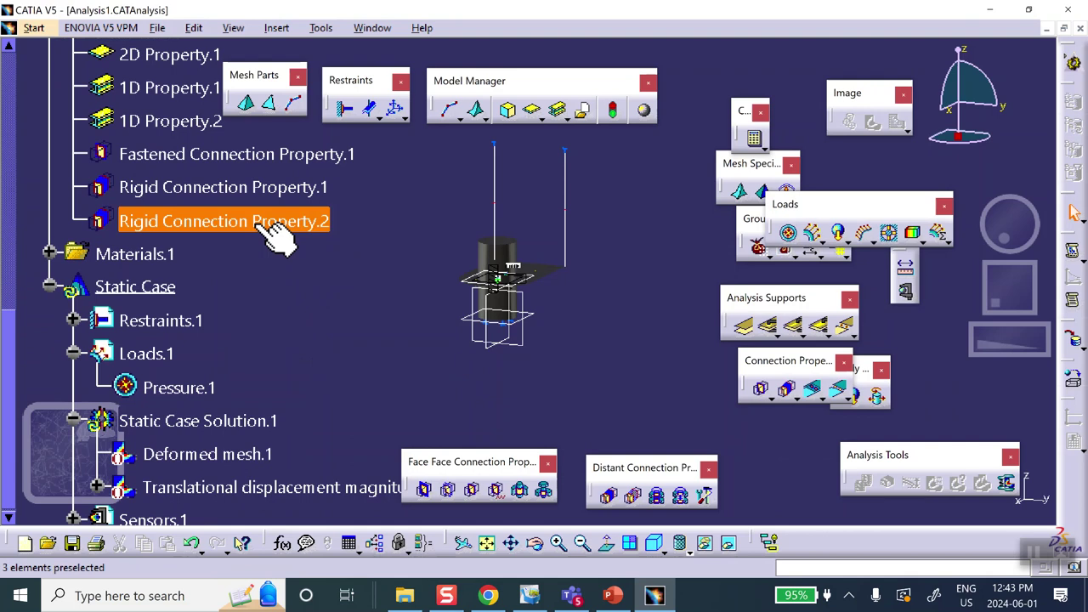
double_click(267, 222)
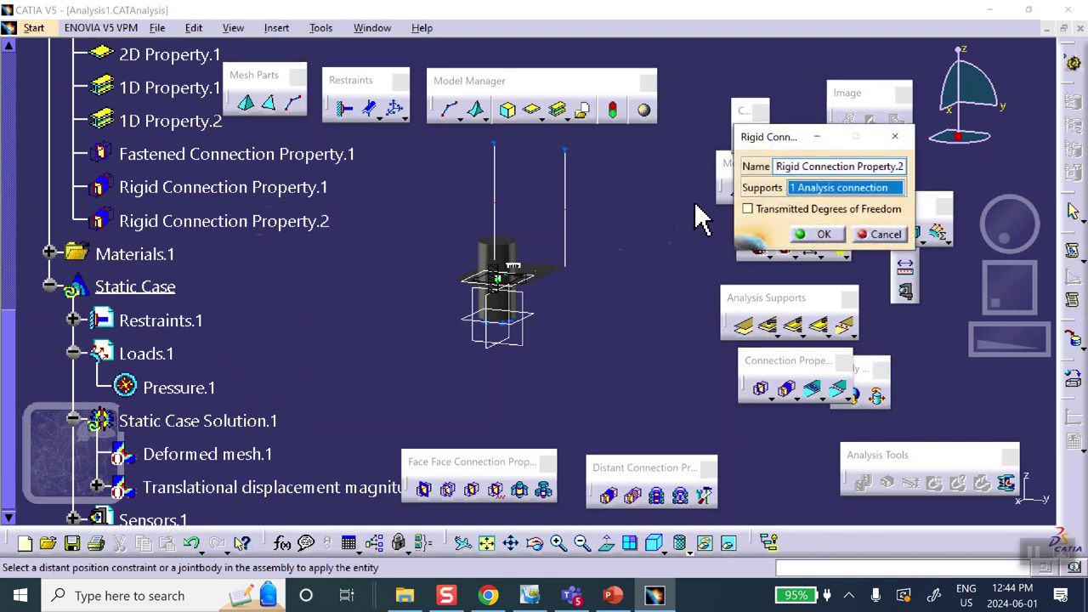
click(747, 208)
click(750, 380)
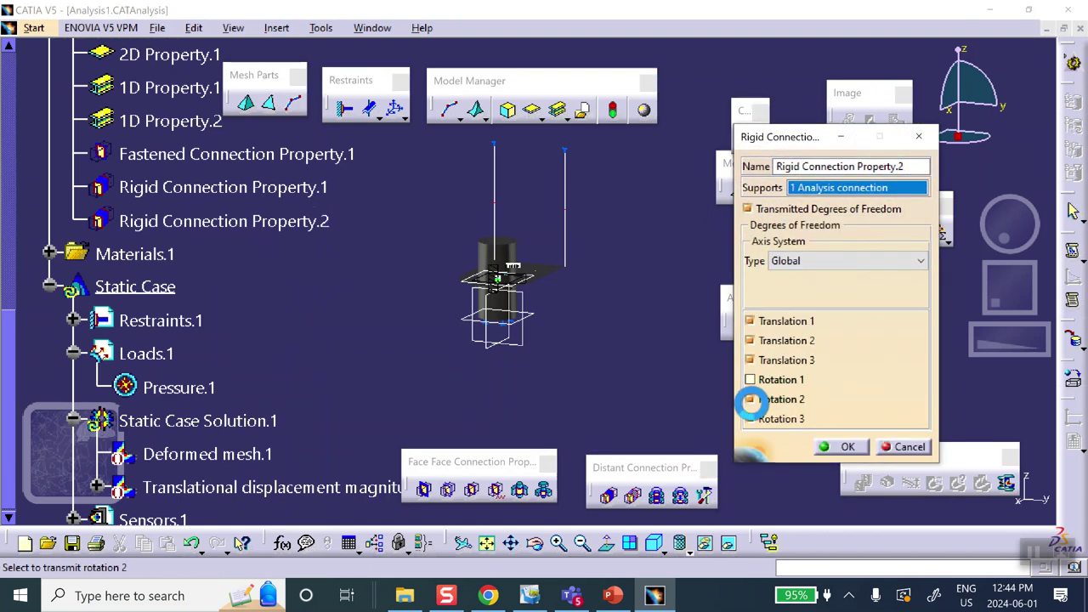
click(751, 400)
click(751, 418)
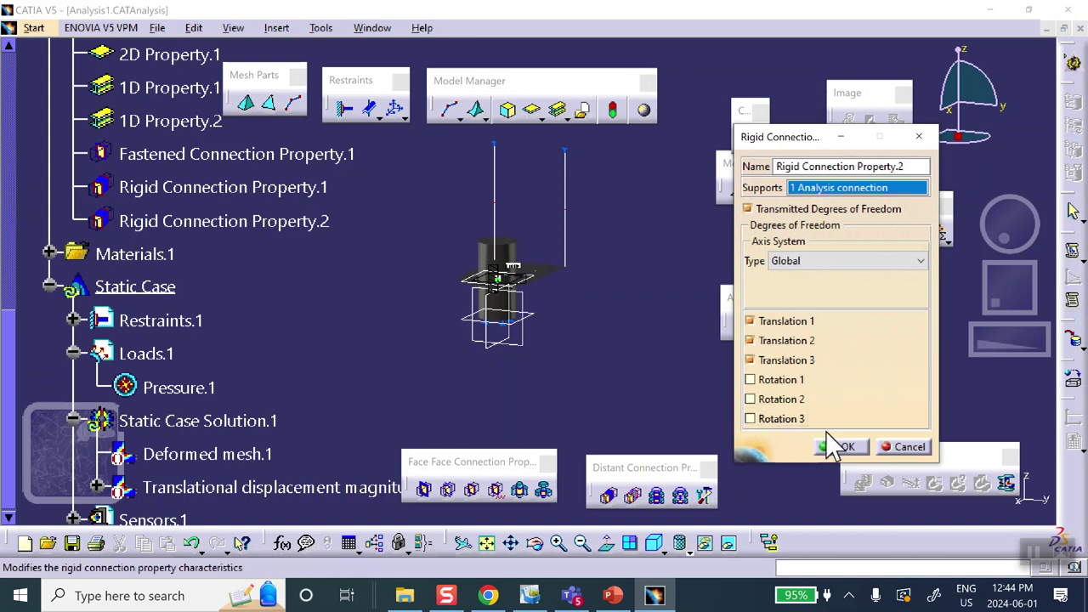
click(847, 448)
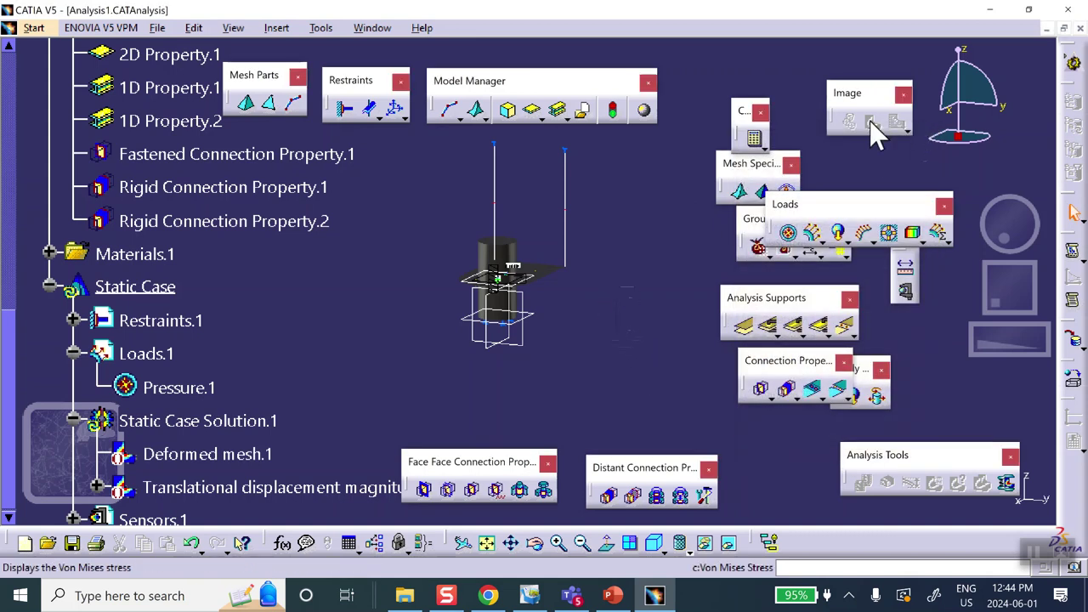
Recompute the complete analysis and activate the translational displacement magnitude image
click(754, 137)
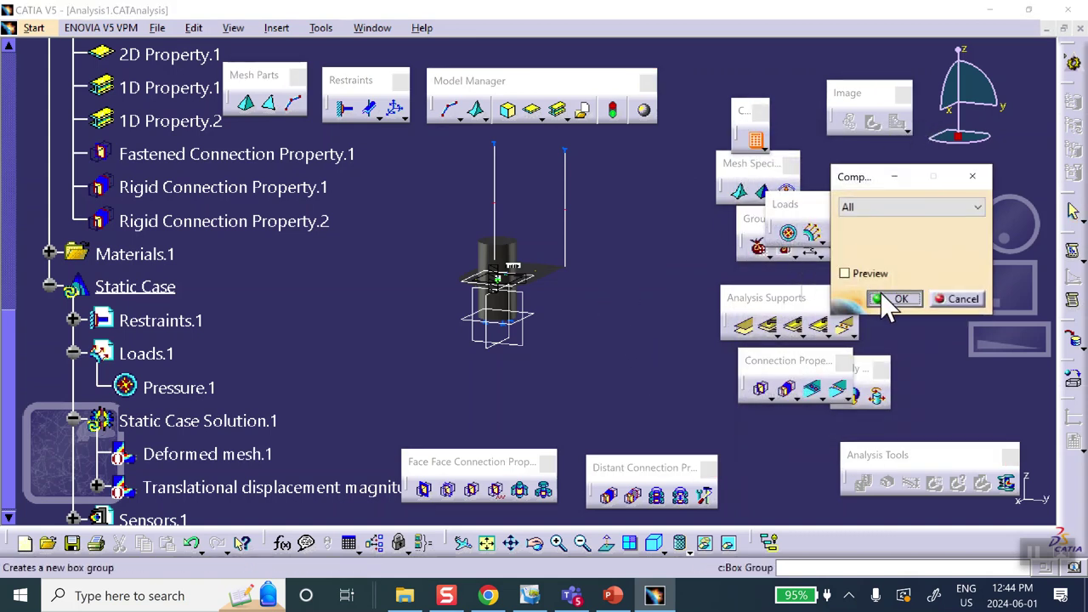
click(885, 298)
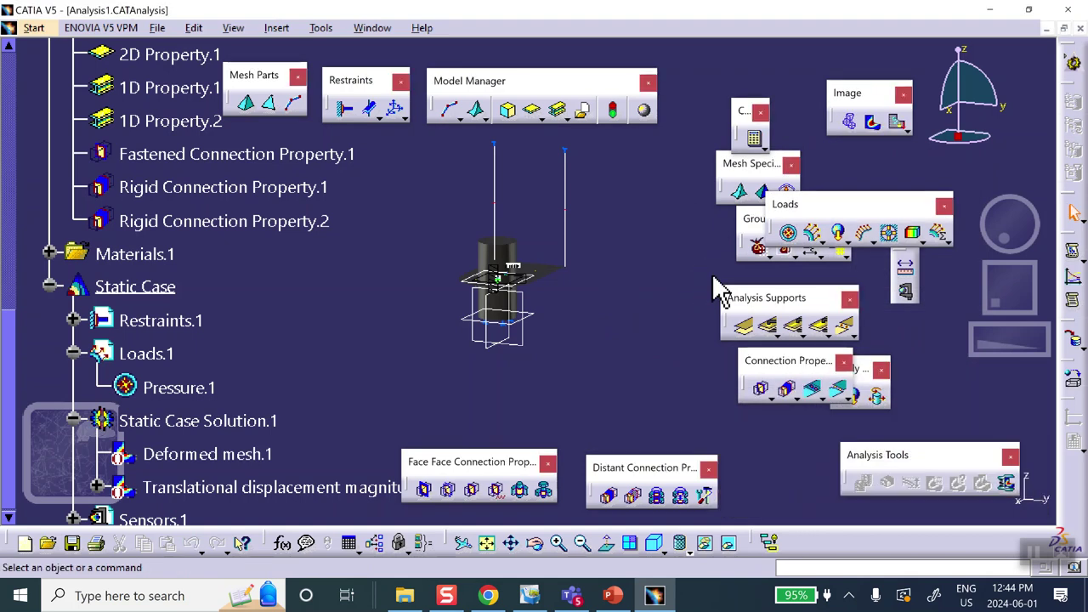
scroll(11, 375, down, 3)
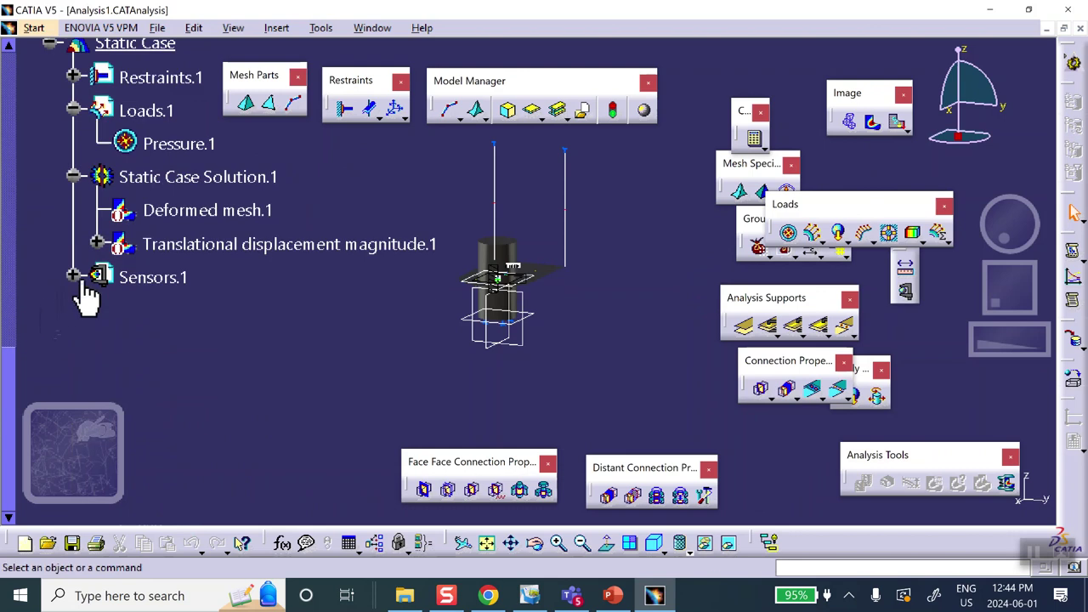
right_click(248, 244)
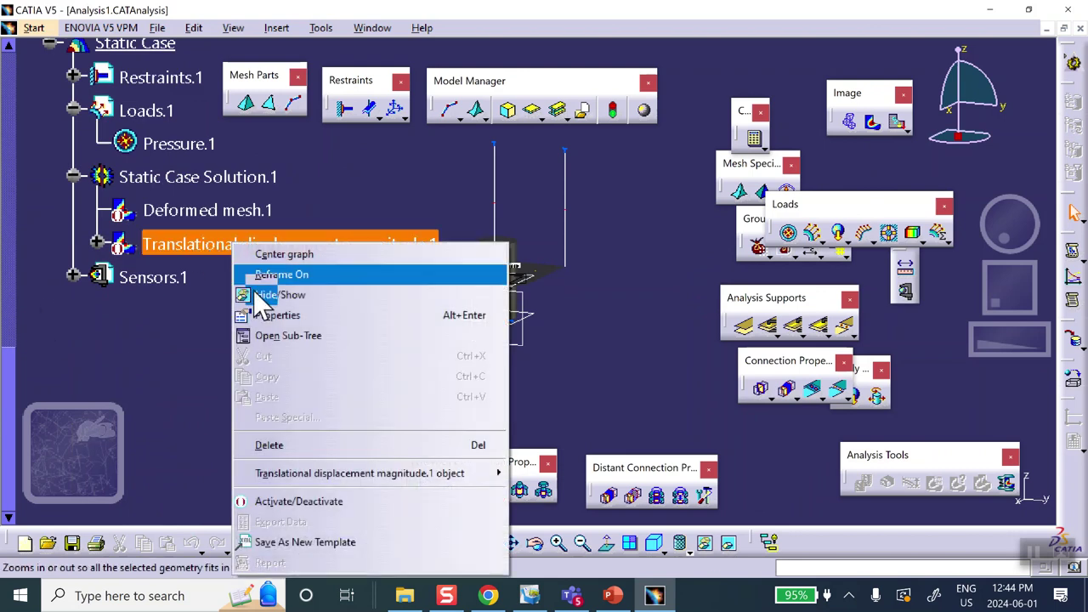
click(272, 502)
Animate the recomputed displacement image to examine the deformation with released joint rotations
middle_drag(623, 274, 493, 362)
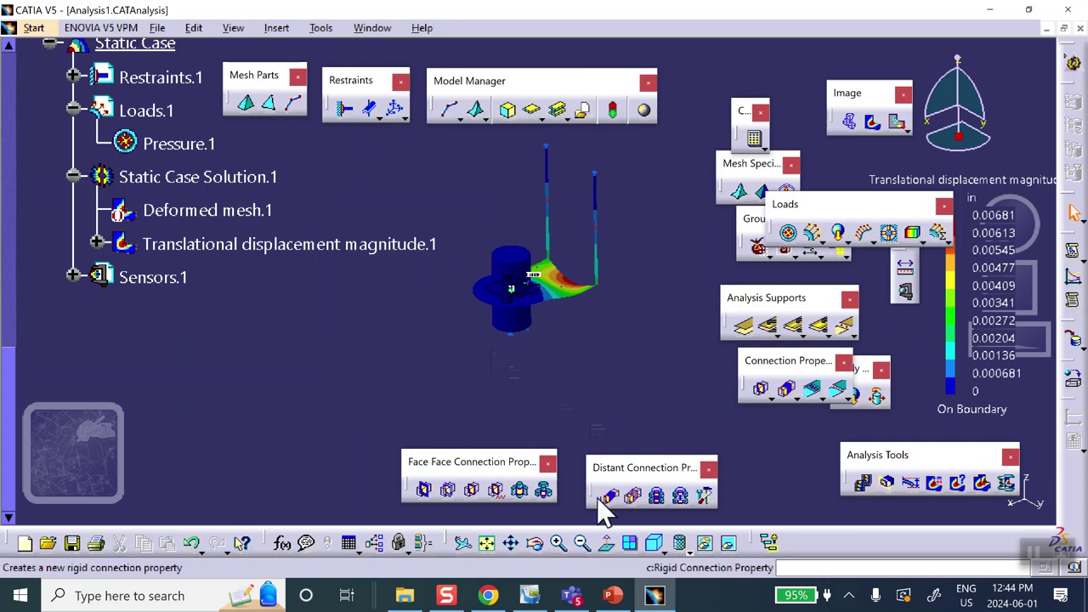
click(863, 483)
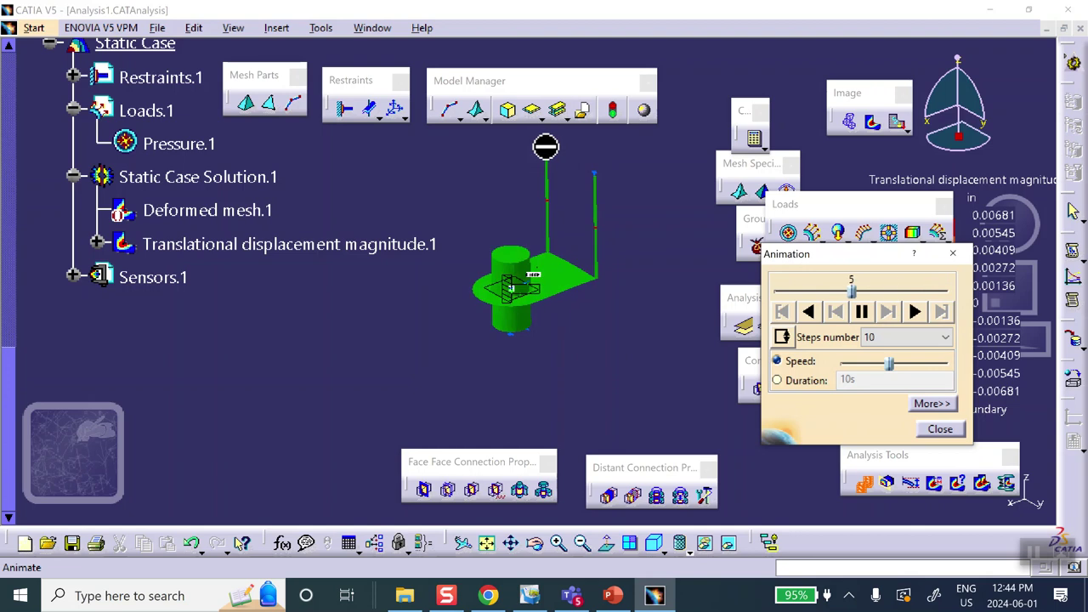
click(940, 428)
middle_drag(683, 296, 591, 380)
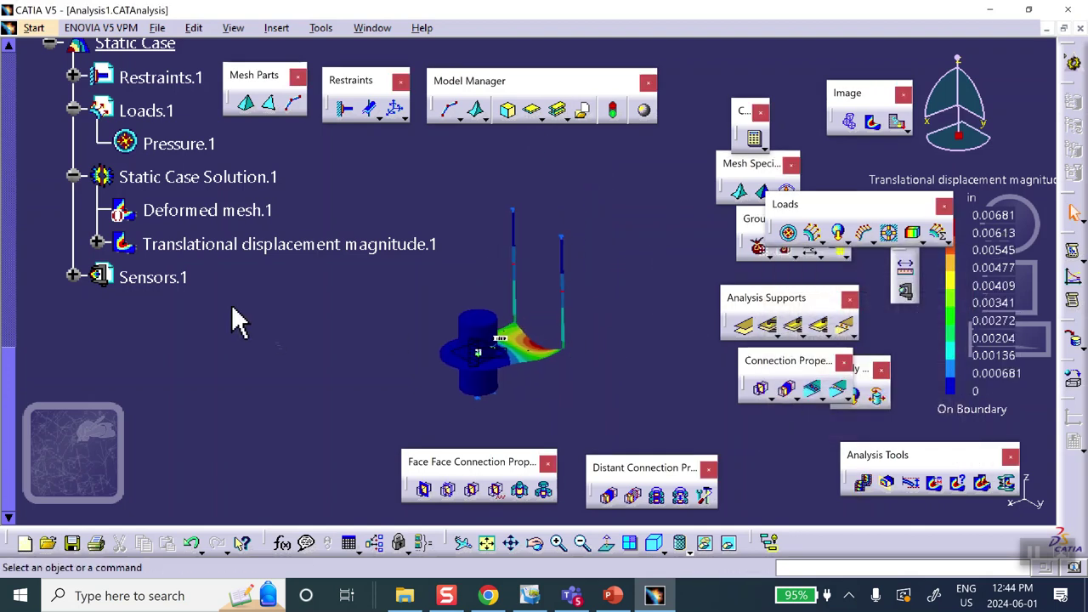
right_click(270, 241)
click(356, 514)
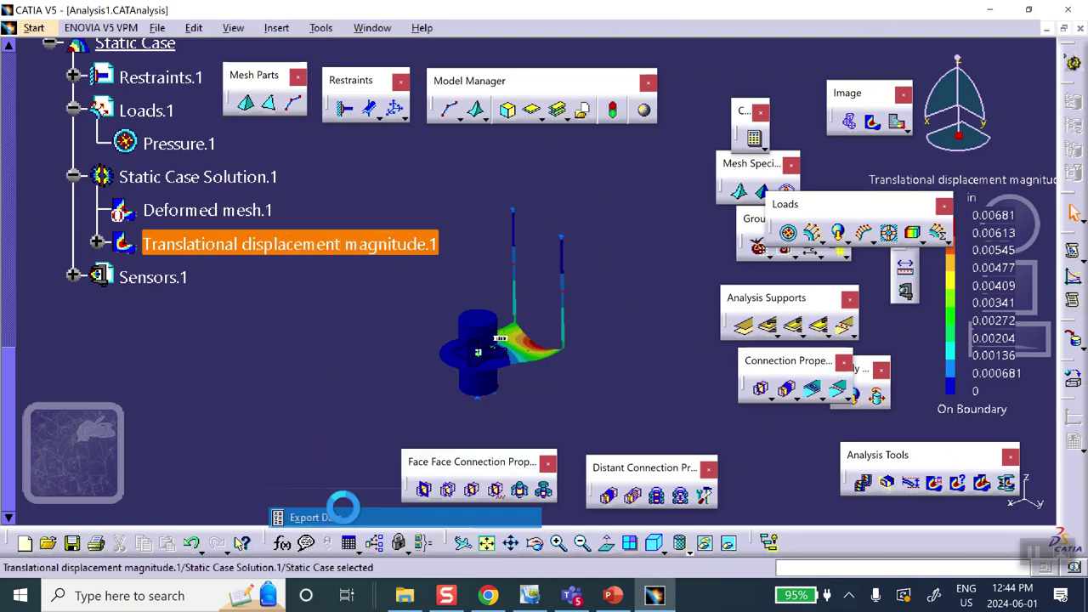
click(719, 350)
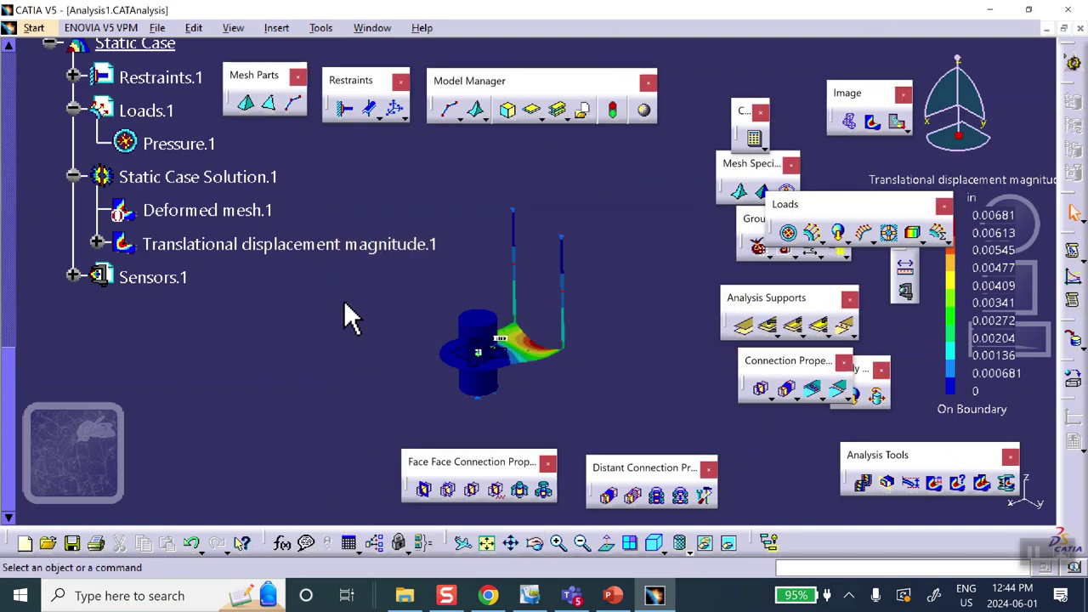
Deactivate the translational displacement magnitude image
right_click(289, 255)
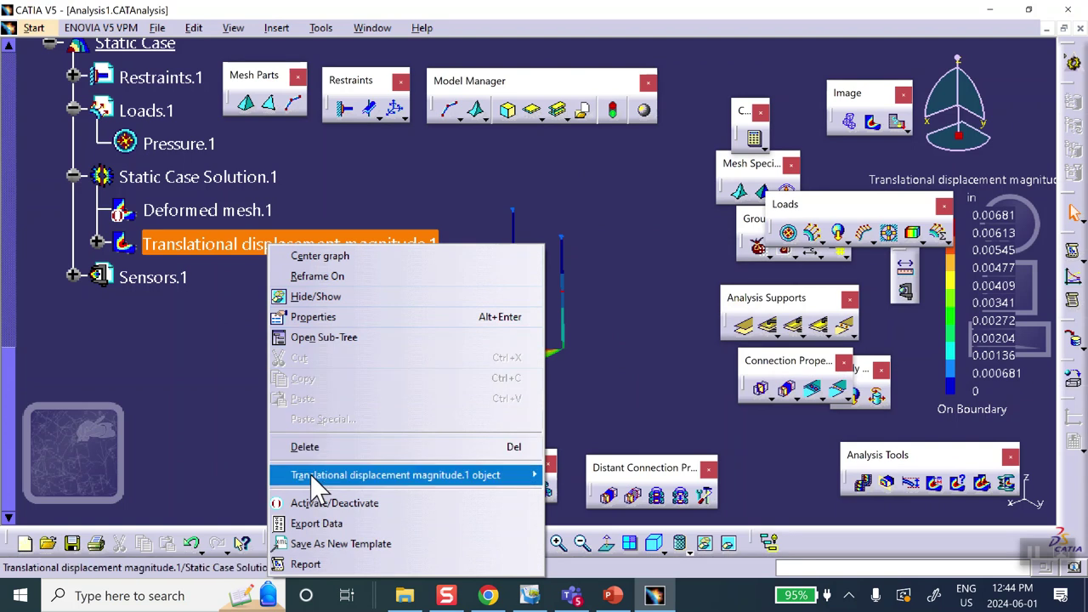
click(315, 506)
middle_drag(340, 386, 353, 313)
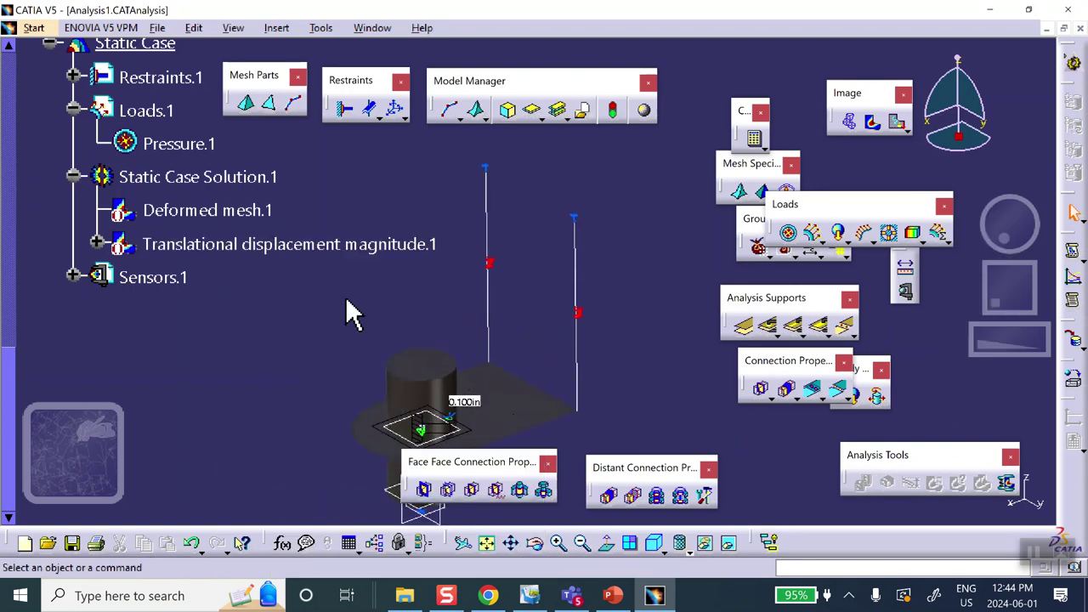
Delete the Clamp.2 restraint from the upper ends of the two beams
click(486, 168)
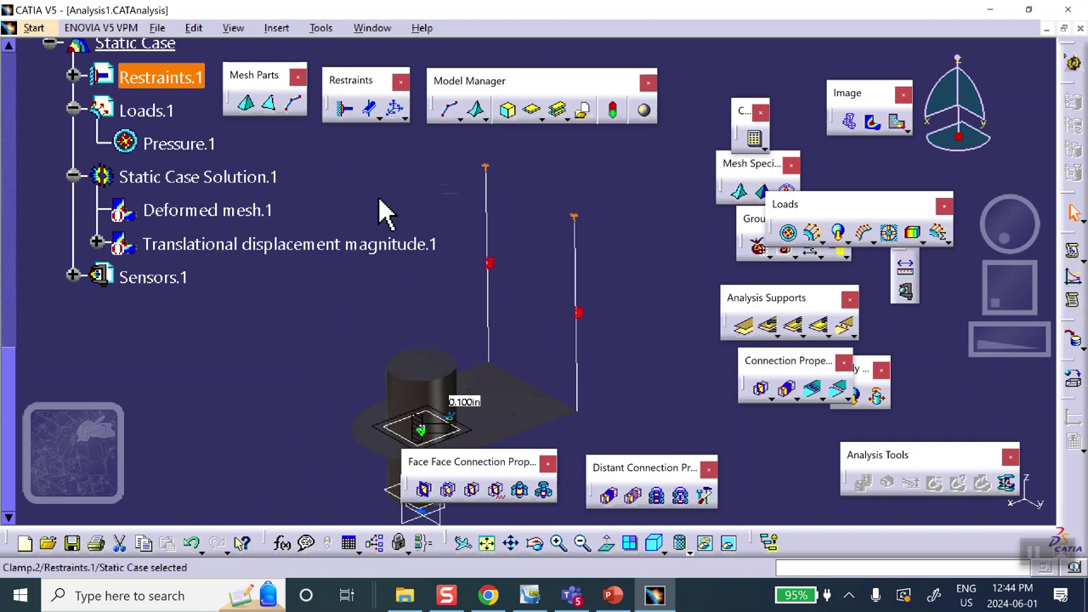
scroll(226, 256, up, 5)
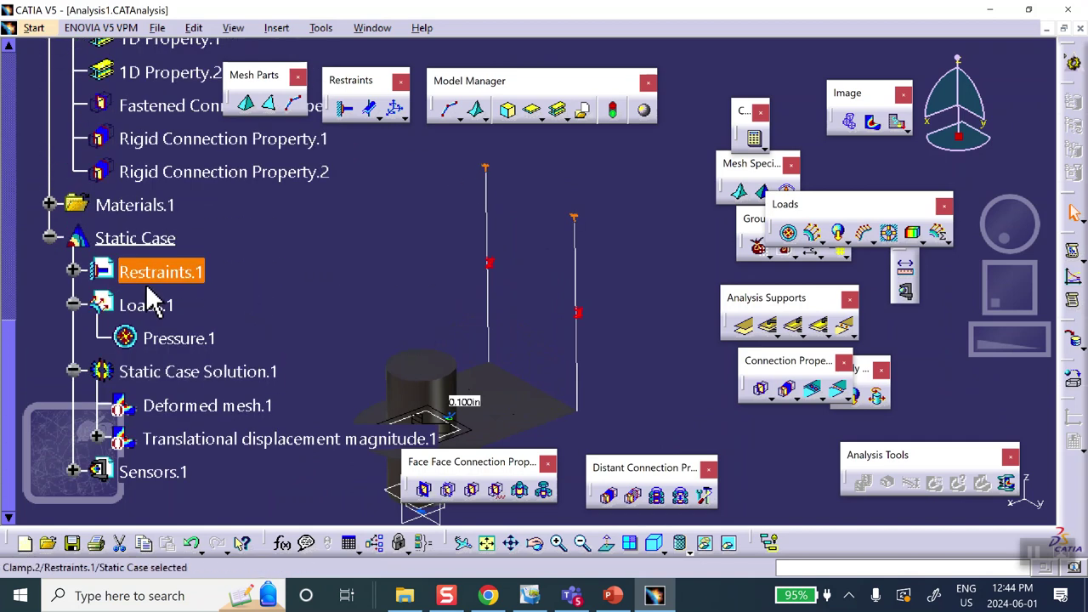
scroll(158, 263, up, 3)
scroll(158, 260, down, 5)
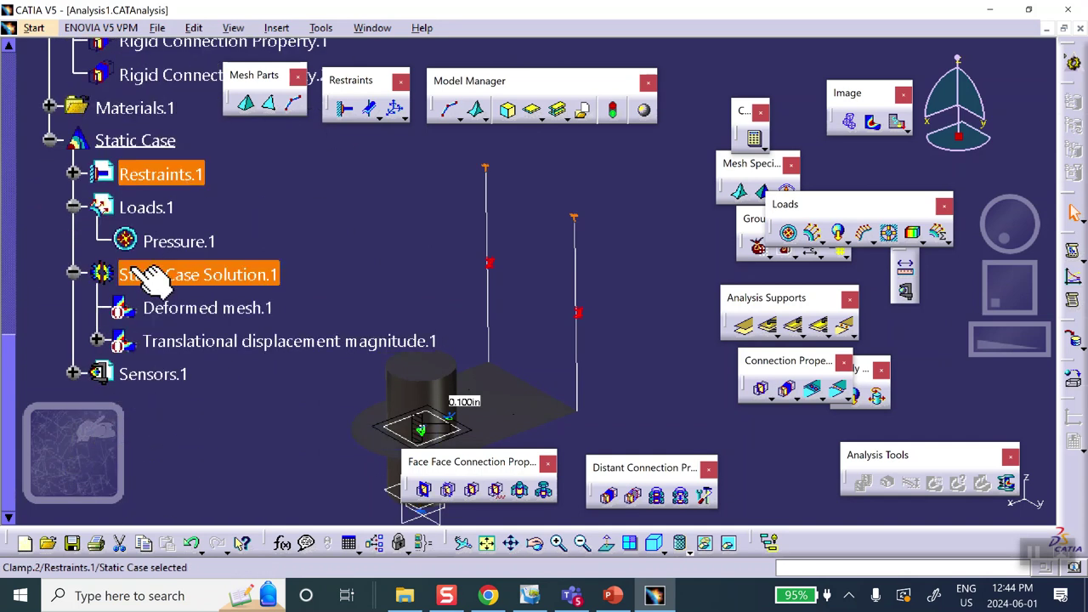
scroll(253, 282, down, 1)
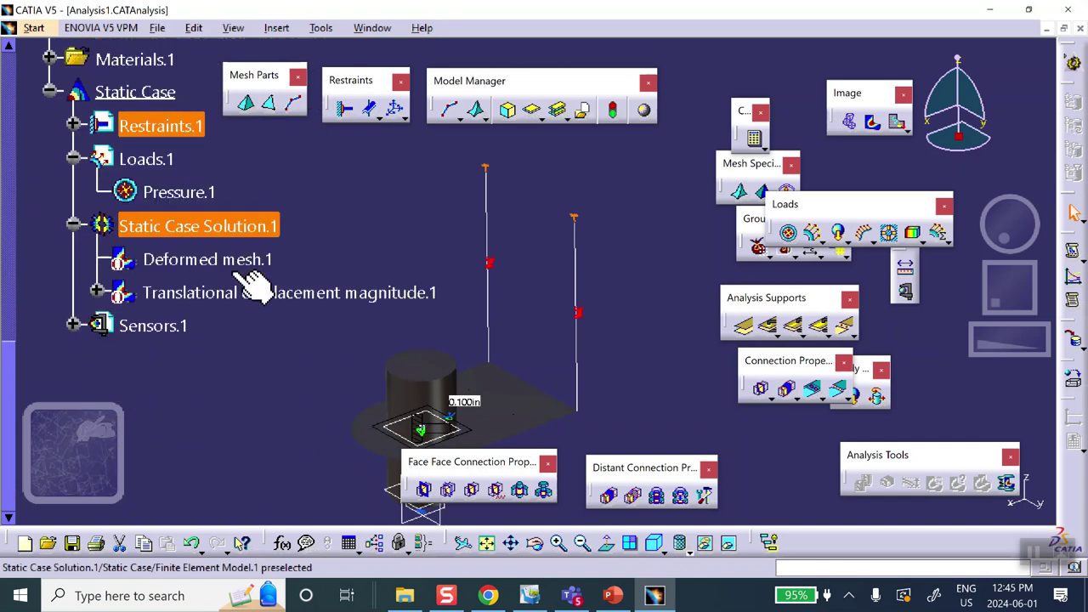
scroll(242, 285, up, 3)
scroll(104, 221, up, 4)
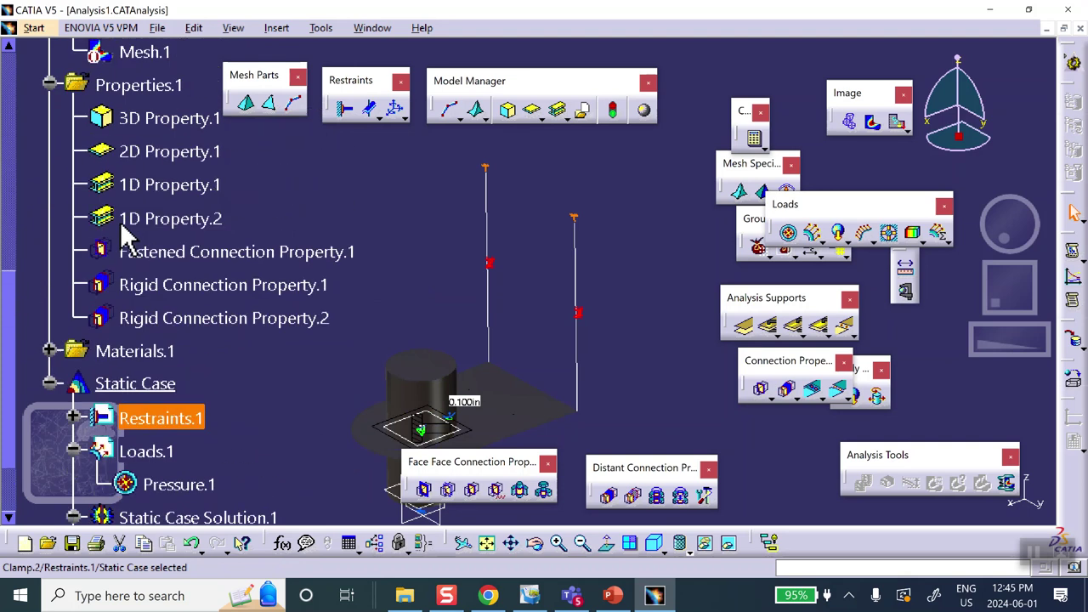
scroll(182, 195, up, 4)
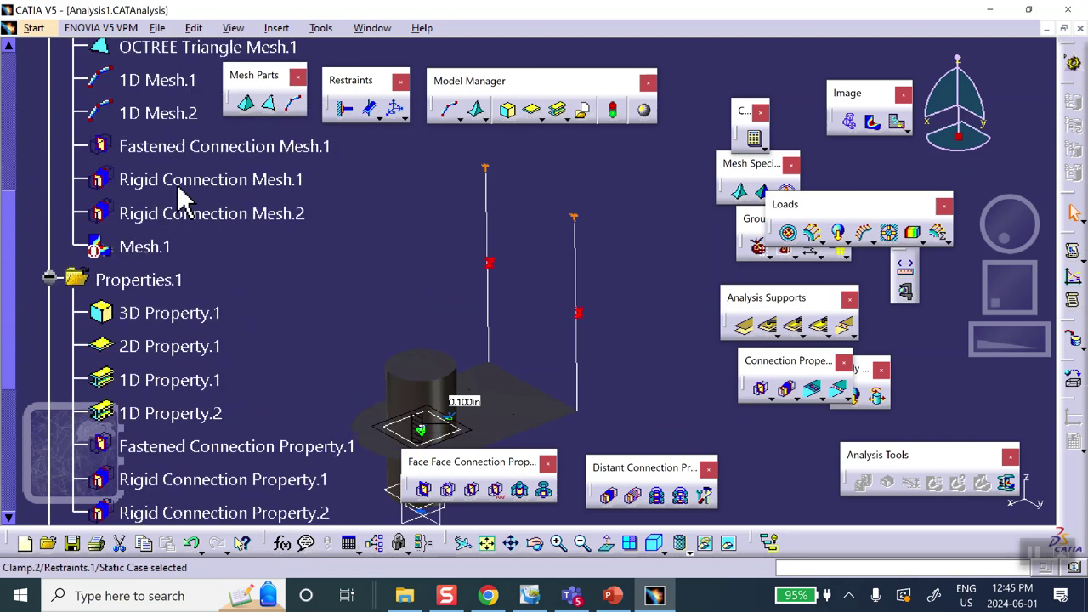
scroll(170, 242, up, 3)
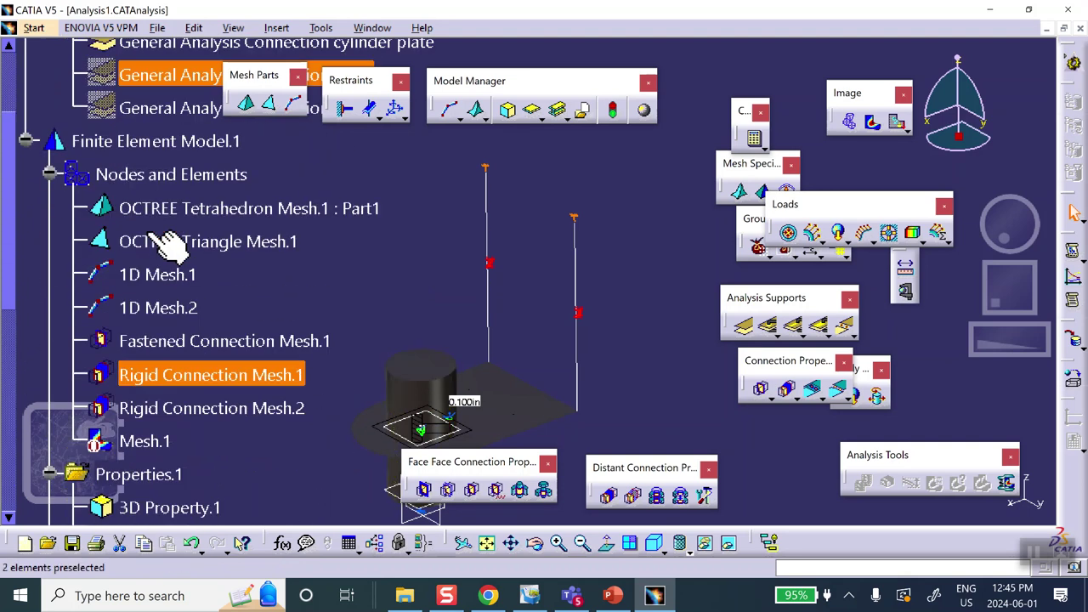
scroll(162, 240, down, 4)
scroll(166, 247, down, 5)
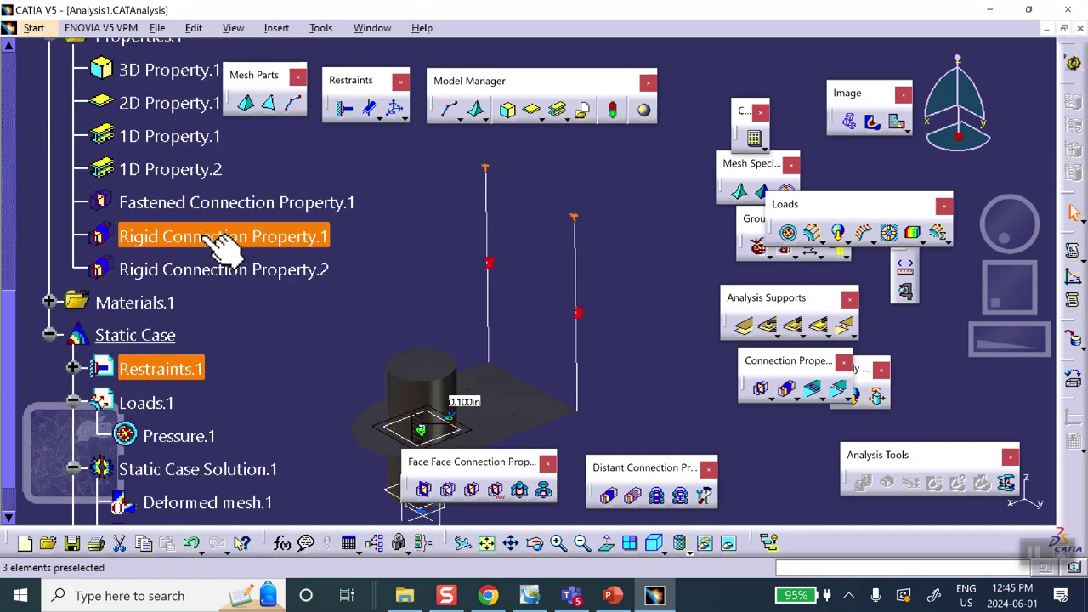
scroll(219, 251, down, 2)
click(75, 272)
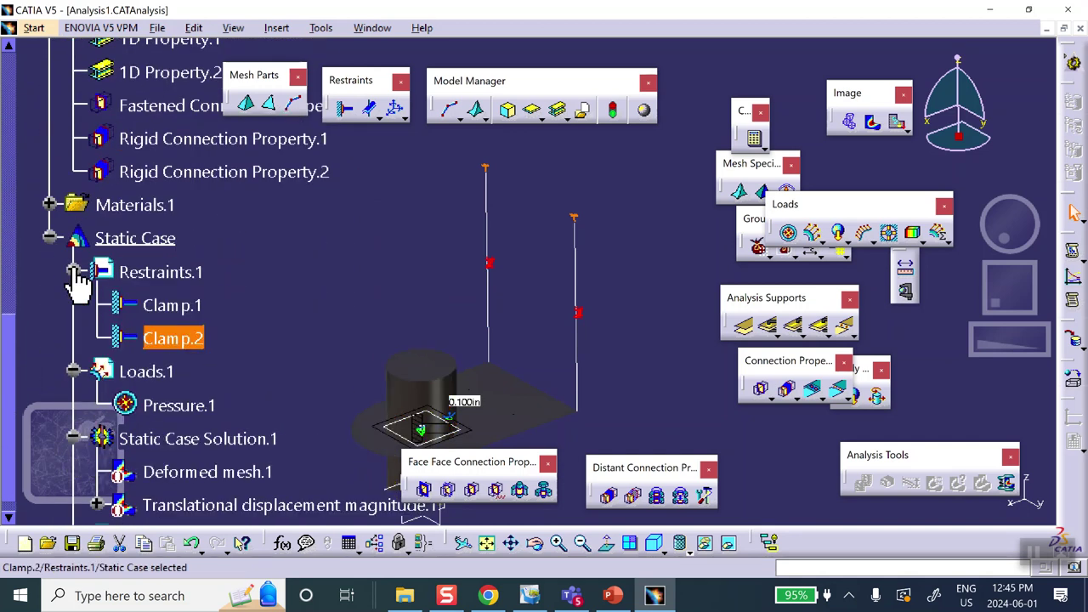
scroll(194, 243, down, 2)
click(175, 242)
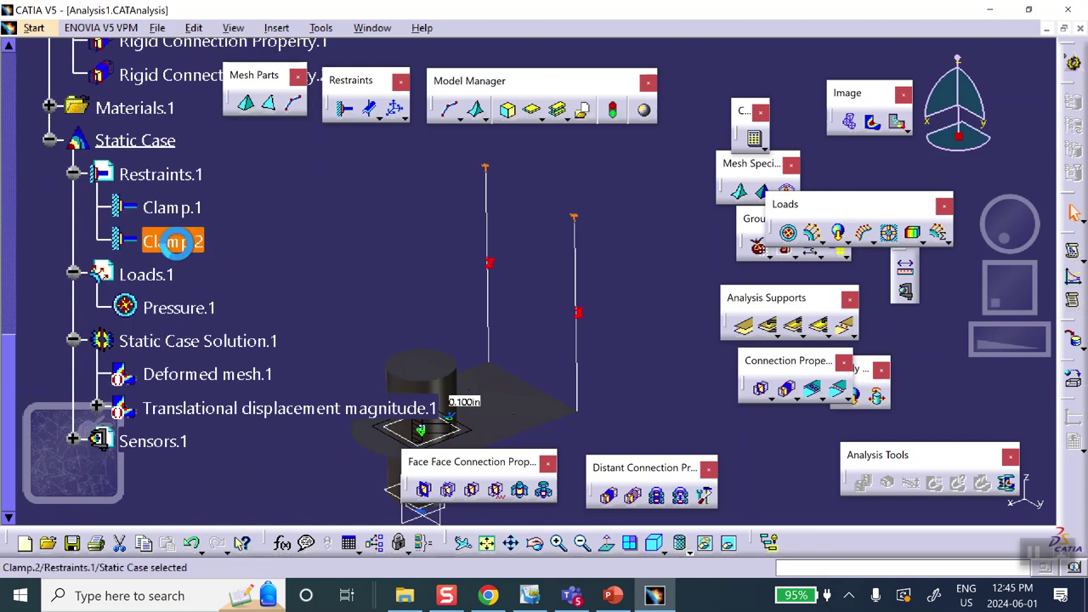
right_click(178, 244)
click(216, 448)
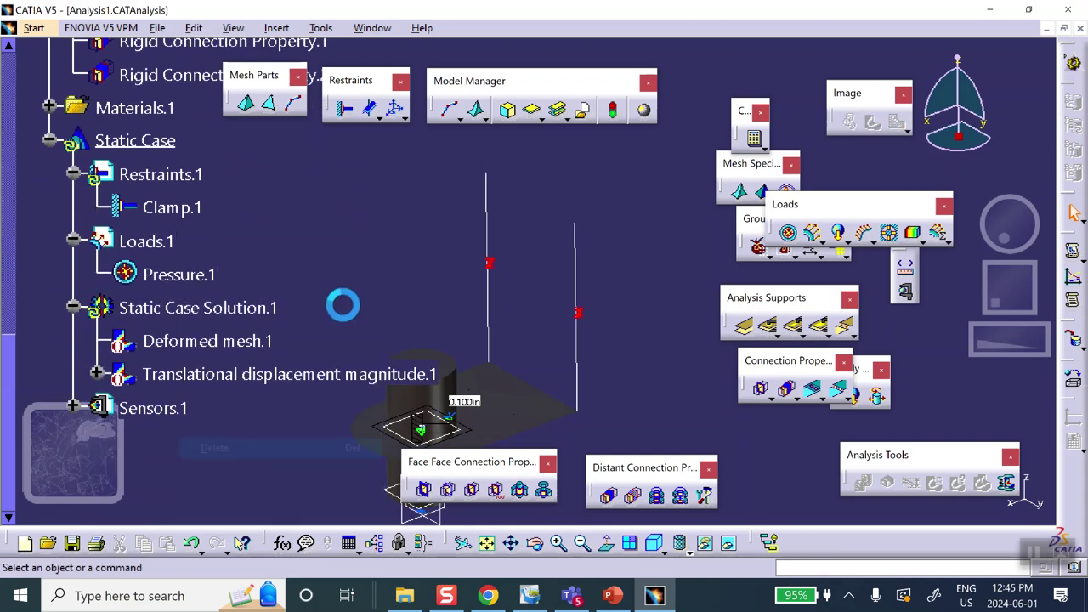
Add a user-defined restraint in the Global axis system at both beams' upper vertices, restraining Translations 1, 2 and 3 only
click(397, 116)
click(749, 308)
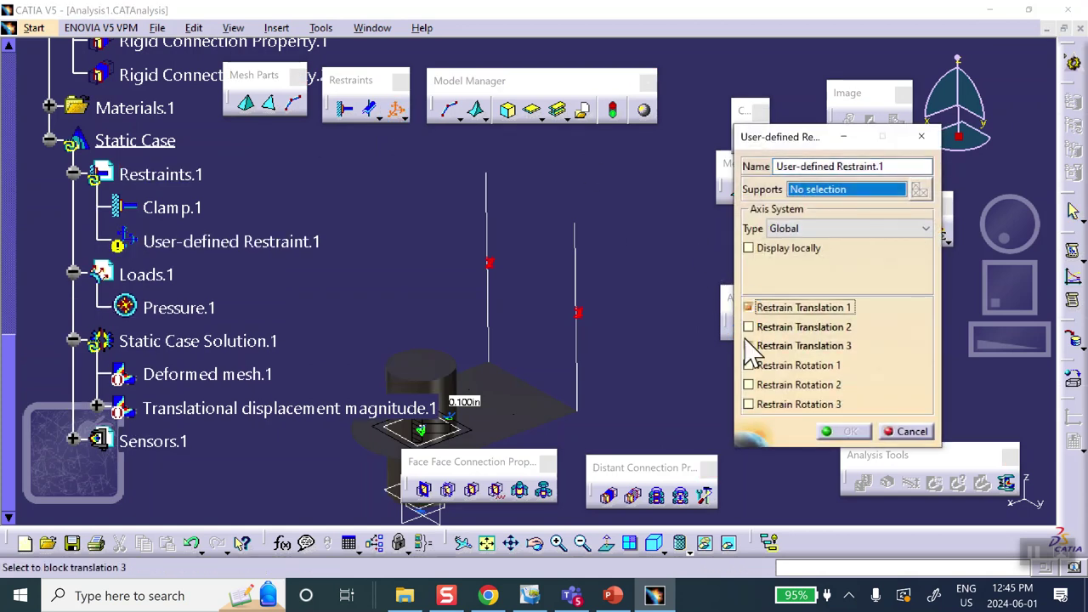
click(749, 327)
click(748, 346)
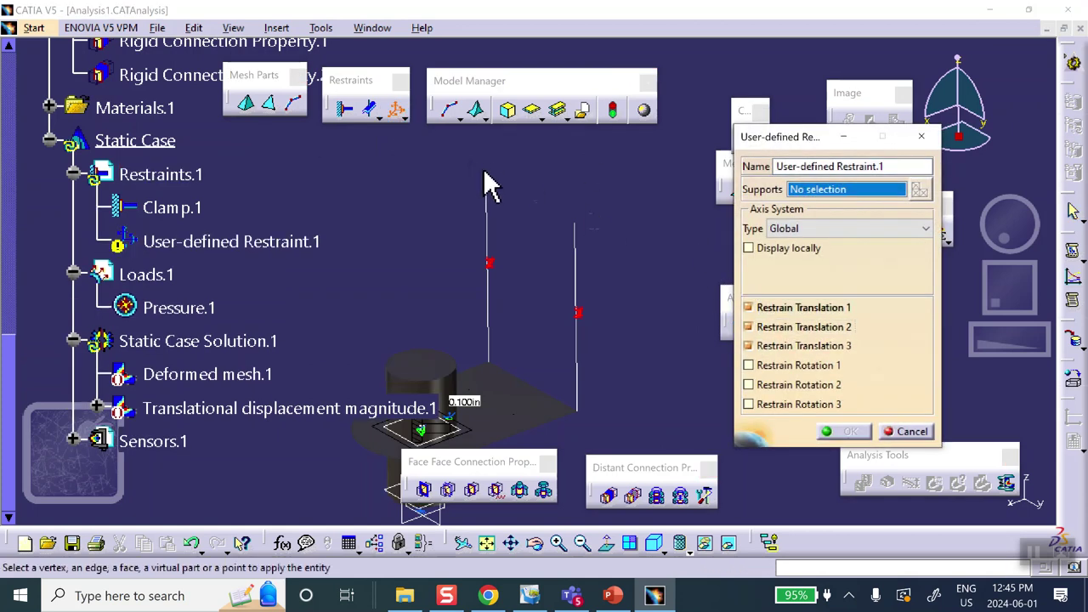
click(486, 174)
click(575, 223)
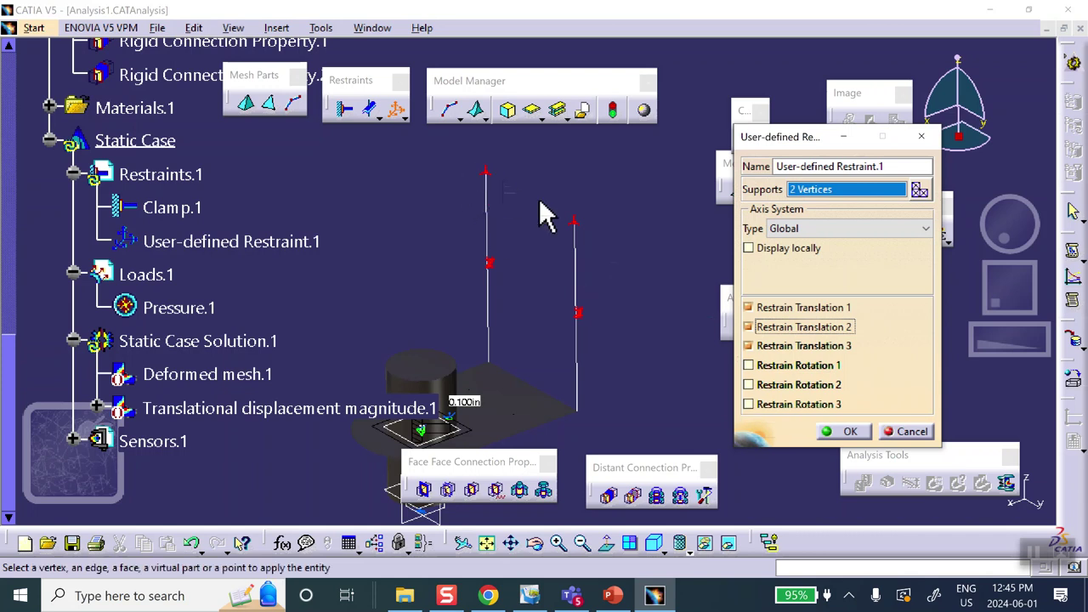
click(846, 432)
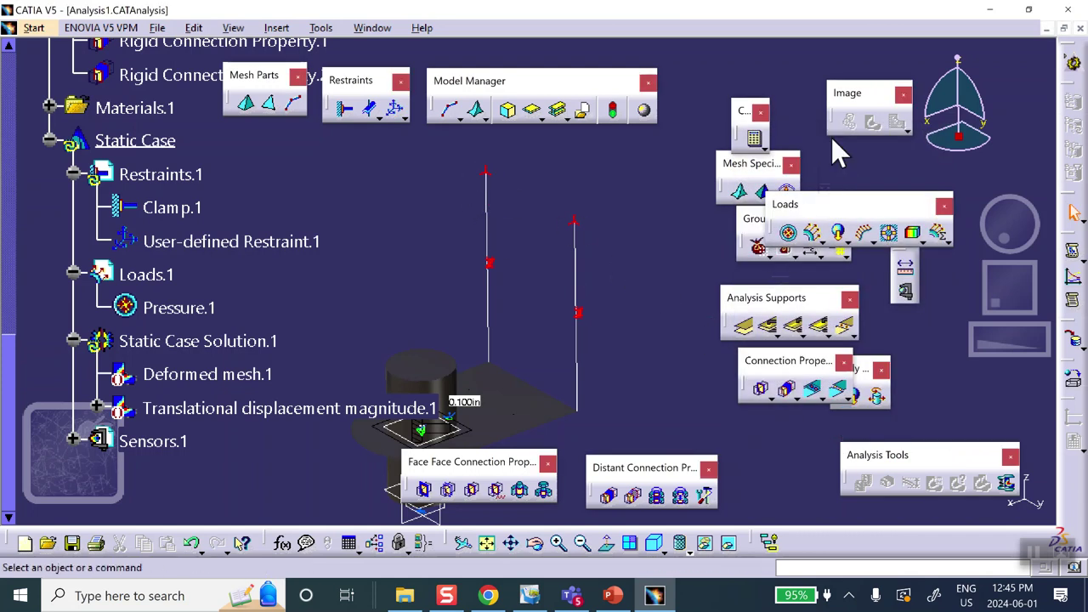
Try to compute the complete analysis with only translations restrained at the beams' upper ends
click(754, 139)
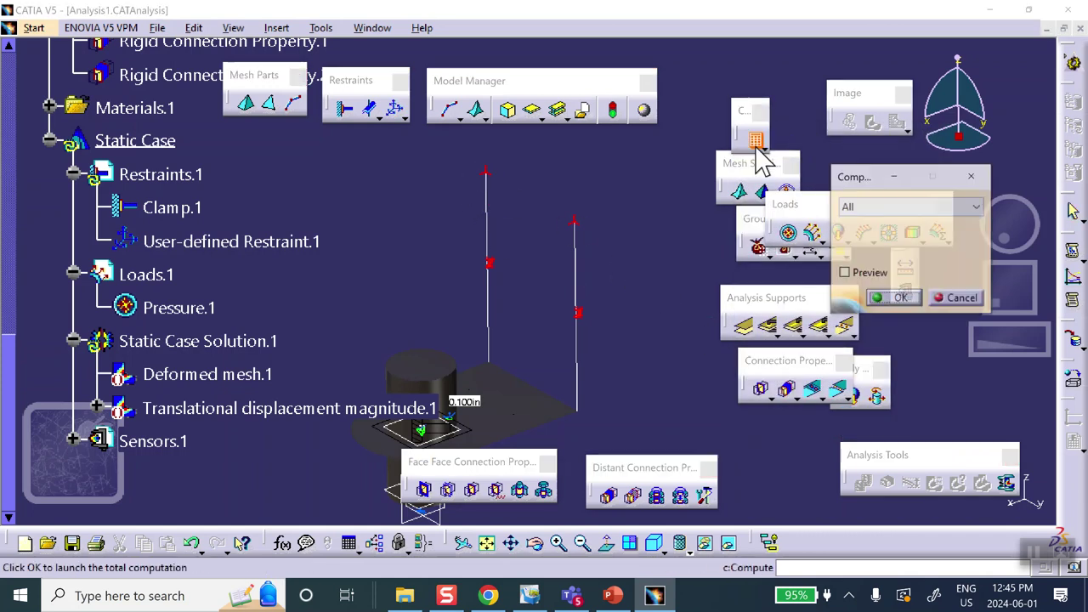
click(898, 301)
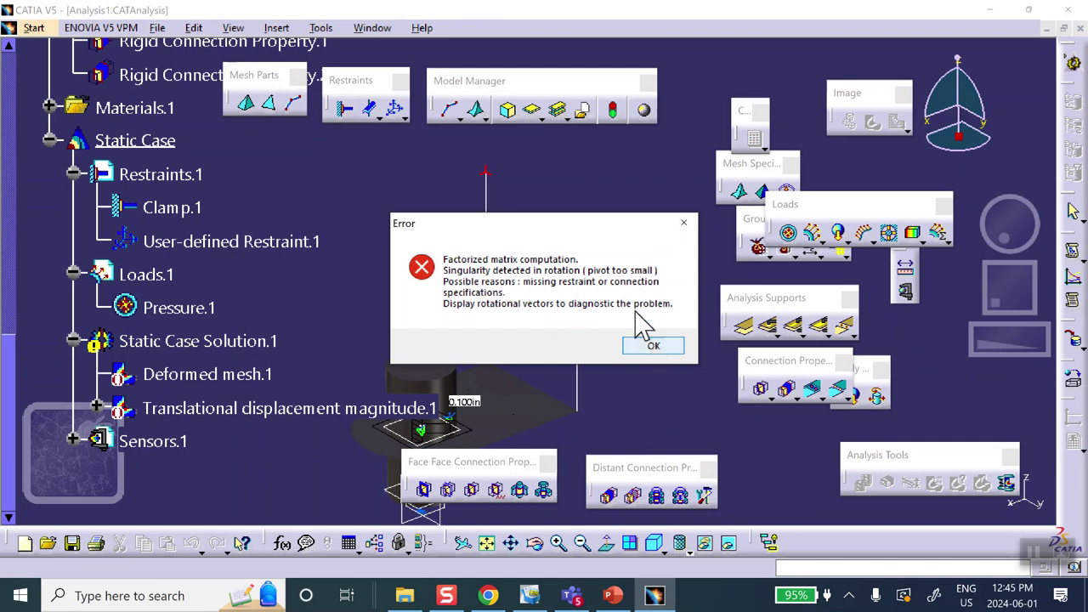
click(651, 347)
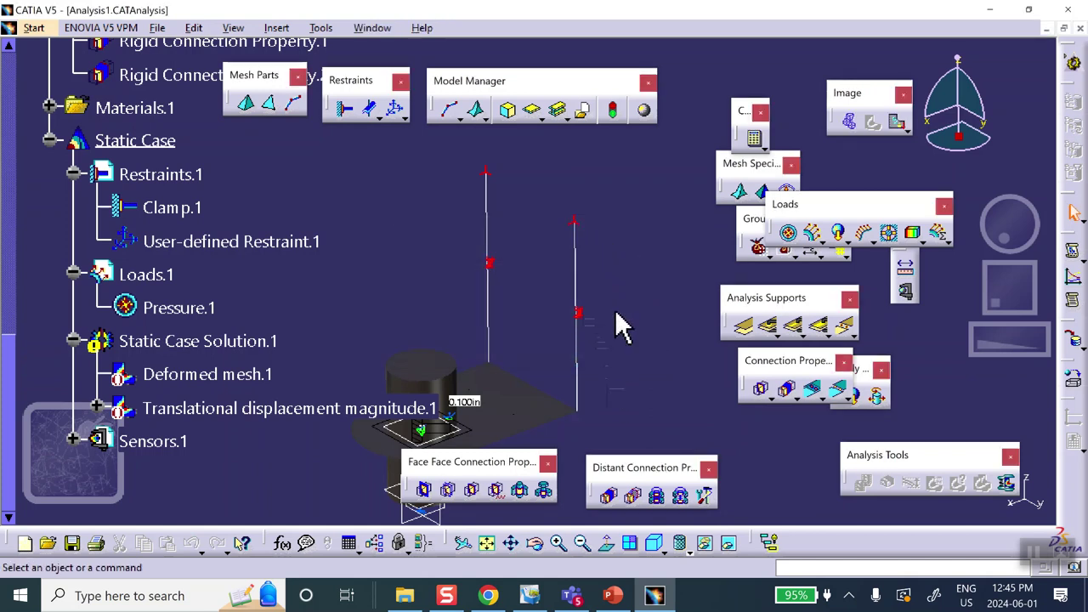
Edit the user-defined restraint at the beams' upper vertices to also restrain Rotation 3
middle_drag(618, 247, 617, 222)
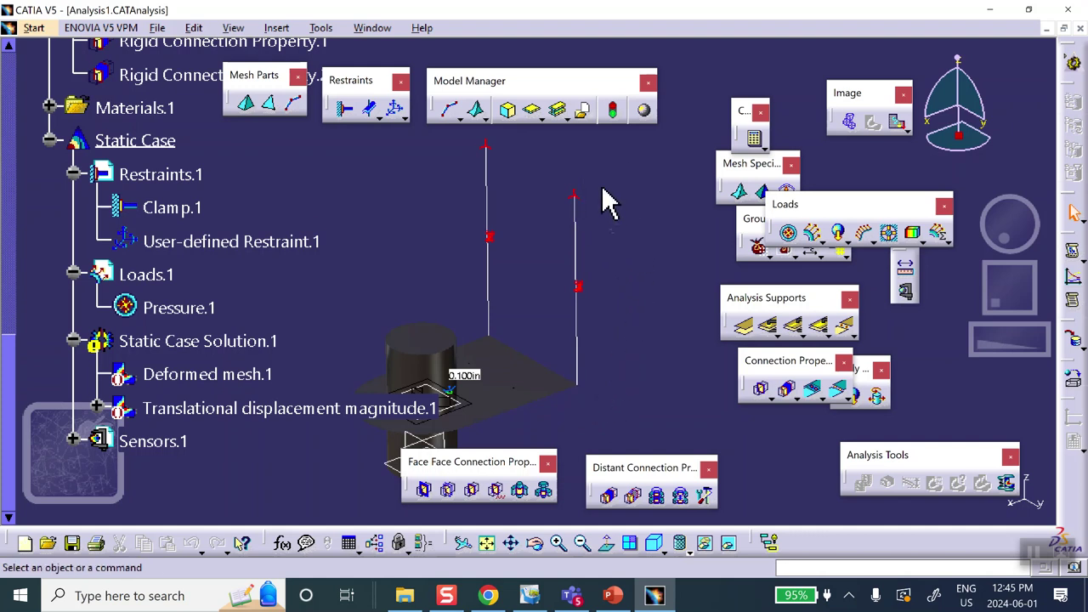
middle_drag(485, 255, 482, 184)
double_click(470, 172)
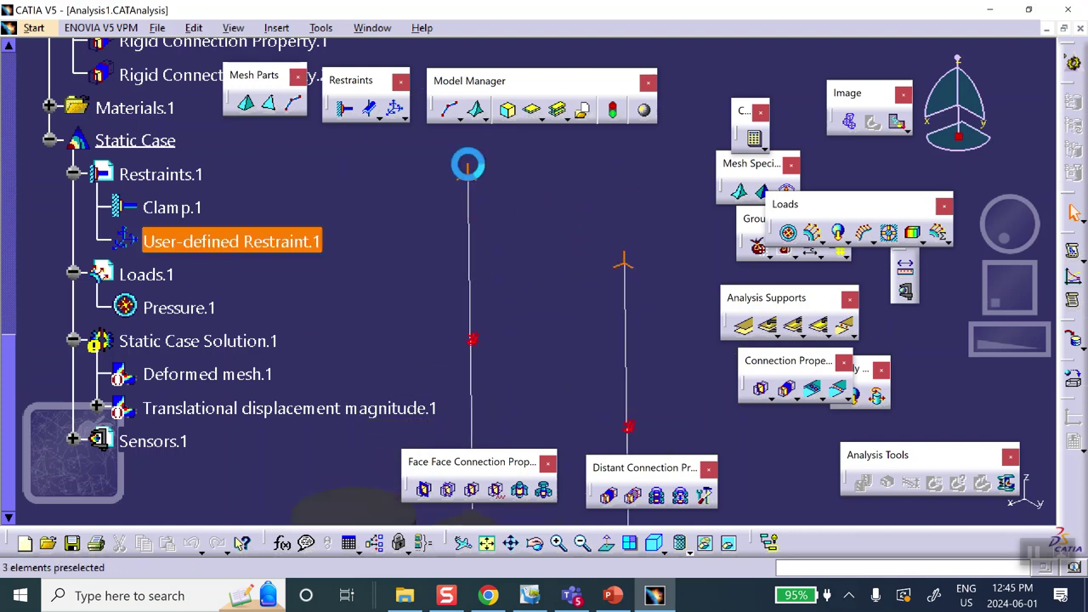
click(755, 345)
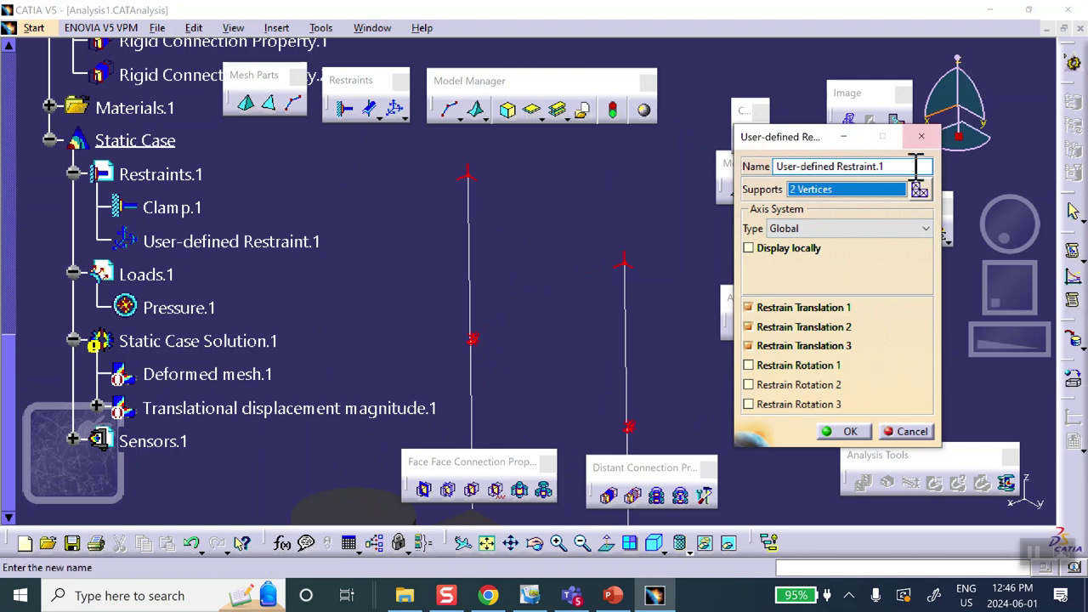
click(750, 405)
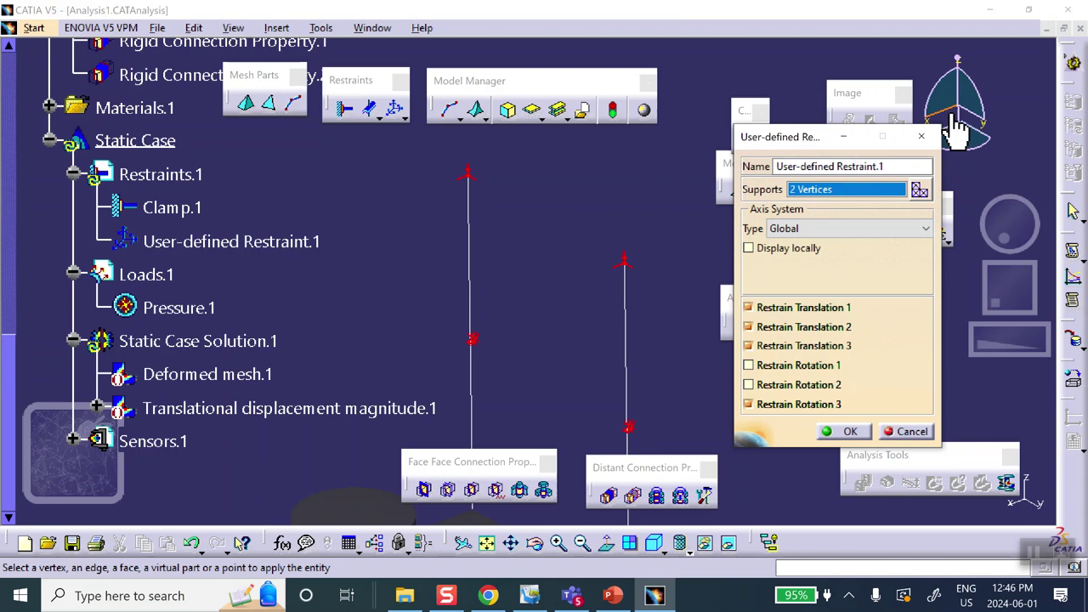
click(853, 432)
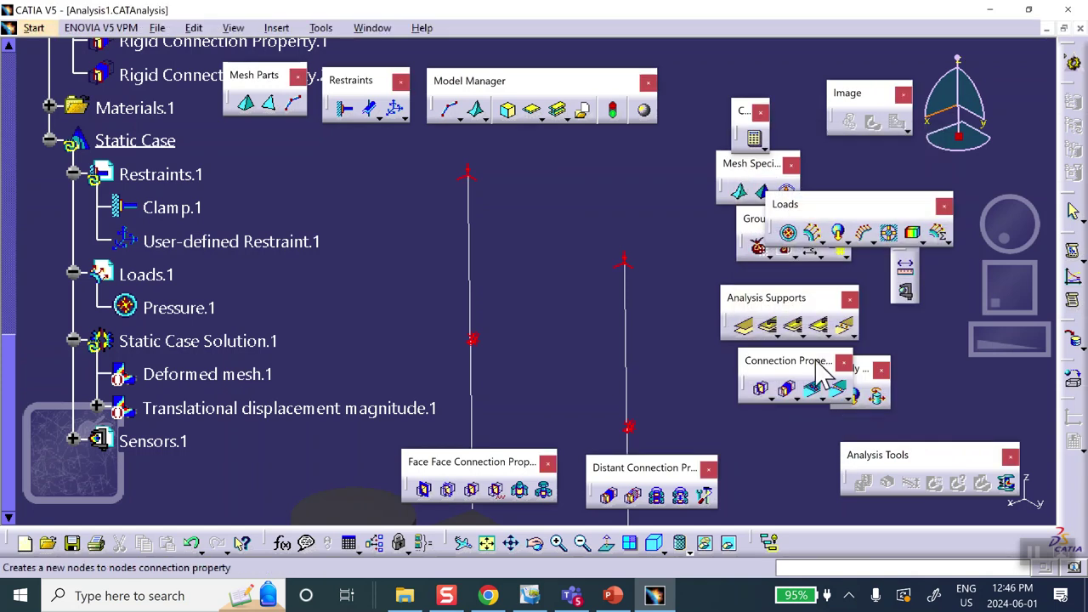
Recompute the complete analysis with the revised beam-end restraint and activate the translational displacement magnitude image
click(757, 140)
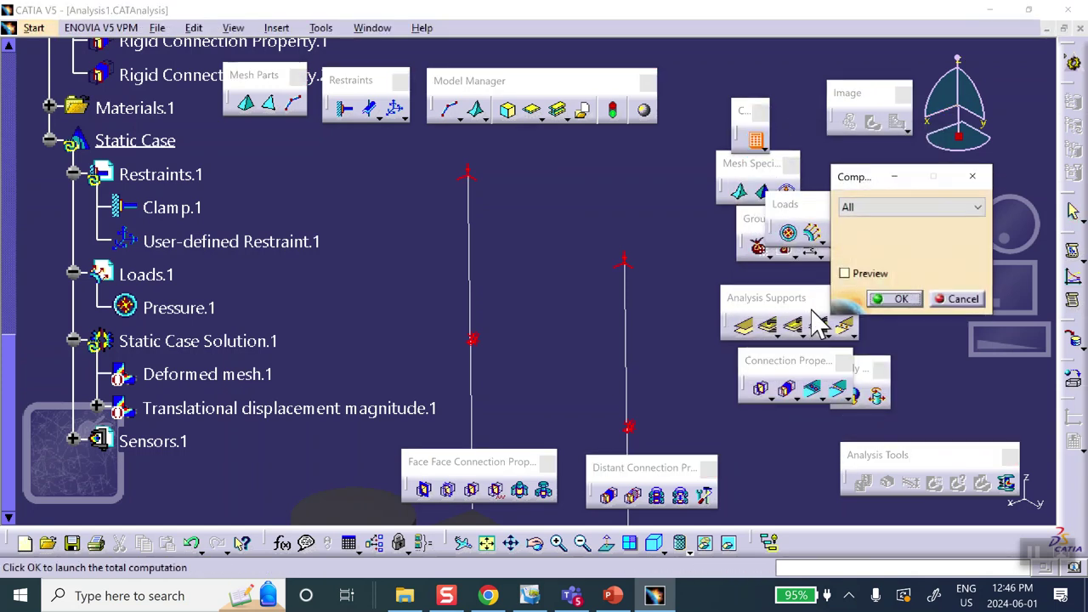
click(898, 300)
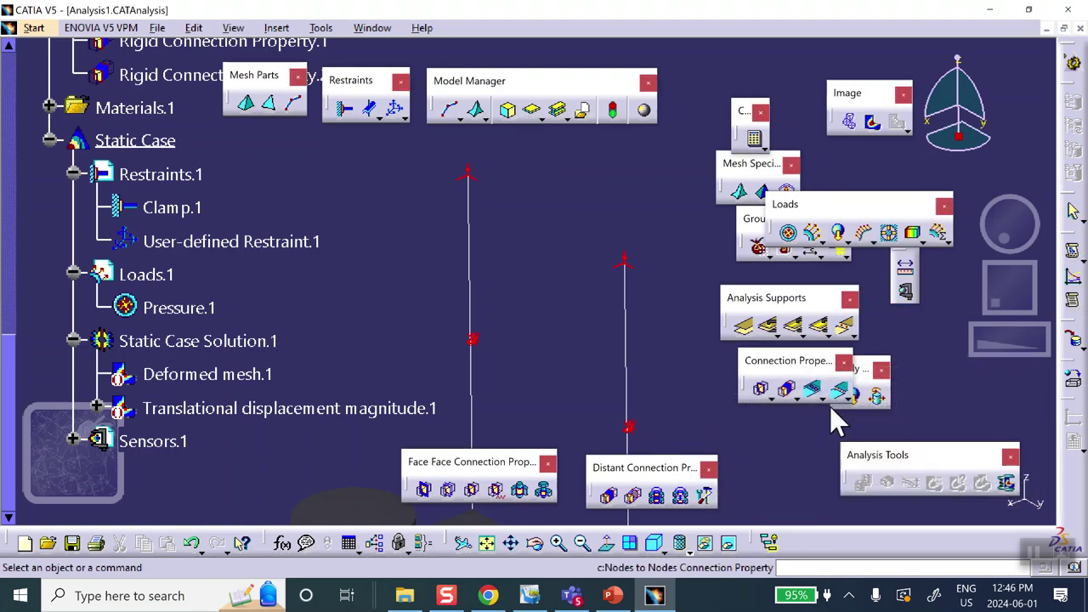
scroll(353, 230, down, 3)
scroll(340, 231, down, 3)
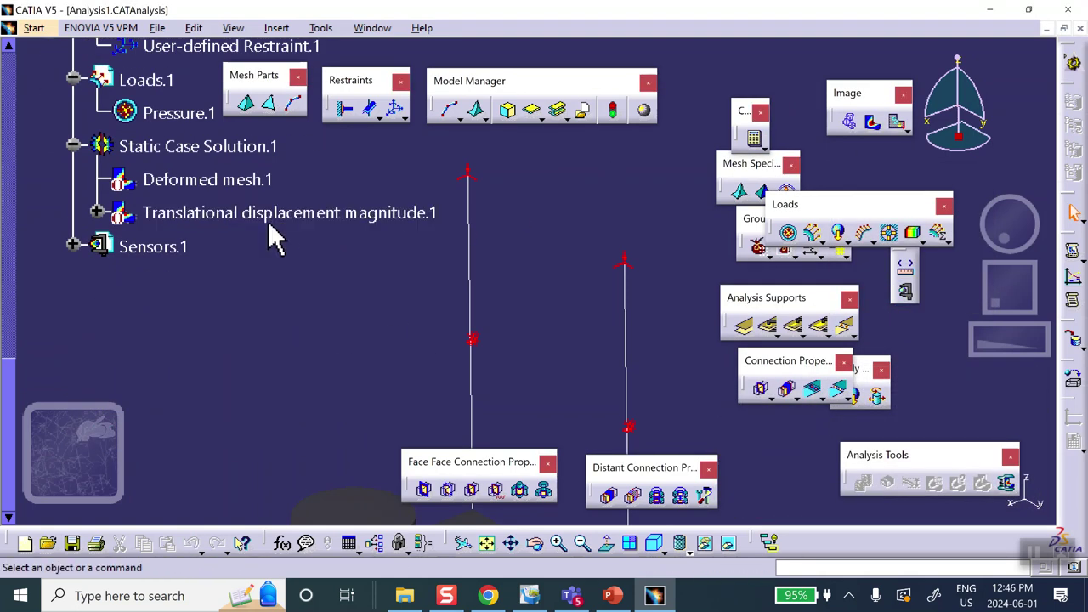
right_click(285, 214)
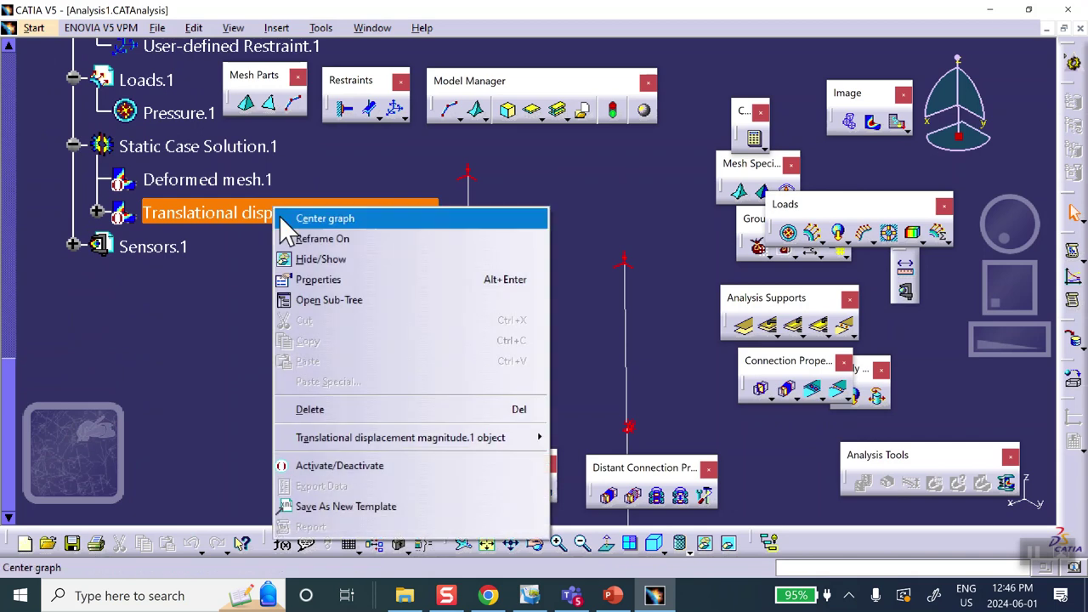
click(341, 465)
middle_drag(506, 296, 611, 246)
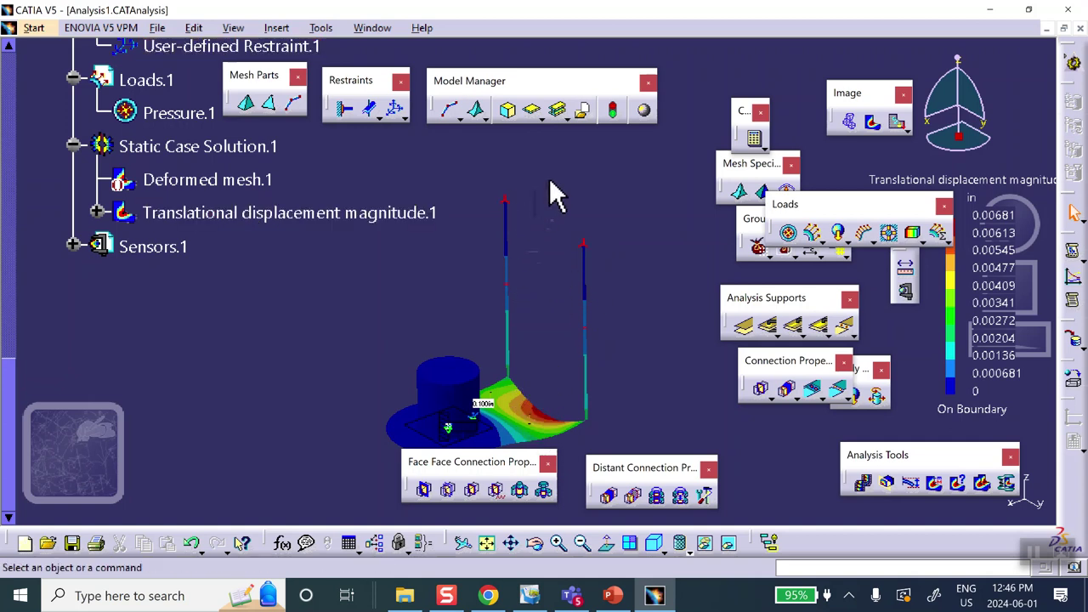
Save the analysis and proceed with the related document save operations
click(73, 544)
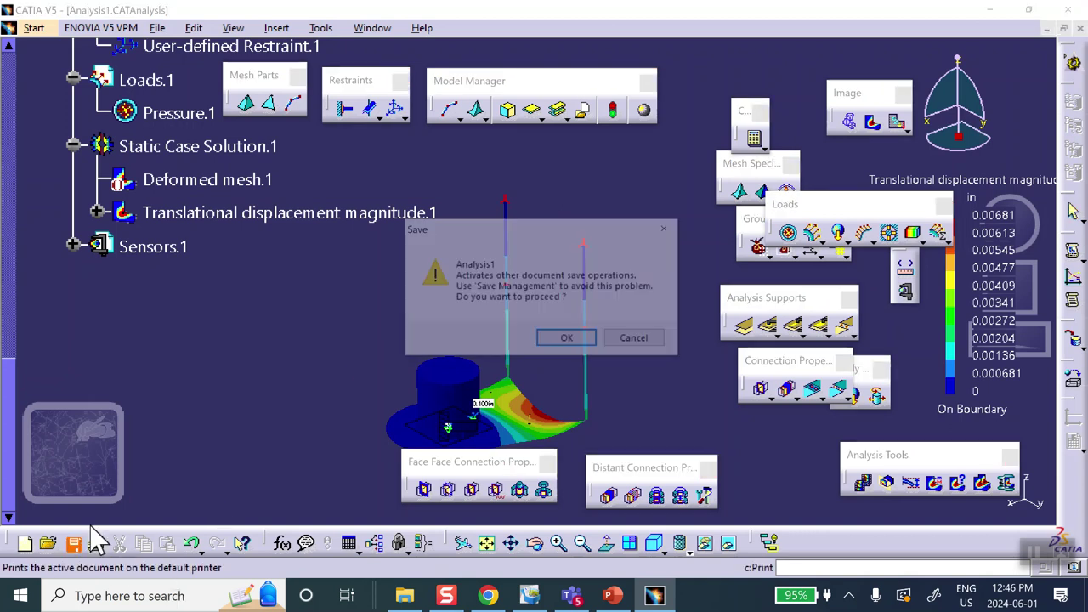
click(569, 341)
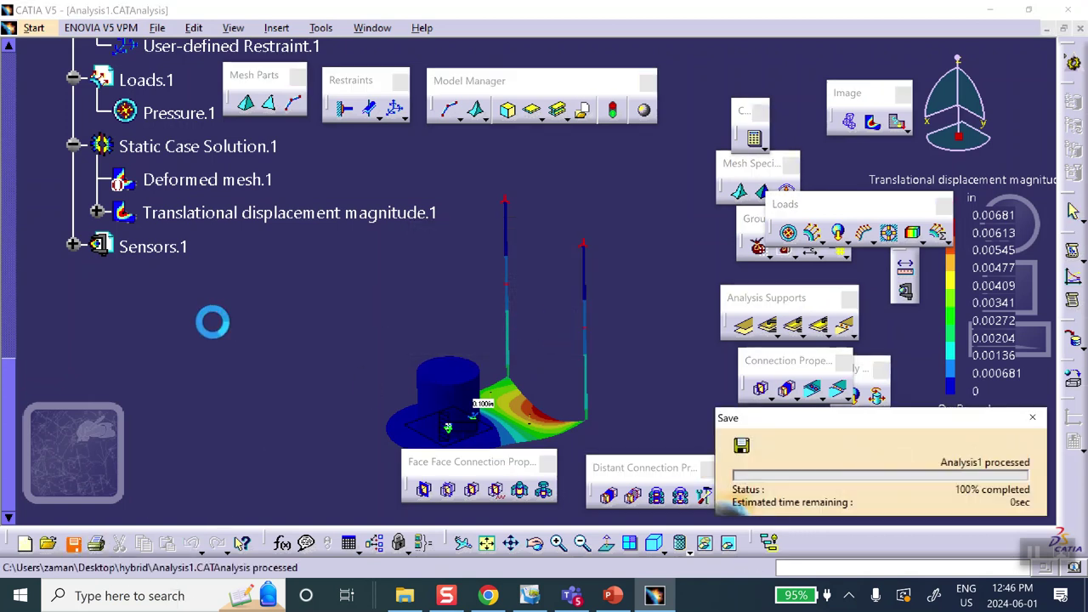